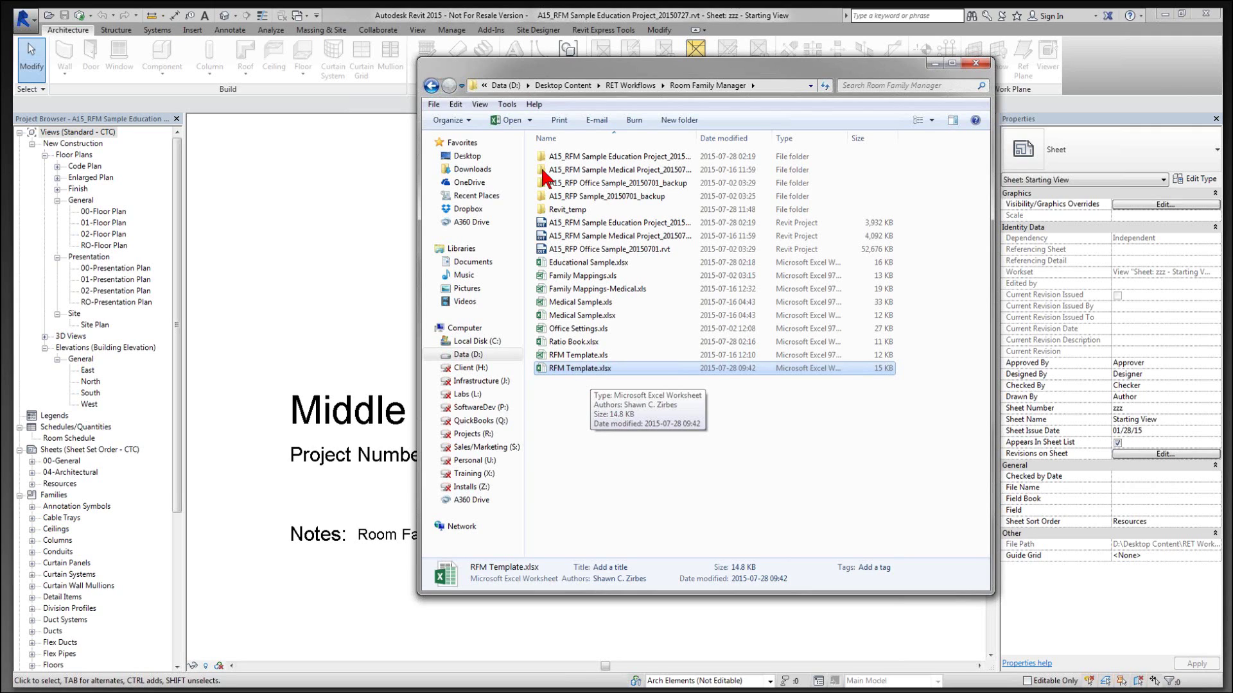
Step: Open Room Family Manager and show its room type building spreadsheet
click(604, 32)
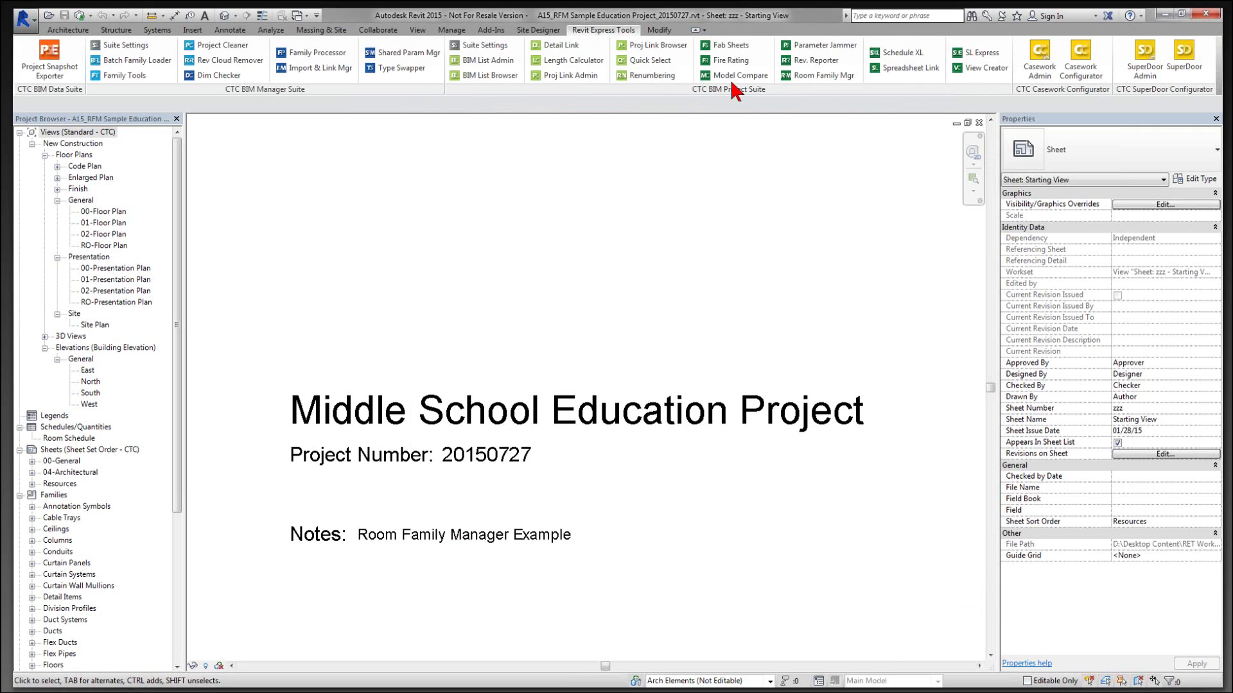
click(822, 77)
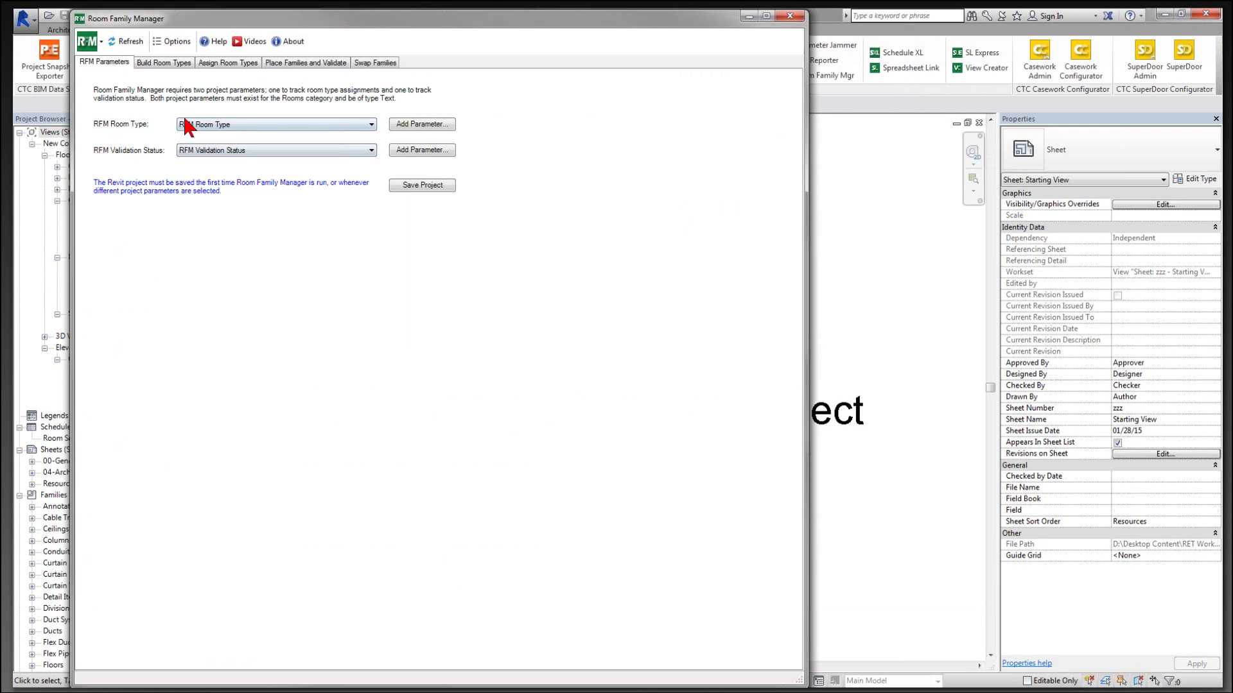
click(160, 65)
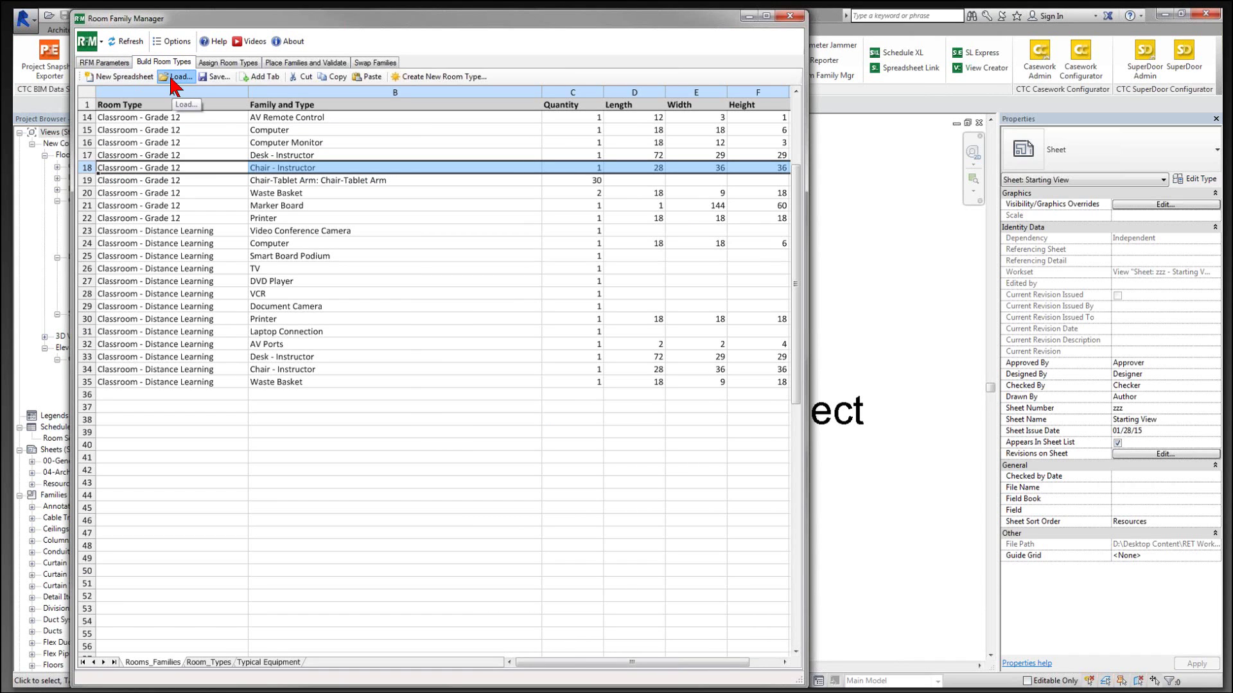
Step: Start loading room type definitions and browse to the folder D:\Desktop Content\RET Workflows\Room Family Manager
click(172, 78)
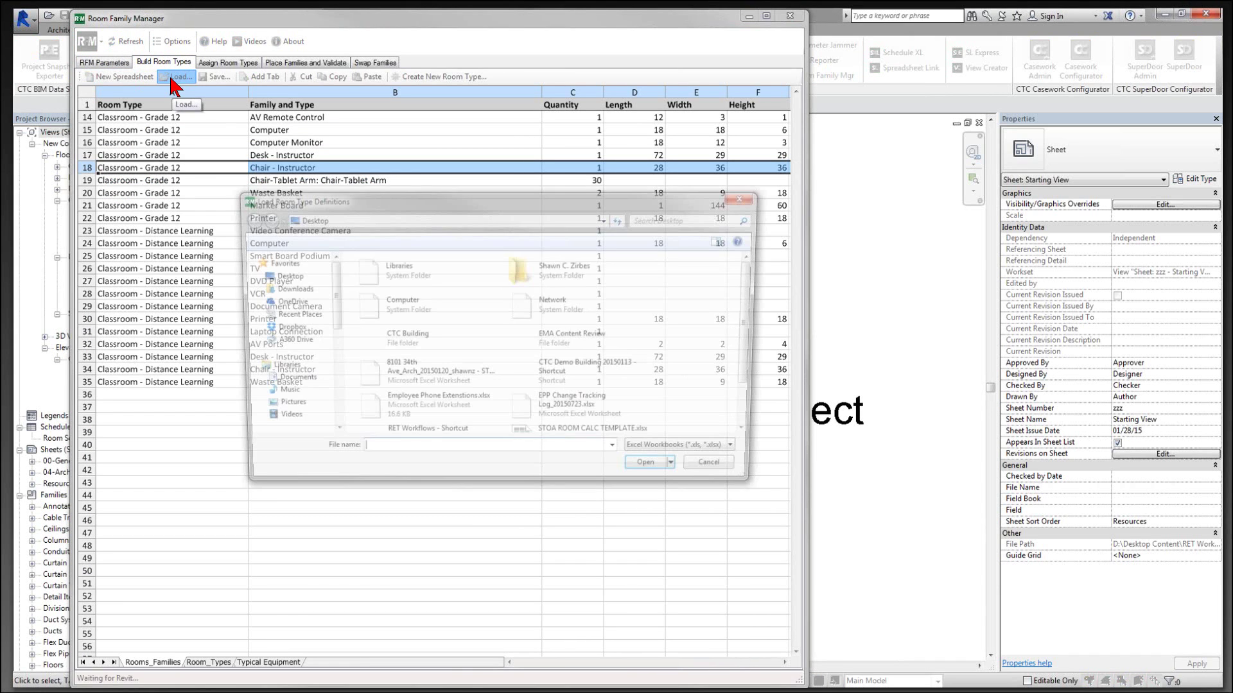
double_click(369, 306)
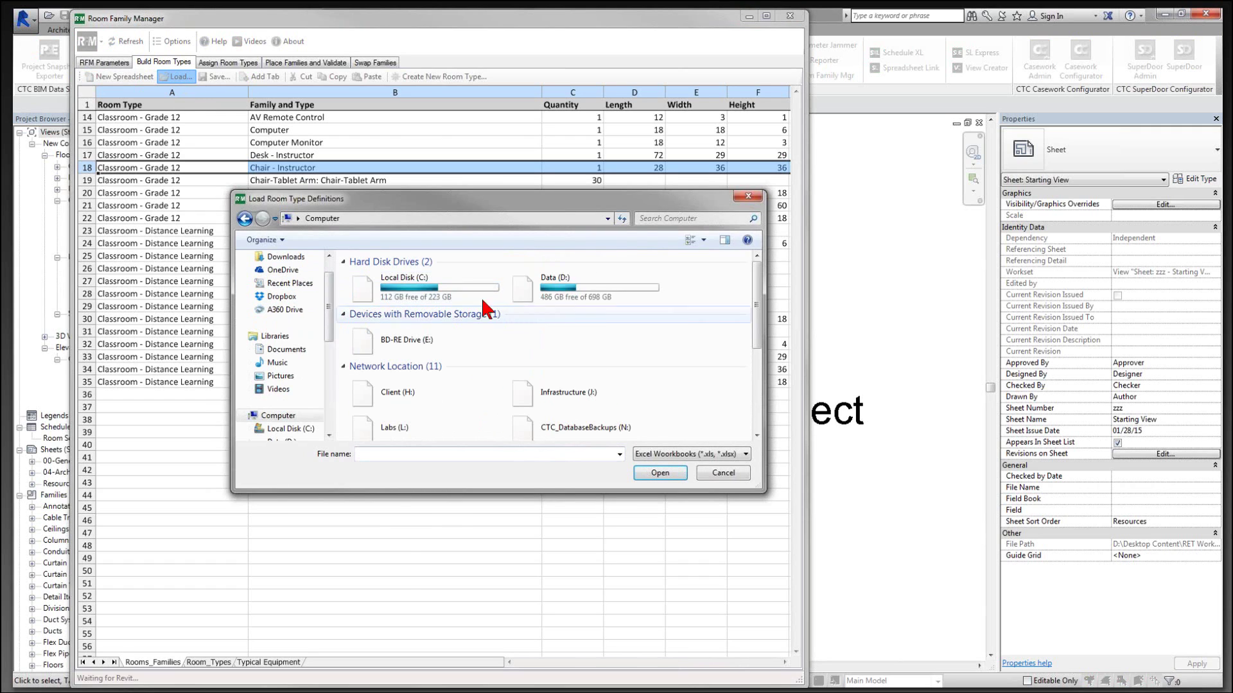
double_click(558, 287)
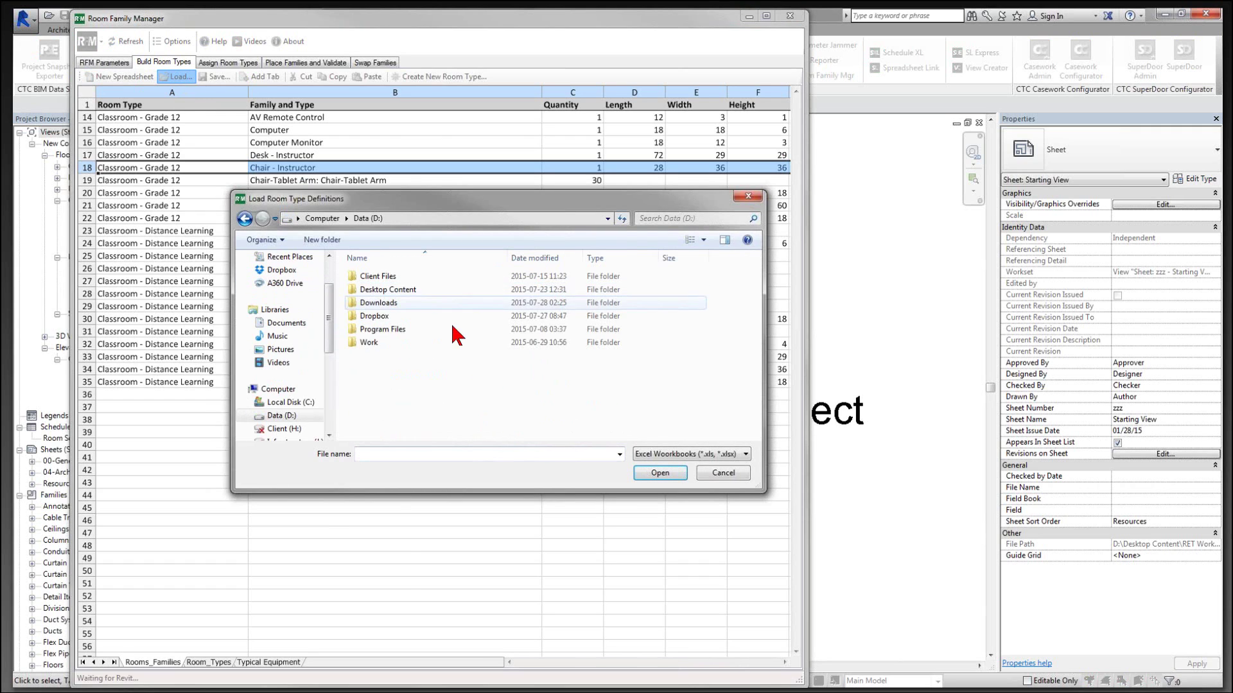
double_click(388, 290)
click(392, 394)
scroll(393, 401, down, 1)
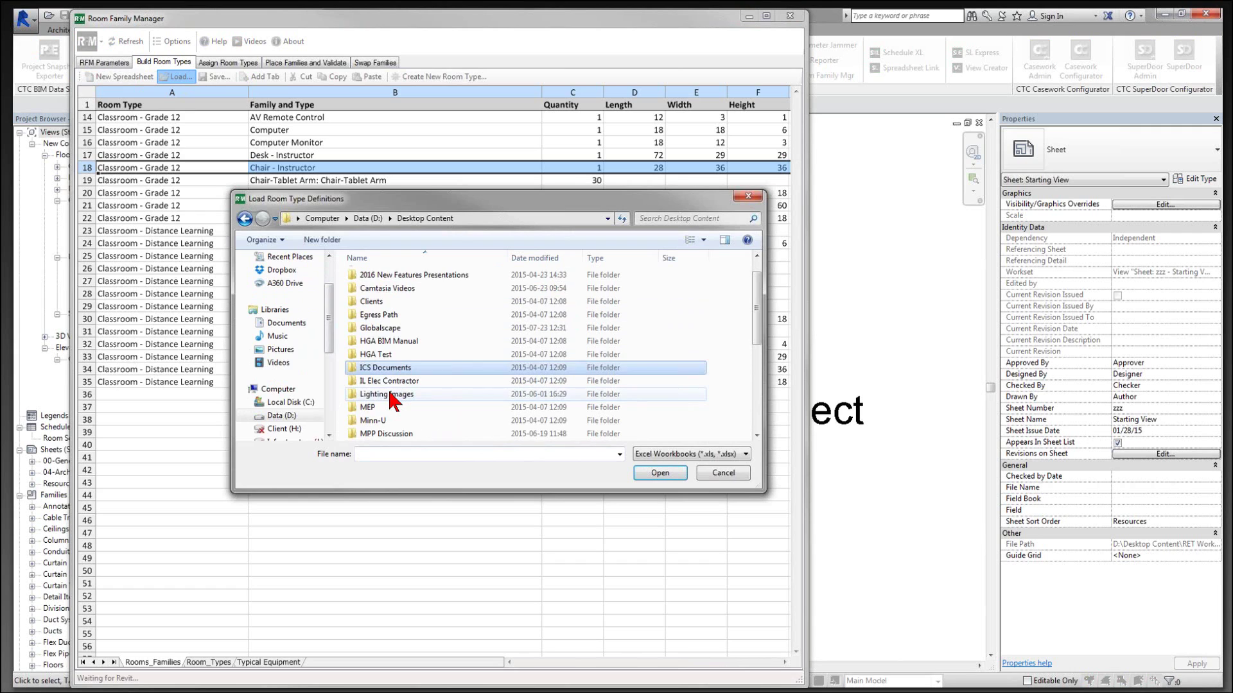
scroll(390, 394, down, 2)
click(390, 382)
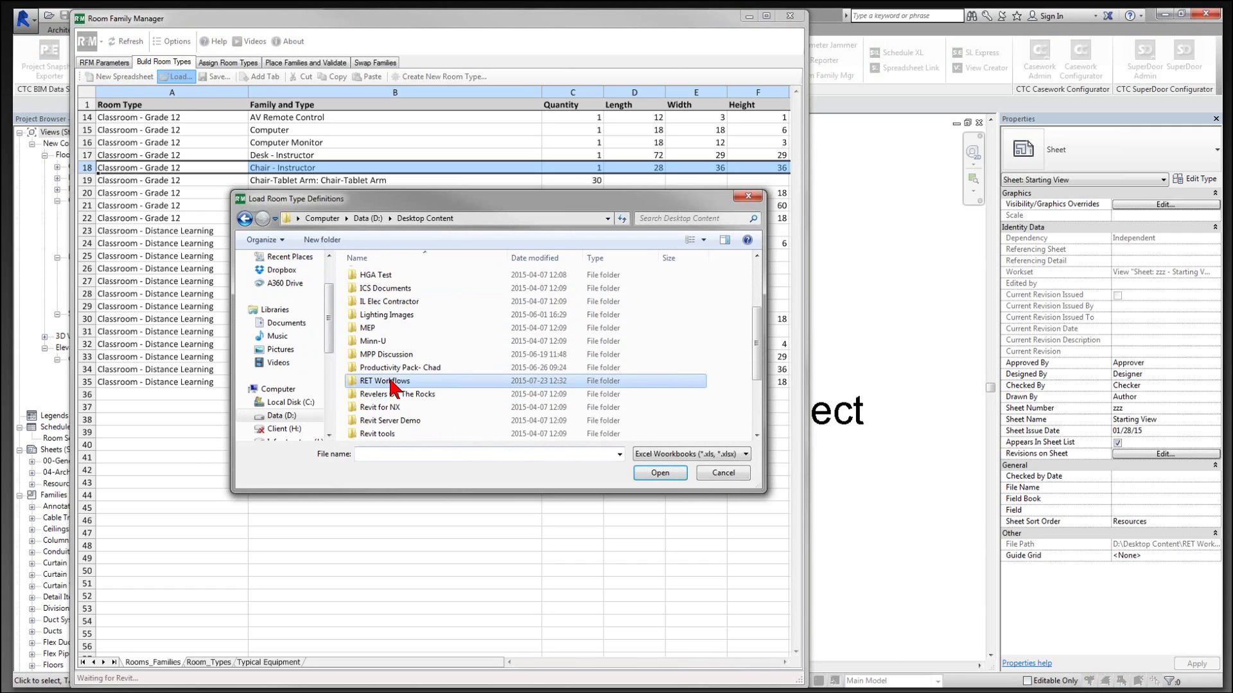
double_click(390, 382)
double_click(395, 318)
Step: Load RFM Template.xlsx as the room type definitions
click(402, 421)
scroll(400, 437, down, 1)
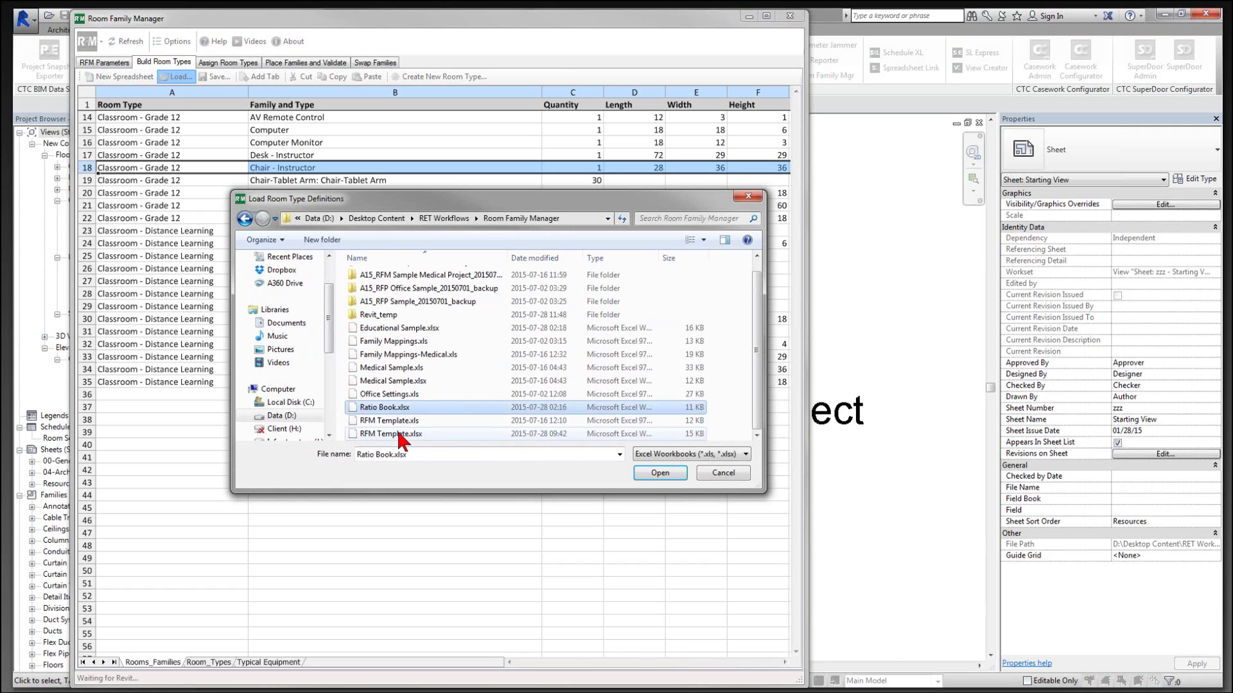
click(402, 435)
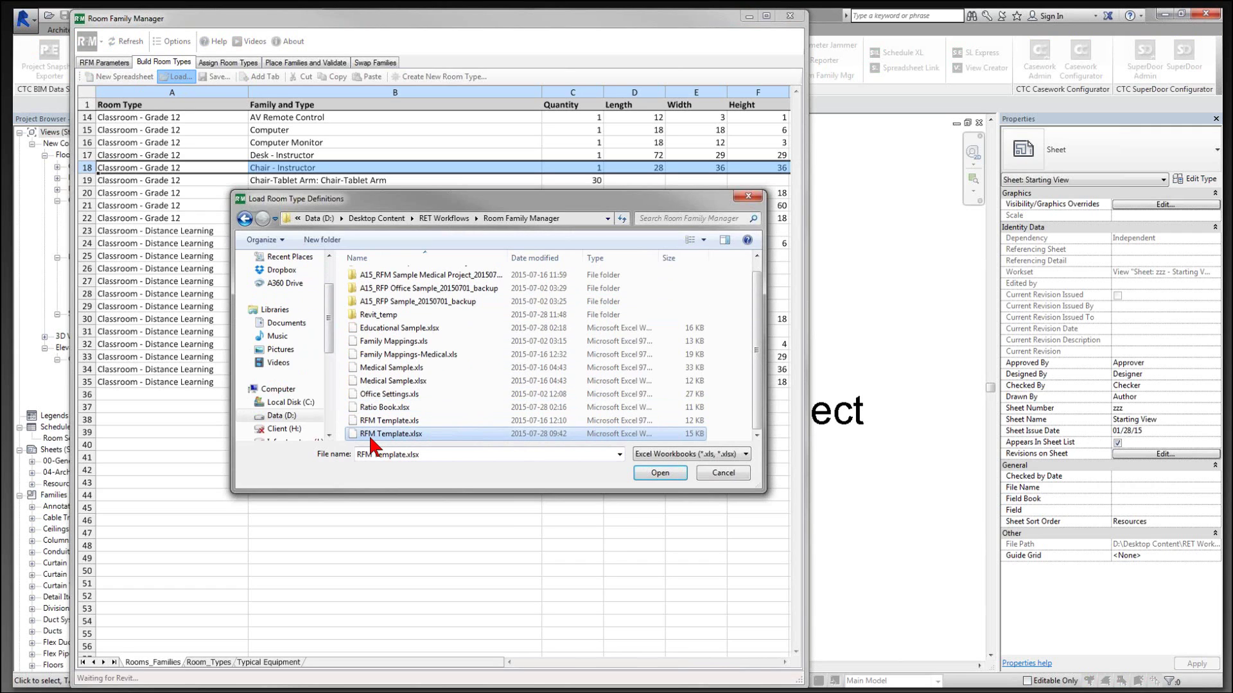
double_click(423, 435)
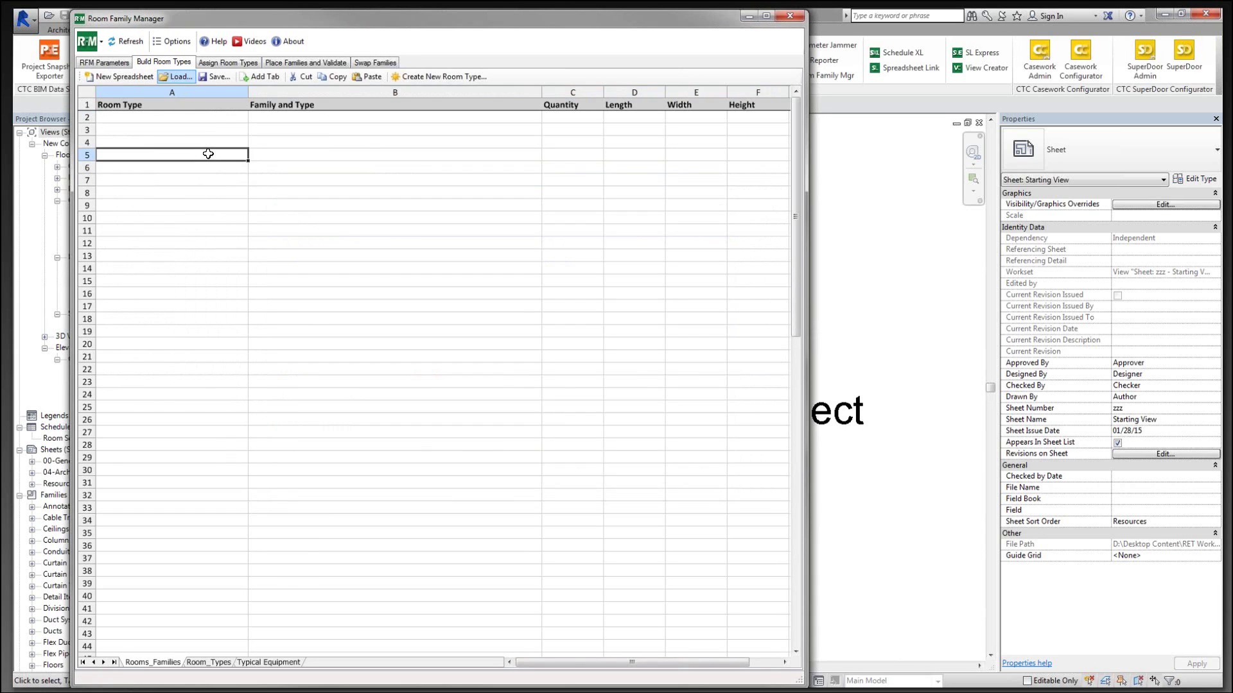
click(204, 130)
click(204, 118)
click(209, 145)
click(211, 168)
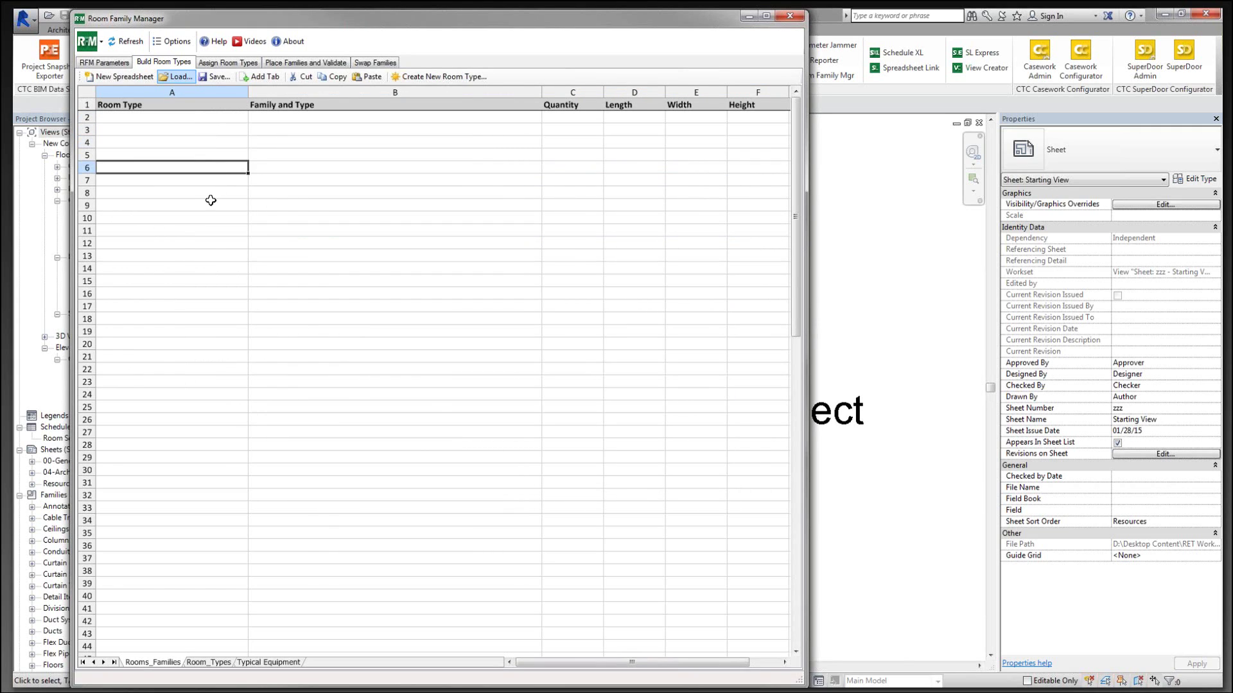
click(211, 204)
click(212, 307)
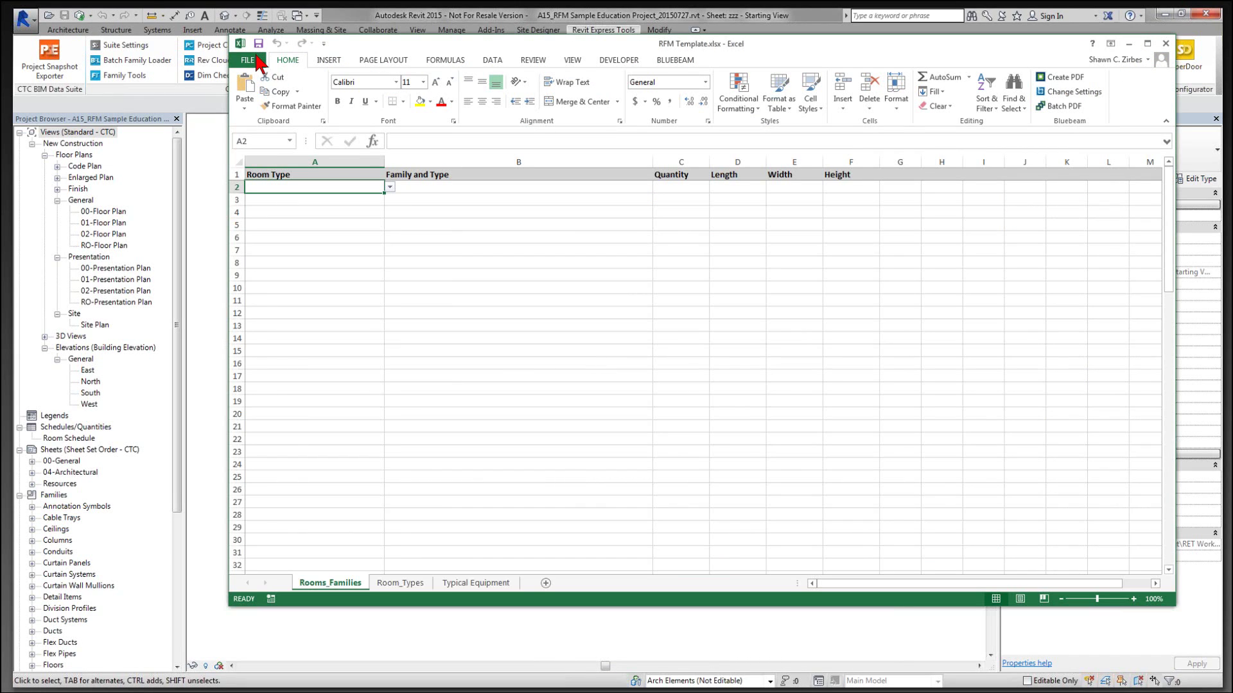
Step: In Excel, save the RFM Template workbook as "20150728-Education Project" in the Room Family Manager folder
click(259, 64)
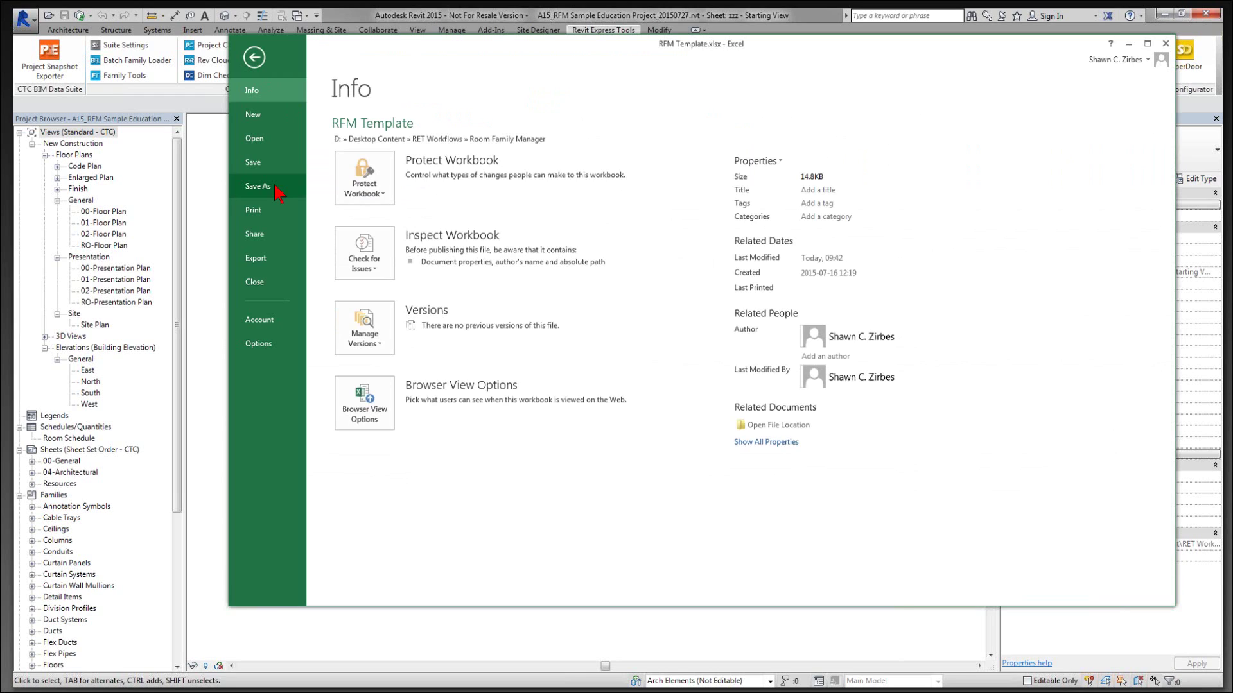
click(276, 186)
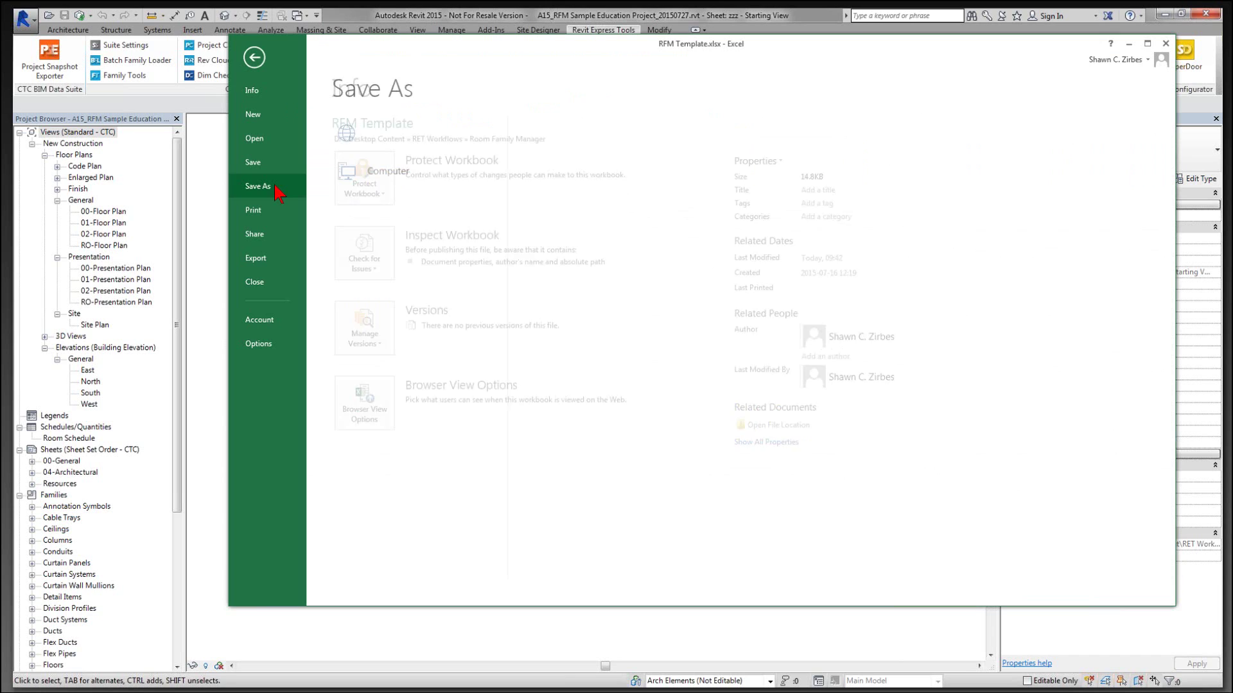
click(556, 403)
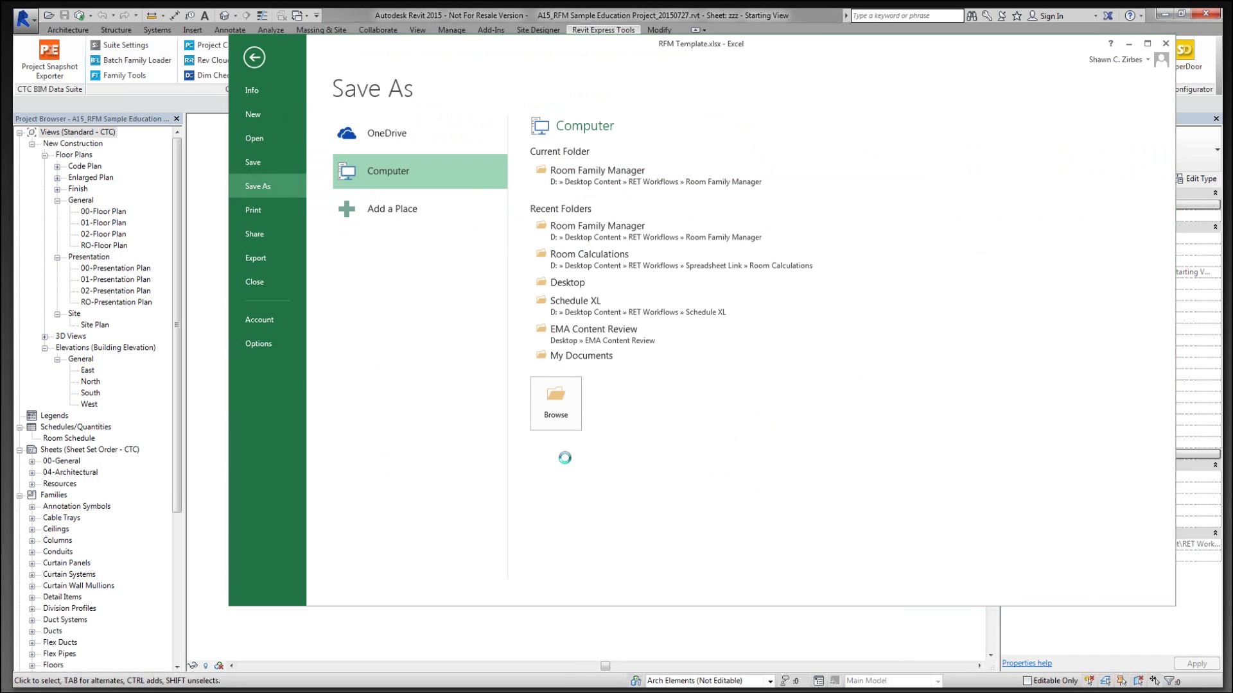
text(2015)
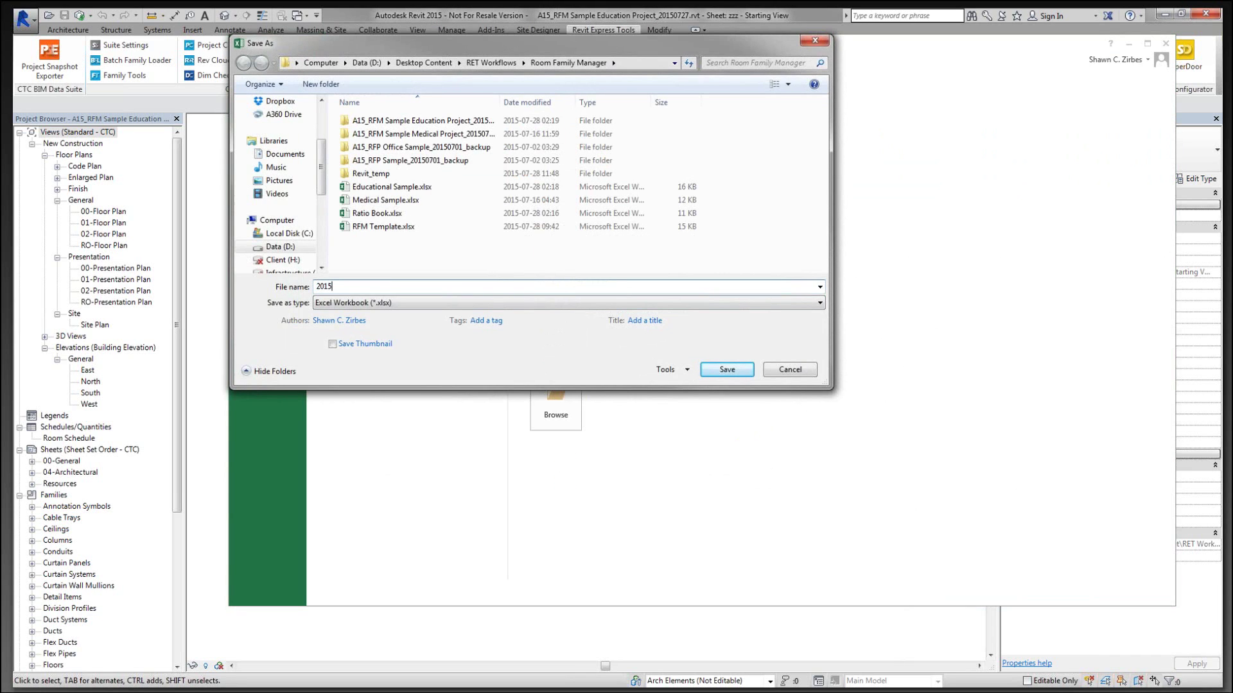
text(0728-Edication Project)
click(362, 287)
key(BackSpace)
text(u)
double_click(432, 289)
key(ctrl+a)
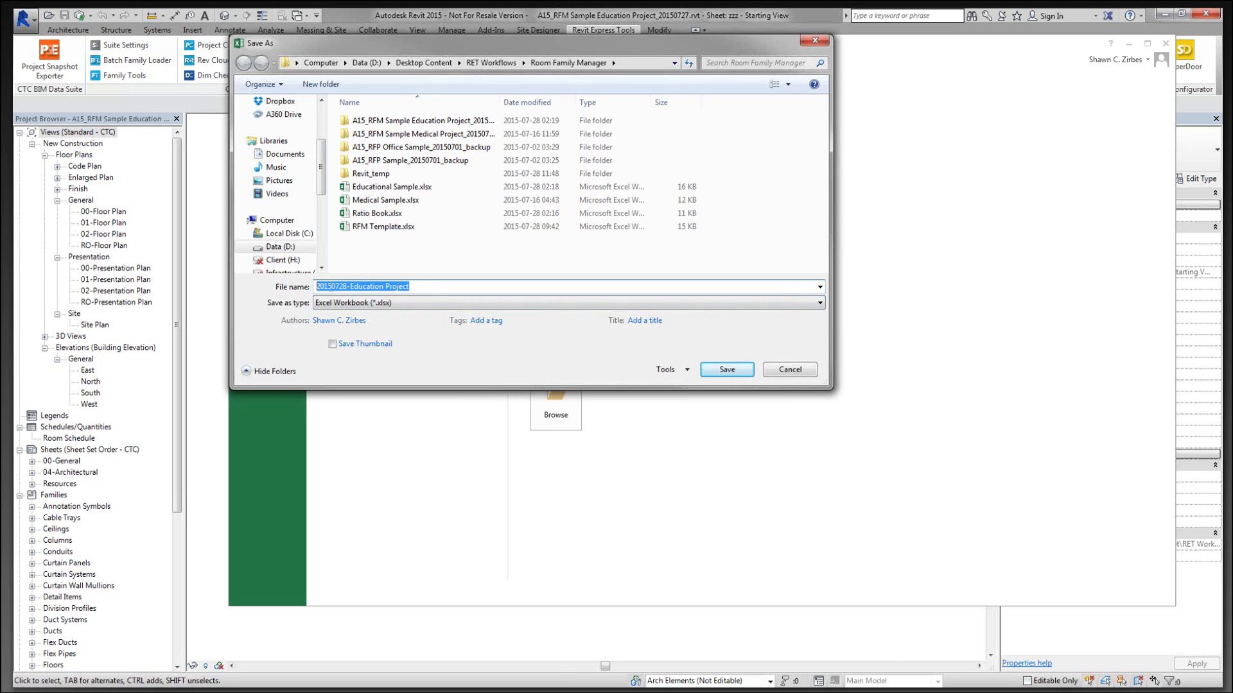
drag(380, 287, 415, 287)
click(417, 287)
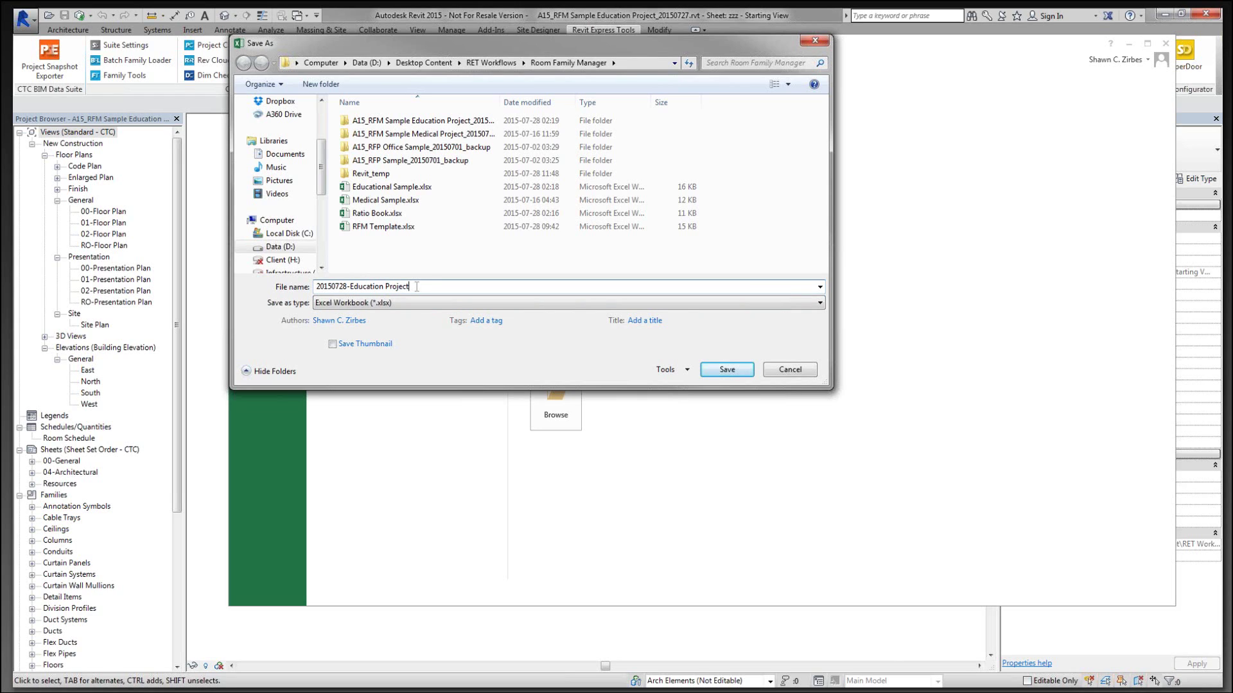
click(732, 372)
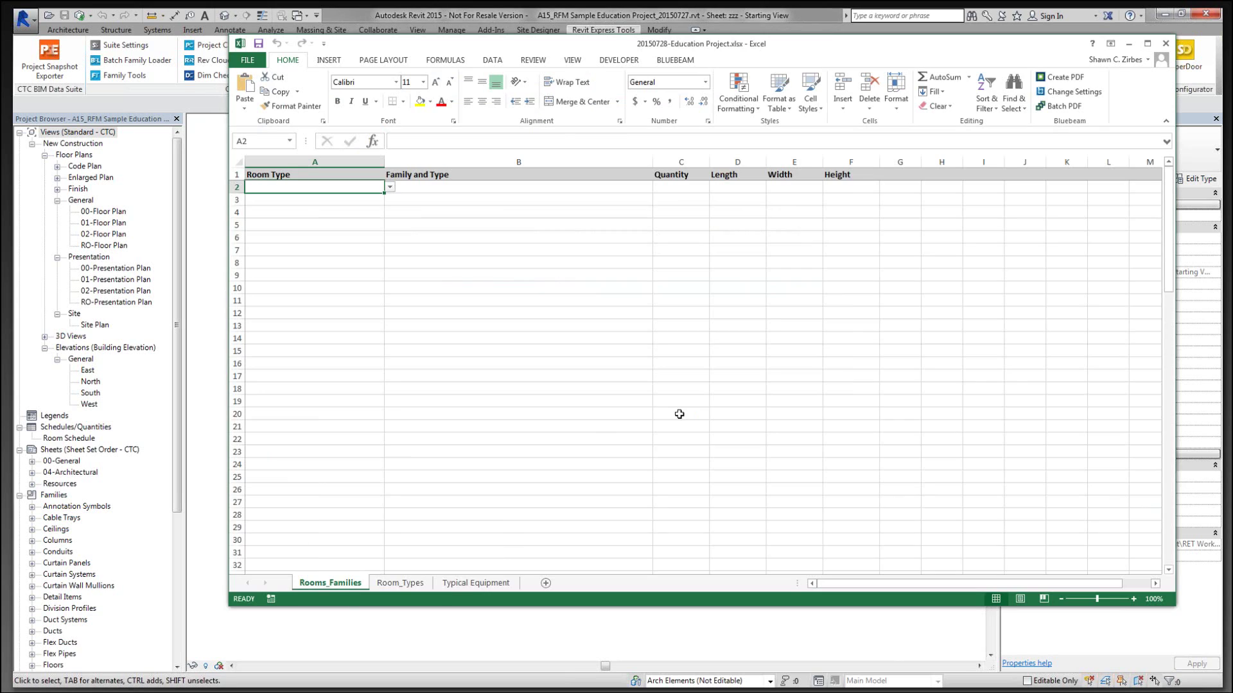
Step: Examine the Room_Types sheet and the matching room type choices for cell A2 on the Rooms_Families sheet
click(416, 584)
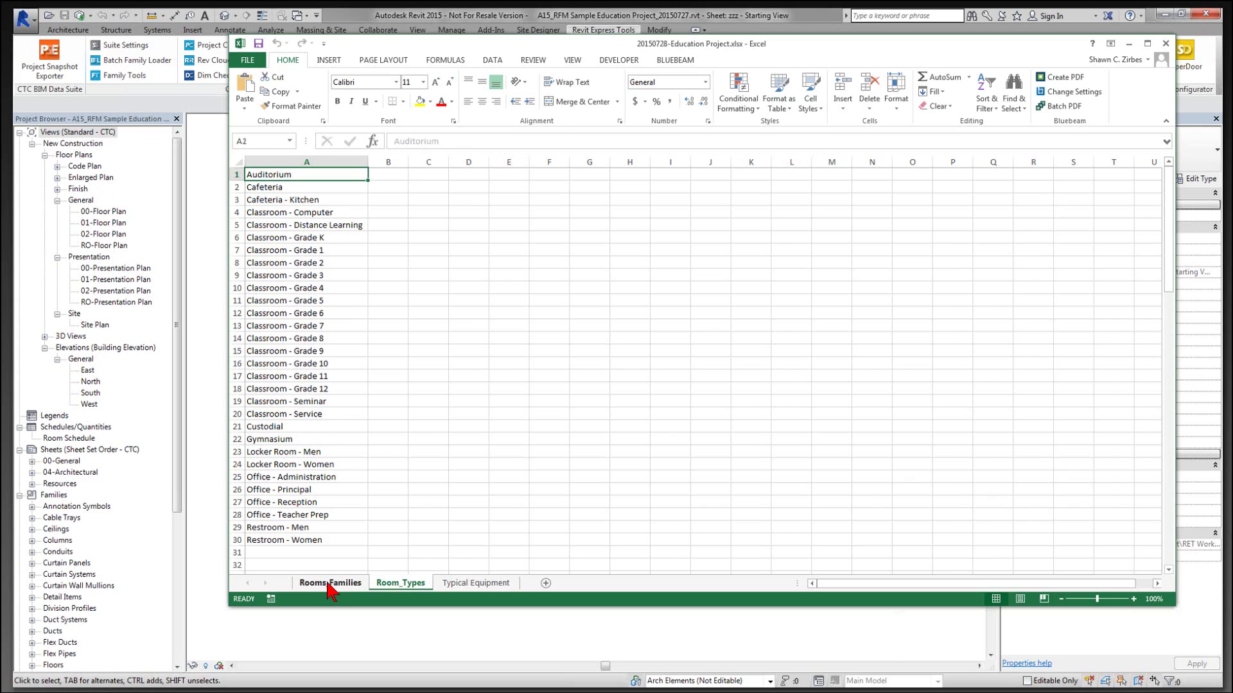
click(323, 585)
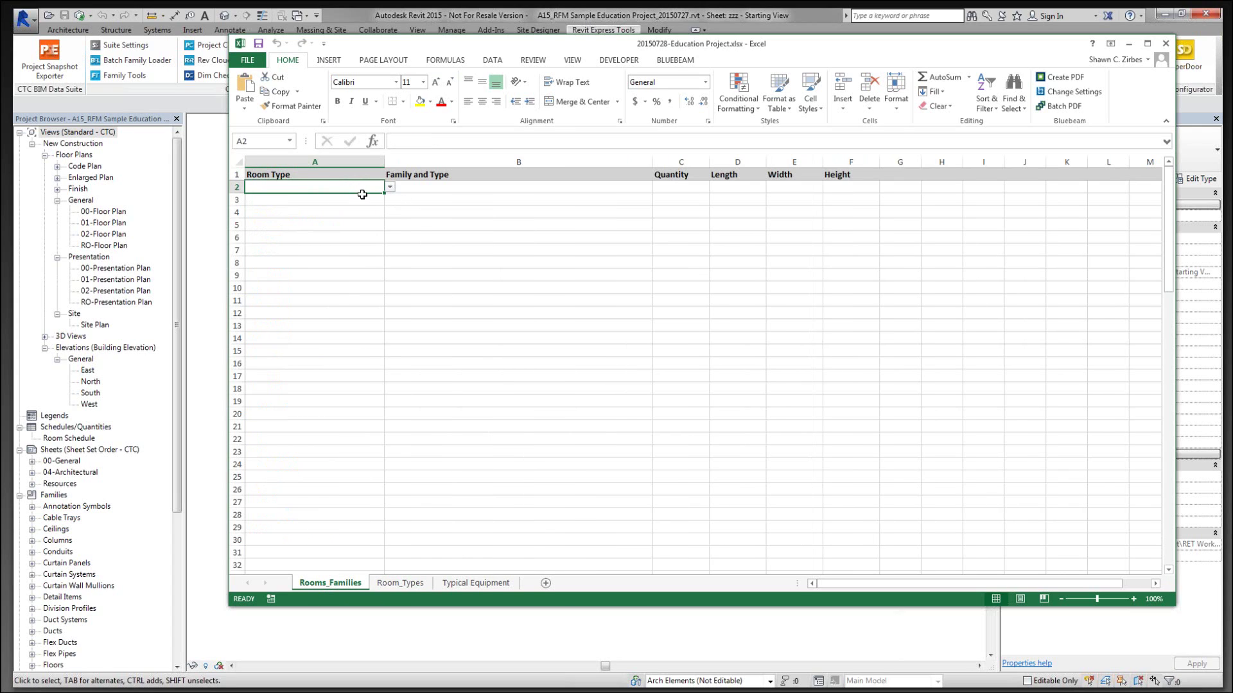
click(390, 186)
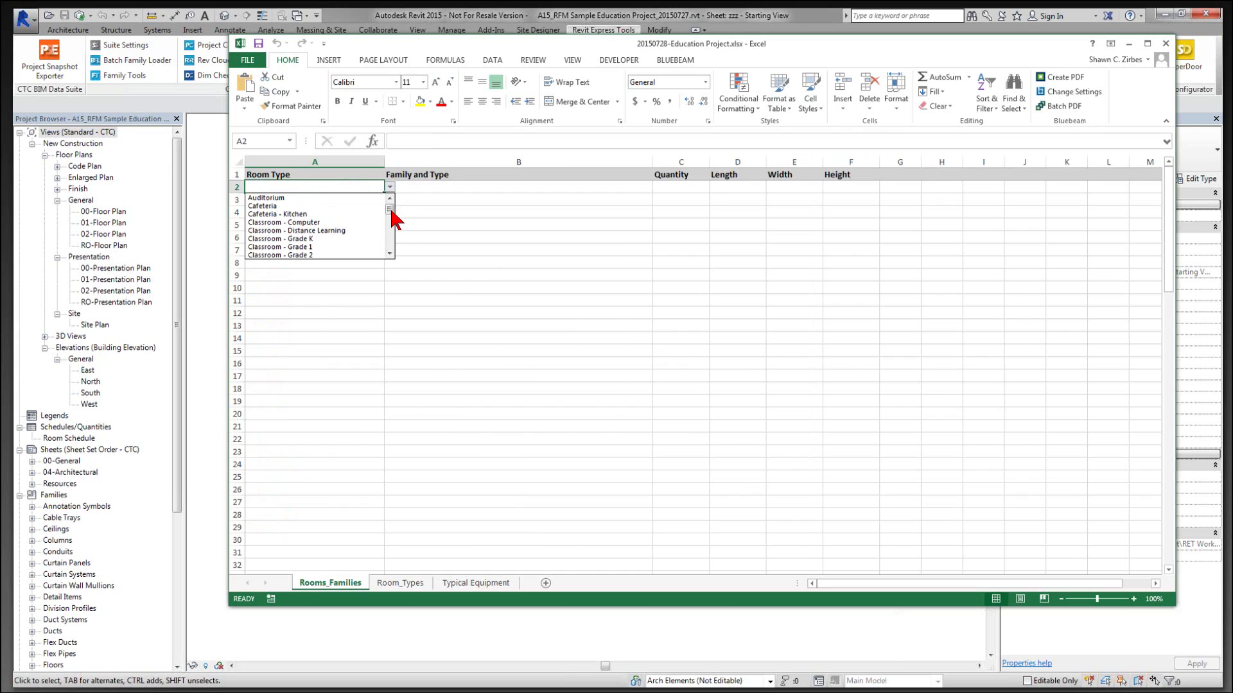
drag(391, 210, 389, 248)
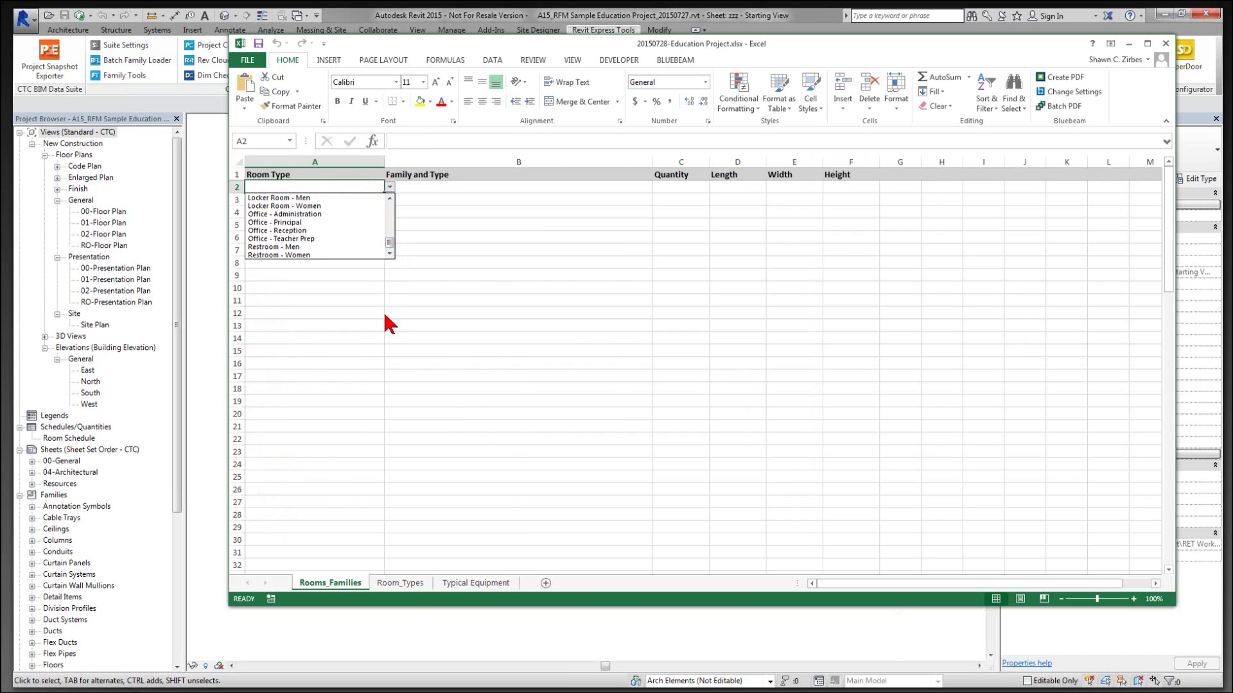
Step: Add the room type "Office - Teaching Assistant" in cell A31 of the Room_Types sheet
click(401, 584)
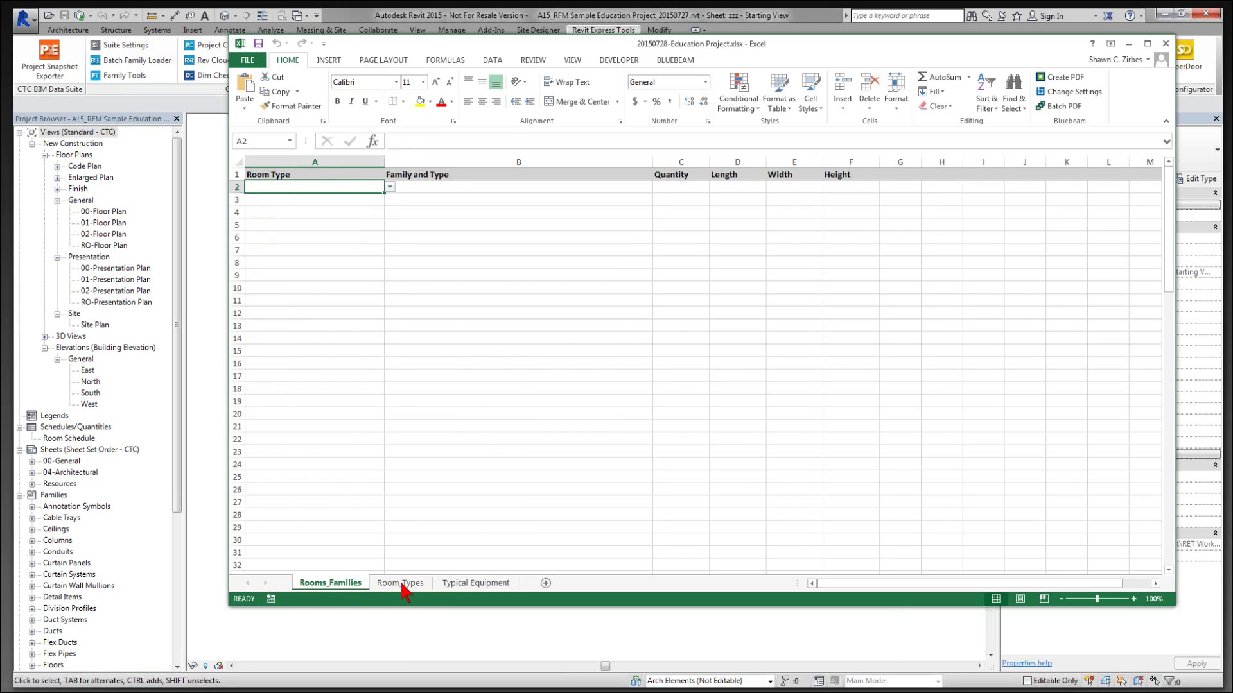
click(319, 553)
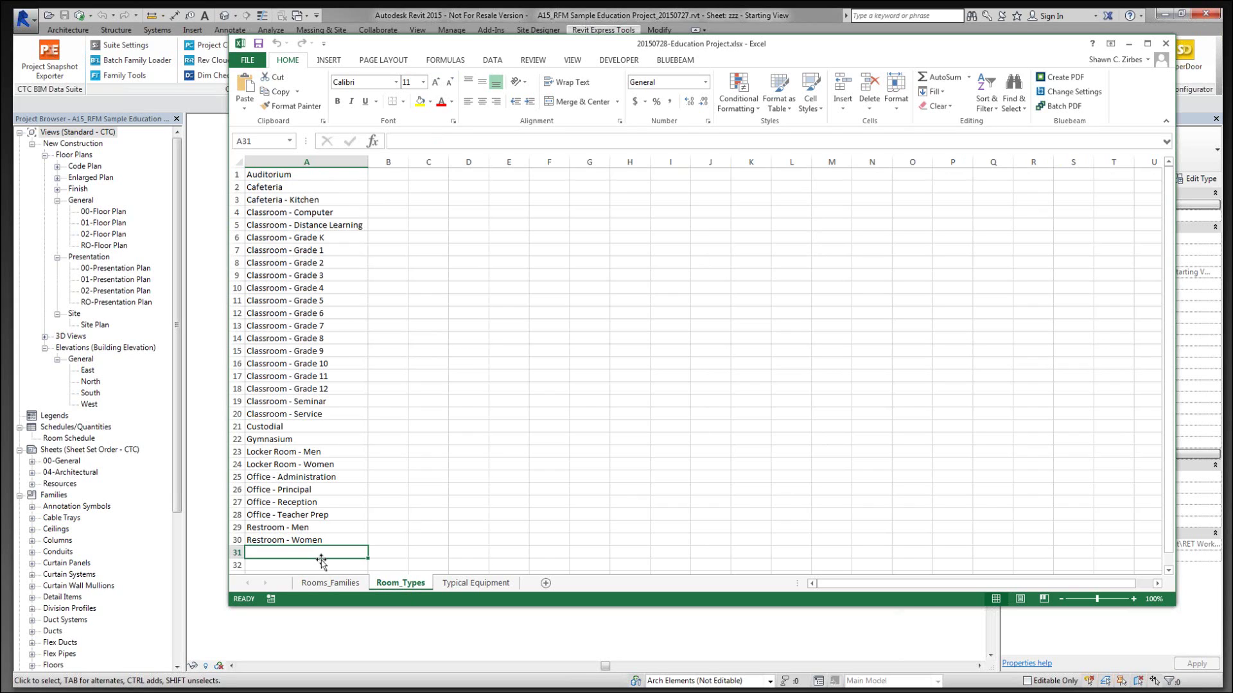
text(Of)
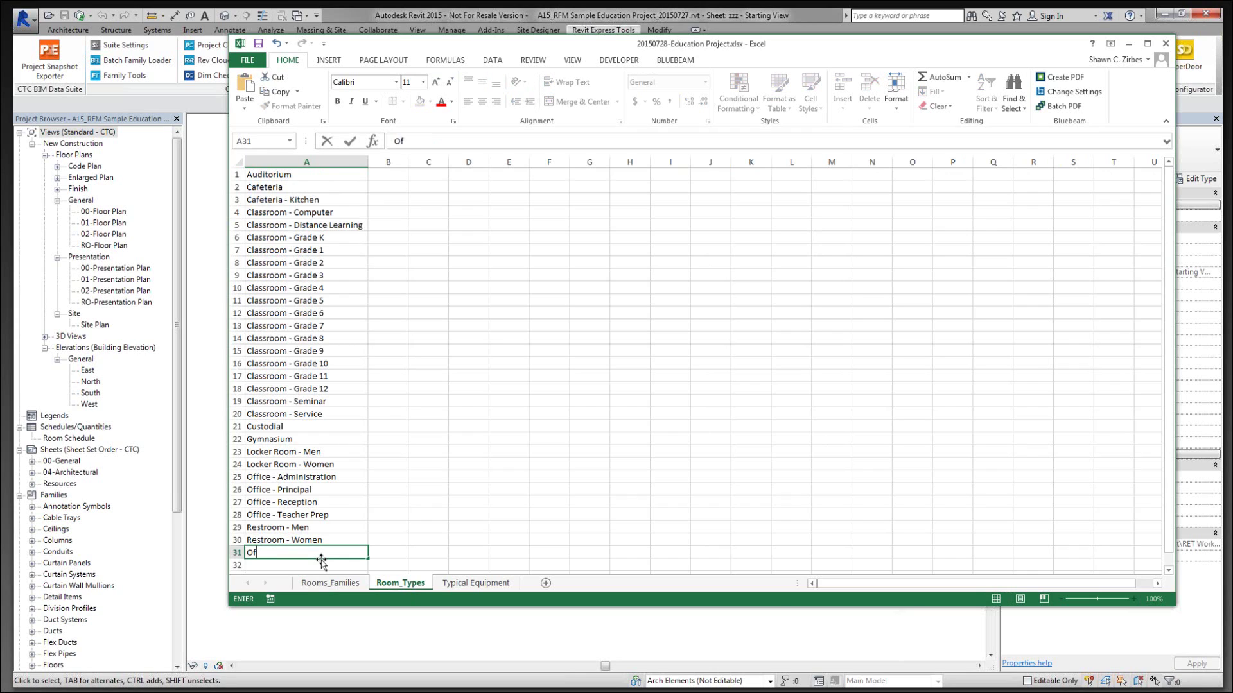
text(fice - Teaching Asa)
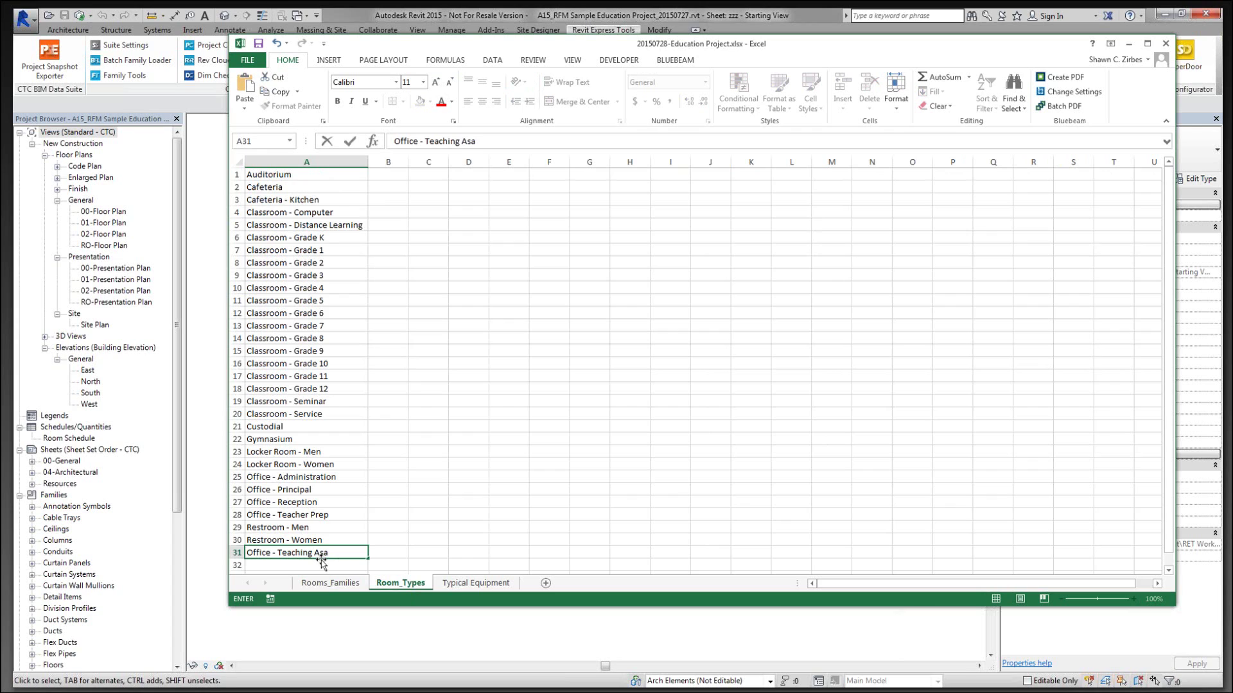
key(BackSpace)
text(sistant)
click(330, 526)
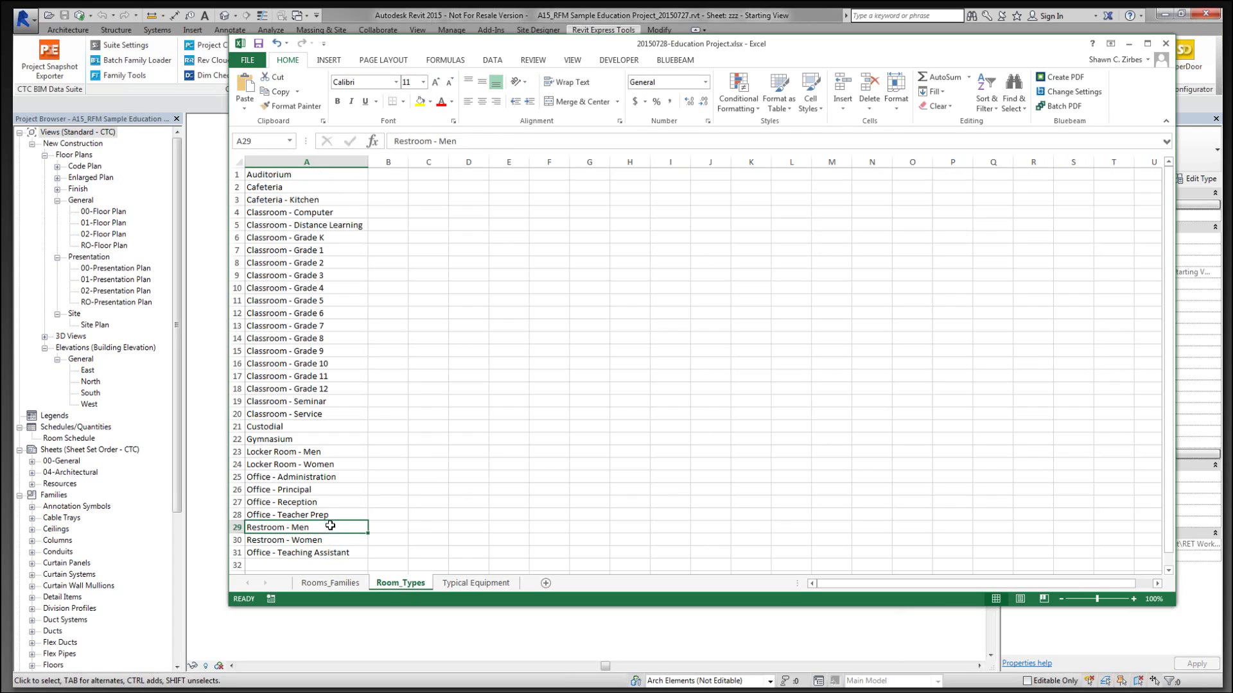
Step: Check the end of the room type choices for cell A2 on Rooms_Families for the Office - Teaching Assistant entry
click(353, 592)
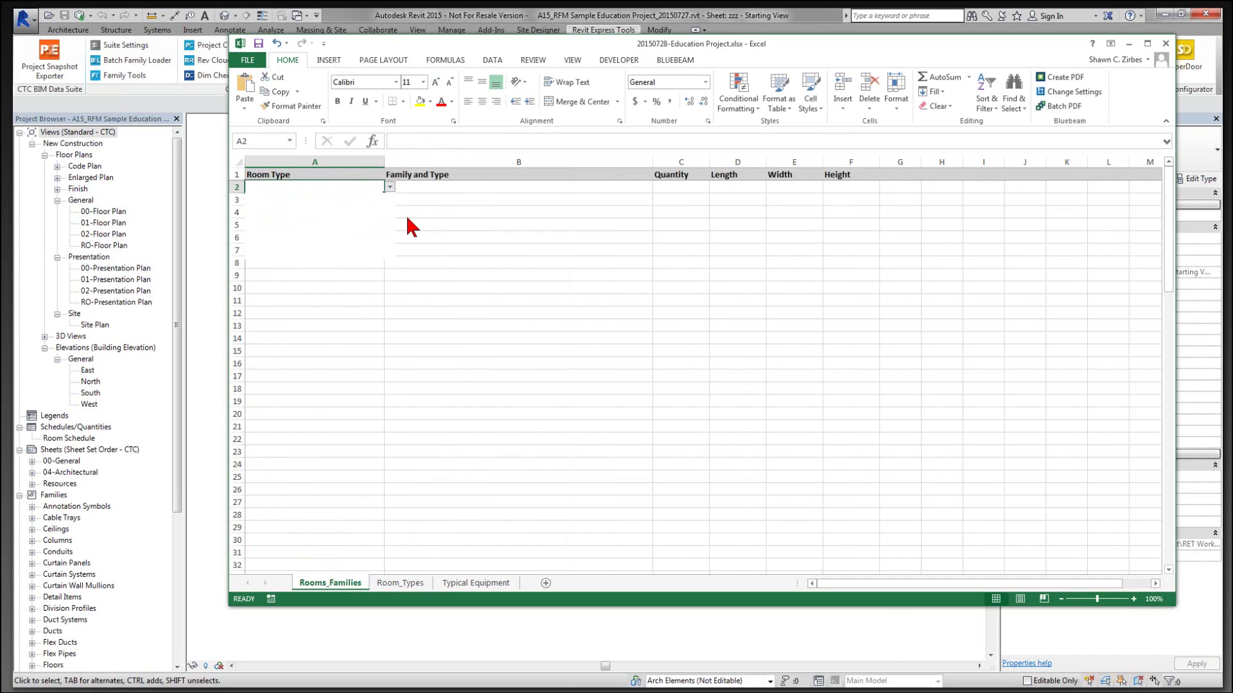
click(390, 186)
click(393, 232)
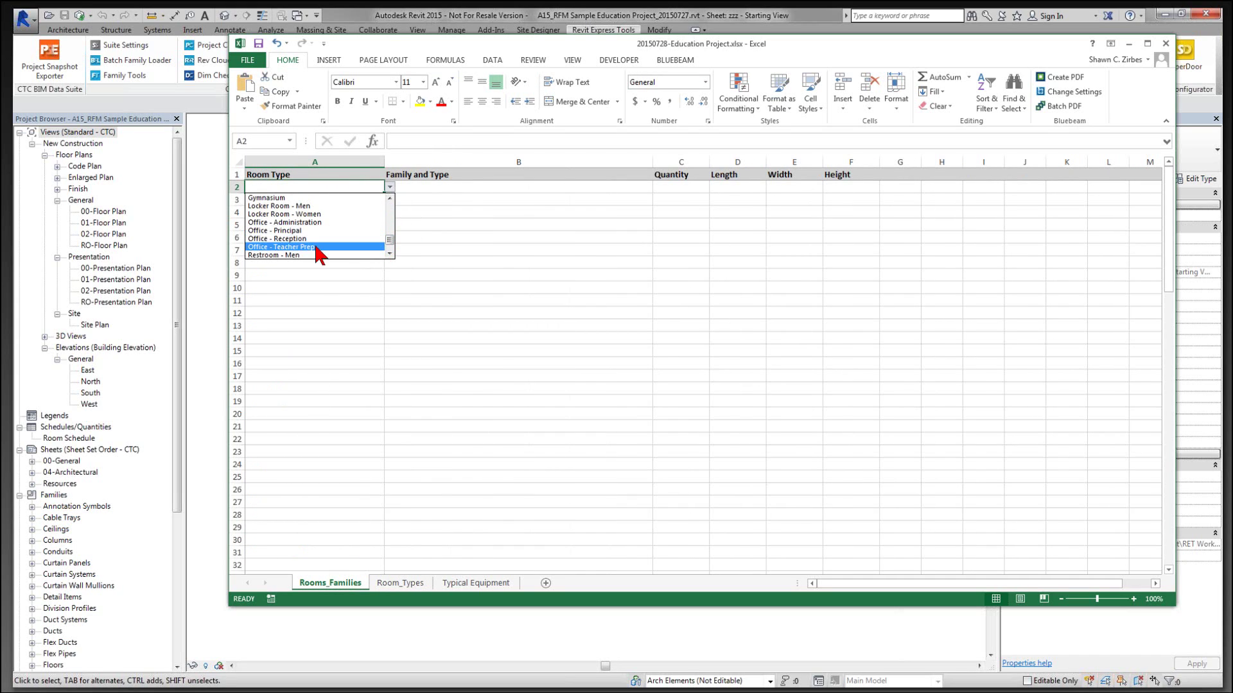
mouse_move(390, 239)
mouse_down()
mouse_move(390, 204)
mouse_move(388, 253)
mouse_up()
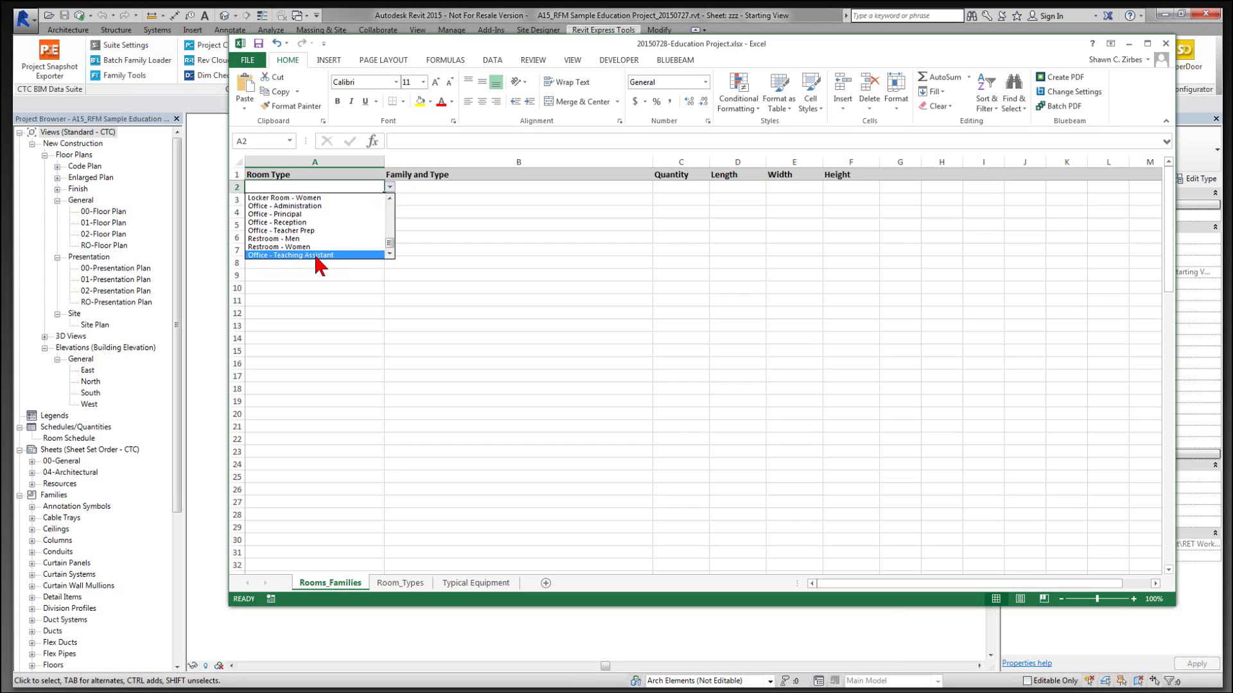
Step: Sort the room types in A1:A31 of the Room_Types sheet in ascending order, A to Z
click(394, 591)
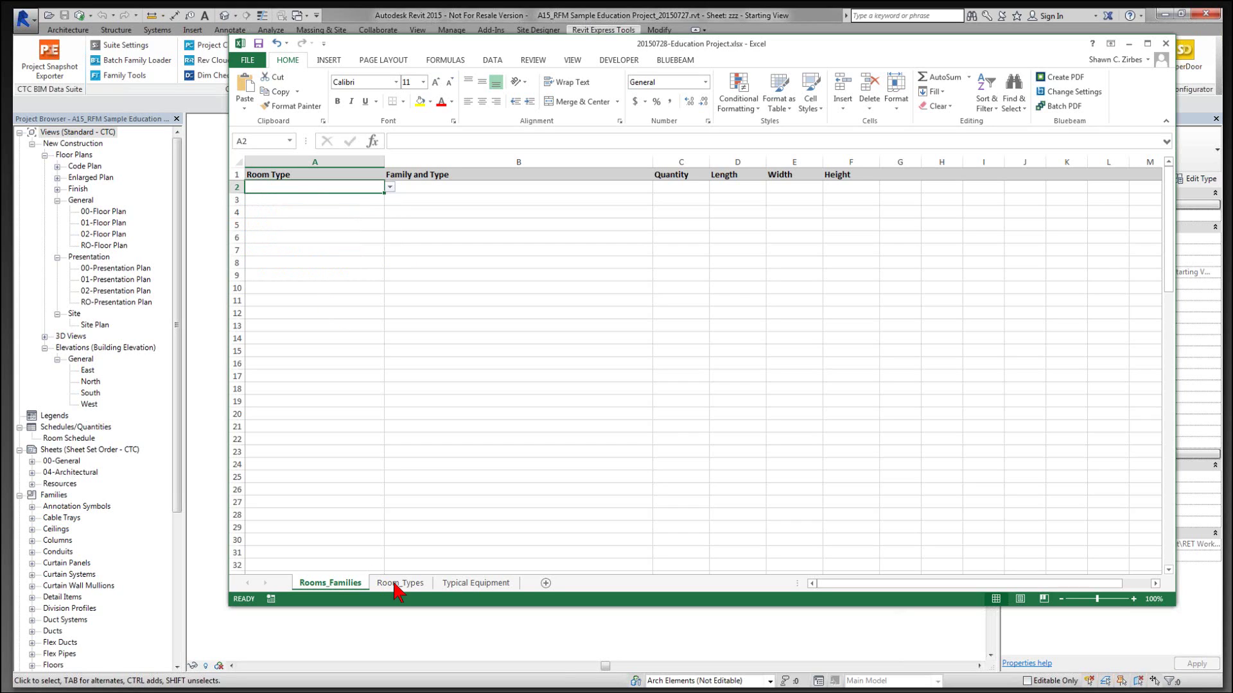
click(396, 583)
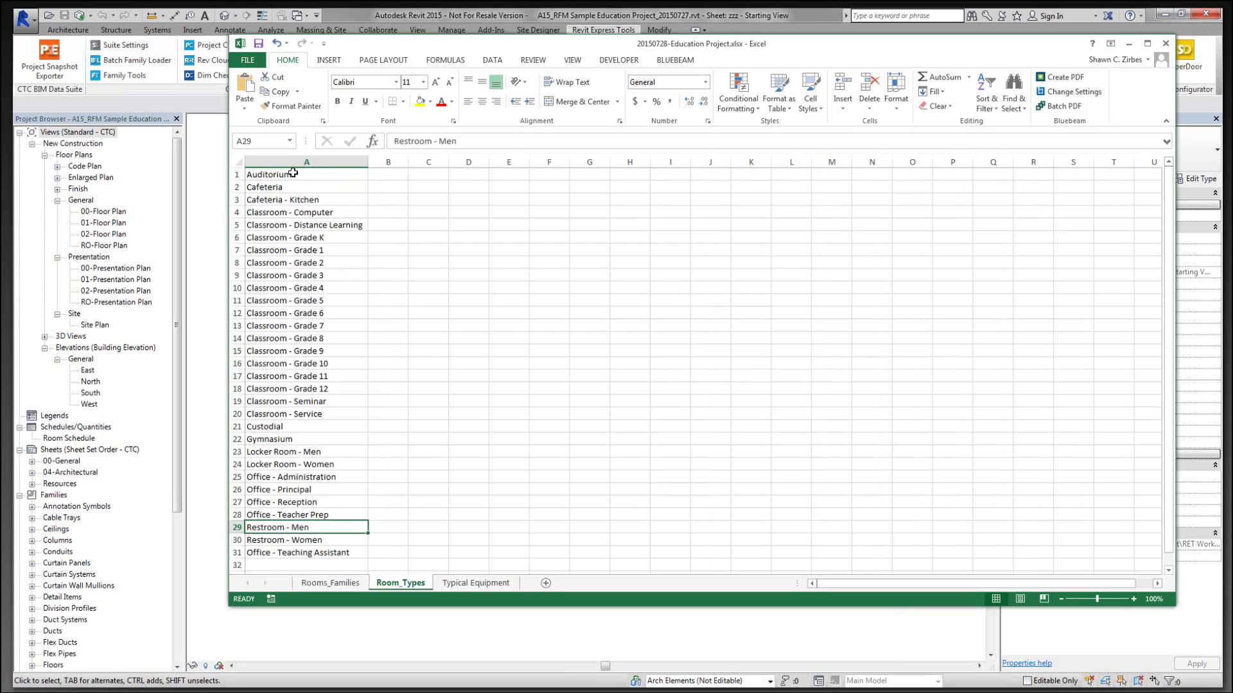
double_click(294, 174)
key(Return)
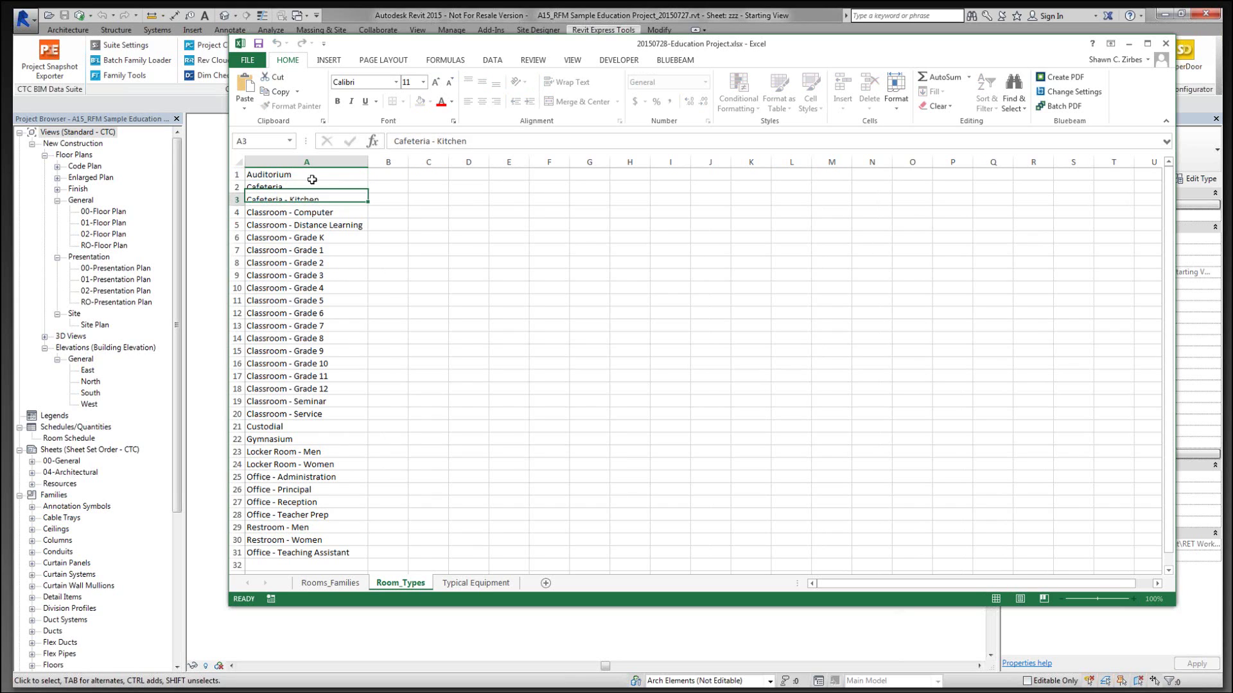
drag(302, 175, 305, 554)
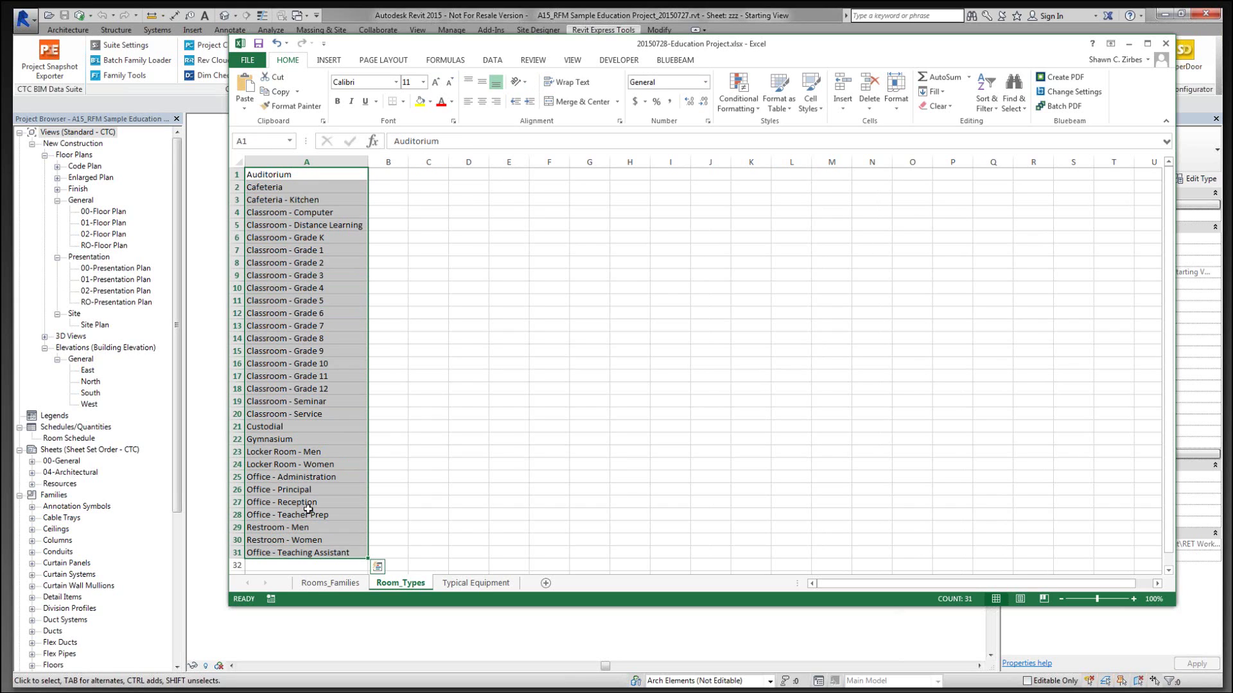
right_click(308, 511)
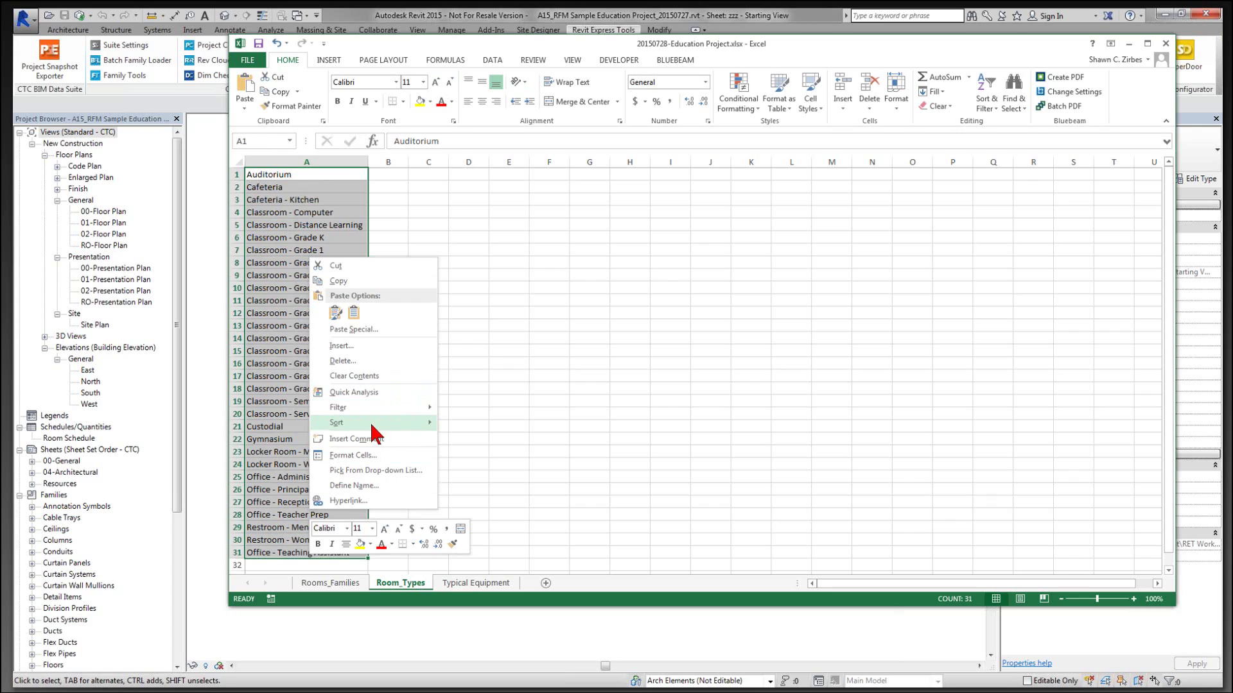
click(446, 418)
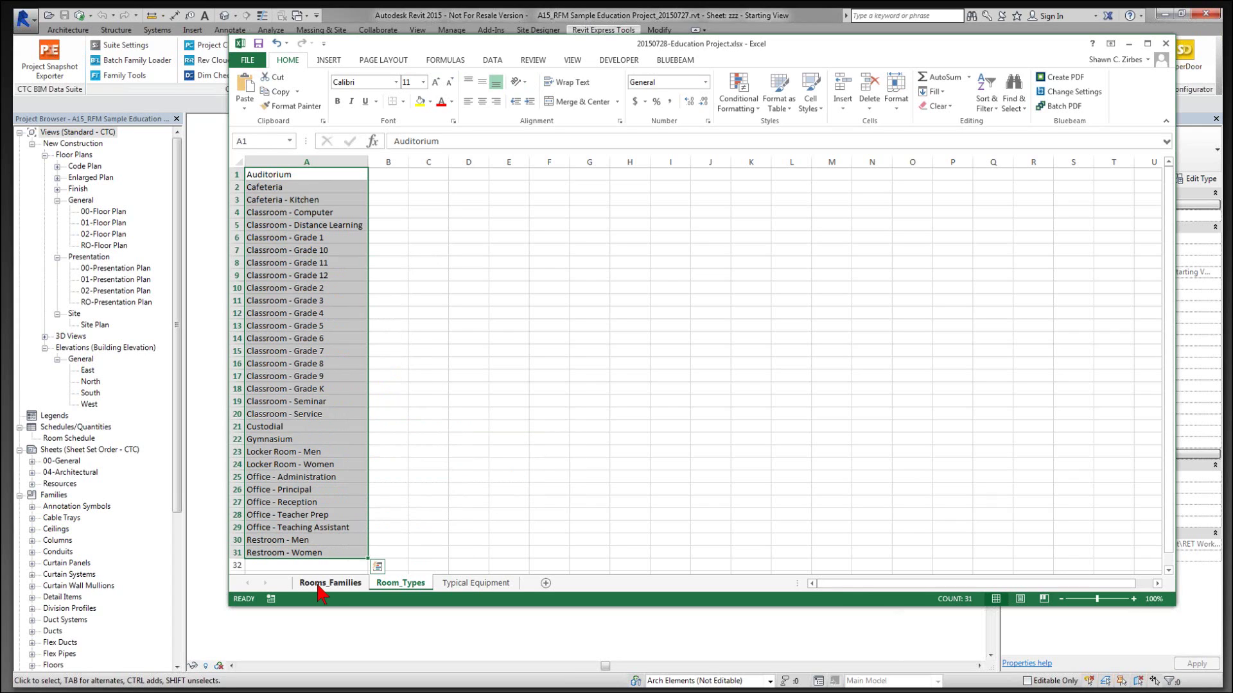
Step: Check the order of the room type choices for cell A2 on Rooms_Families, including the position of Office - Teaching Assistant
click(319, 587)
click(390, 187)
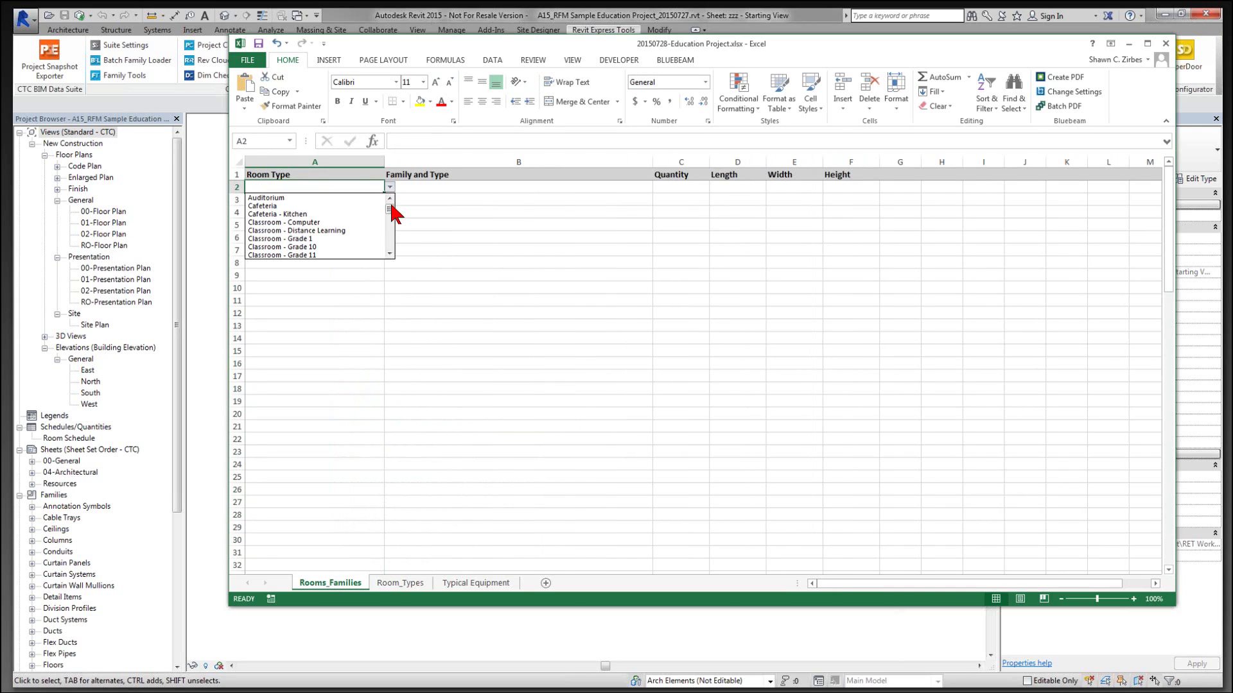
drag(390, 206, 391, 243)
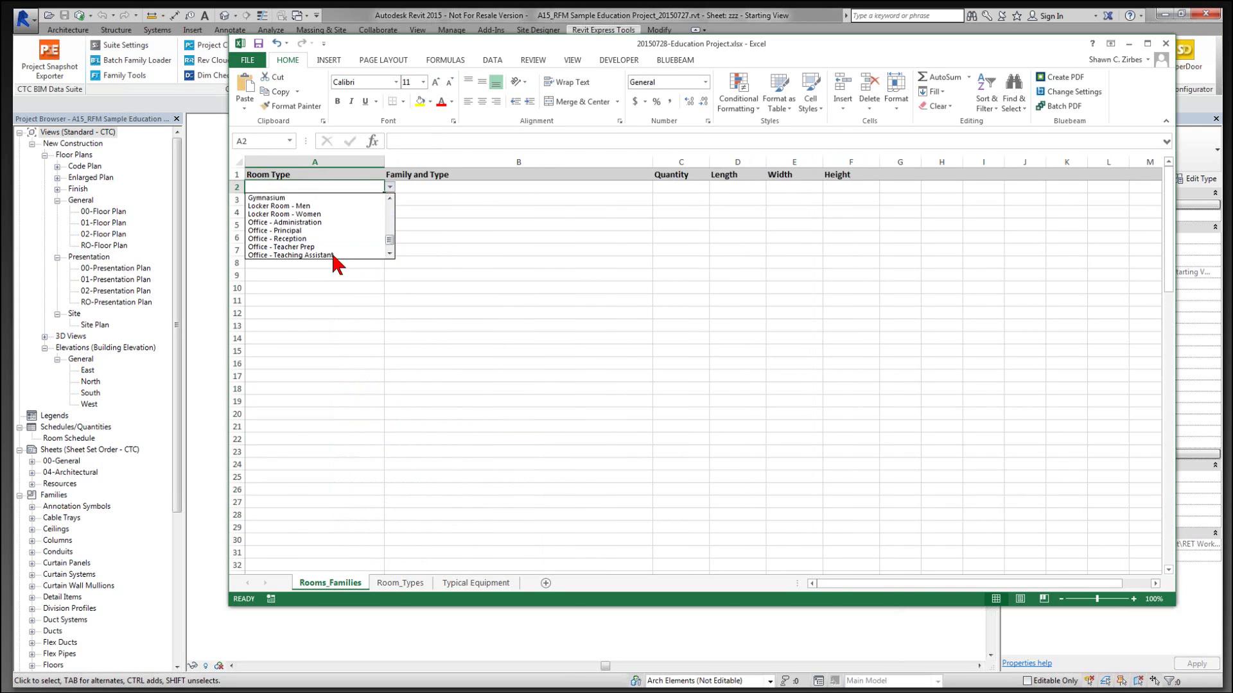
click(389, 253)
click(390, 253)
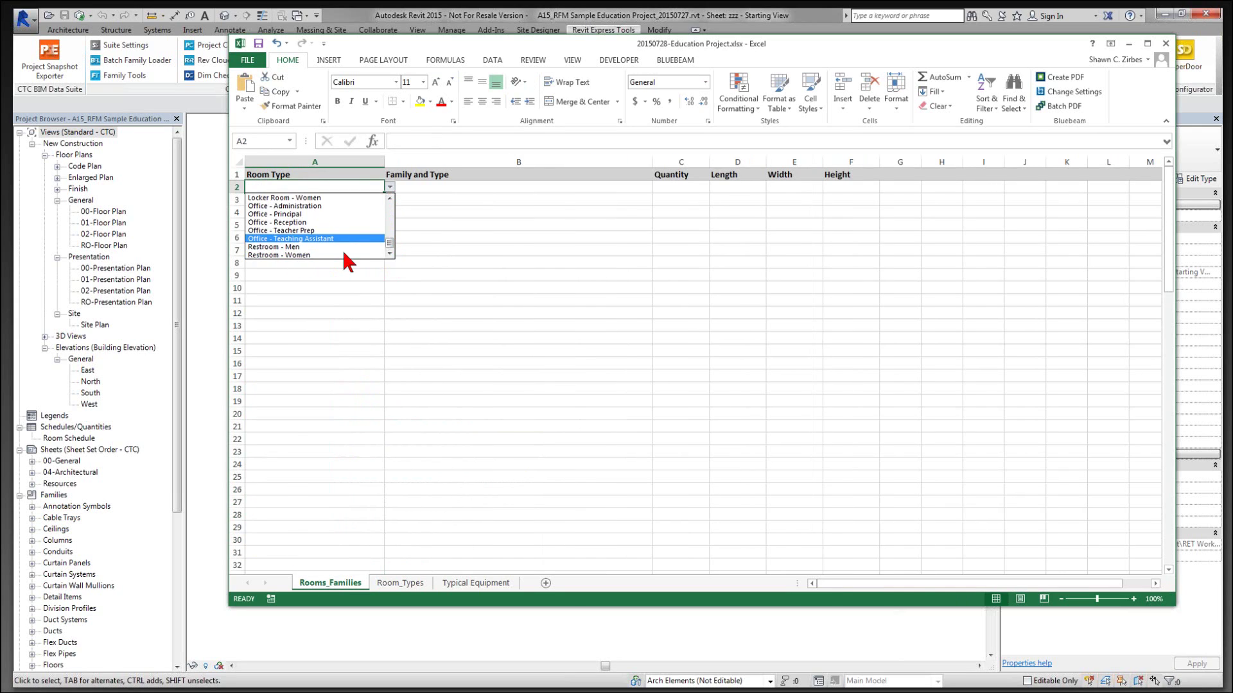
key(Escape)
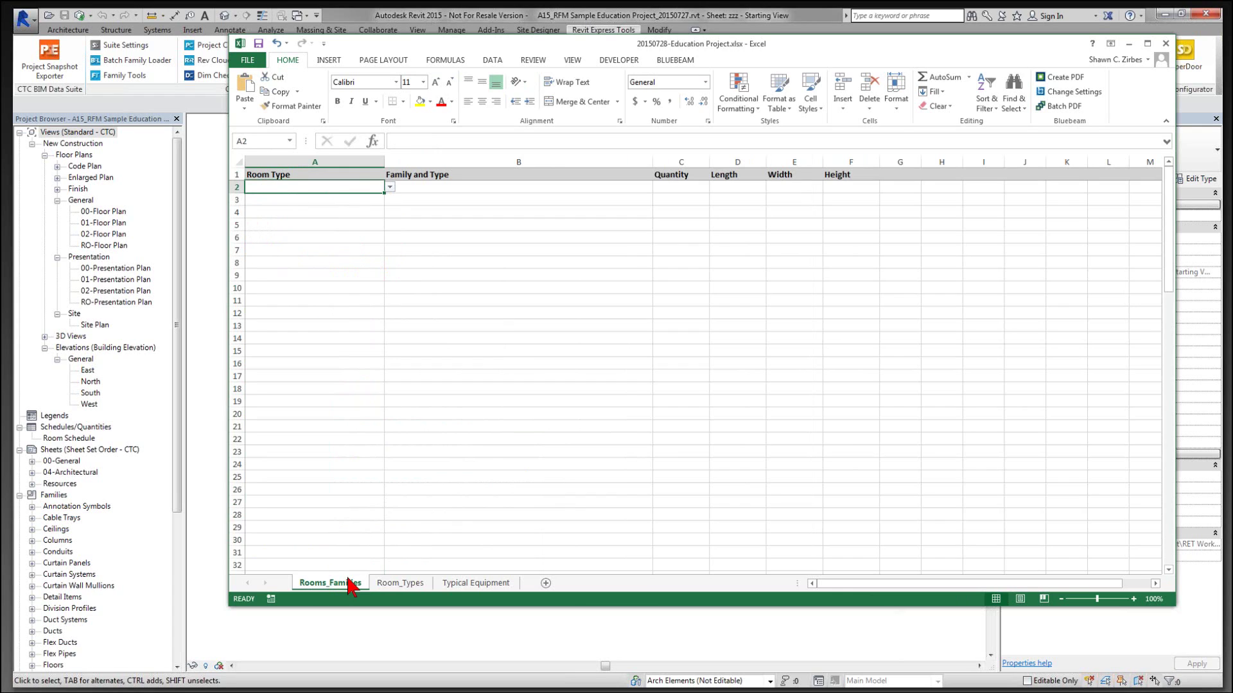
click(390, 590)
click(327, 583)
click(389, 187)
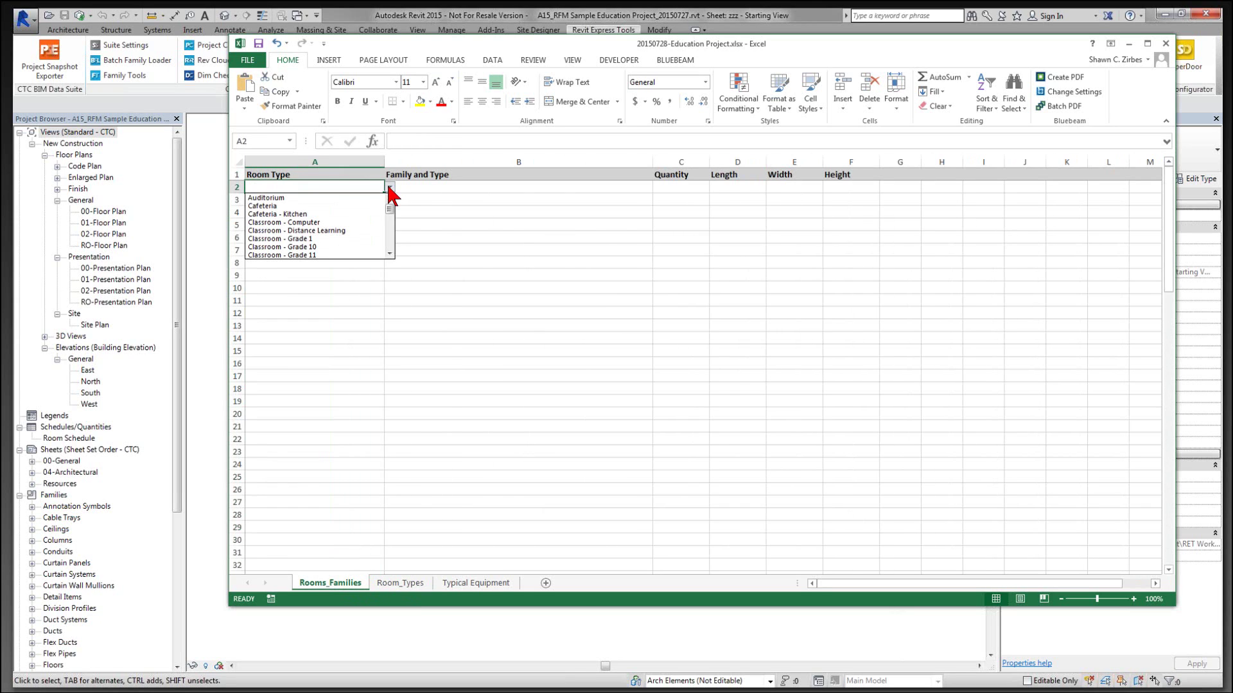
Step: Try to enter "Cl" as the room type in cell A2 of the Rooms_Families sheet
click(363, 187)
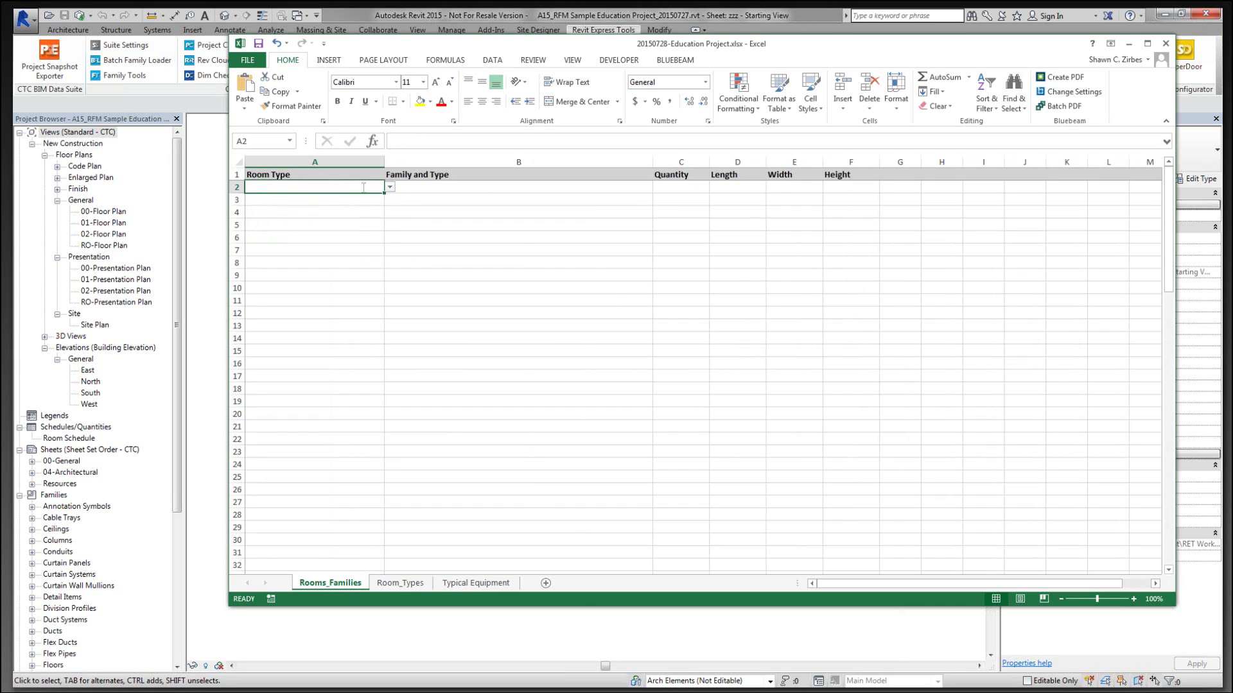
text(Cl)
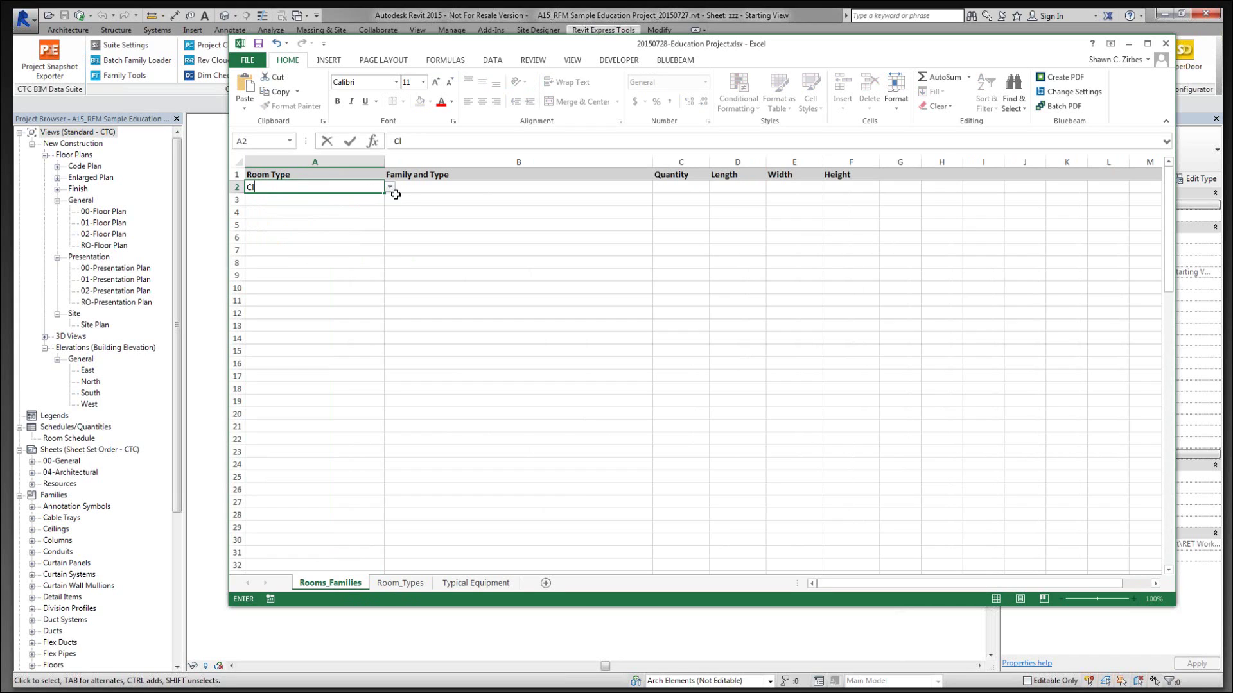
key(Return)
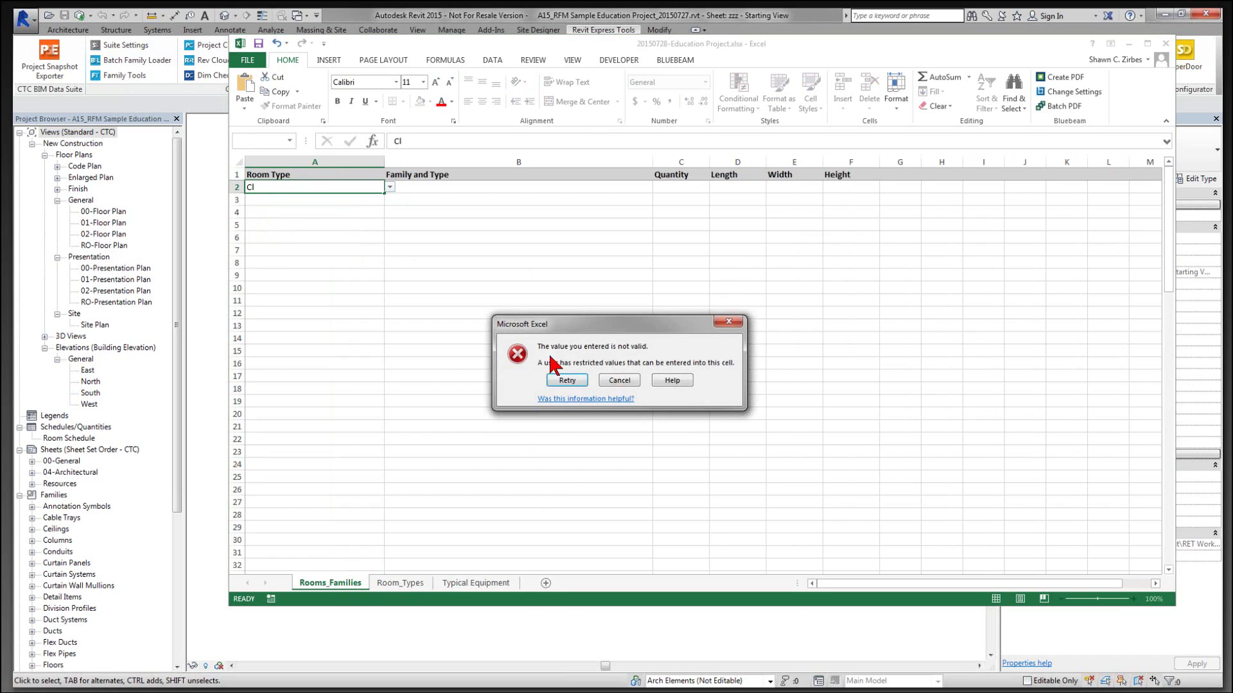
click(619, 385)
Step: Set the room type in cell A2 to Classroom - Grade 12 from the available choices
click(390, 187)
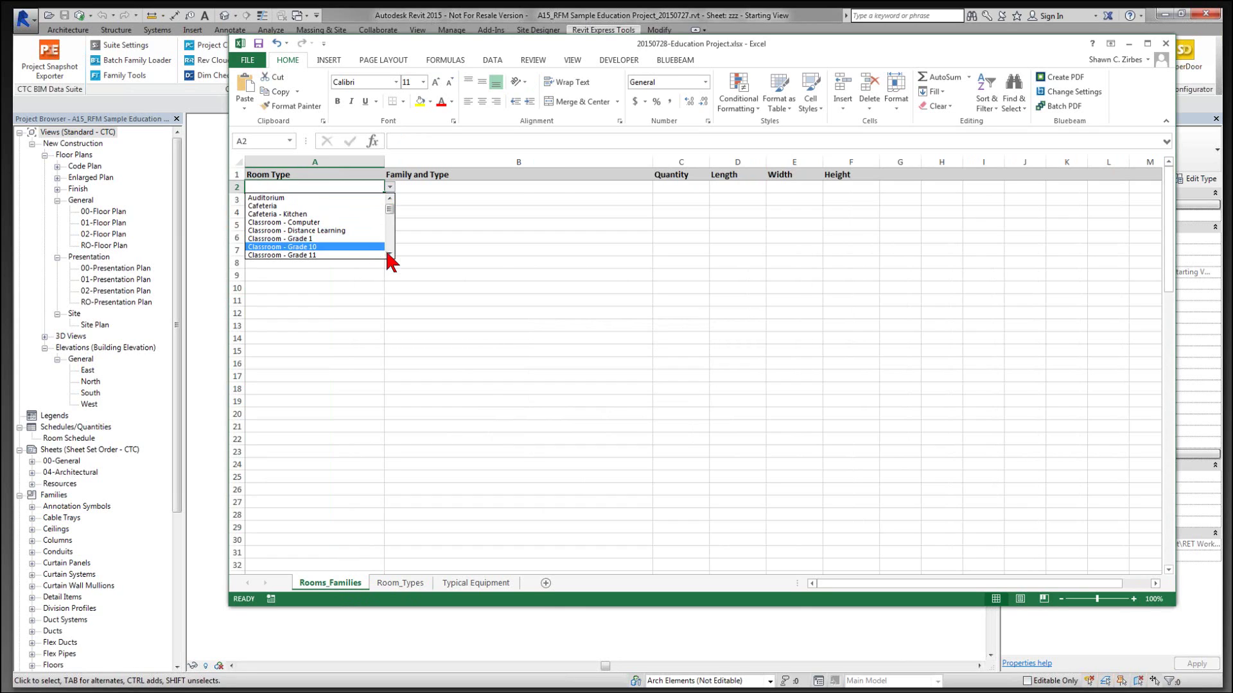
scroll(350, 246, down, 1)
click(349, 238)
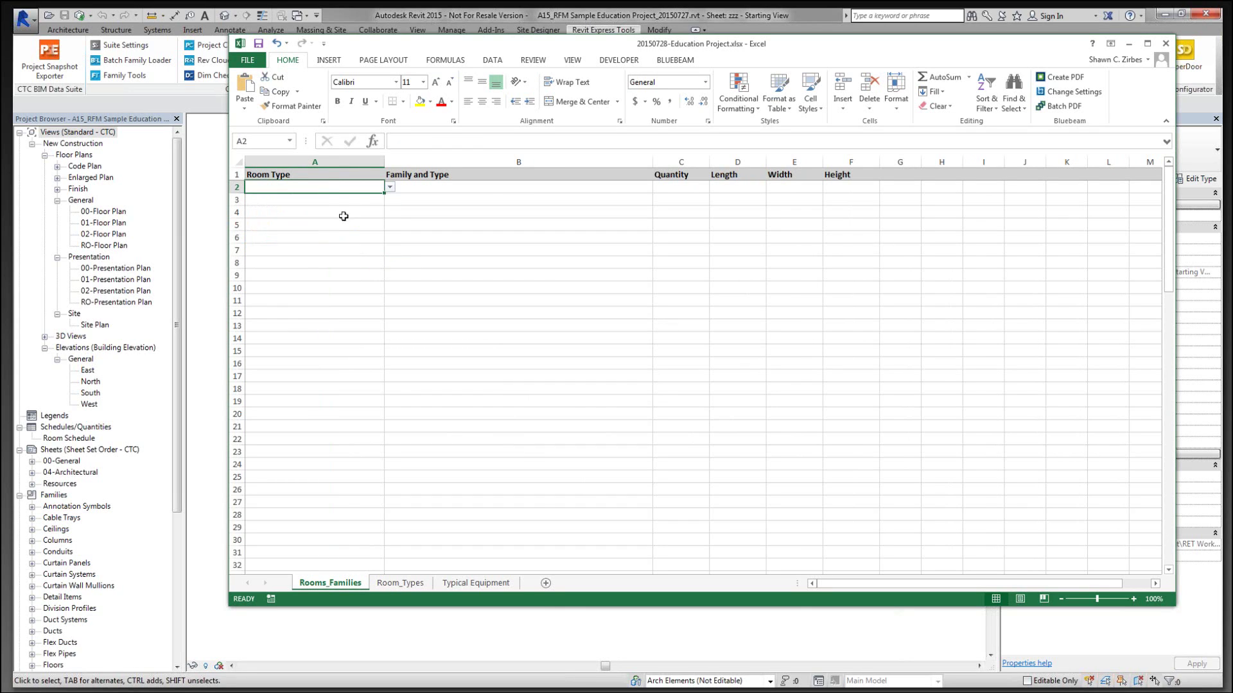
Step: Enter "Desk - Teacher" as the family and type in cell B2 and compare it with the available family choices
click(435, 190)
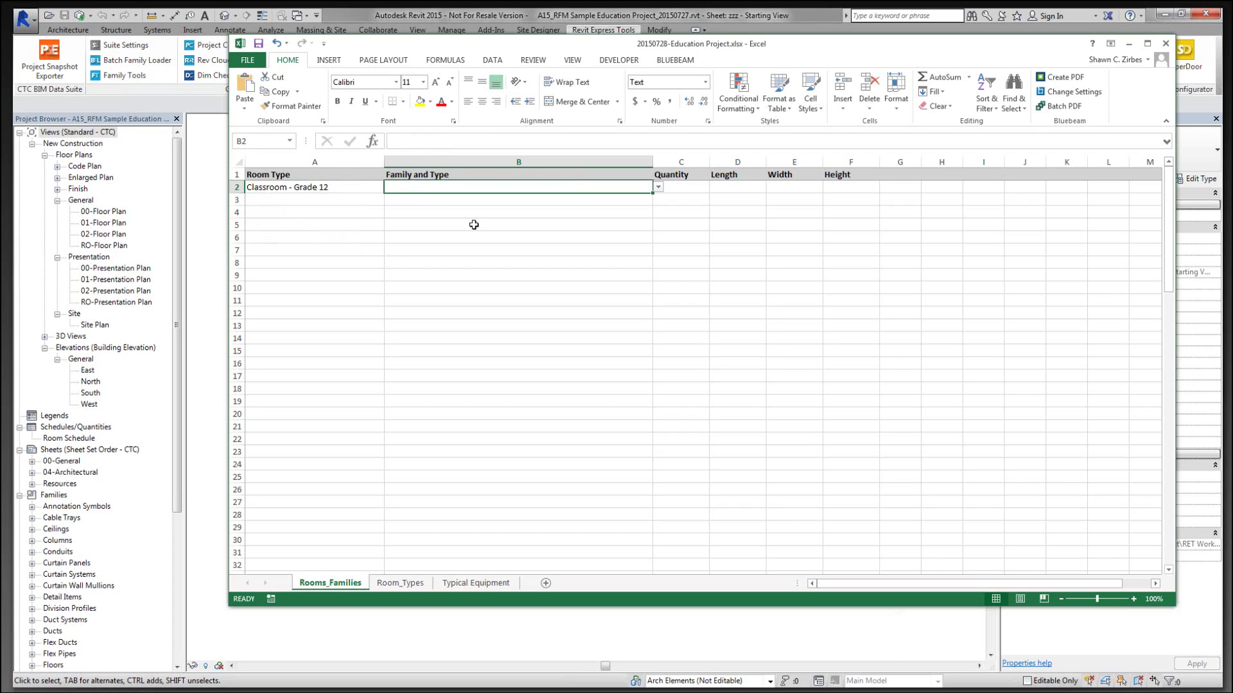
text(Desk - T)
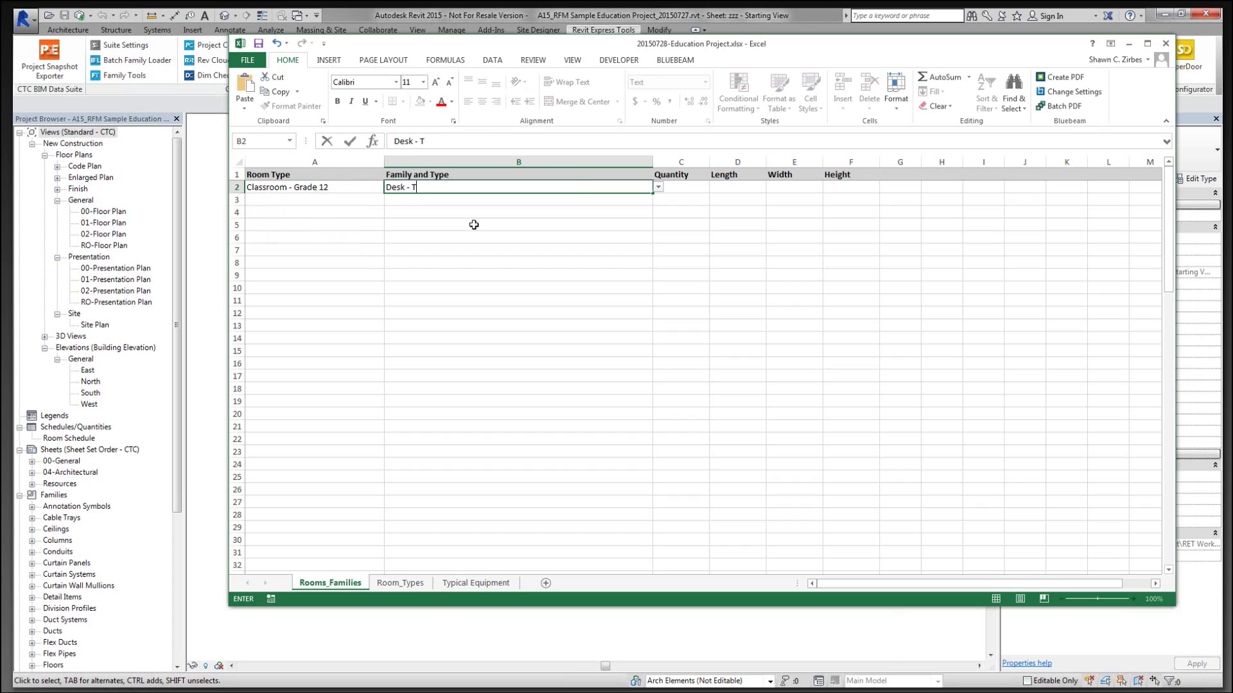
text(eacher)
key(Return)
click(497, 191)
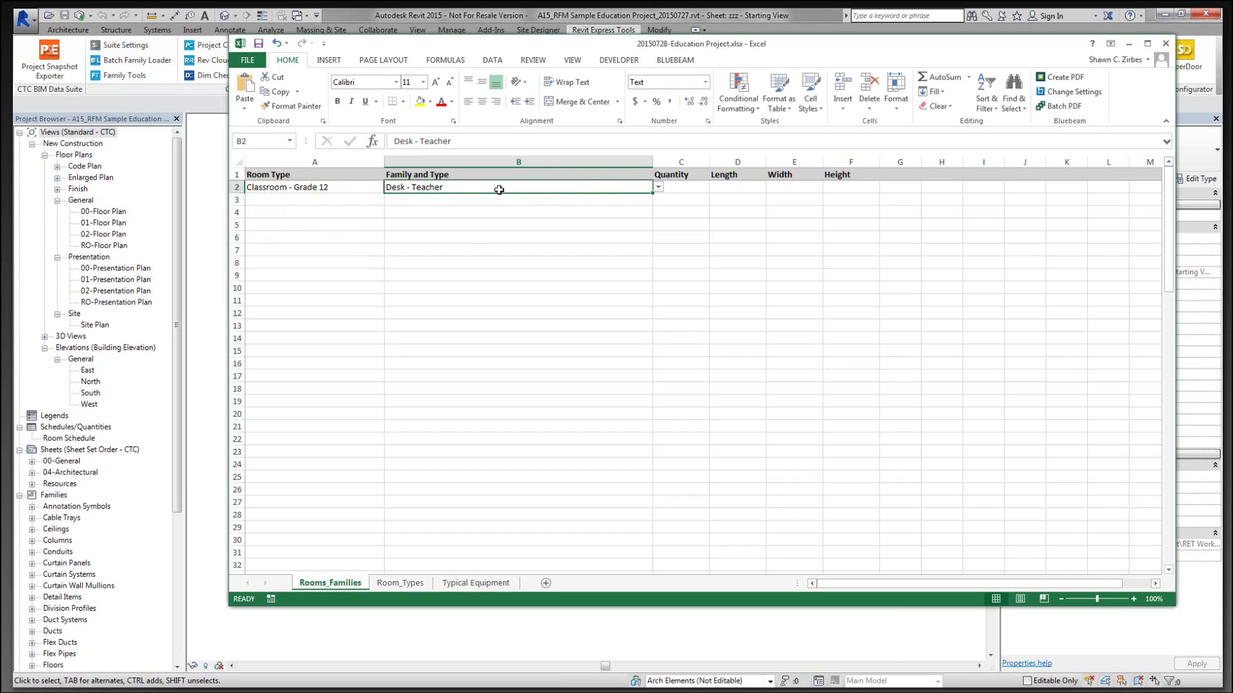
click(658, 187)
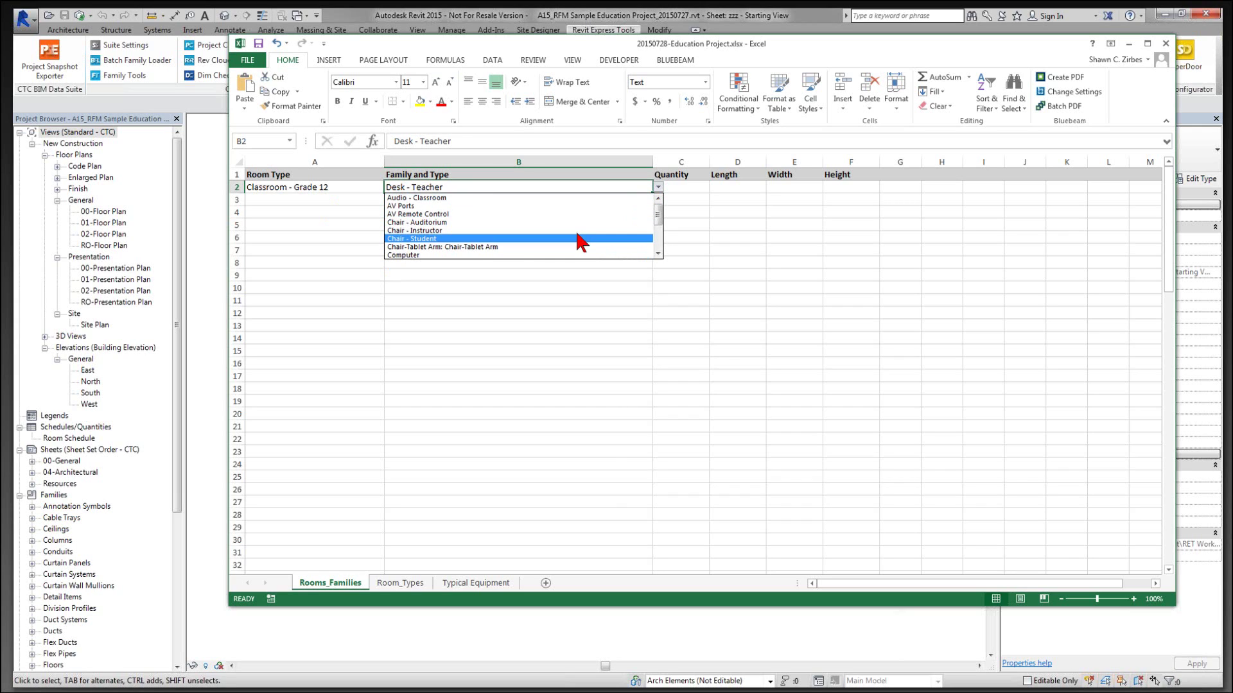
drag(658, 220, 657, 242)
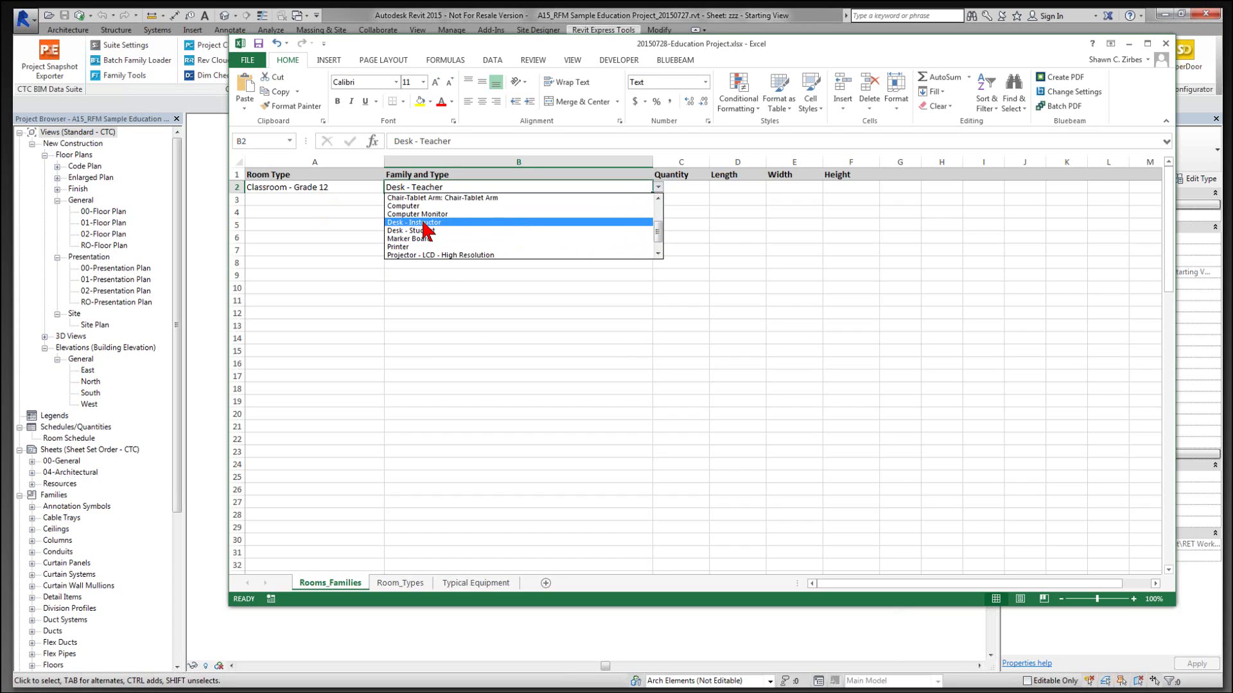
click(676, 188)
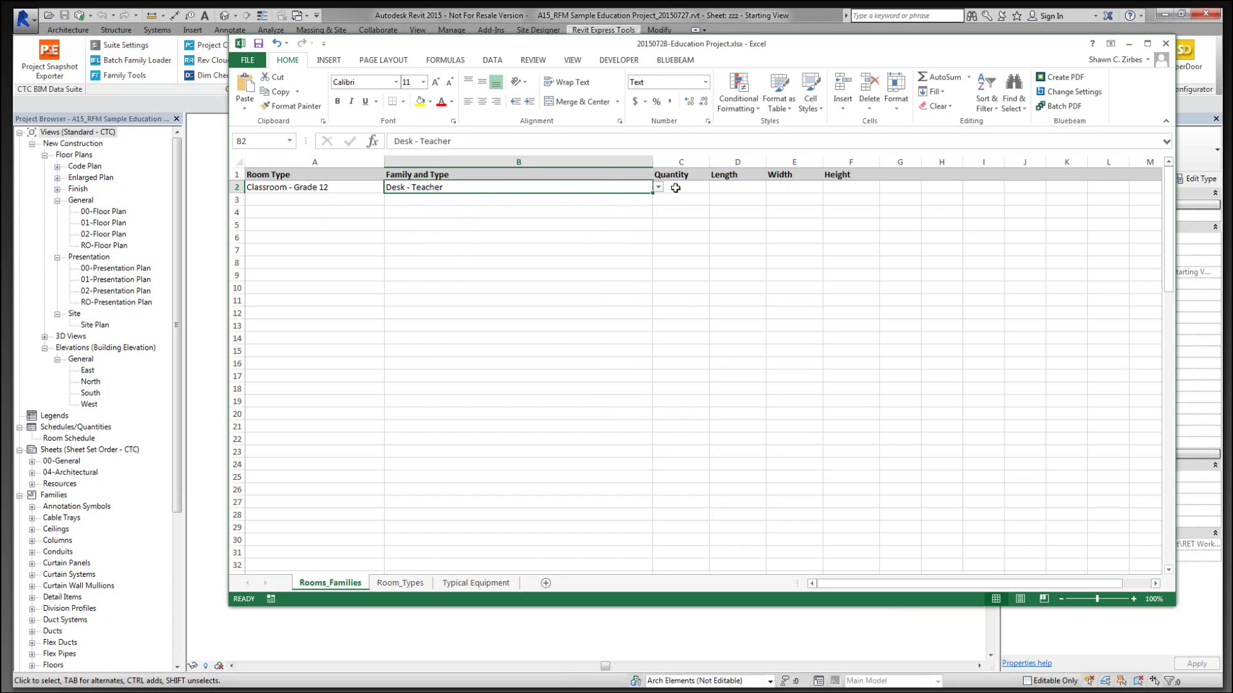
Step: Set the quantity in cell C2 to 1 and choose Desk - Instructor as the family and type in B2
click(677, 188)
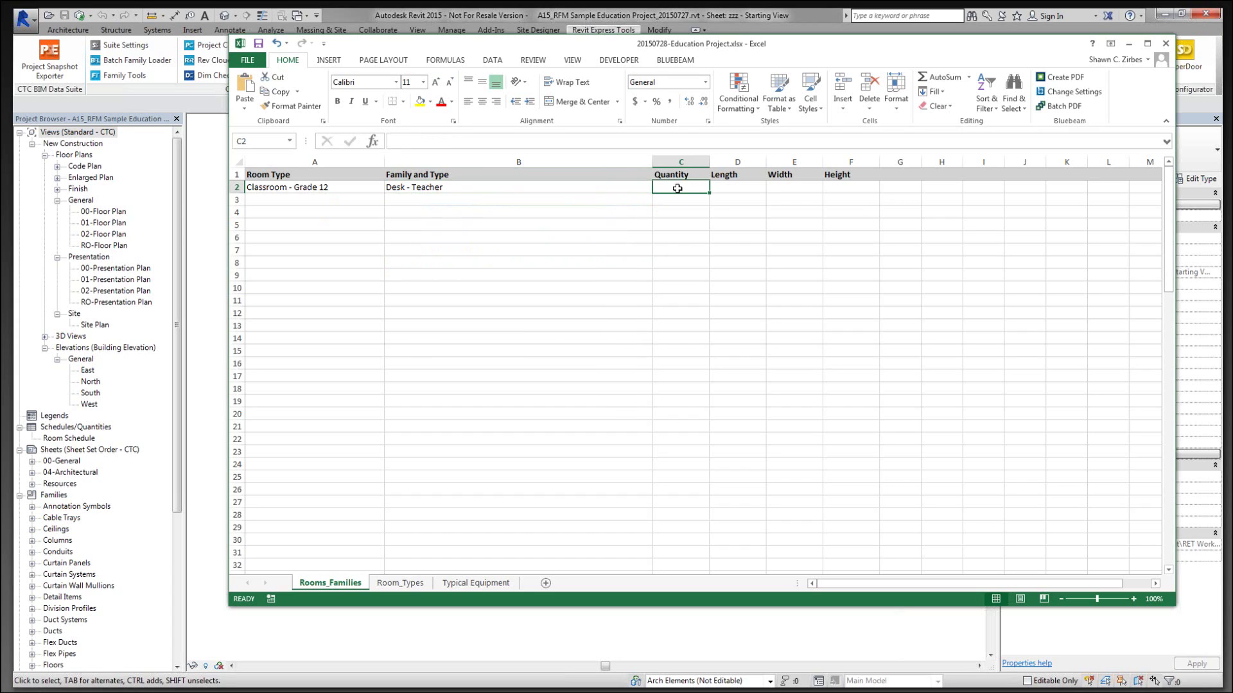
click(735, 190)
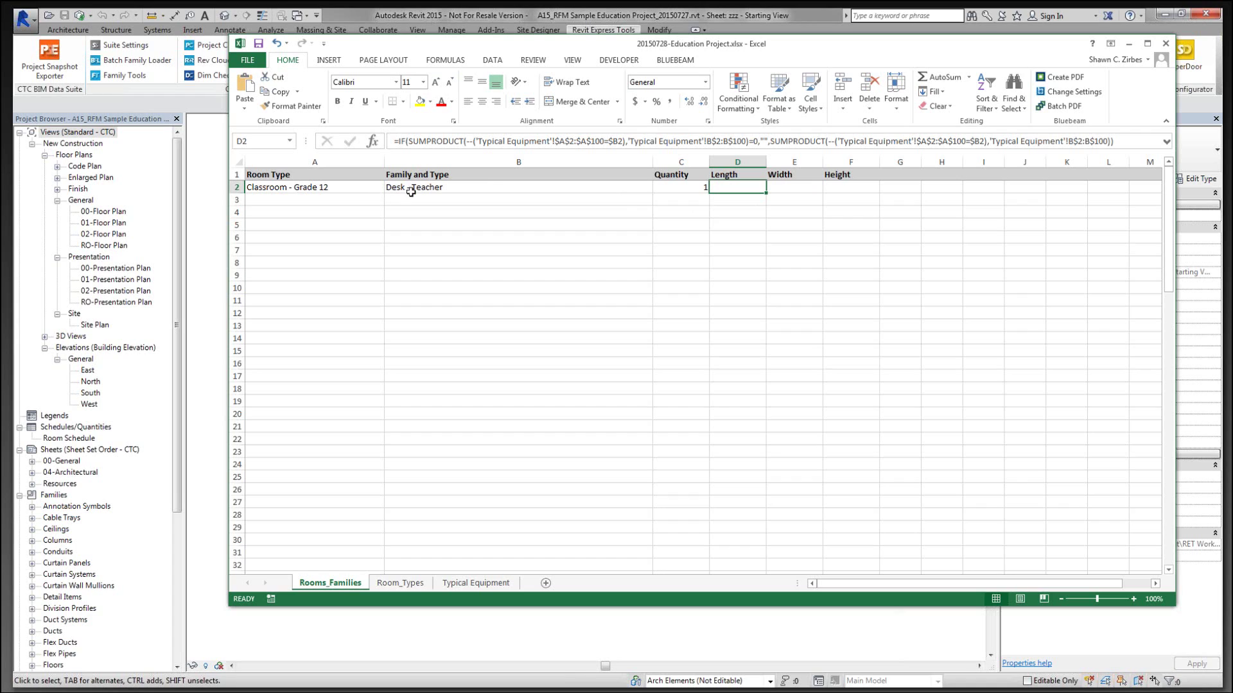
click(632, 188)
click(658, 188)
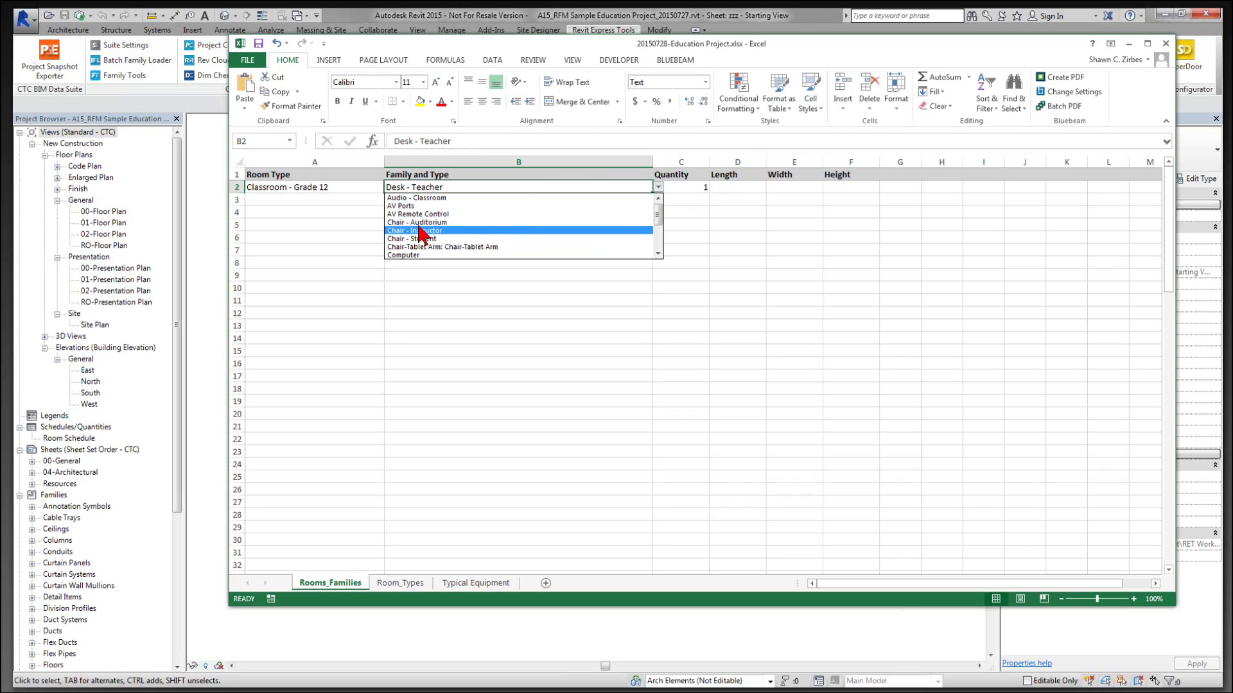
click(659, 254)
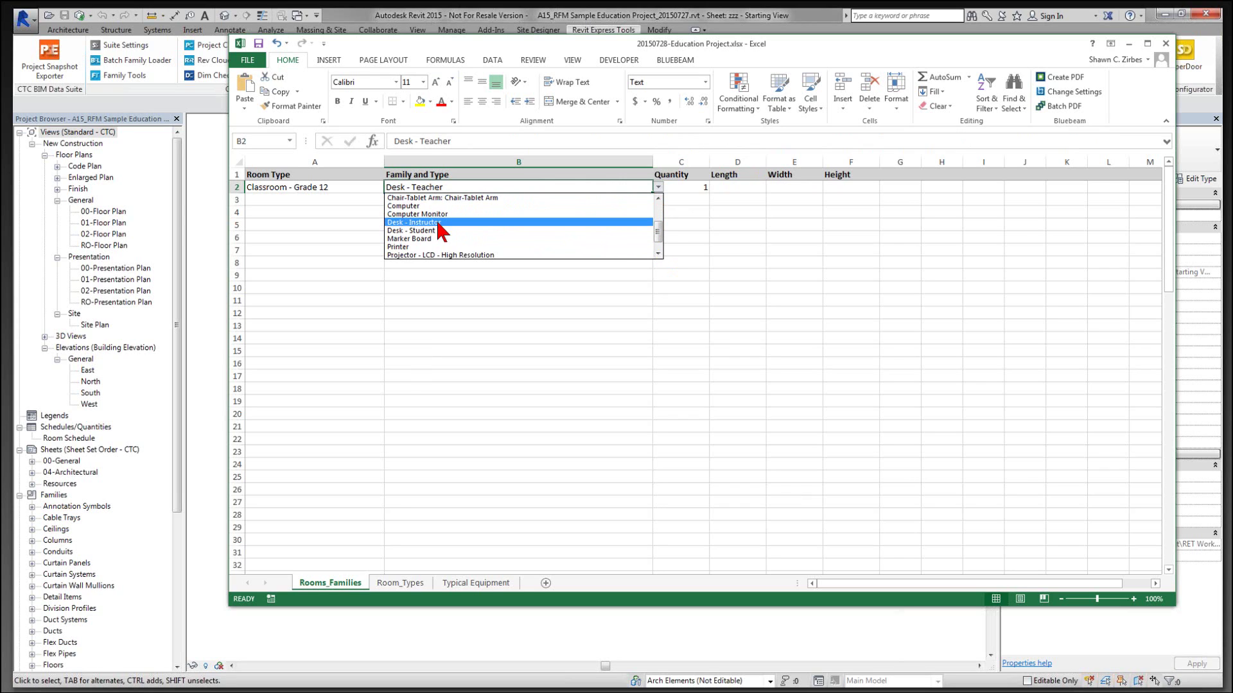
click(446, 222)
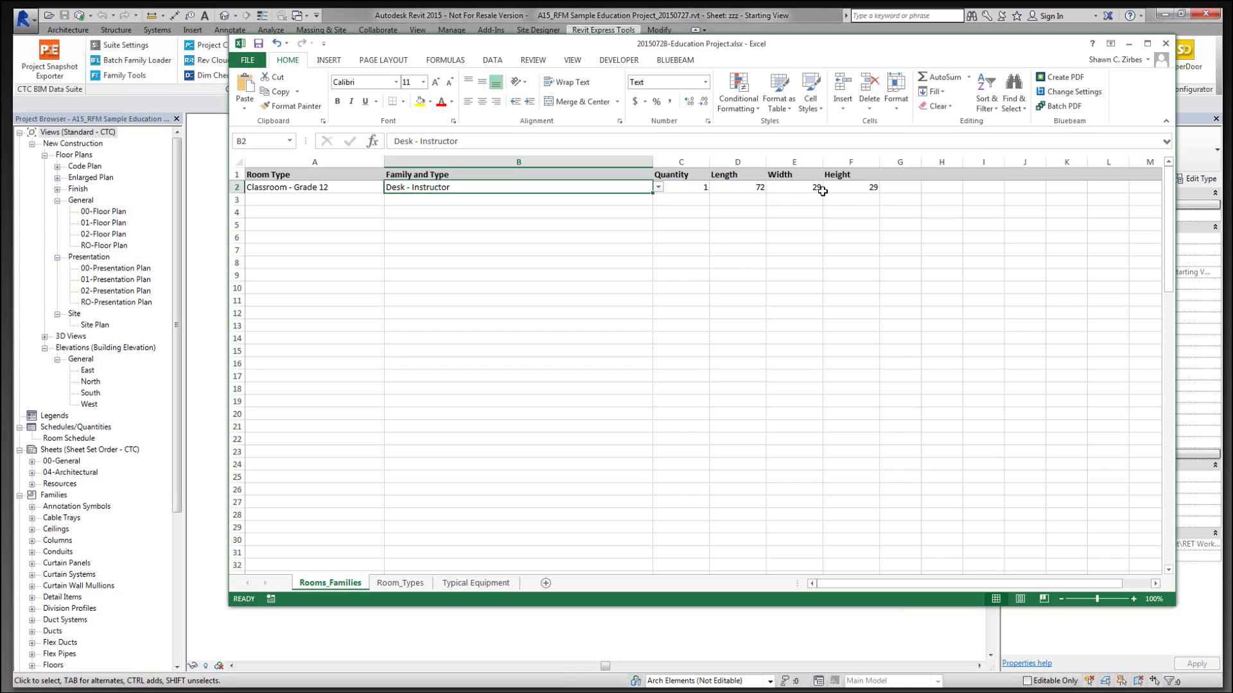
click(688, 187)
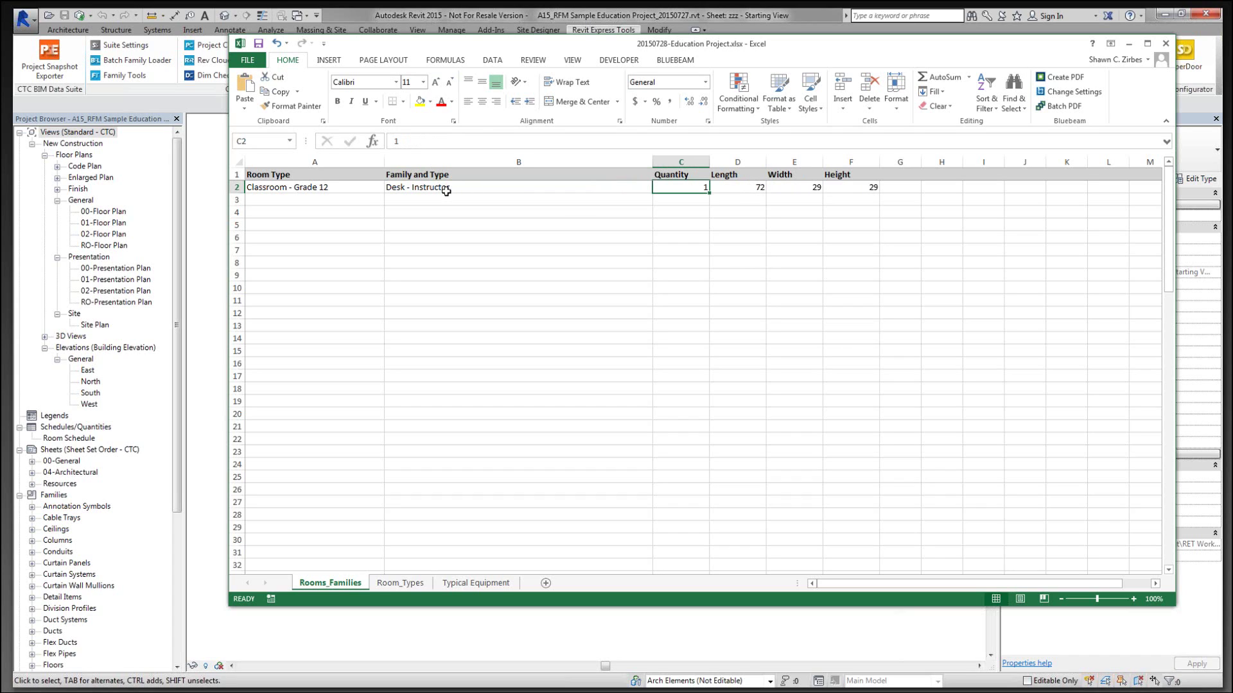
Step: Set the room type in cell A3 to Classroom - Grade 12 from the available choices
click(372, 200)
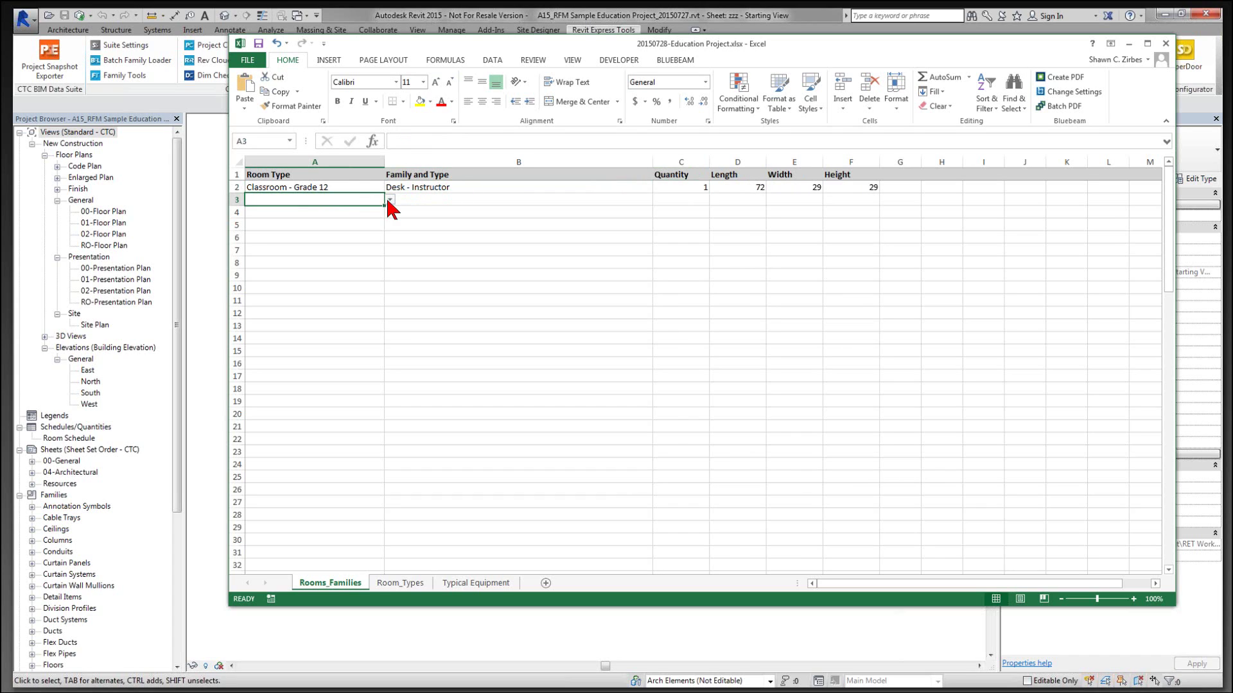
click(390, 200)
click(390, 266)
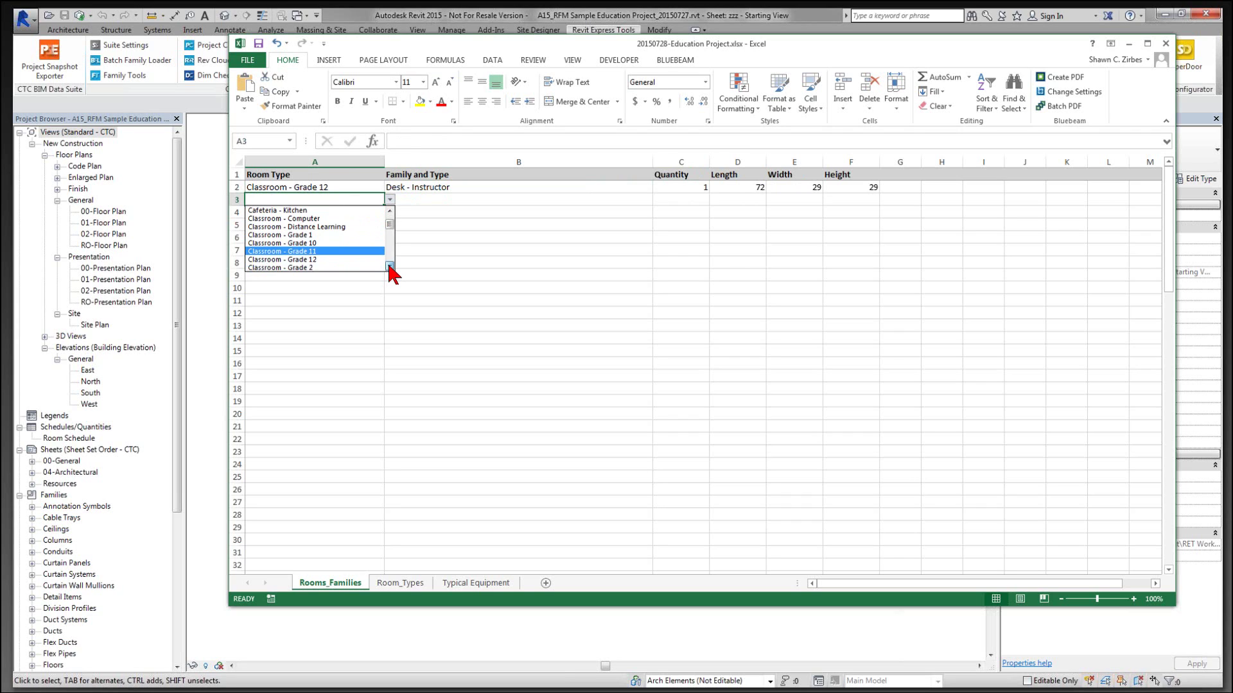
click(372, 259)
Step: Choose Waste Basket as the family and type in cell B3
click(558, 198)
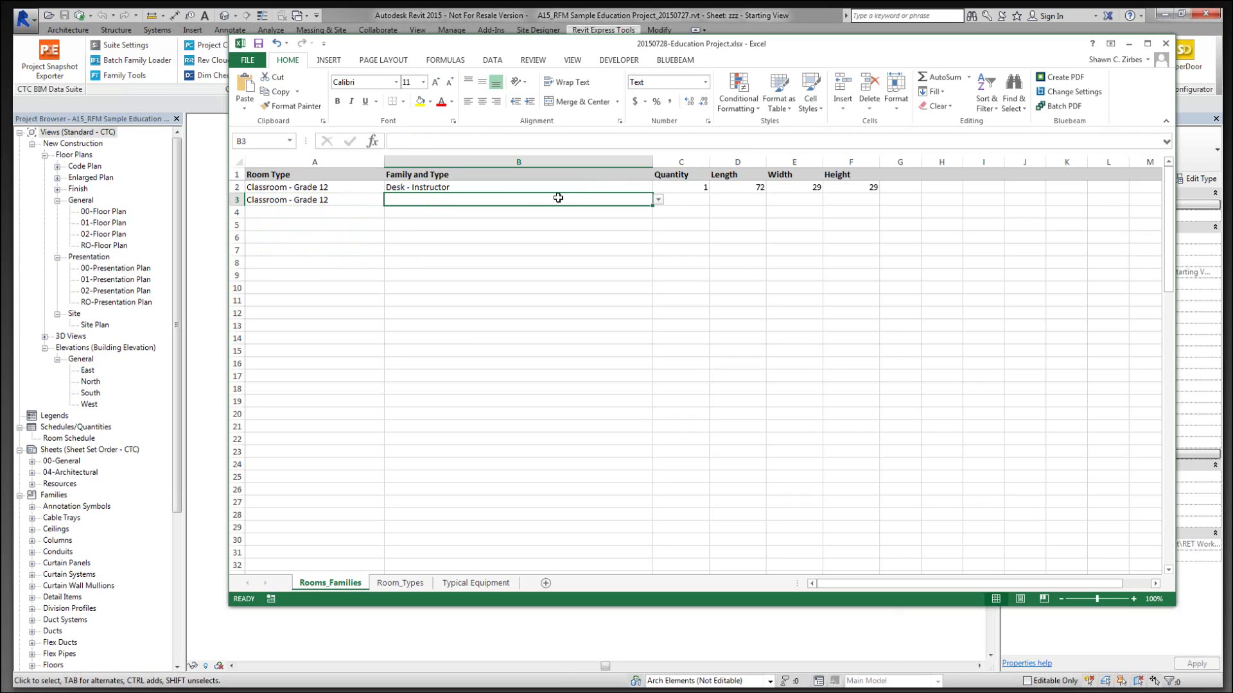
click(658, 199)
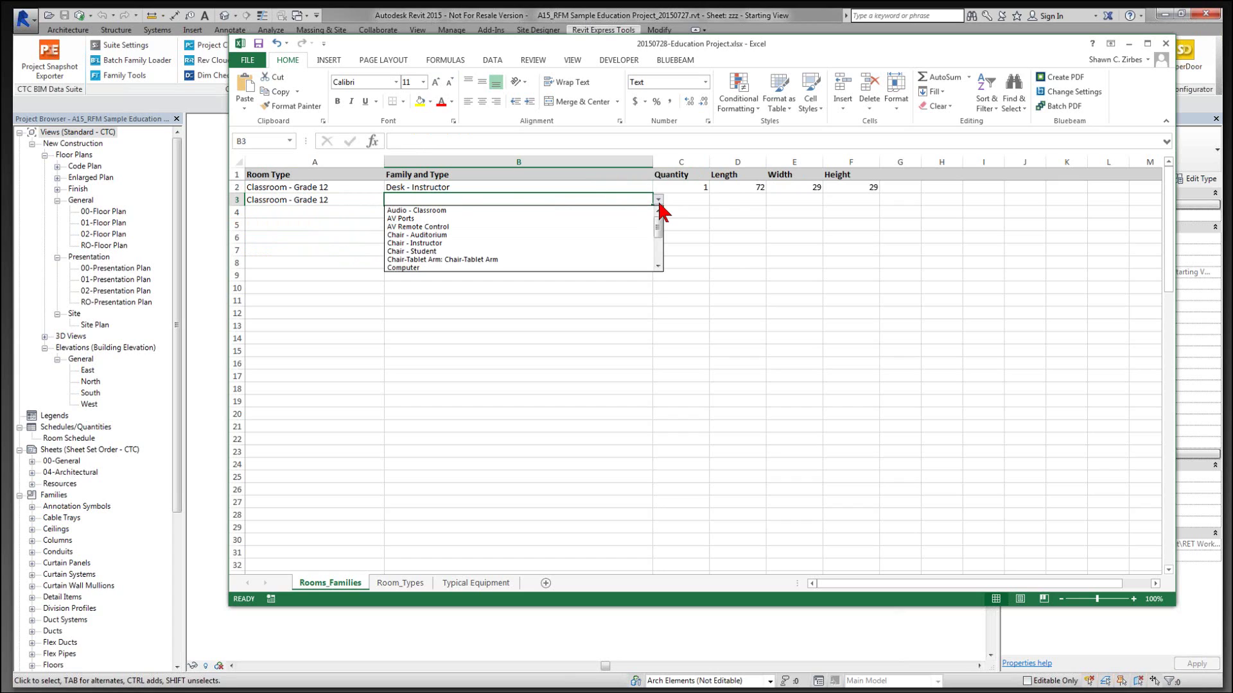
drag(658, 225, 657, 273)
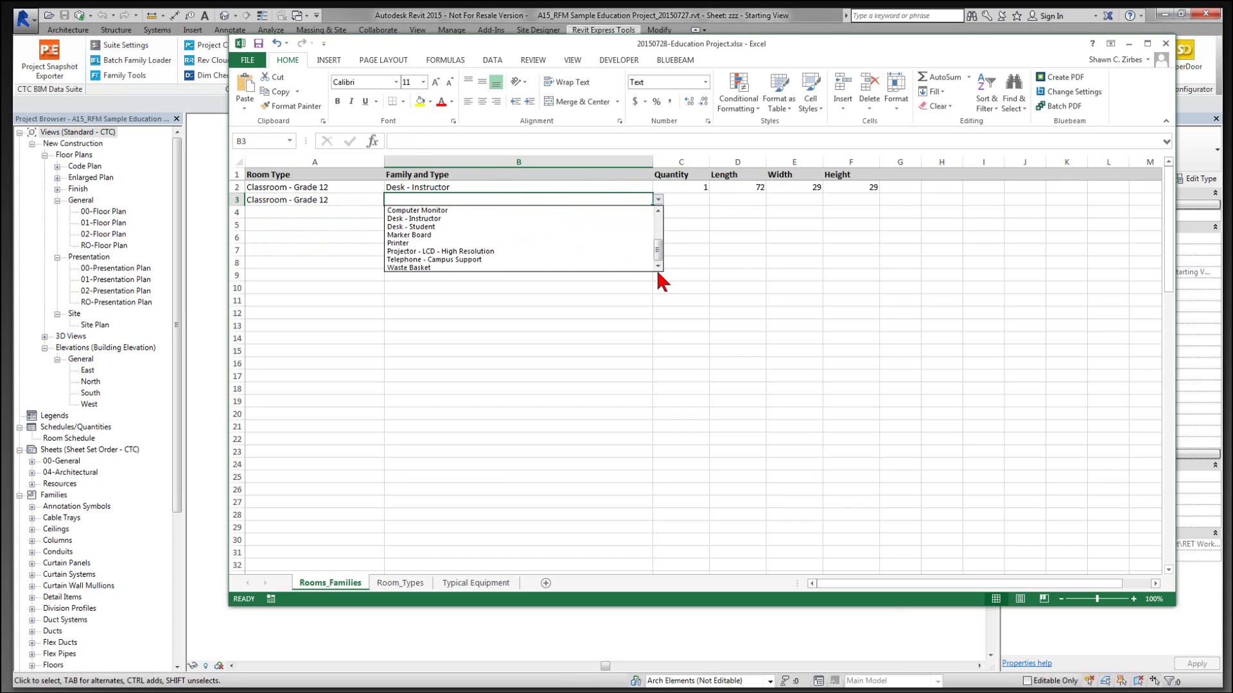
click(413, 267)
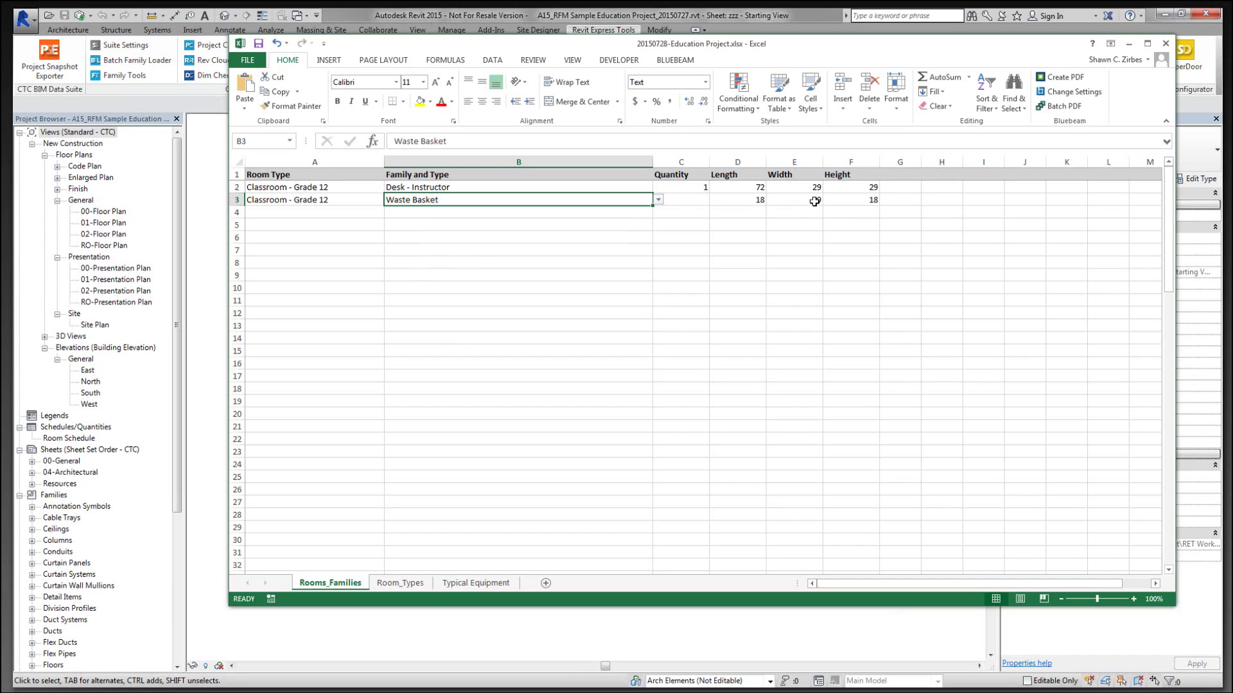
Step: Set the Waste Basket quantity in cell C3 to 2
click(678, 203)
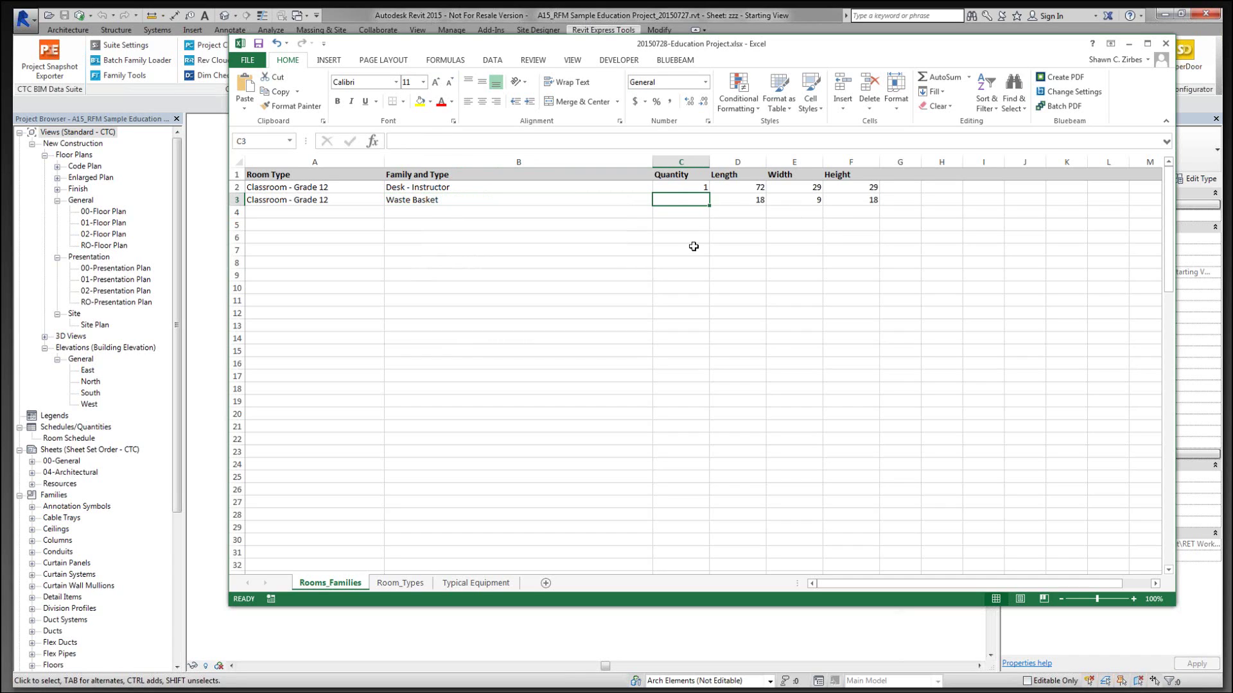
text(2)
click(649, 211)
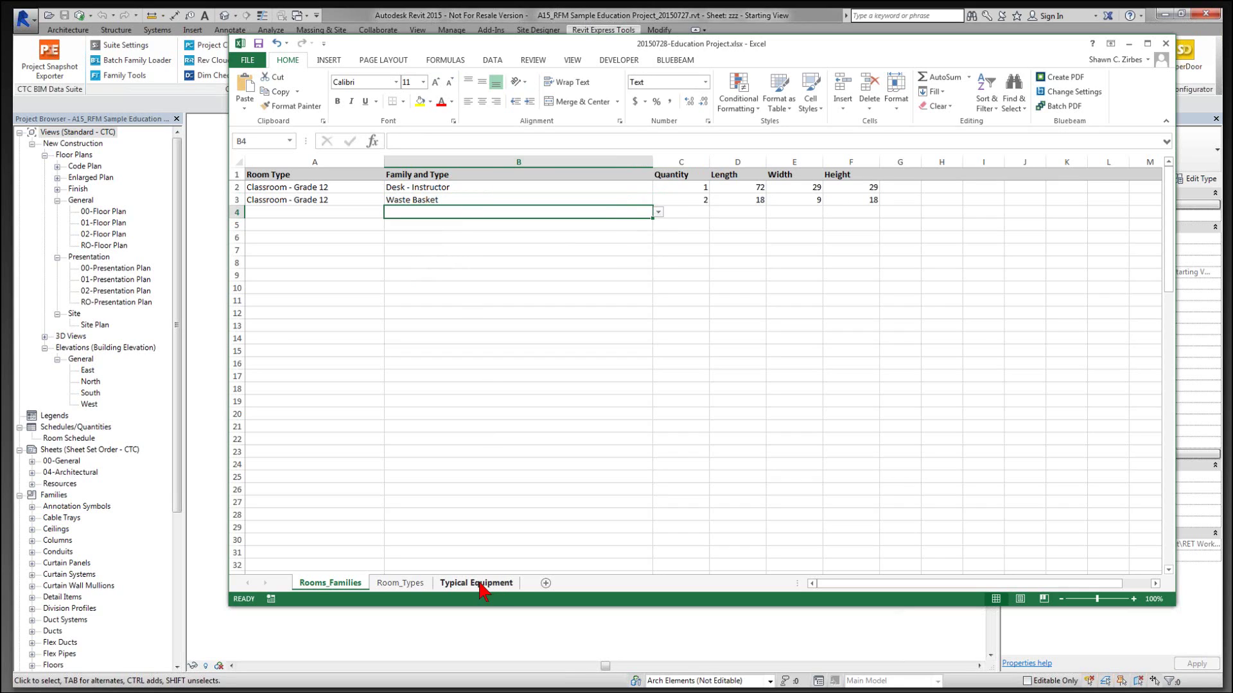
Step: Review the Room_Types list and the Typical Equipment sheet's item names and dimensions, then return to the Rooms_Families sheet
click(418, 585)
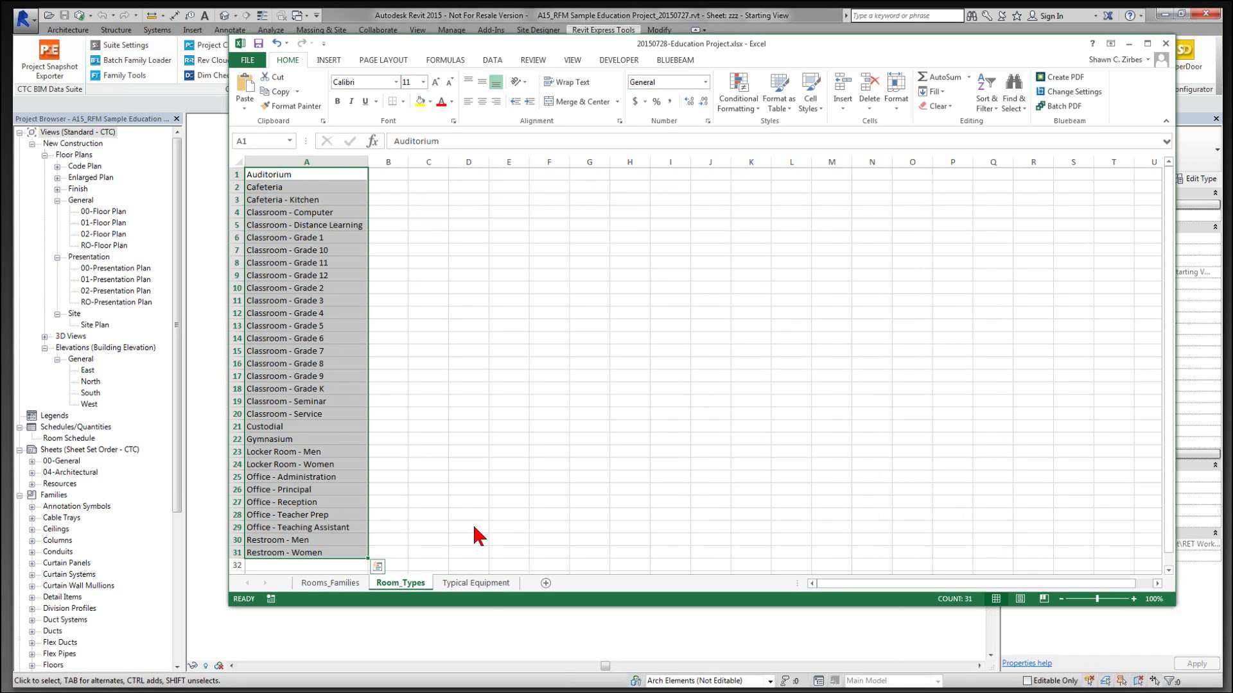
click(492, 585)
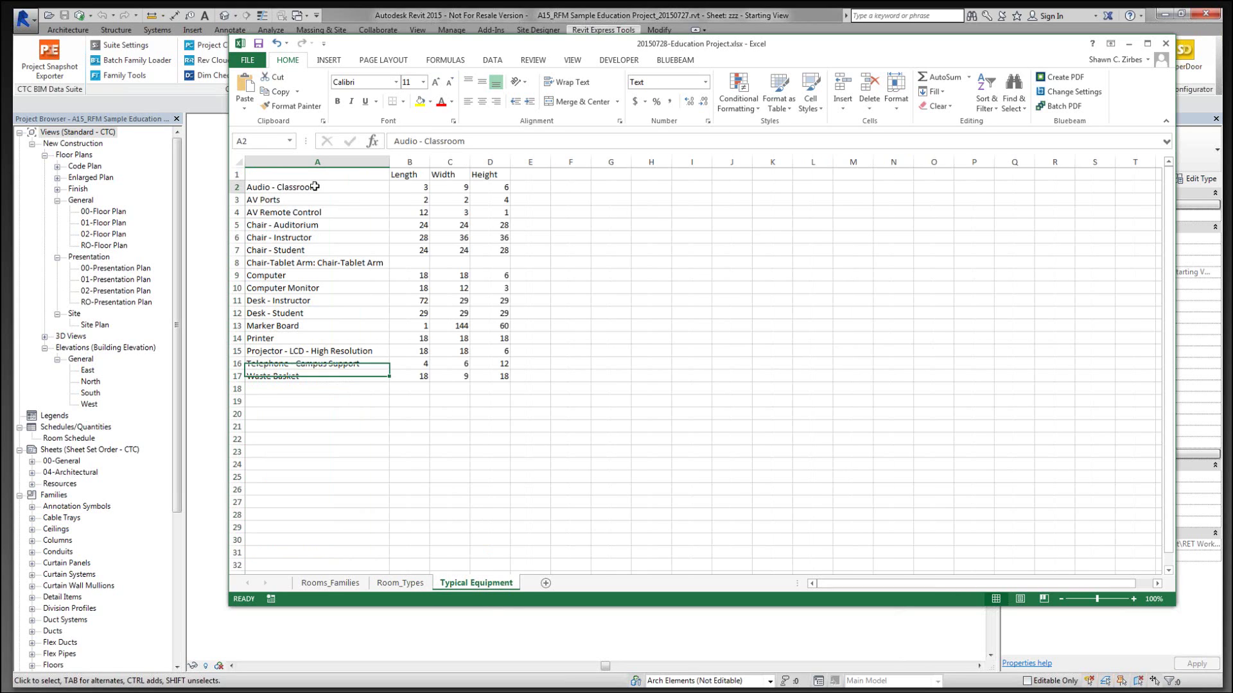
click(321, 201)
click(325, 229)
click(325, 242)
click(326, 279)
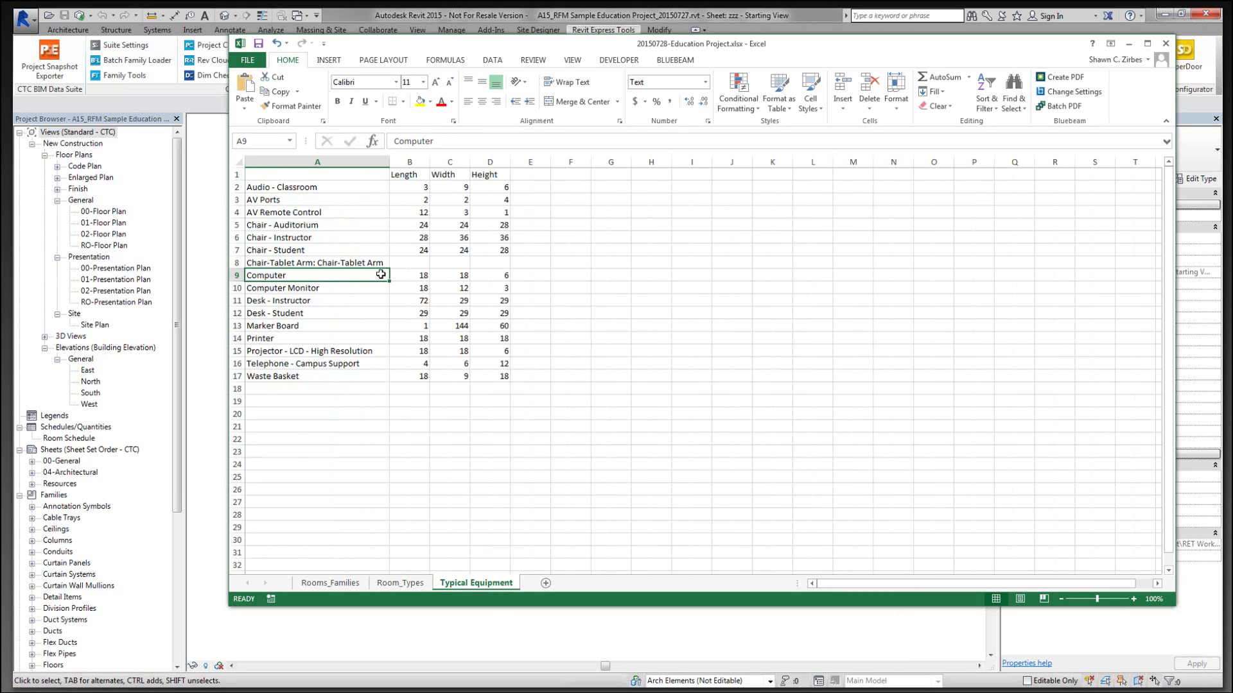
click(416, 187)
drag(452, 189, 490, 188)
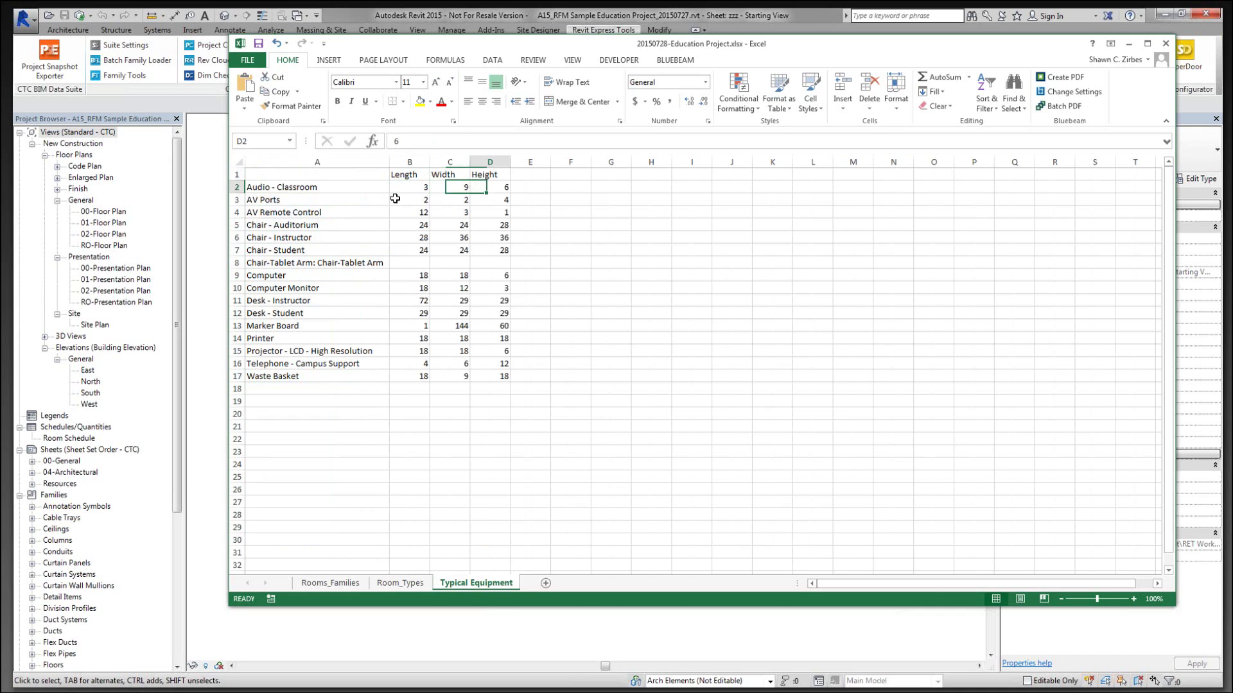
click(349, 188)
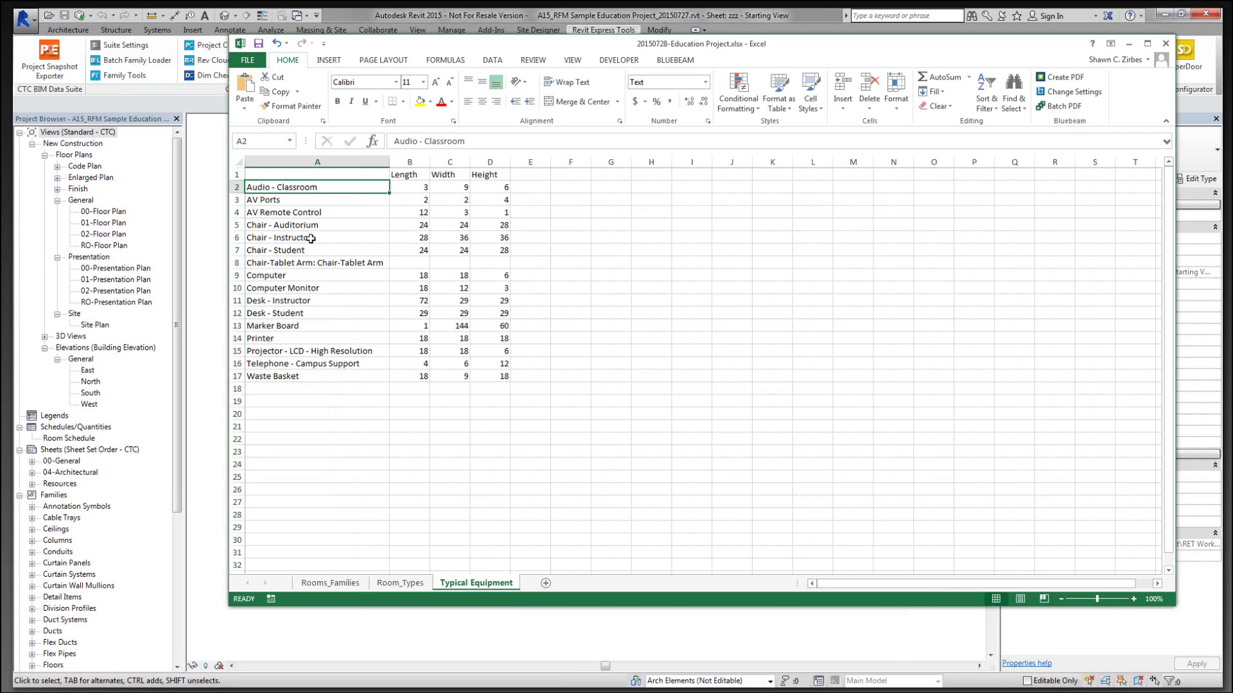
click(345, 585)
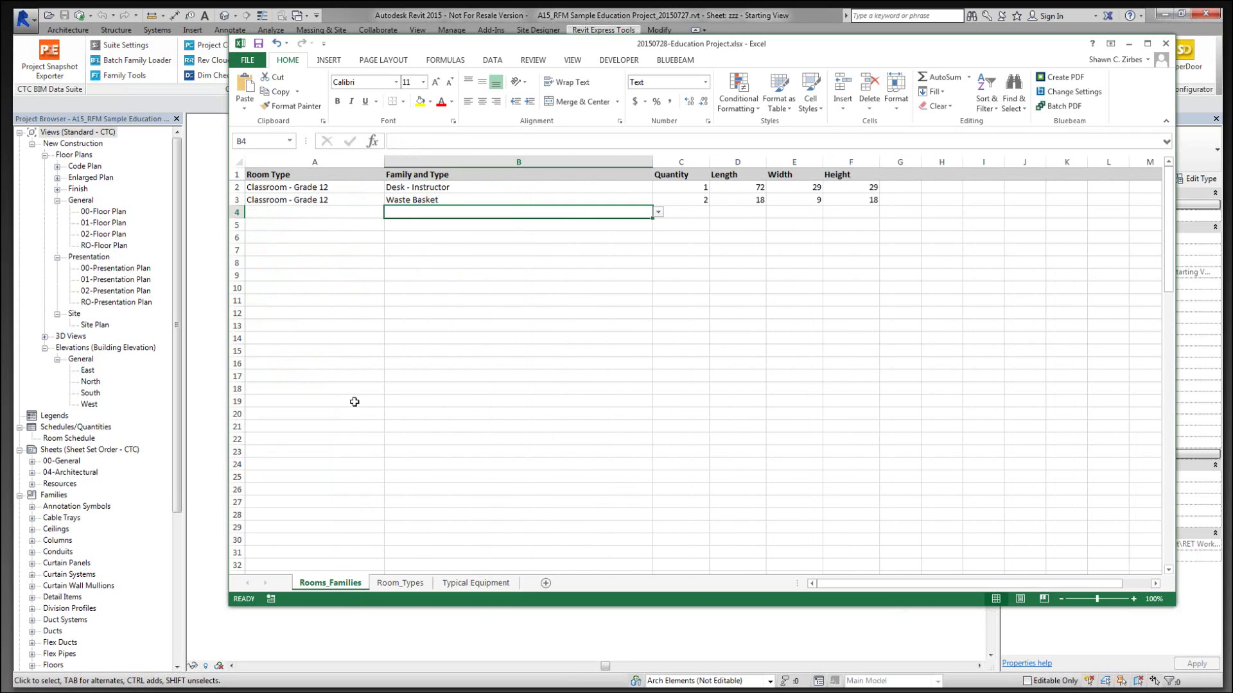
Step: Set the room type in cell A4 to Classroom - Grade 12 from the available choices
click(376, 211)
click(389, 212)
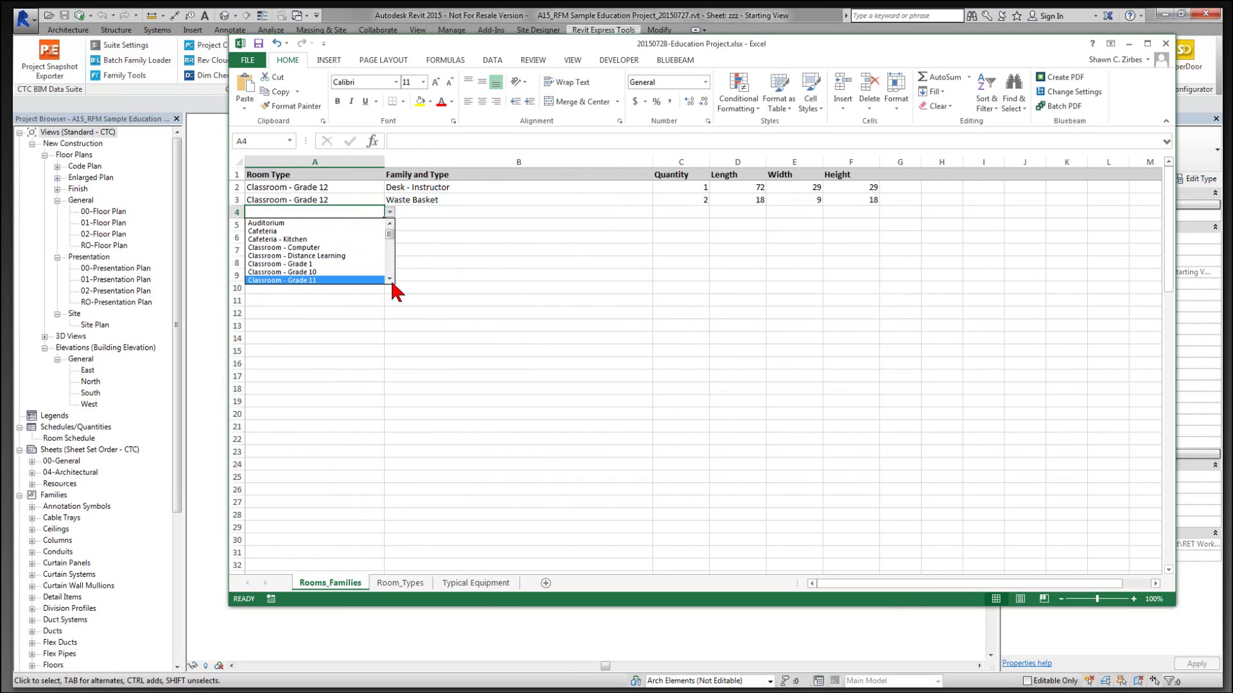
click(389, 280)
click(344, 272)
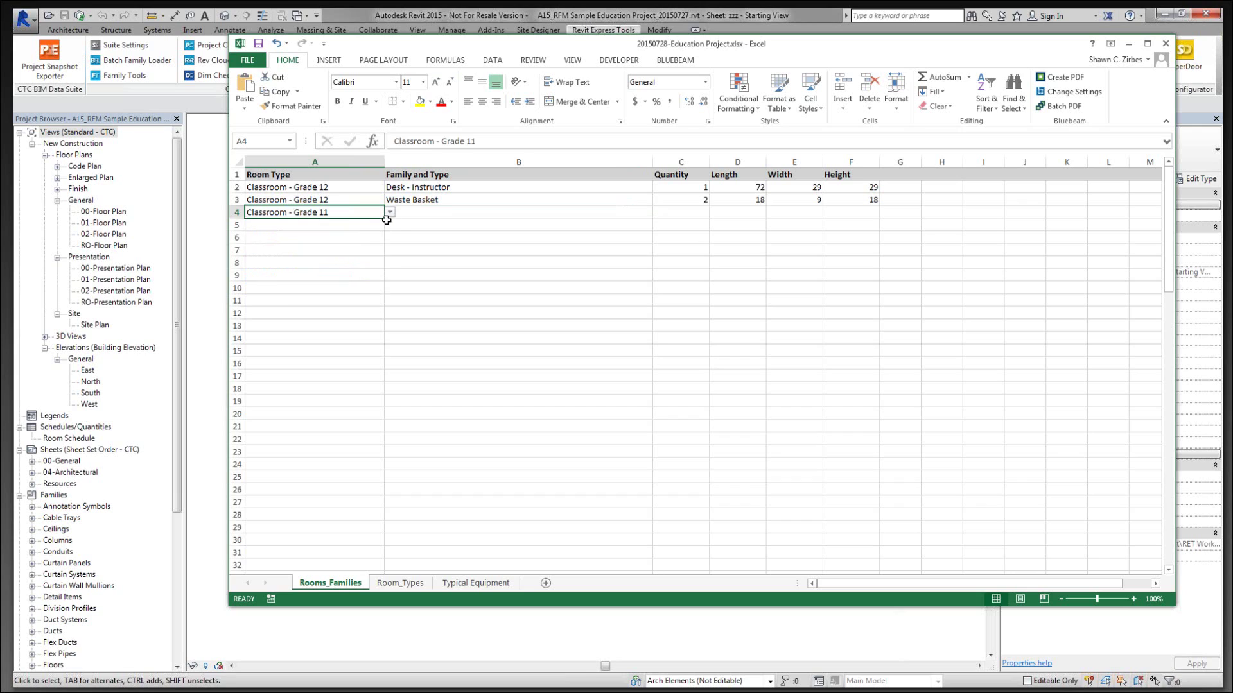
click(389, 213)
click(334, 231)
Step: Choose Chair-Tablet Arm: Chair-Tablet Arm as the family and type in cell B4
click(418, 213)
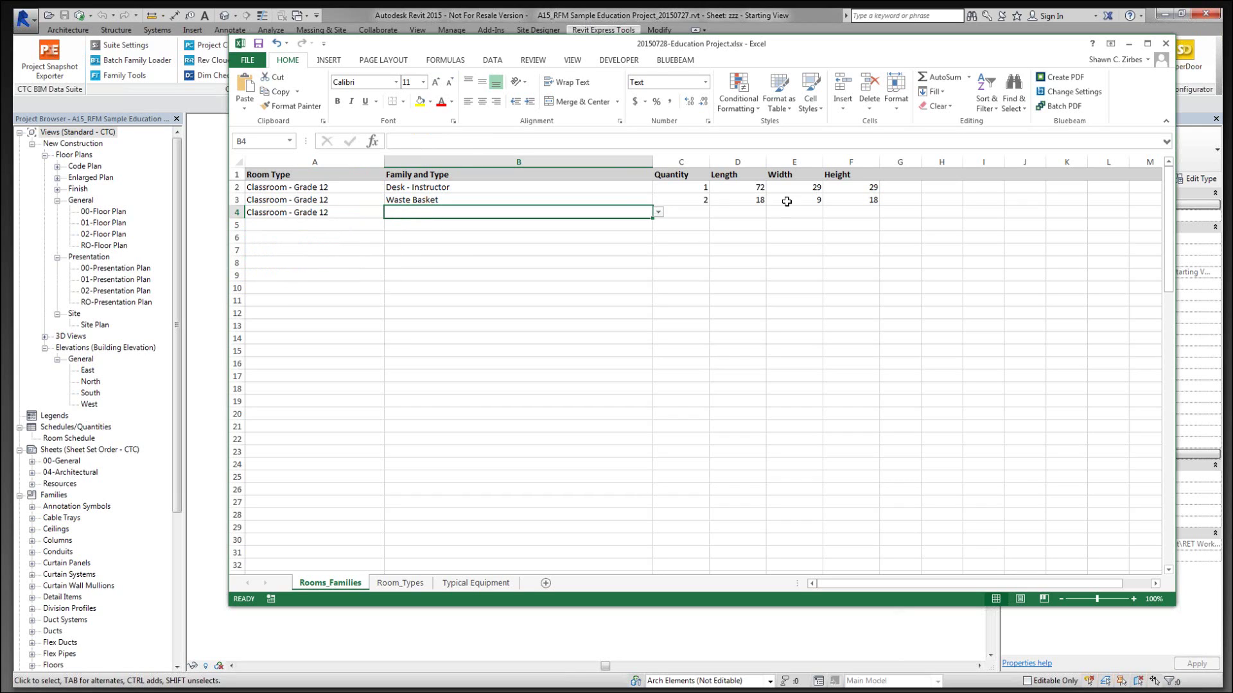
click(658, 212)
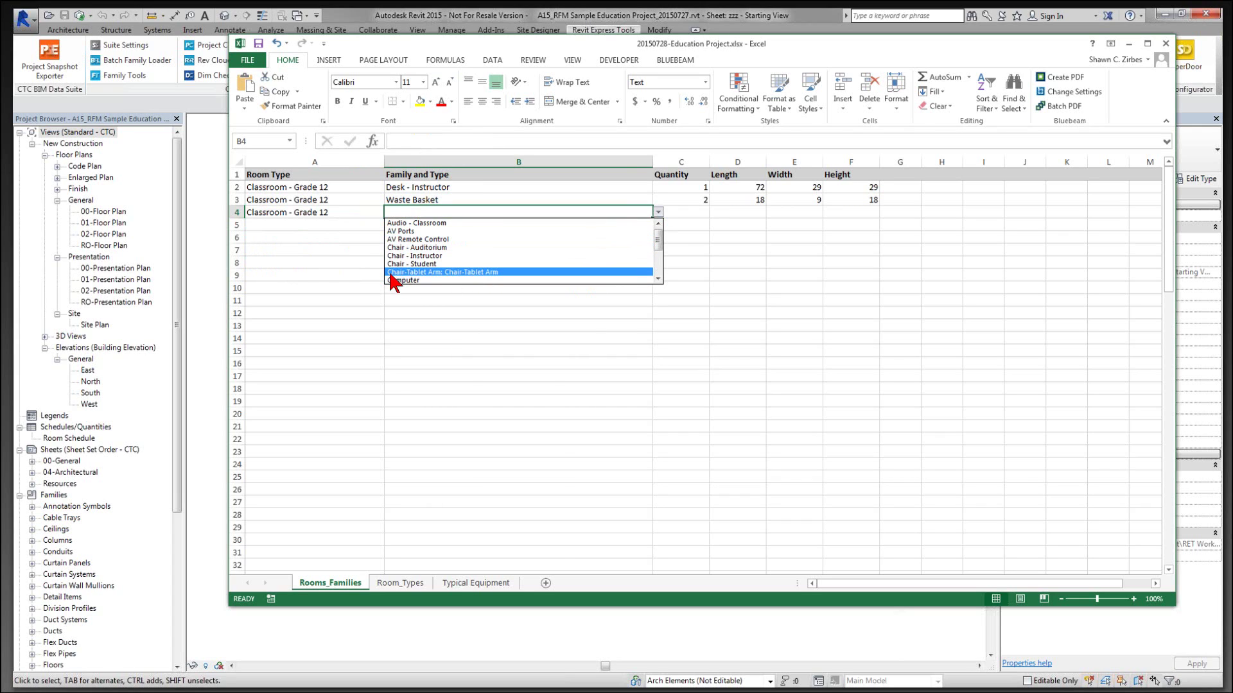
click(505, 272)
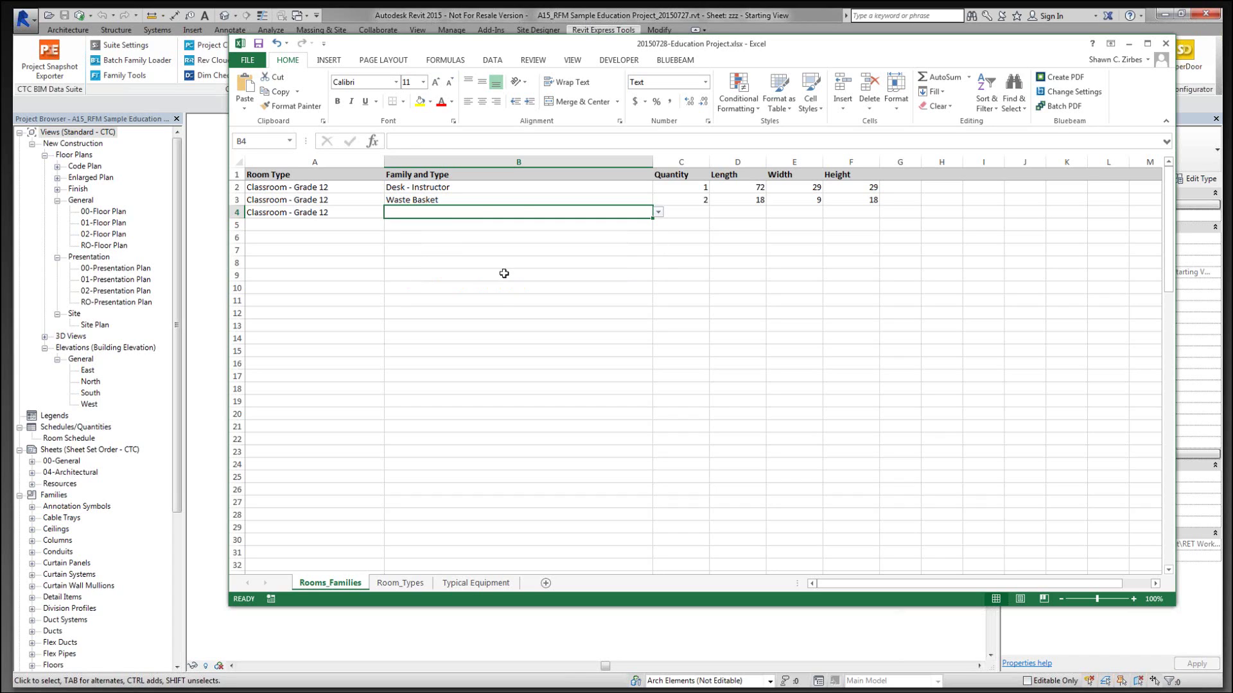
click(411, 198)
click(424, 198)
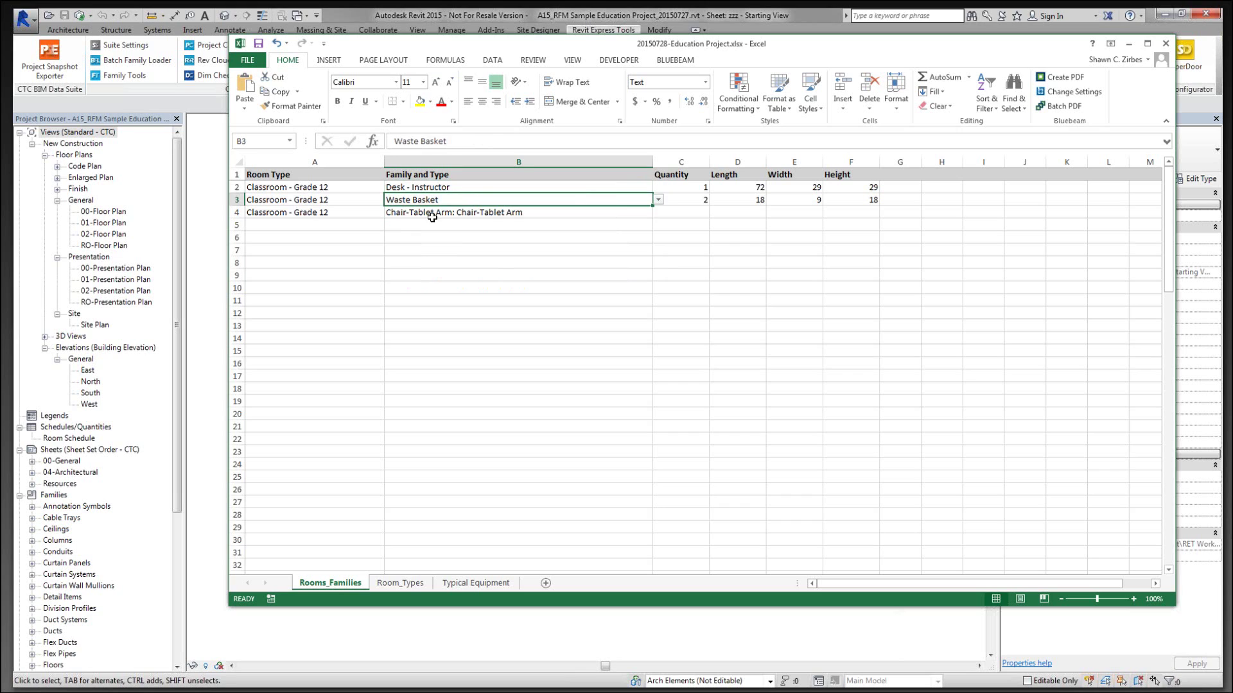
click(424, 224)
click(406, 216)
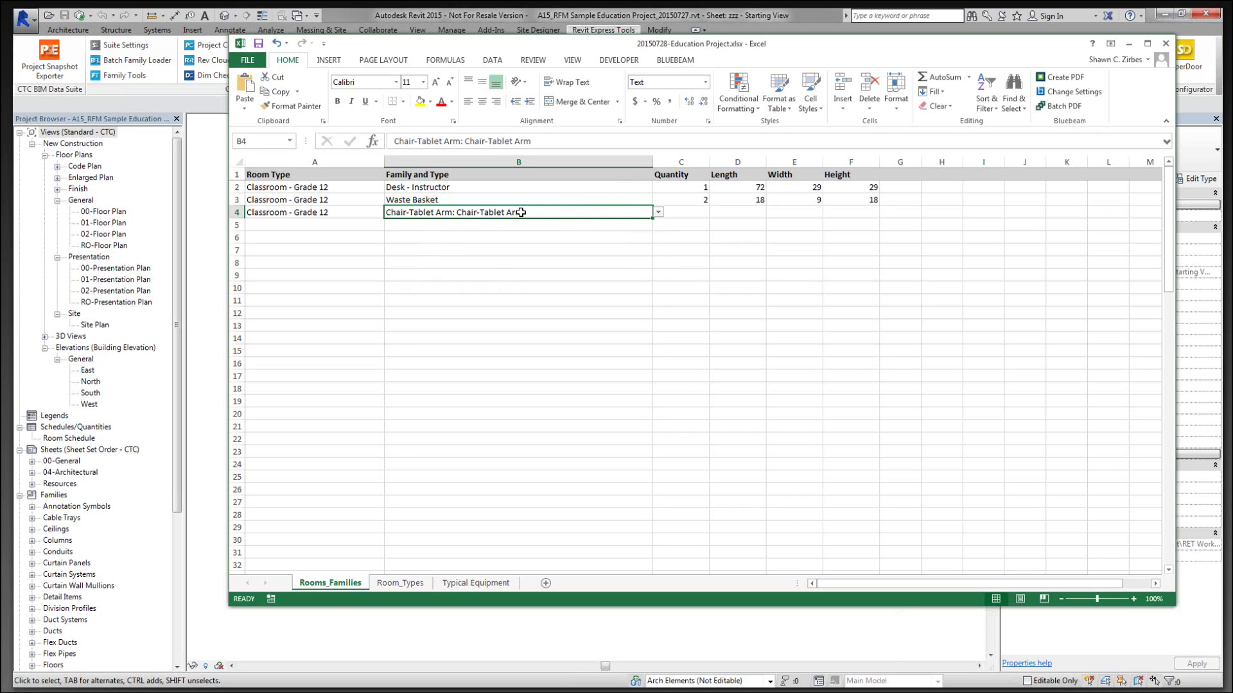
Step: Examine the length, width and height cells of the Chair-Tablet Arm row on the Typical Equipment sheet
click(502, 584)
click(396, 262)
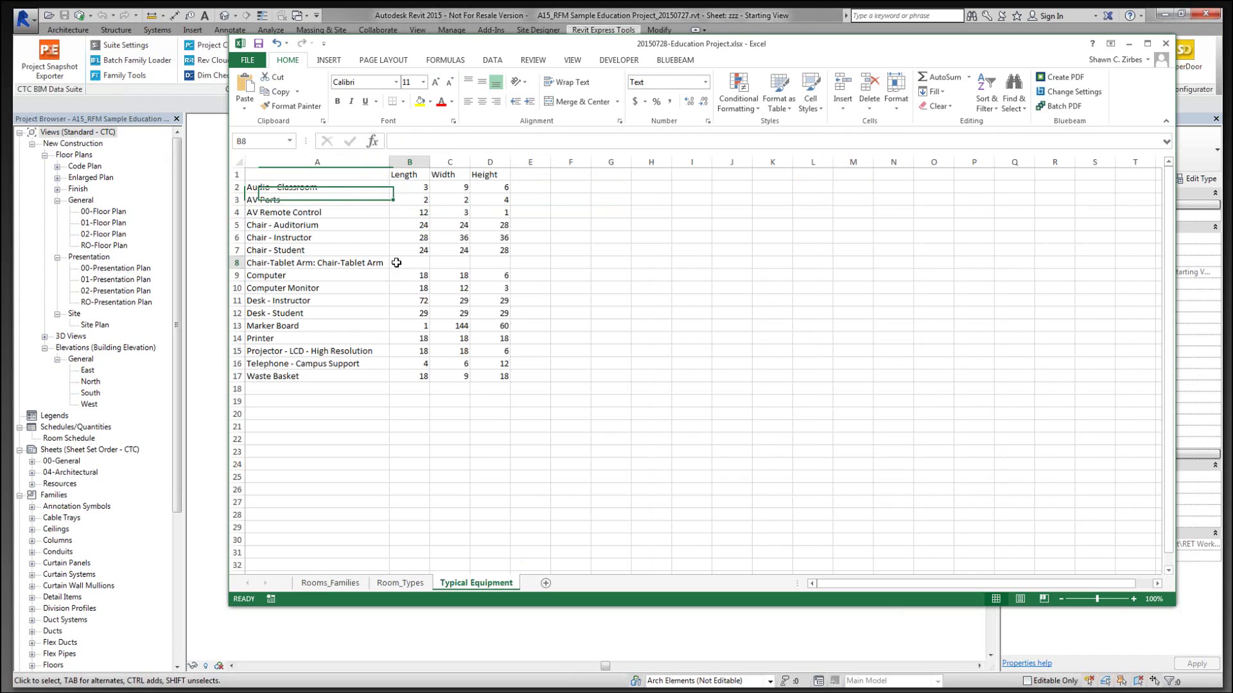
key(Right)
key(Right)
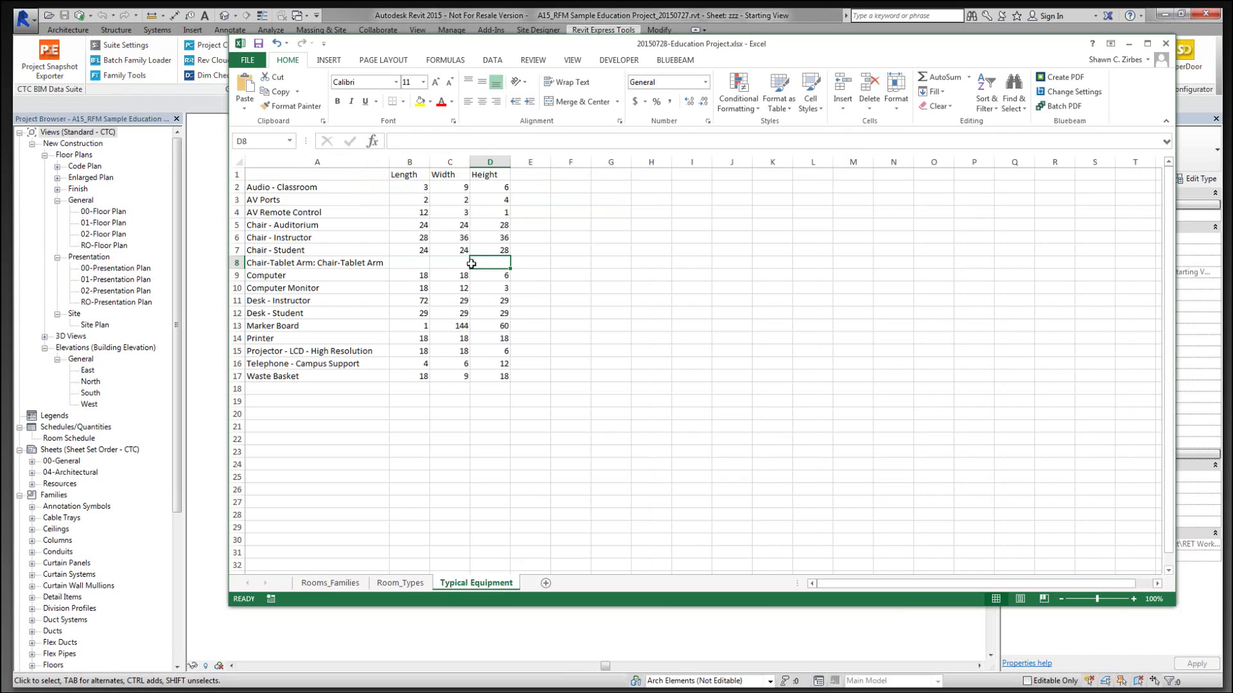
click(339, 265)
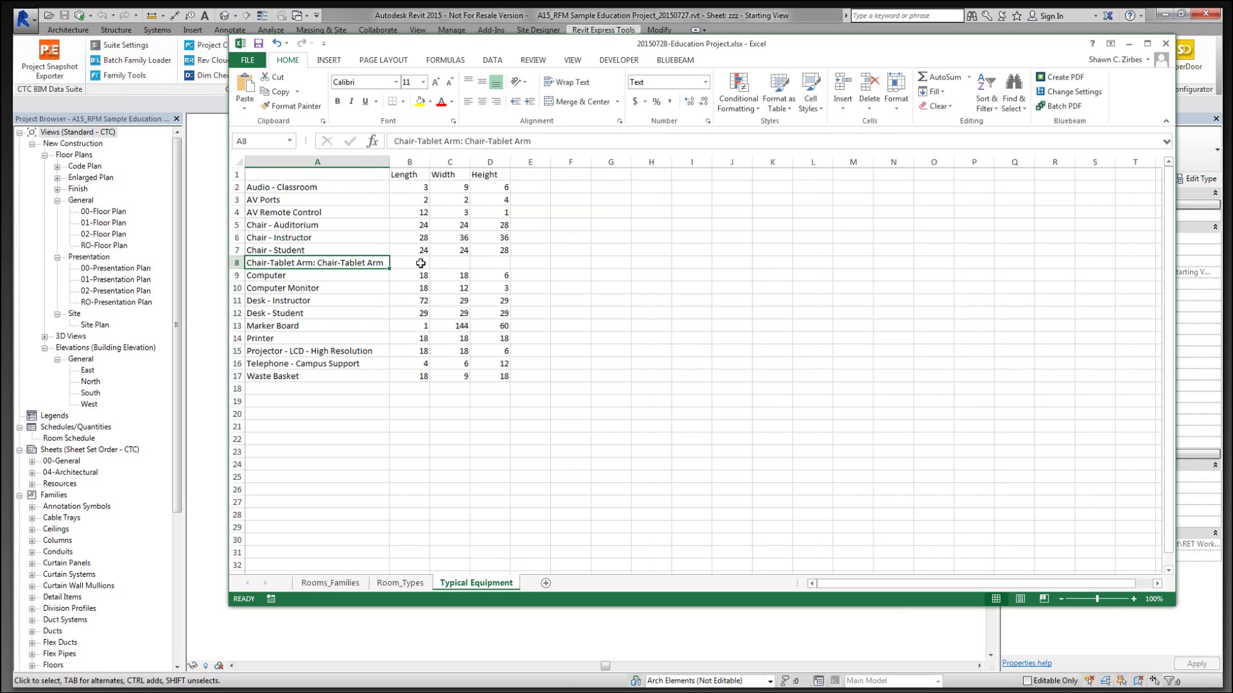
key(Right)
key(Right)
key(Right)
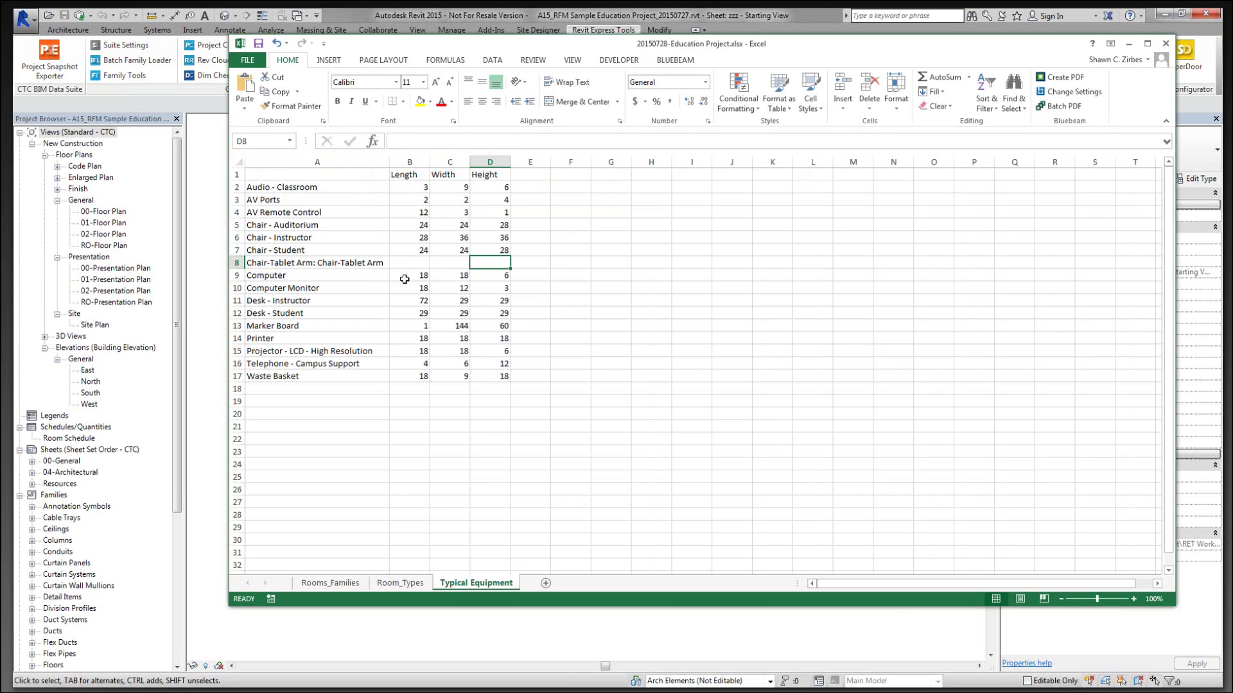
Step: Compare the naming of the other Typical Equipment items, glance at the Room_Types list and return to the Rooms_Families sheet
click(354, 251)
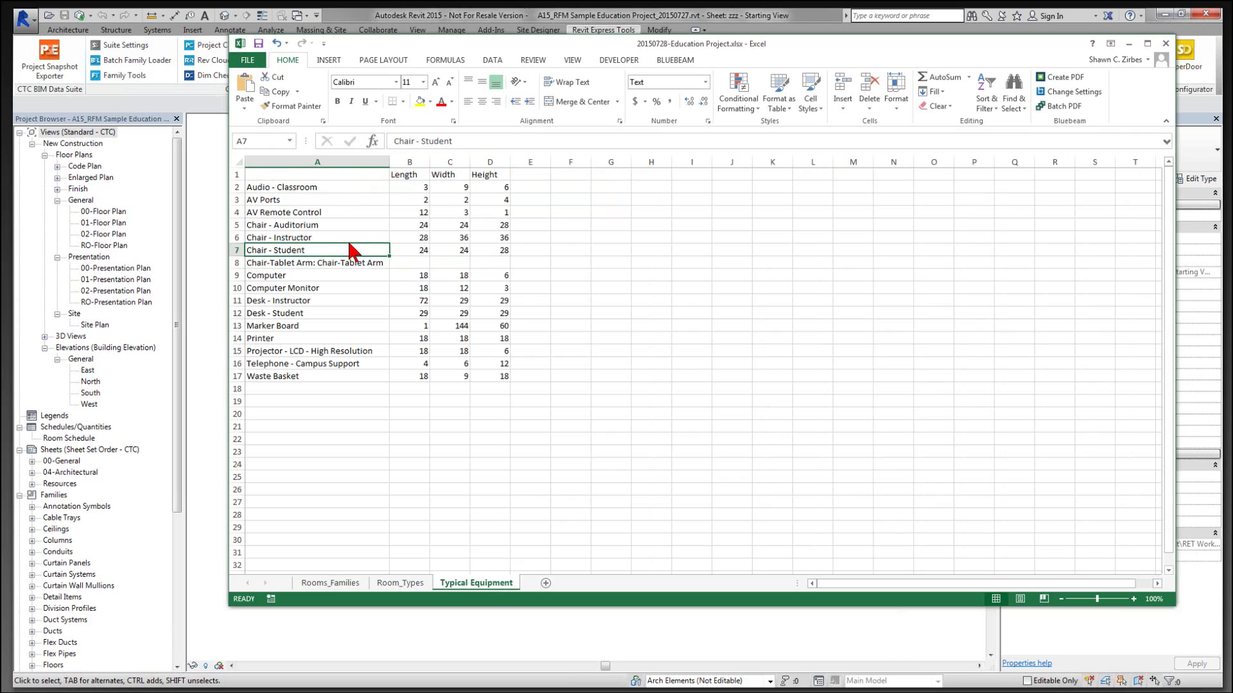
click(347, 228)
click(349, 213)
click(348, 200)
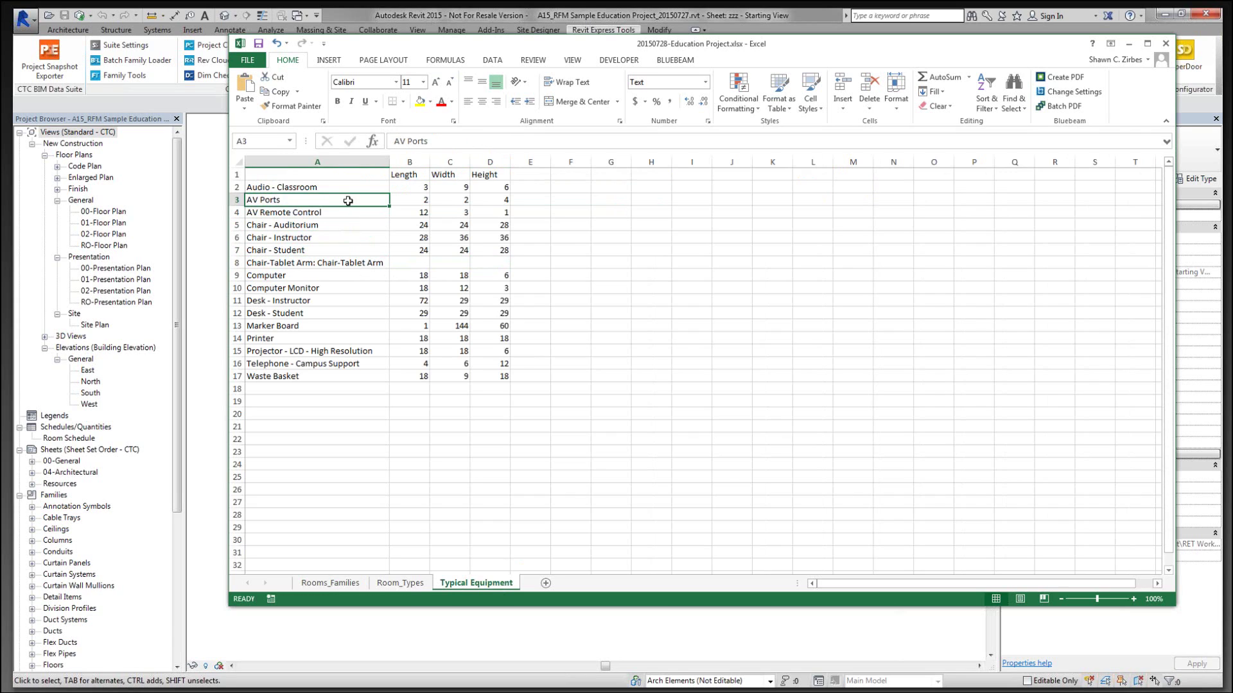
click(350, 185)
click(353, 300)
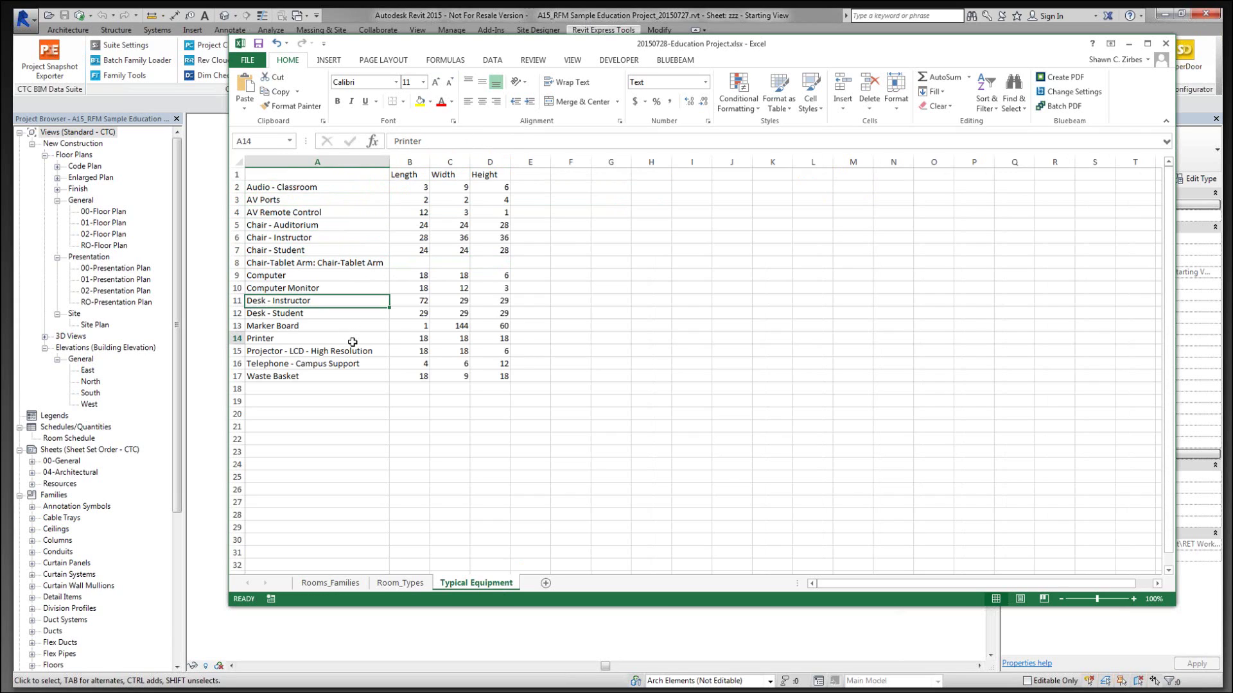
click(352, 337)
click(352, 351)
click(352, 377)
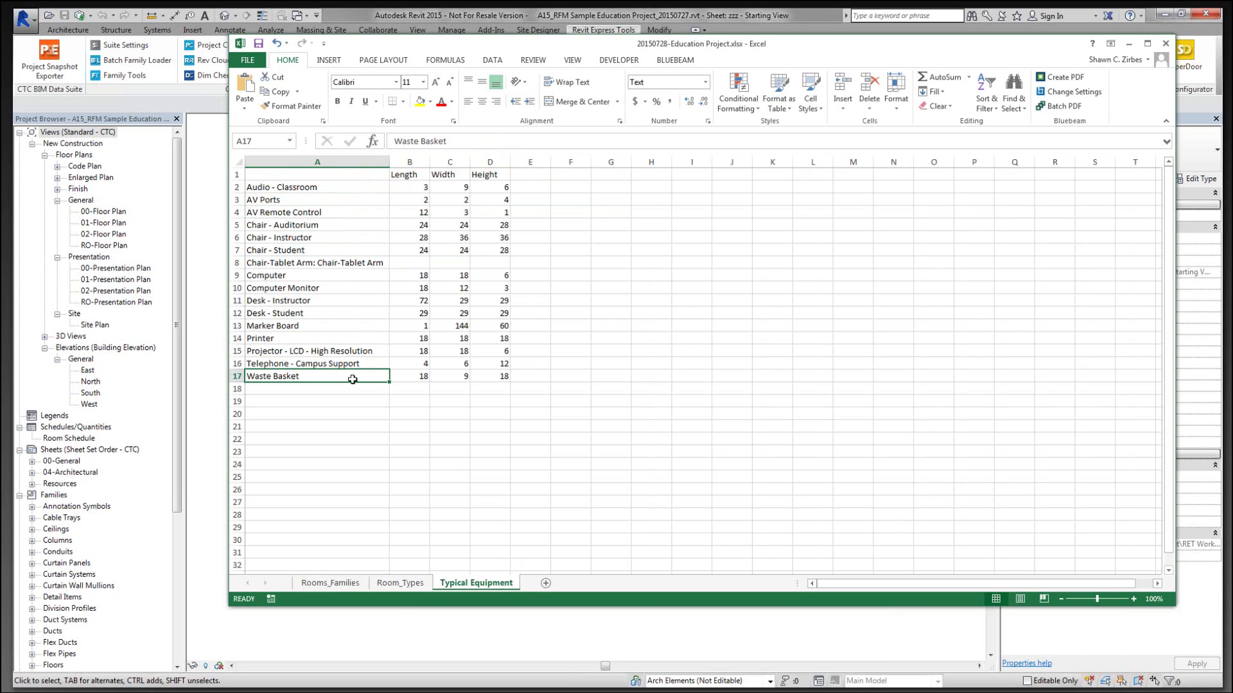
click(400, 583)
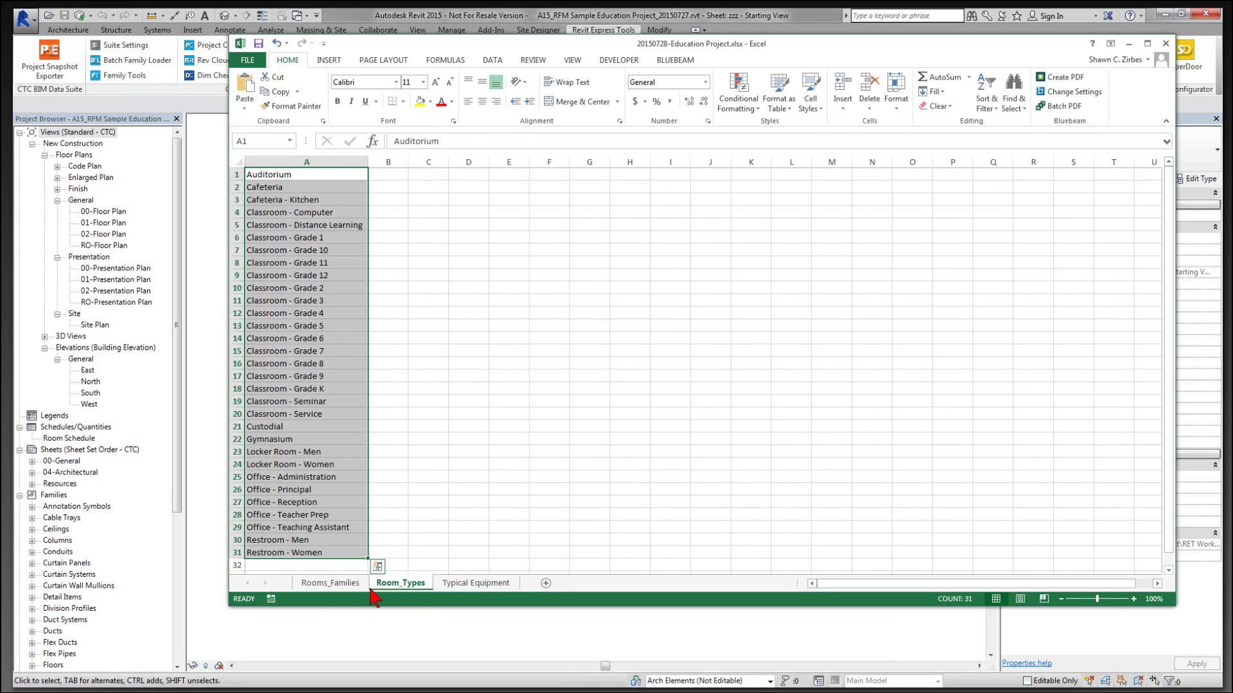
click(340, 583)
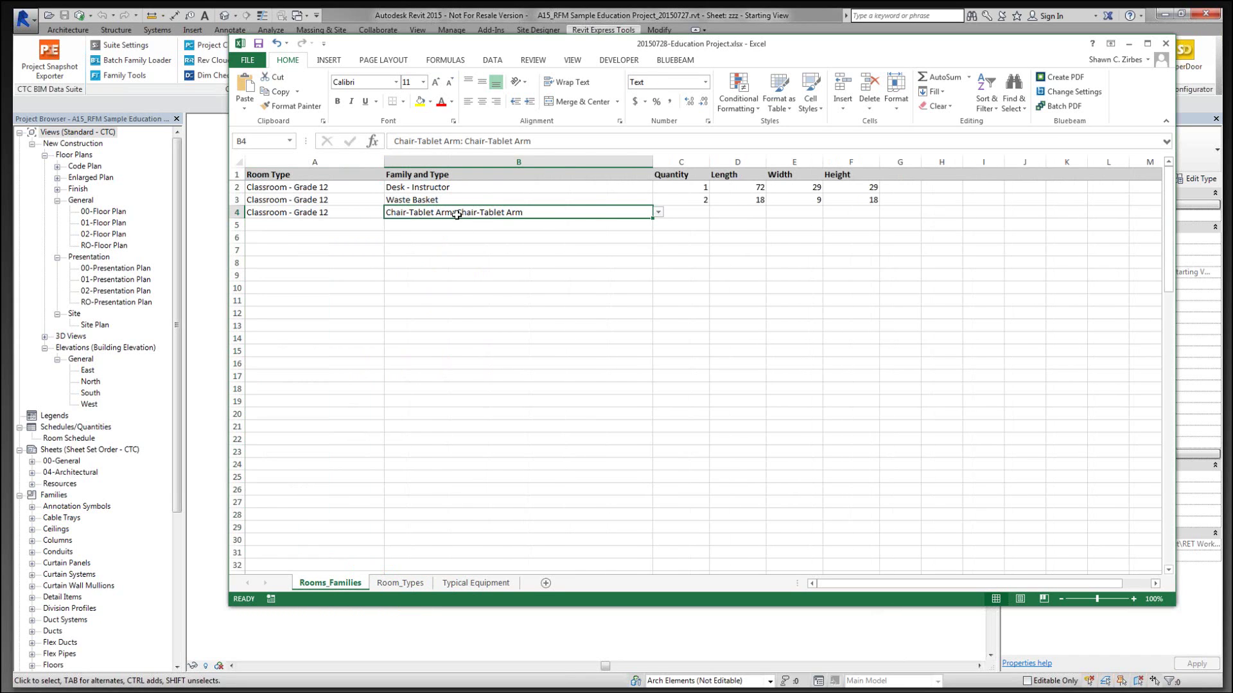
Step: Set the Chair-Tablet Arm quantity in cell C4 to 28
click(694, 213)
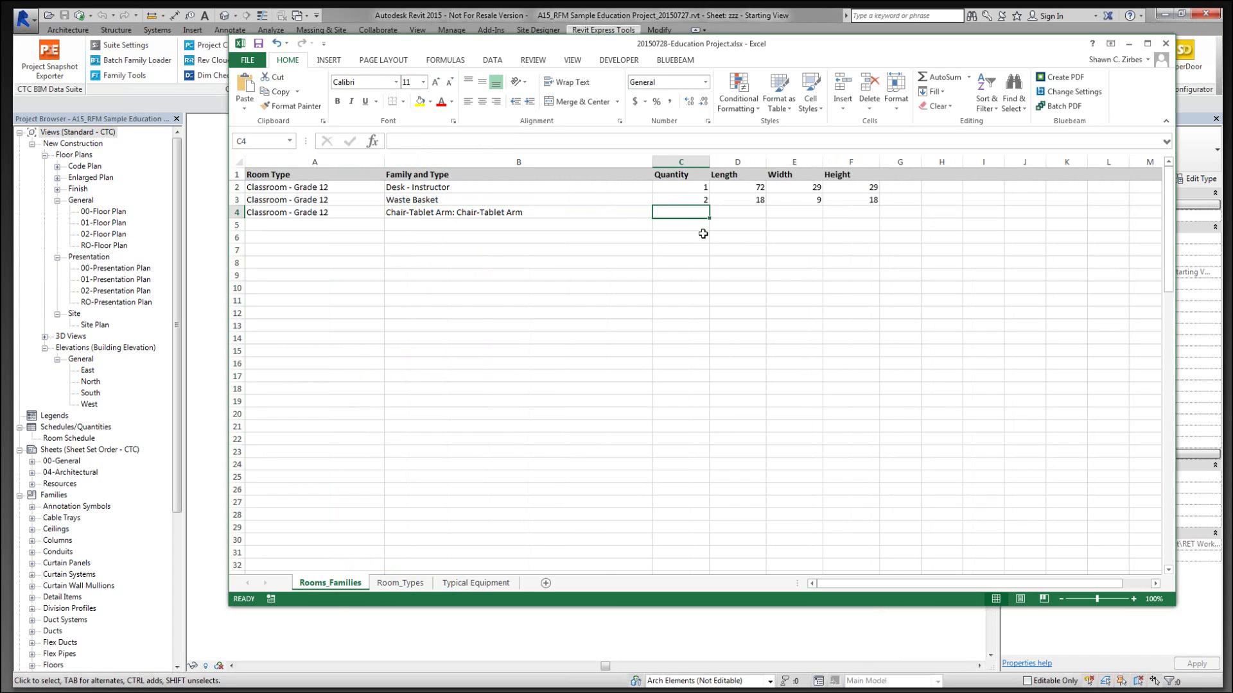
text(28)
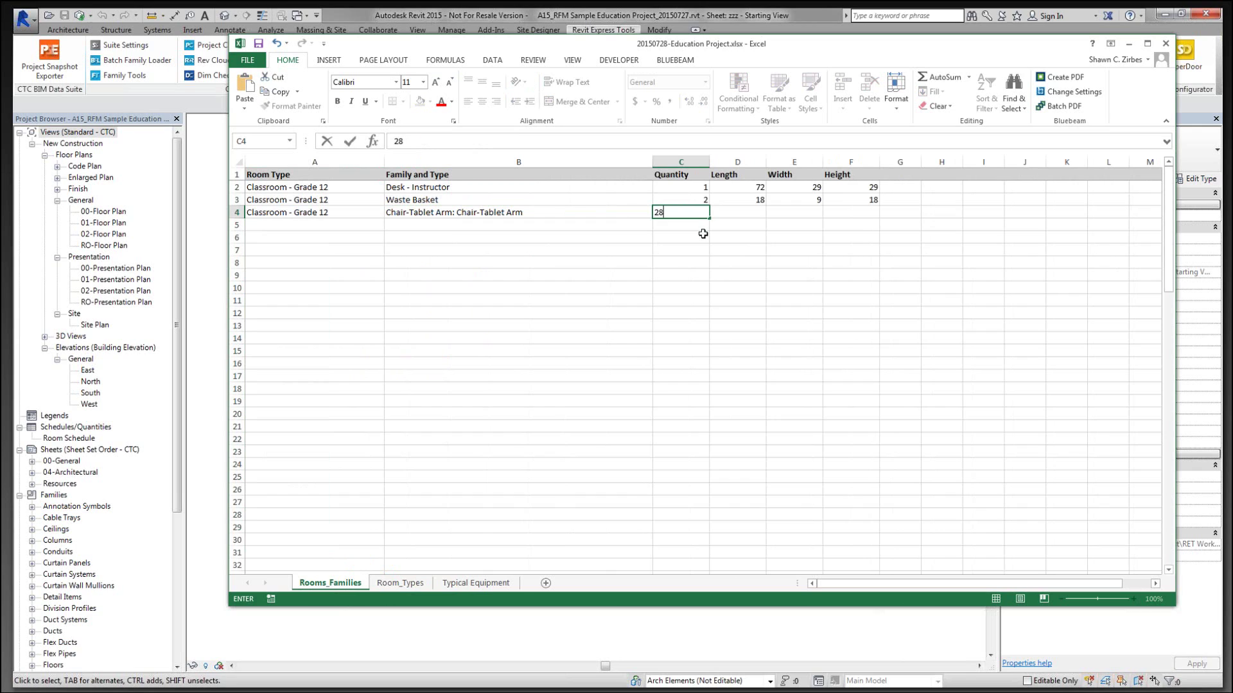
click(753, 212)
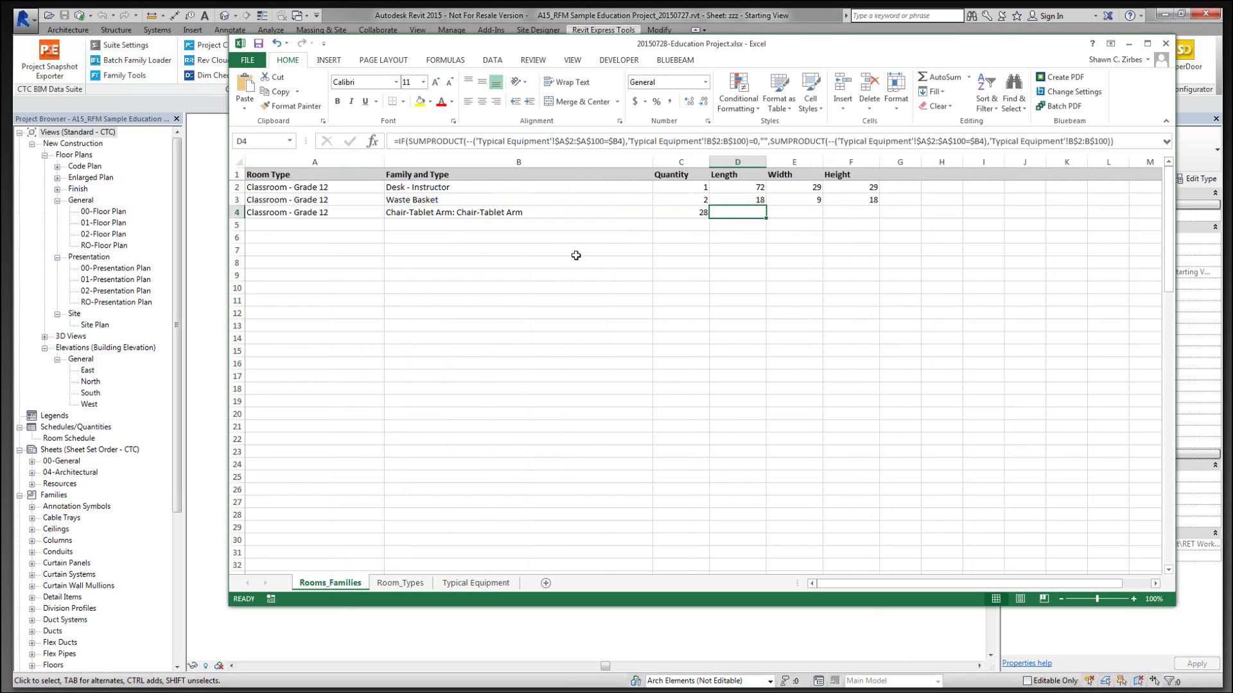
Step: Compare the Chair-Tablet Arm entry in row 4 with its Typical Equipment listing, and inspect its quantity and length cells
click(316, 226)
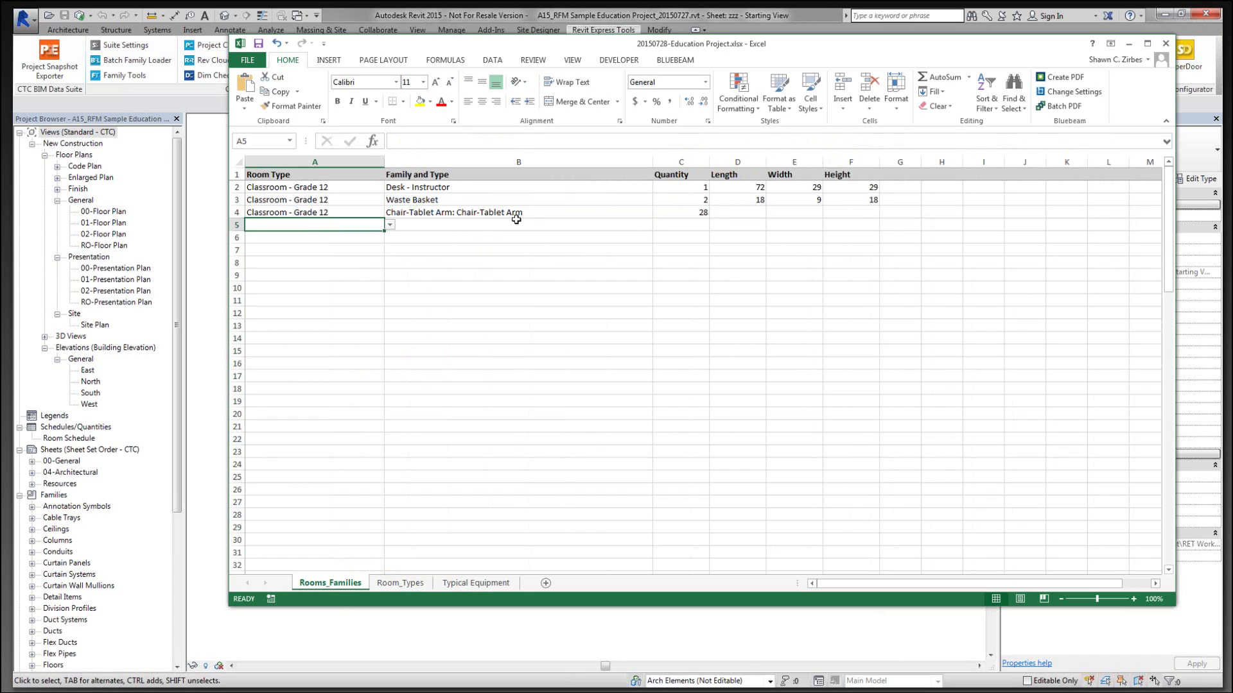
click(540, 213)
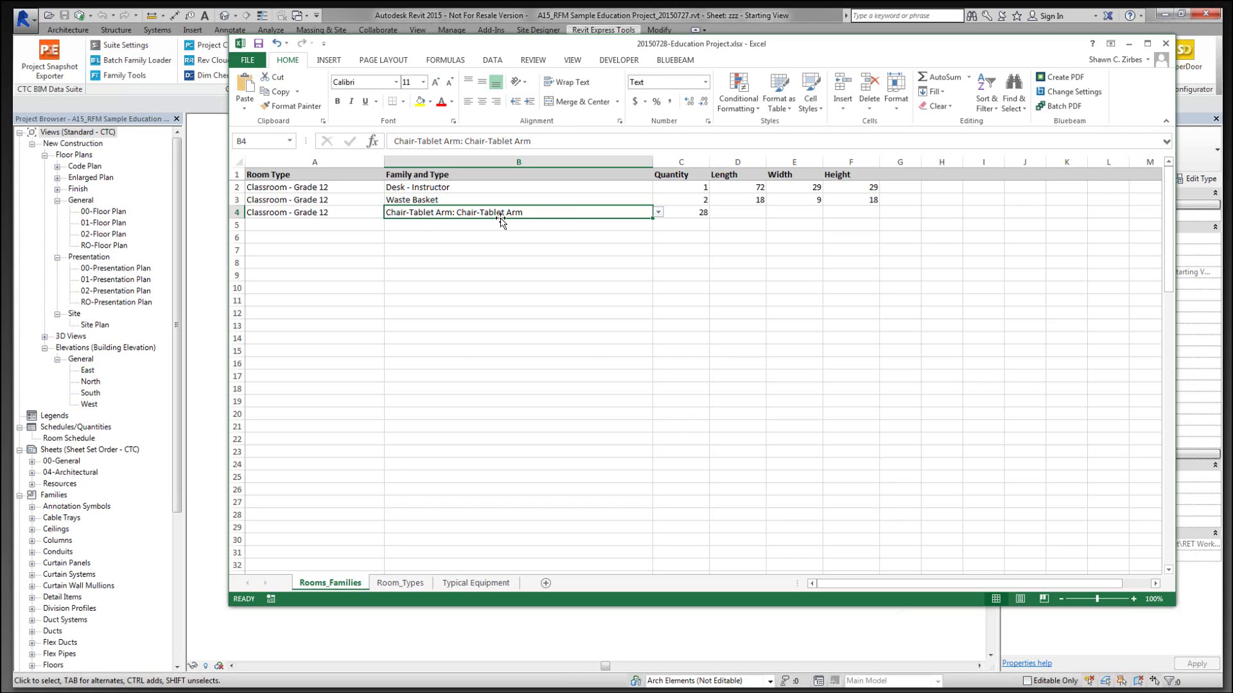
click(489, 586)
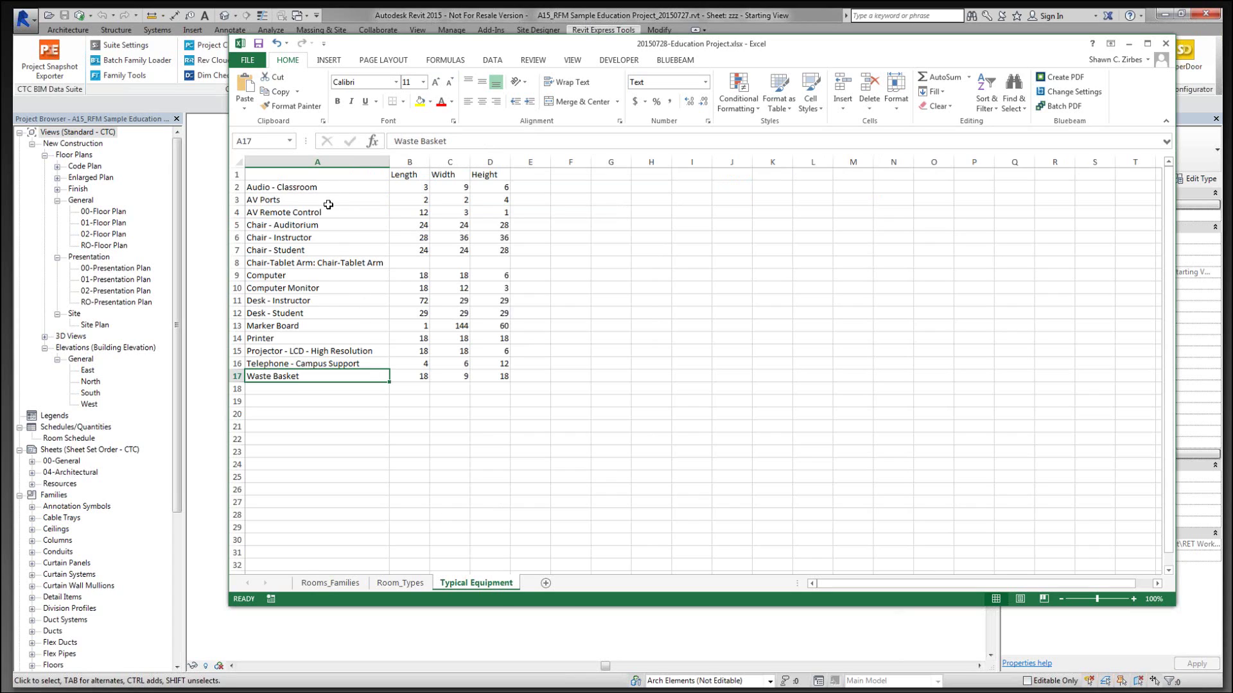
click(320, 262)
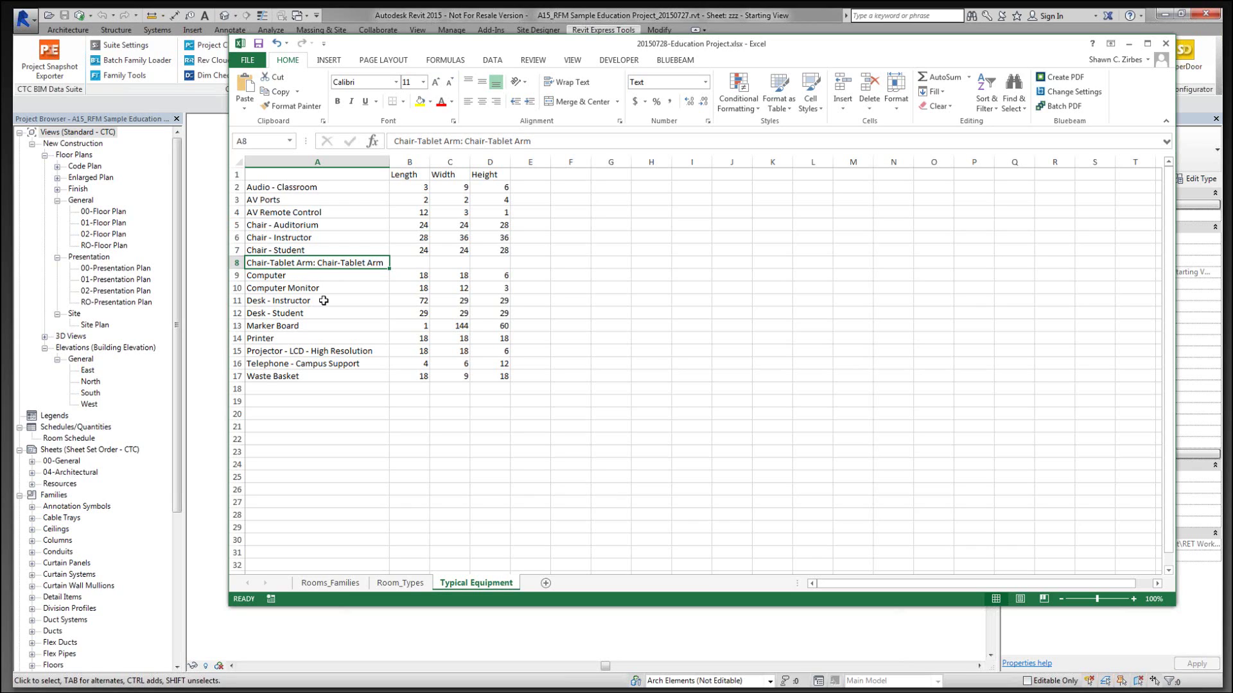
click(351, 586)
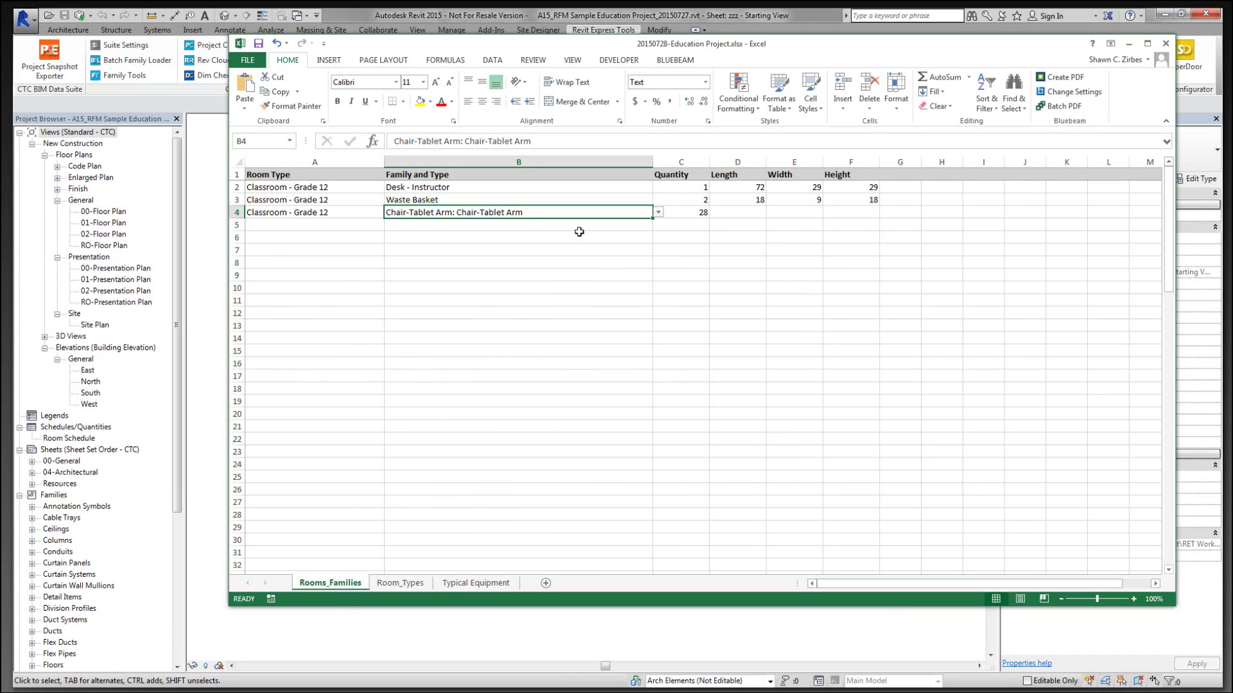
click(687, 215)
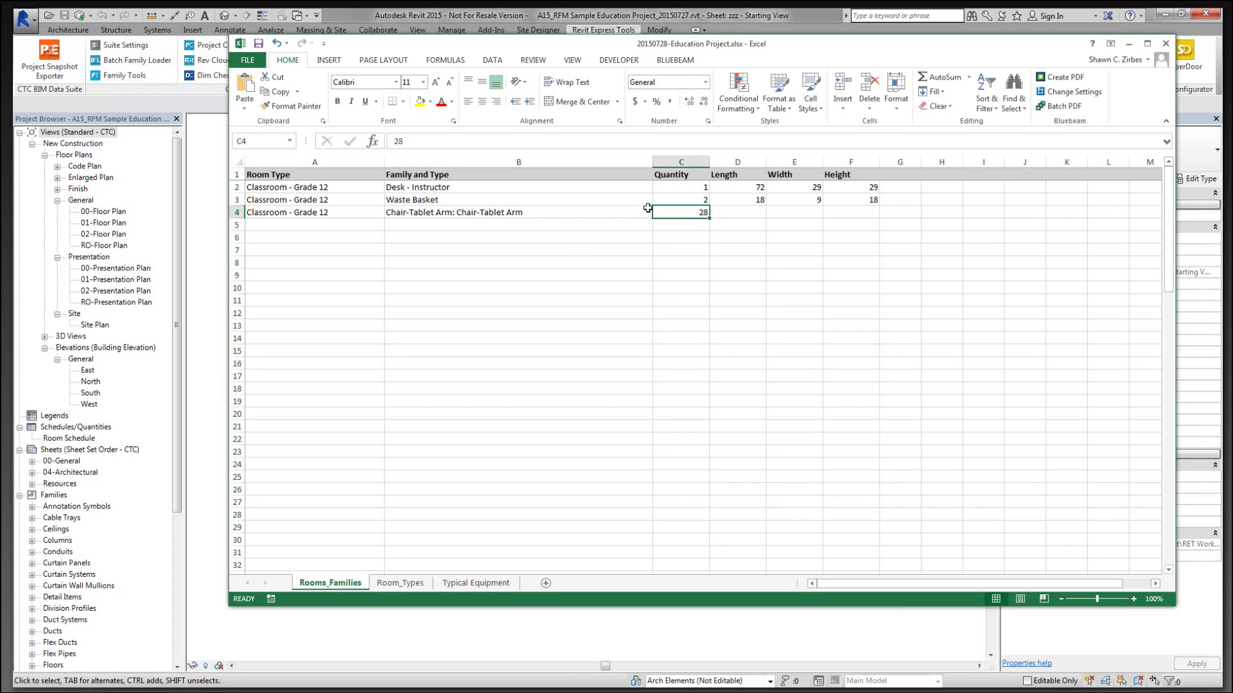
click(736, 210)
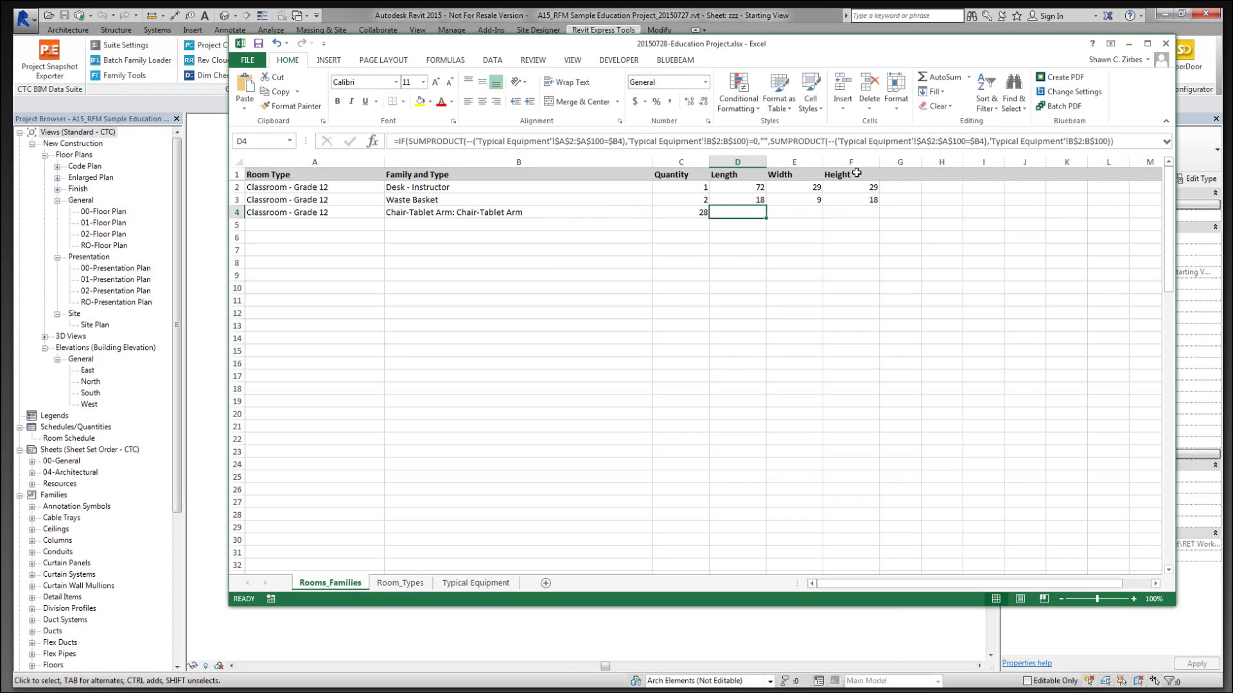
Step: Review the Family and Type entries in rows 2 to 4 and the Room_Types list, ending on the Rooms_Families sheet
click(347, 224)
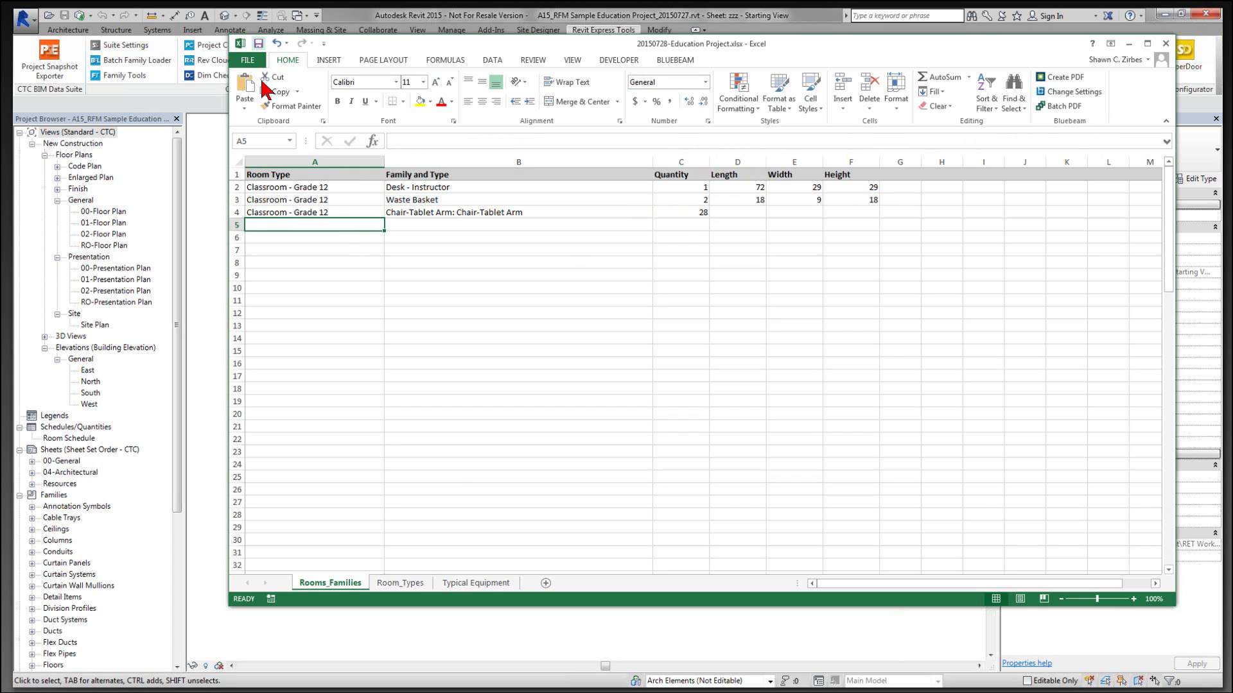
click(416, 186)
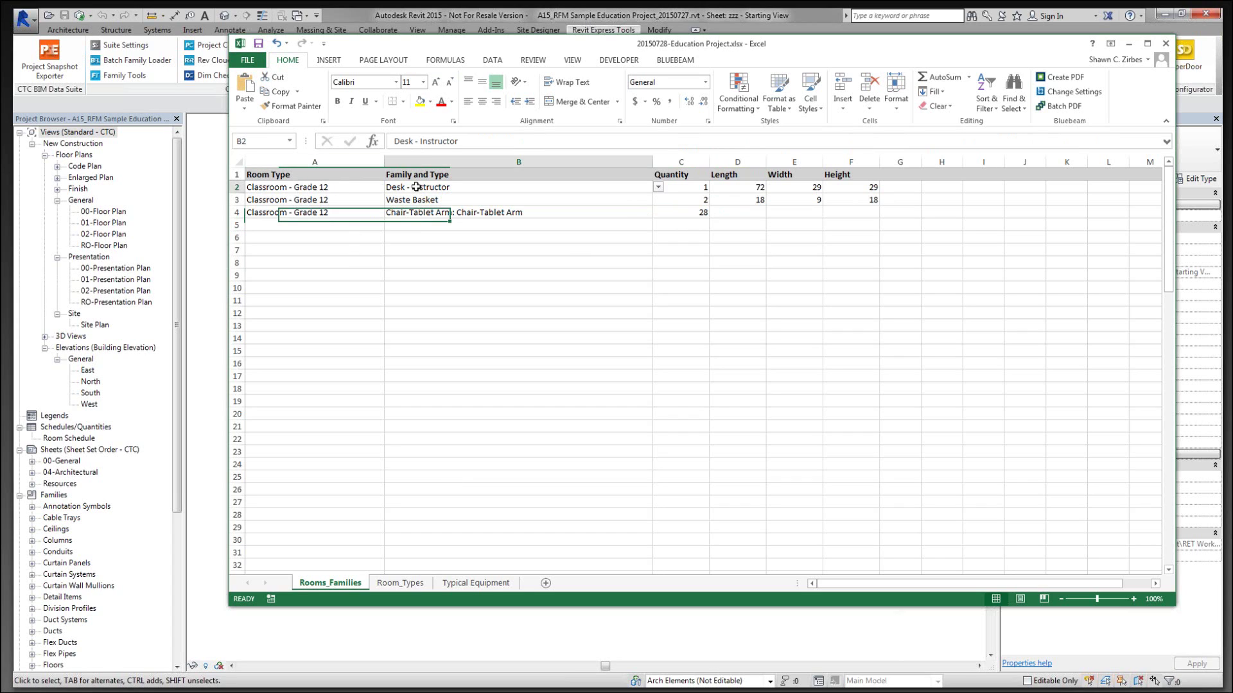
click(418, 200)
click(419, 211)
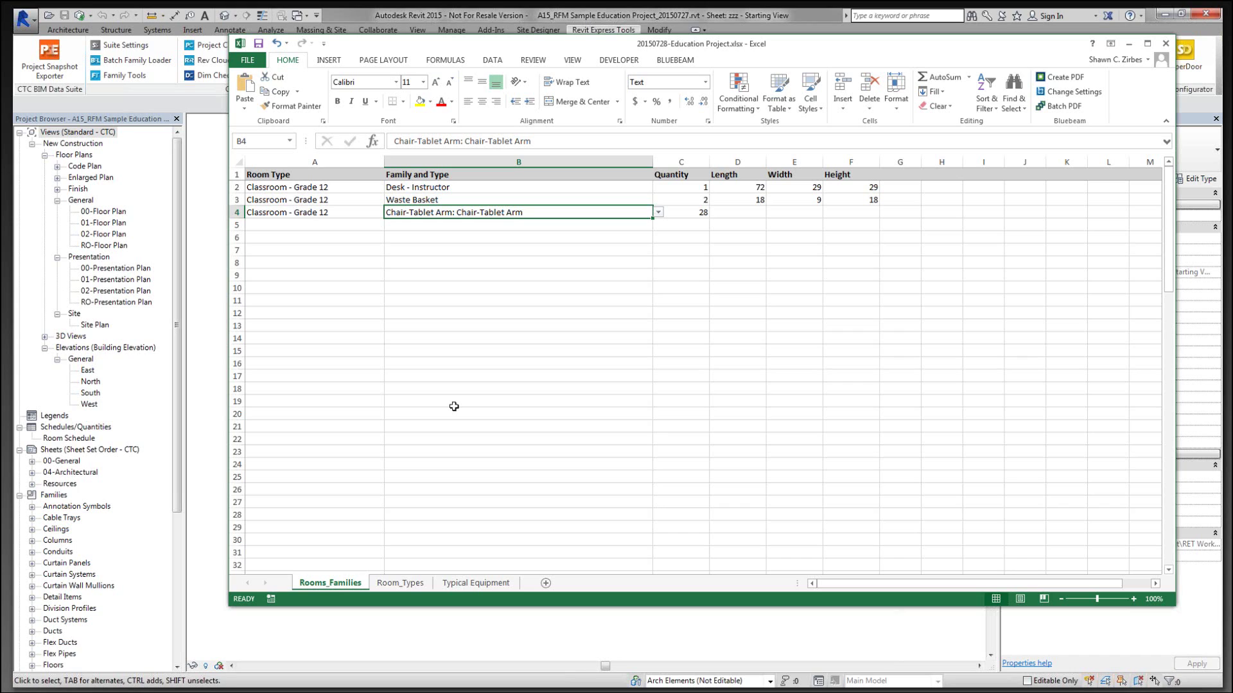
click(414, 583)
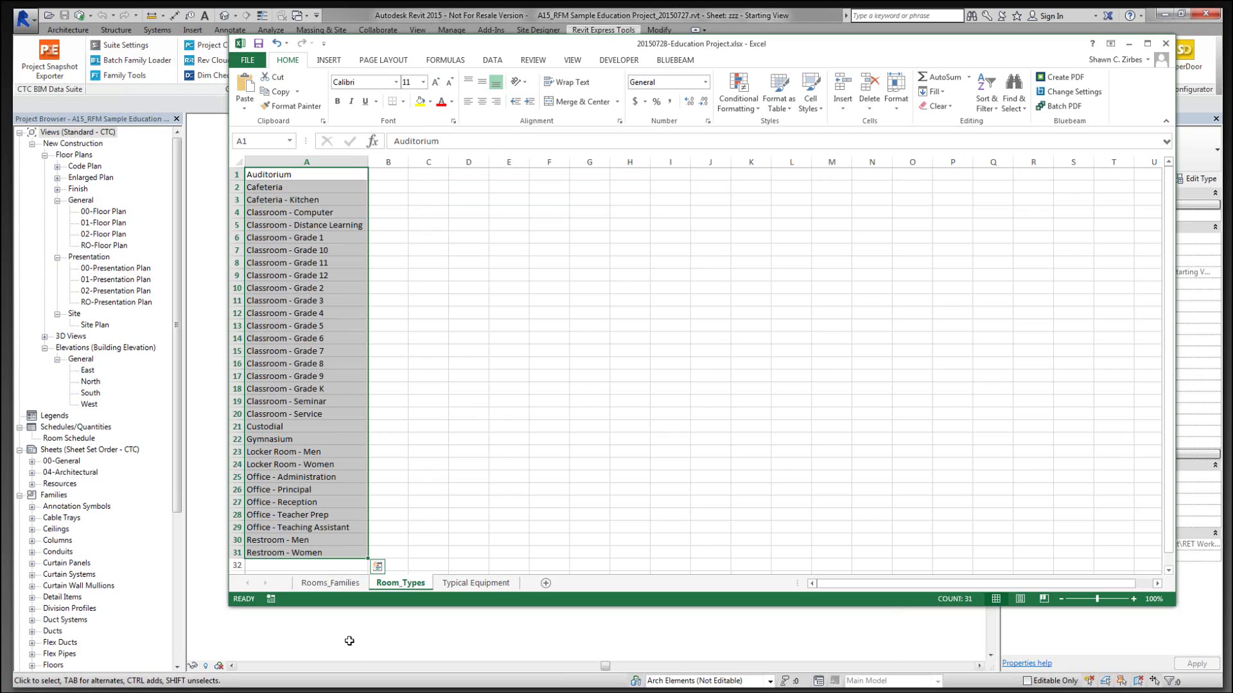
click(331, 584)
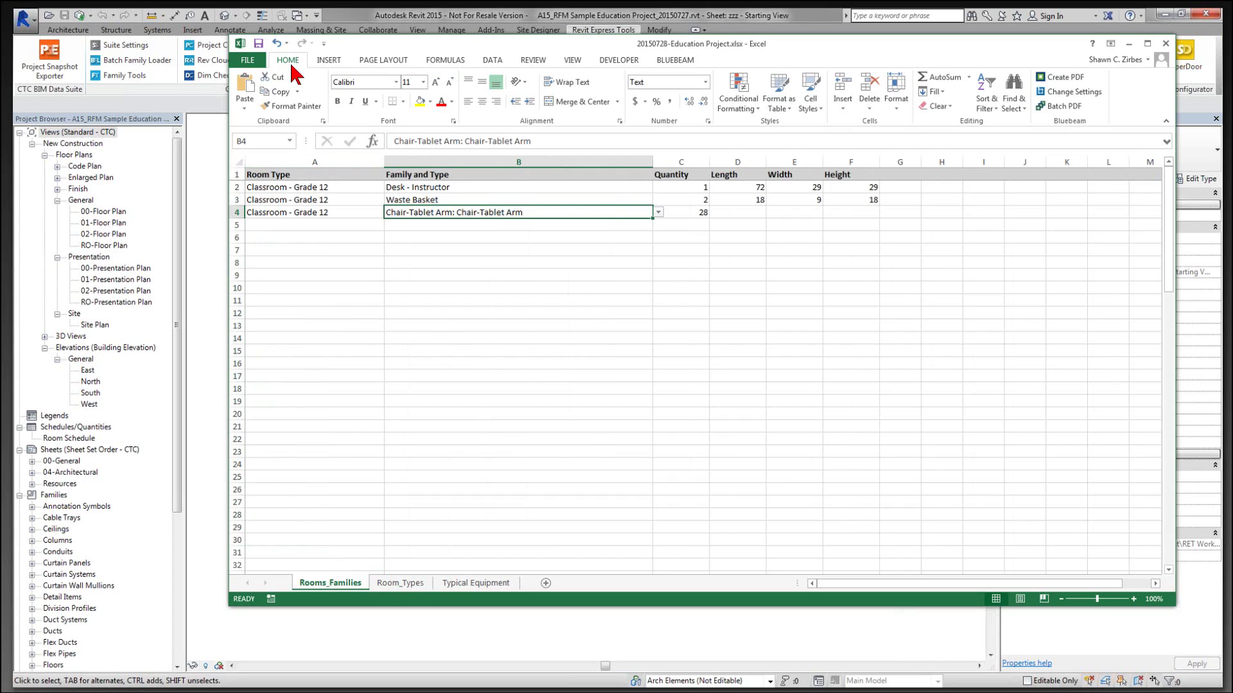
Step: Open the Educational Sample workbook and review the families listed for the Auditorium room type
click(250, 62)
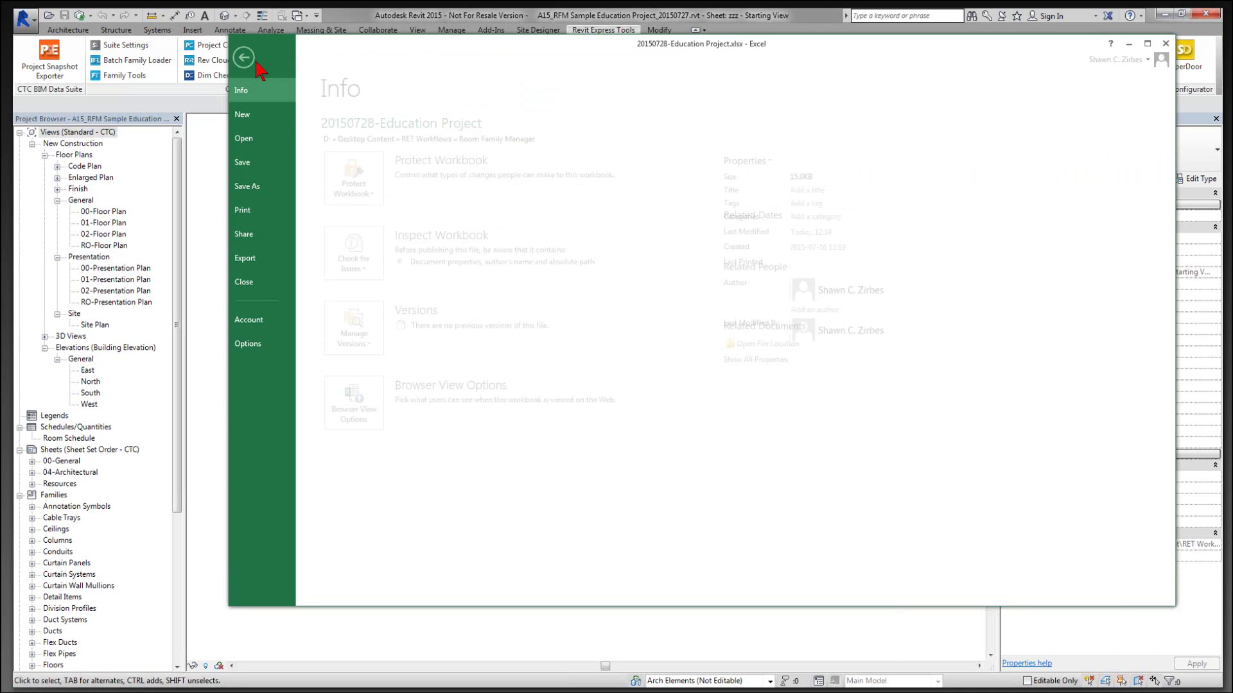
click(268, 138)
click(644, 214)
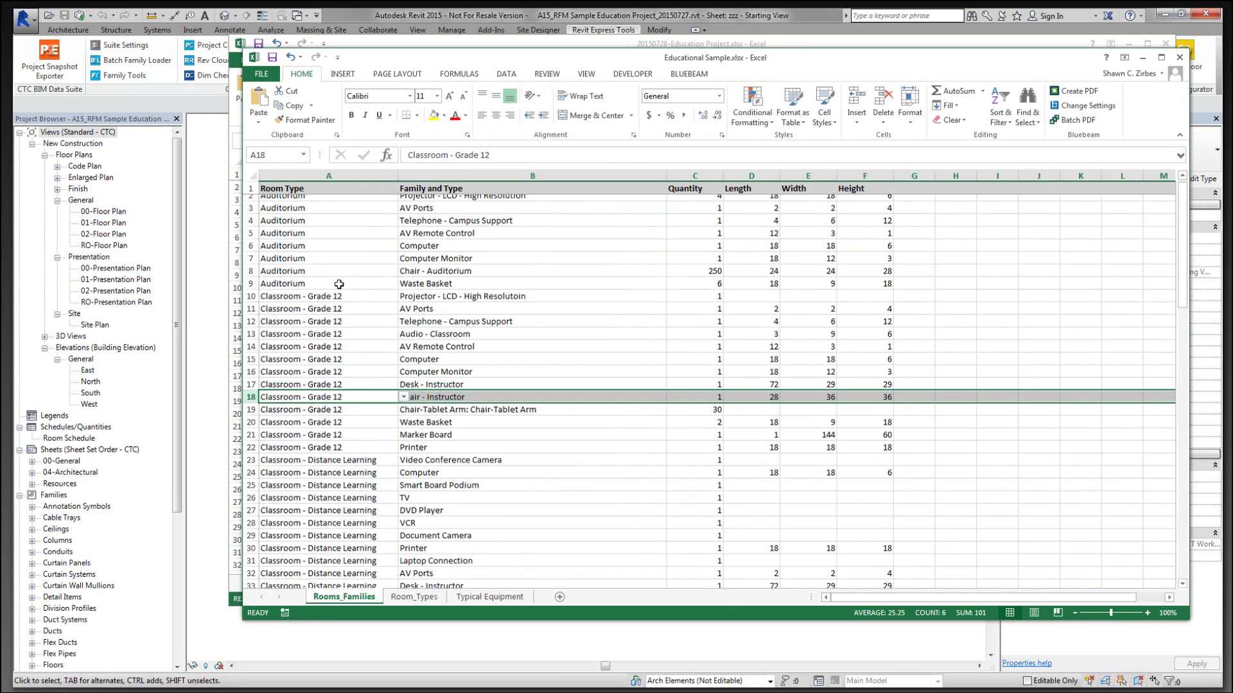
click(315, 203)
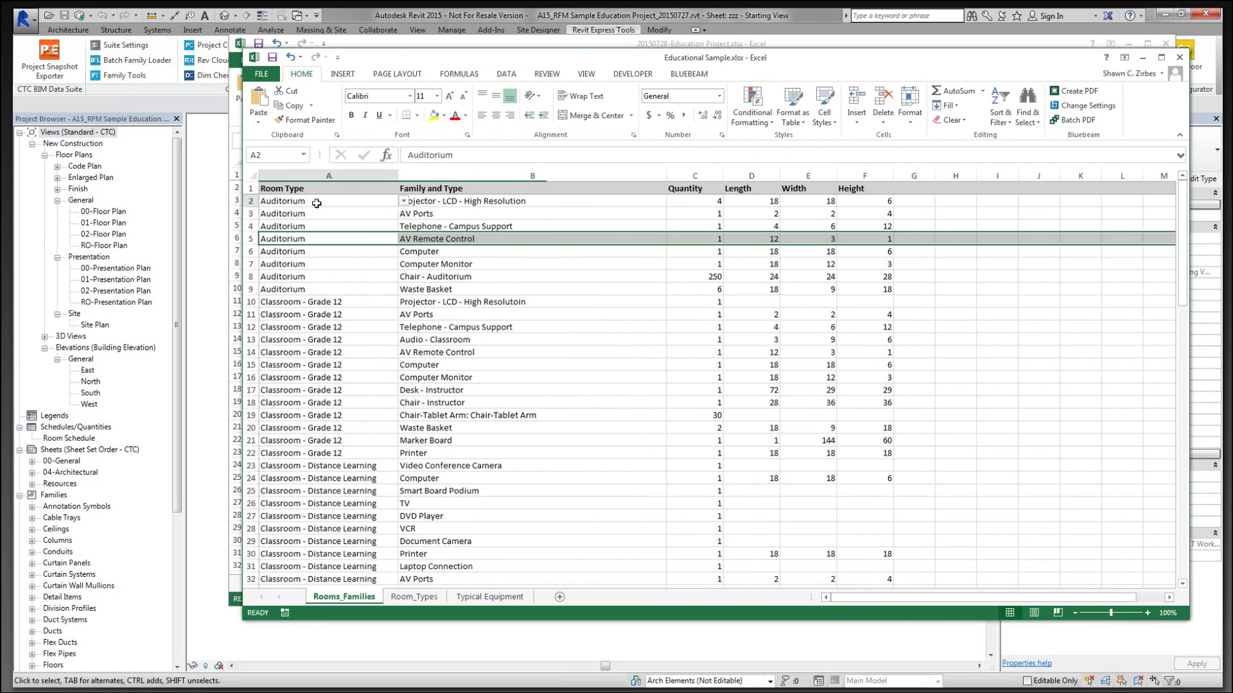
mouse_move(321, 201)
mouse_down()
mouse_move(322, 231)
mouse_move(322, 215)
mouse_up()
click(646, 386)
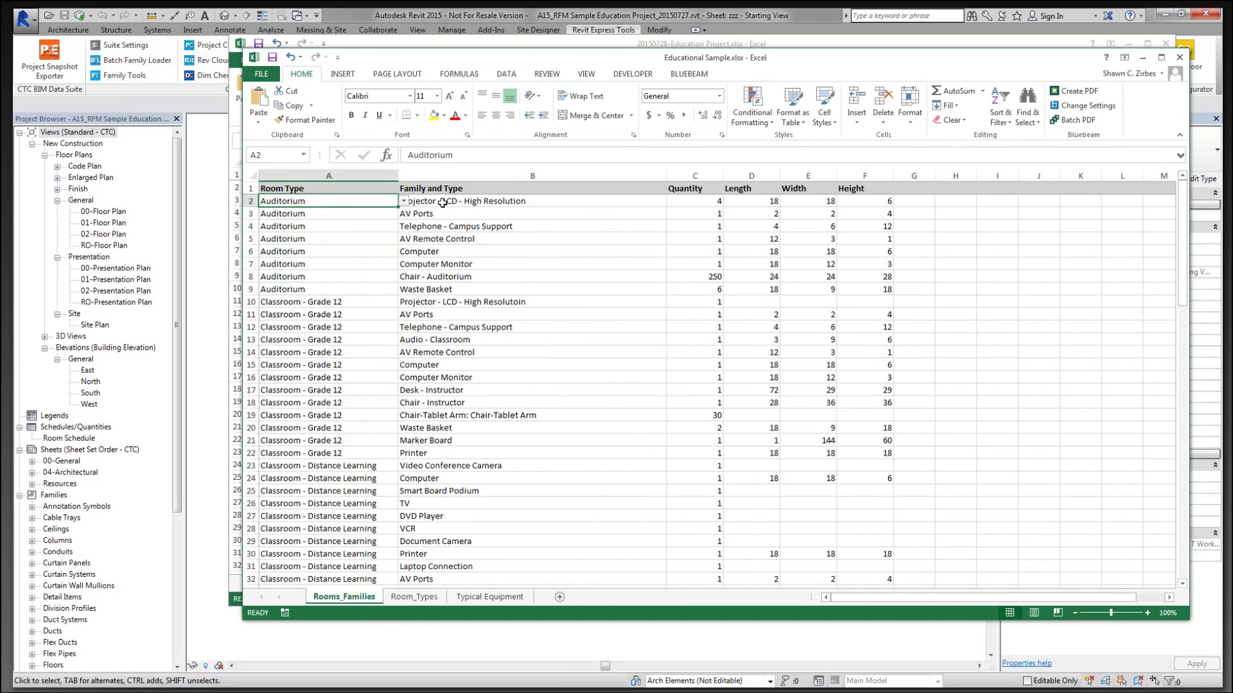
click(450, 209)
key(Down)
key(Down)
key(Down)
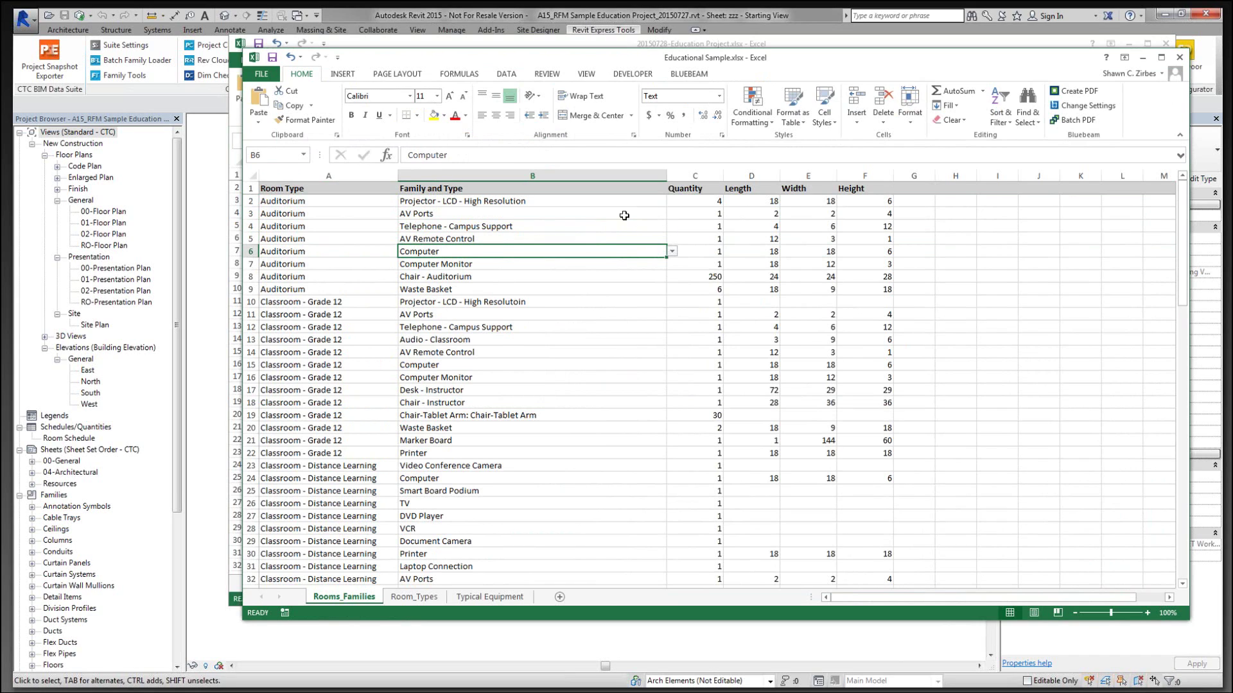
Step: Try Computer Monitor as the family in Auditorium cell B6, and restore the cell to Computer
click(671, 252)
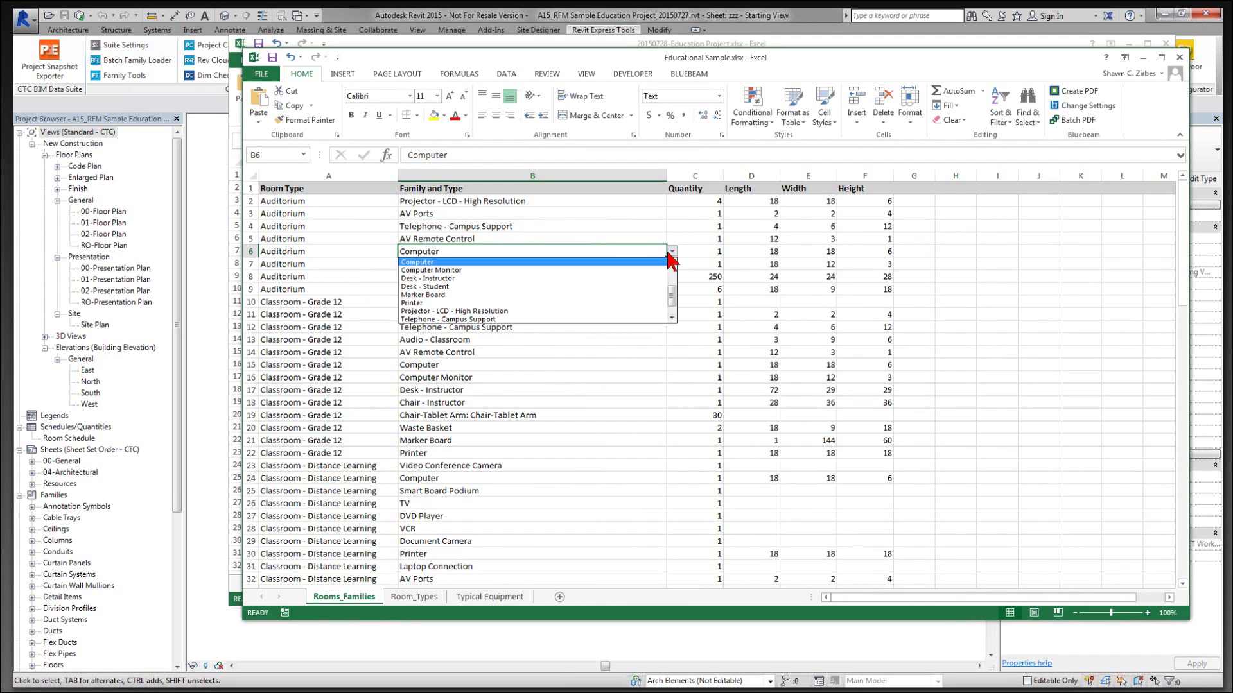
key(Escape)
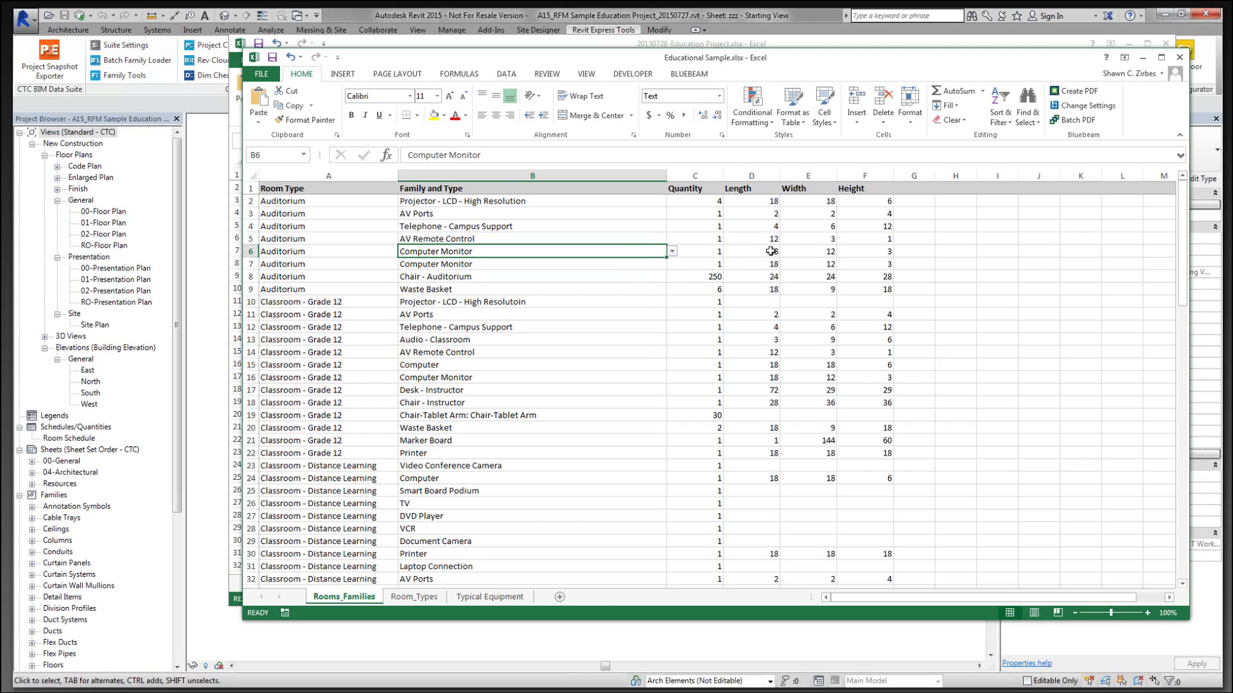
click(673, 253)
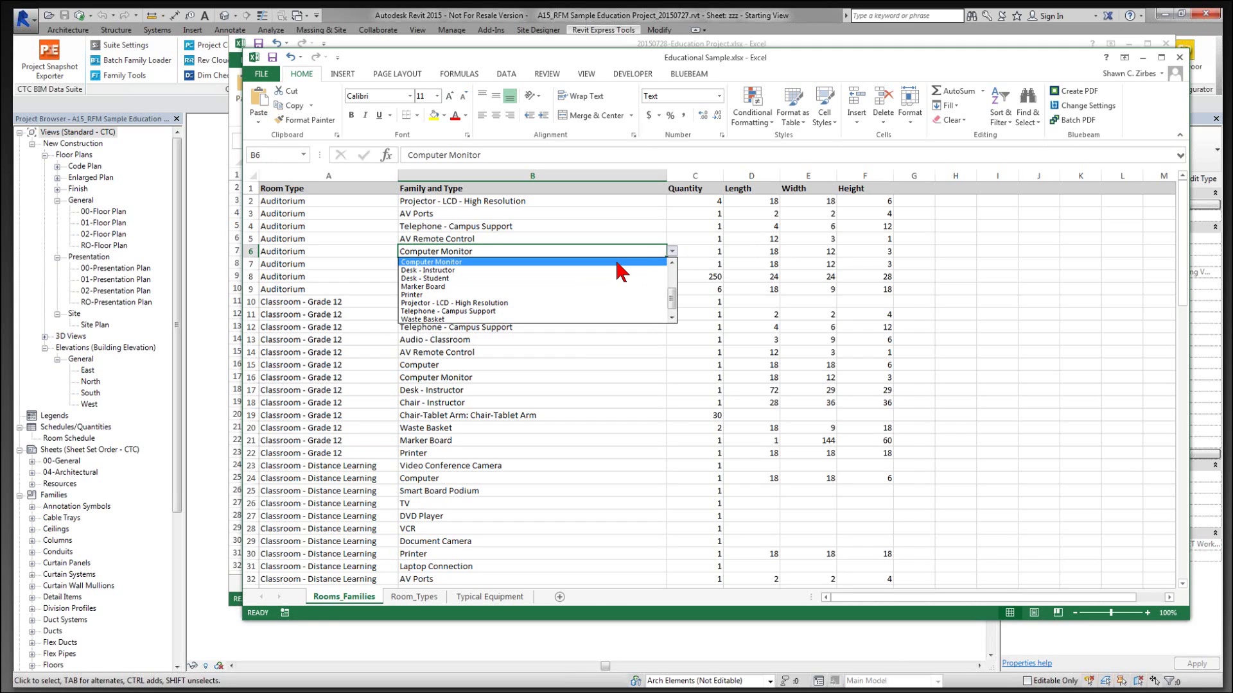
scroll(674, 268, up, 2)
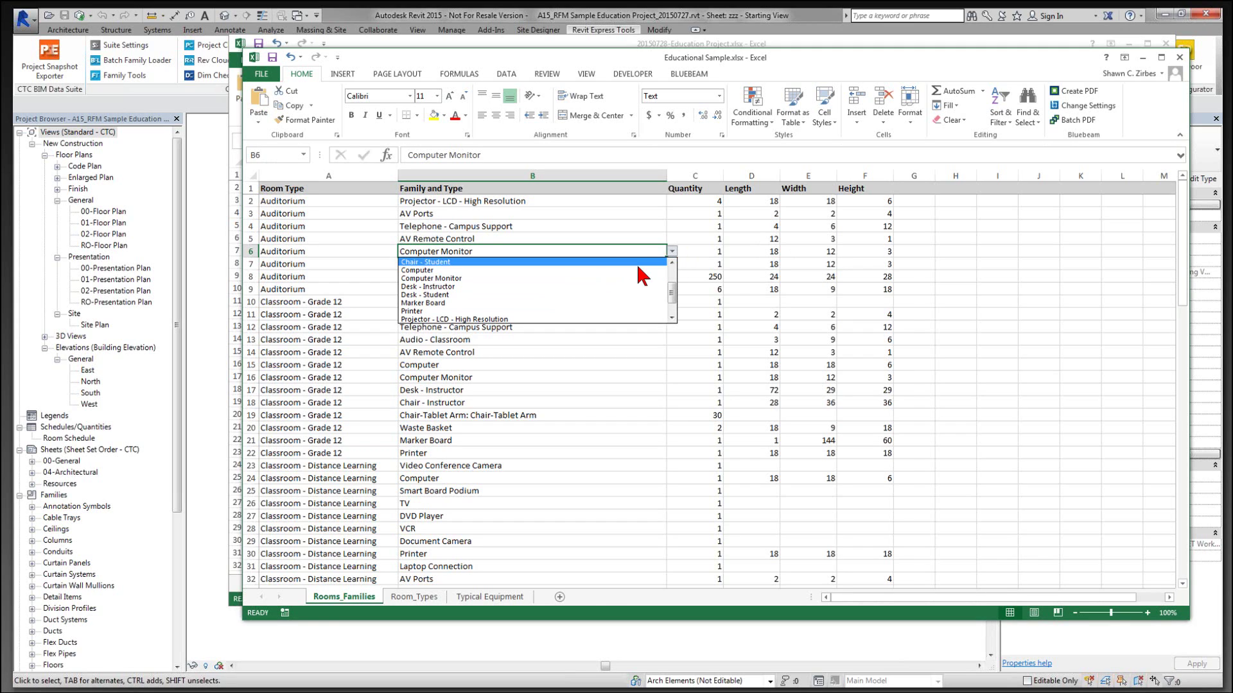
click(545, 275)
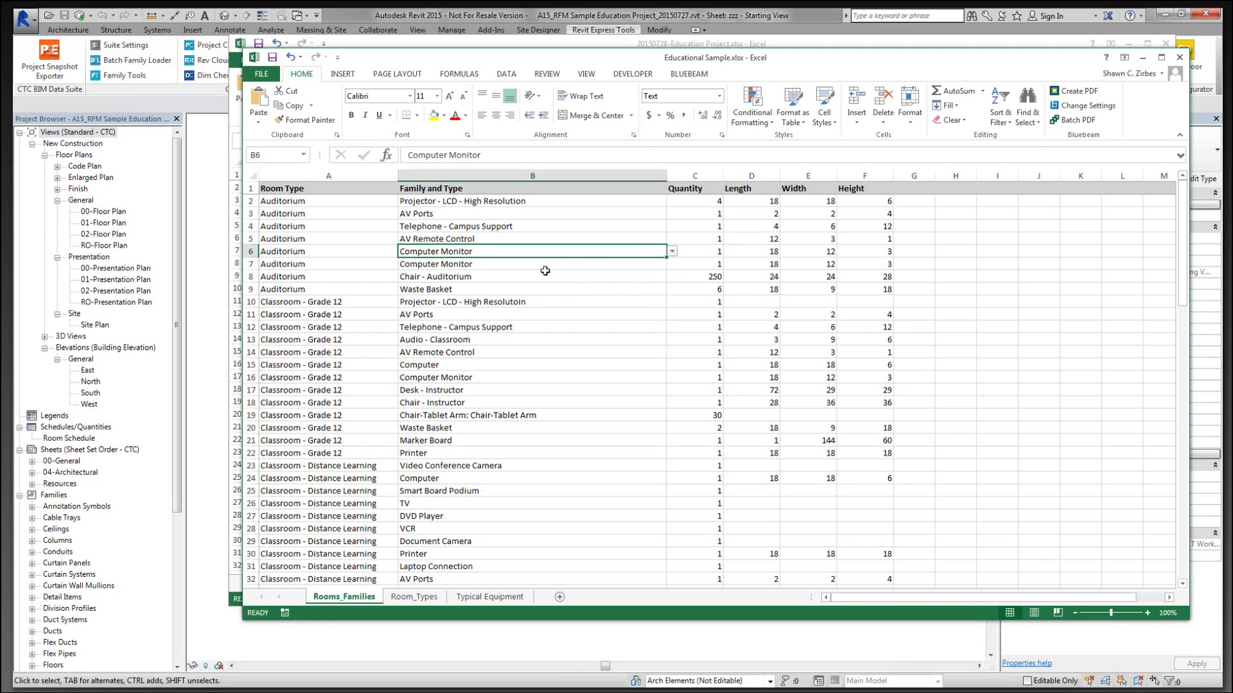
Step: Examine the Auditorium chair's name and quantity, and compare the equipment listed for the Grade 12 and Distance Learning classrooms
click(464, 265)
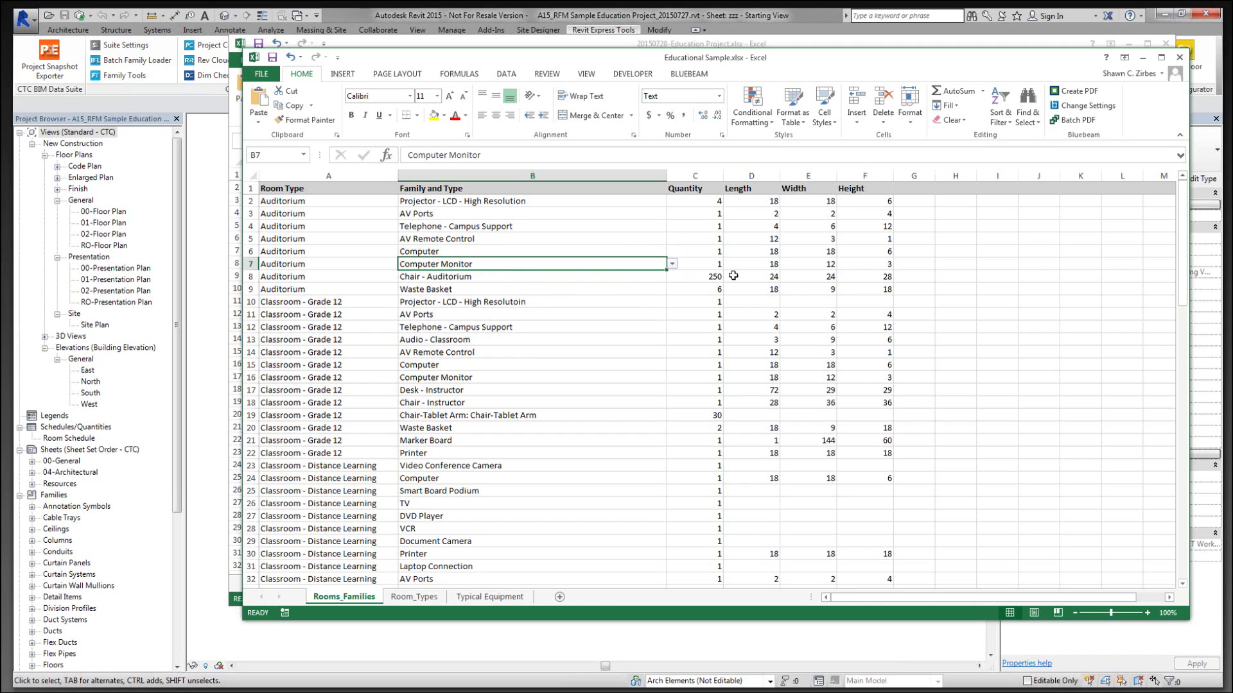
click(712, 277)
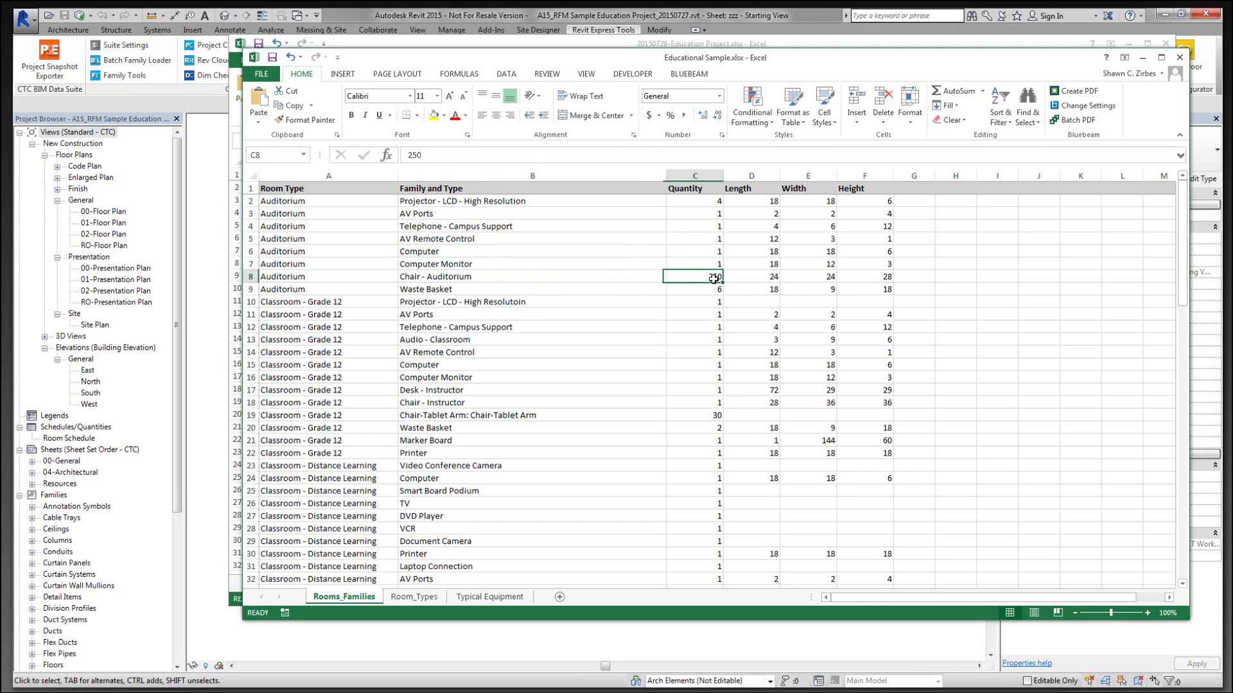
click(517, 283)
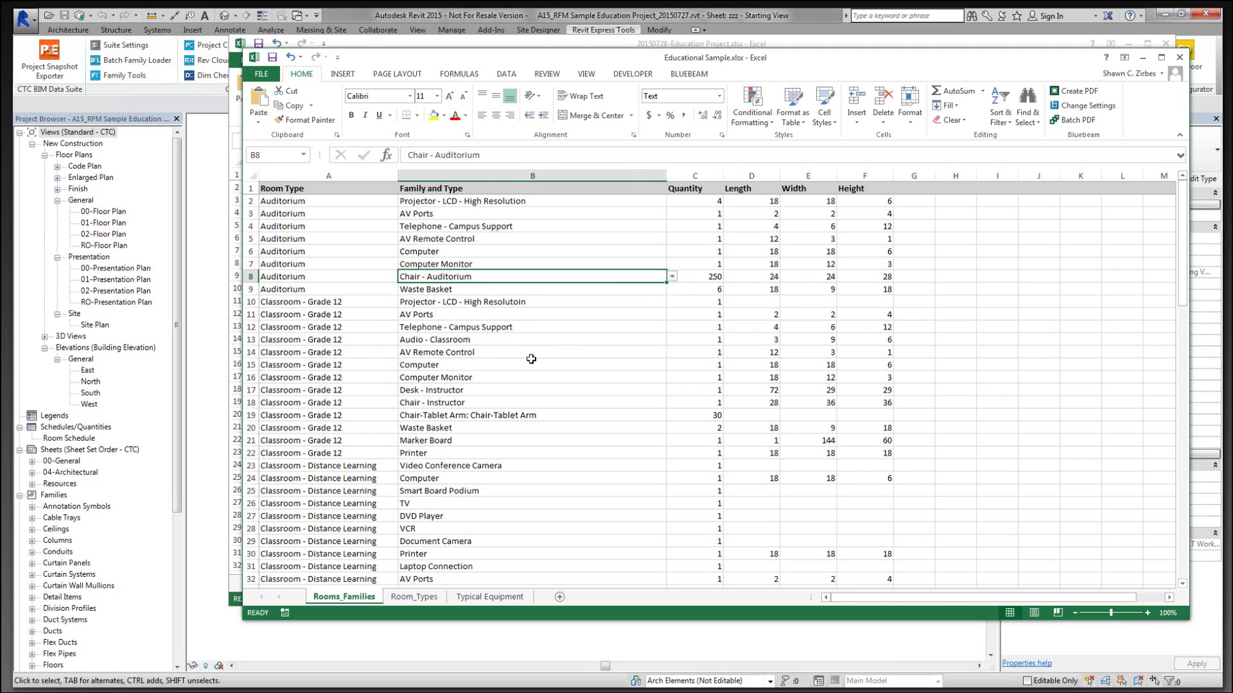
scroll(531, 359, down, 1)
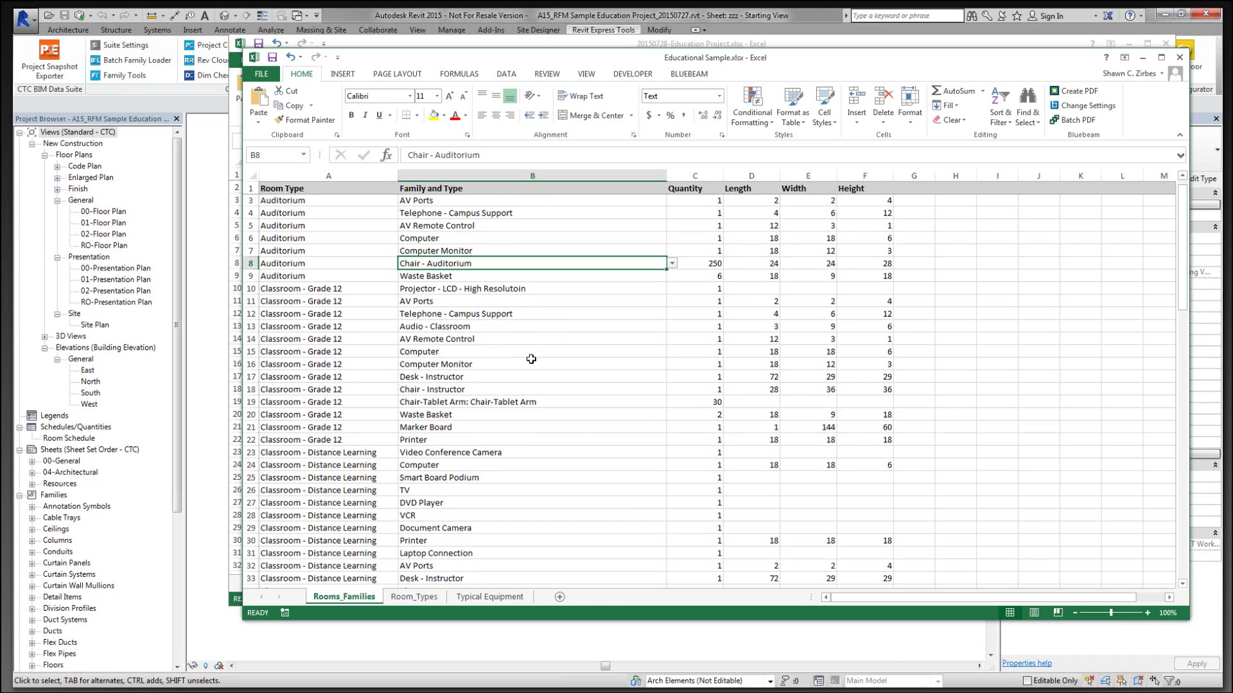
scroll(531, 359, down, 2)
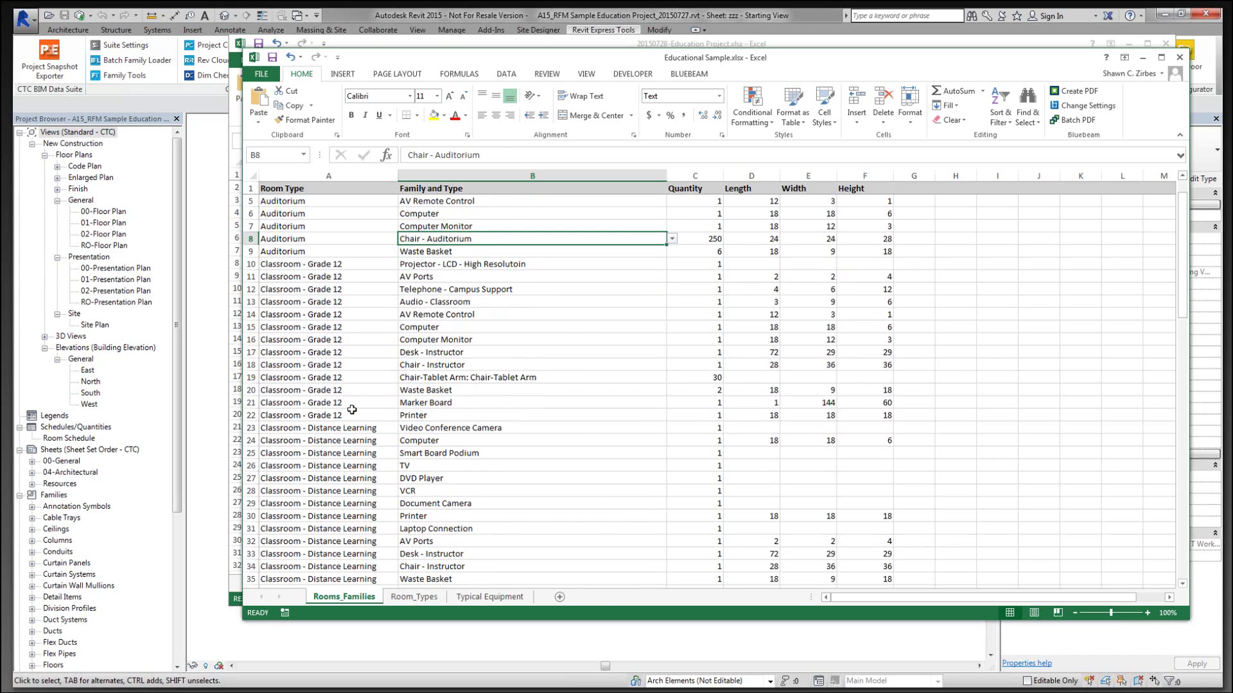
scroll(449, 408, down, 6)
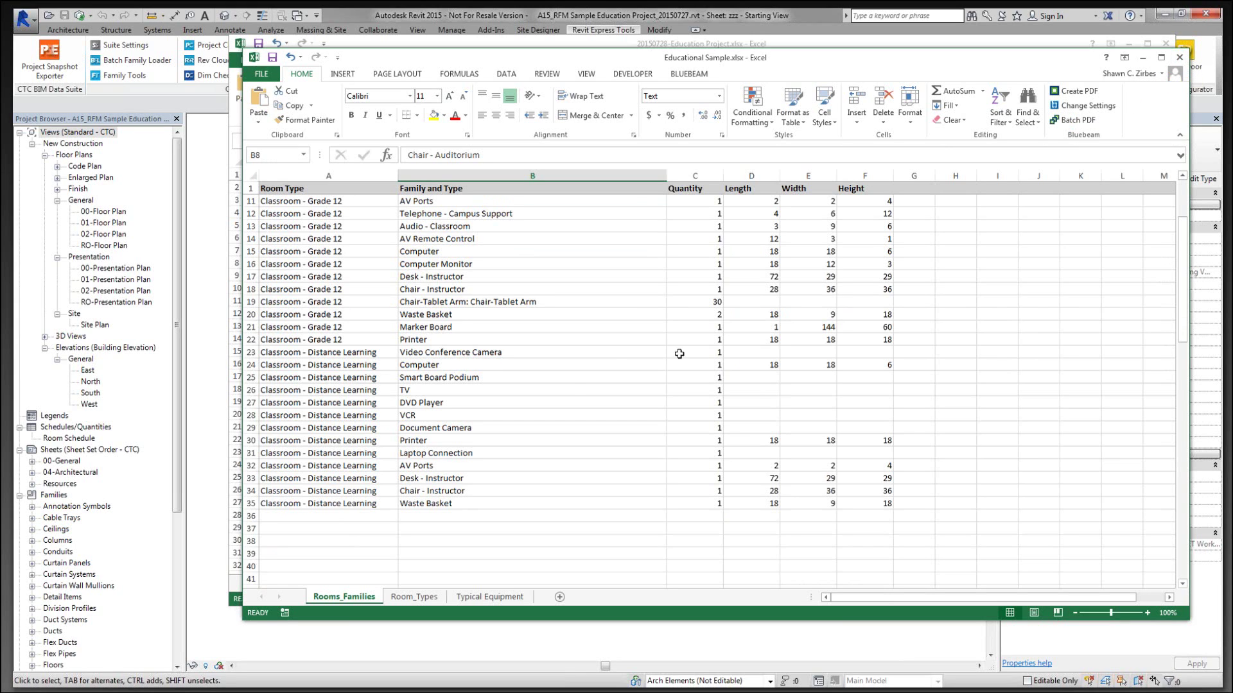
scroll(570, 389, up, 3)
click(348, 302)
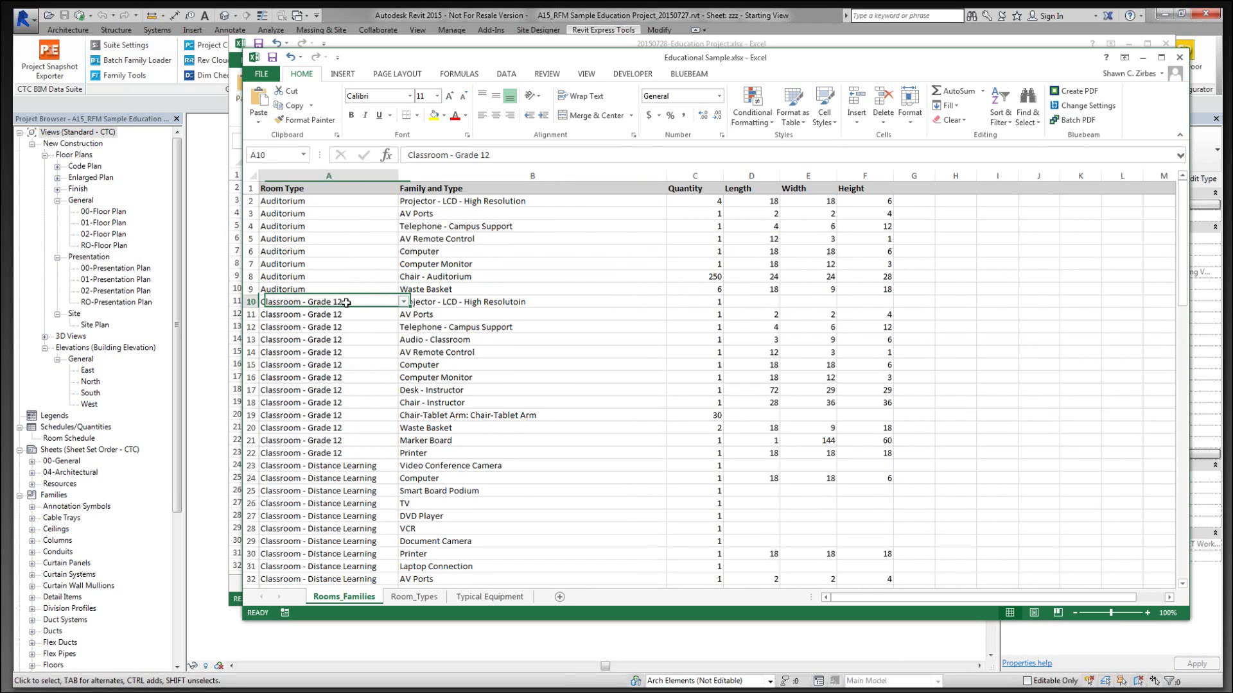
click(349, 314)
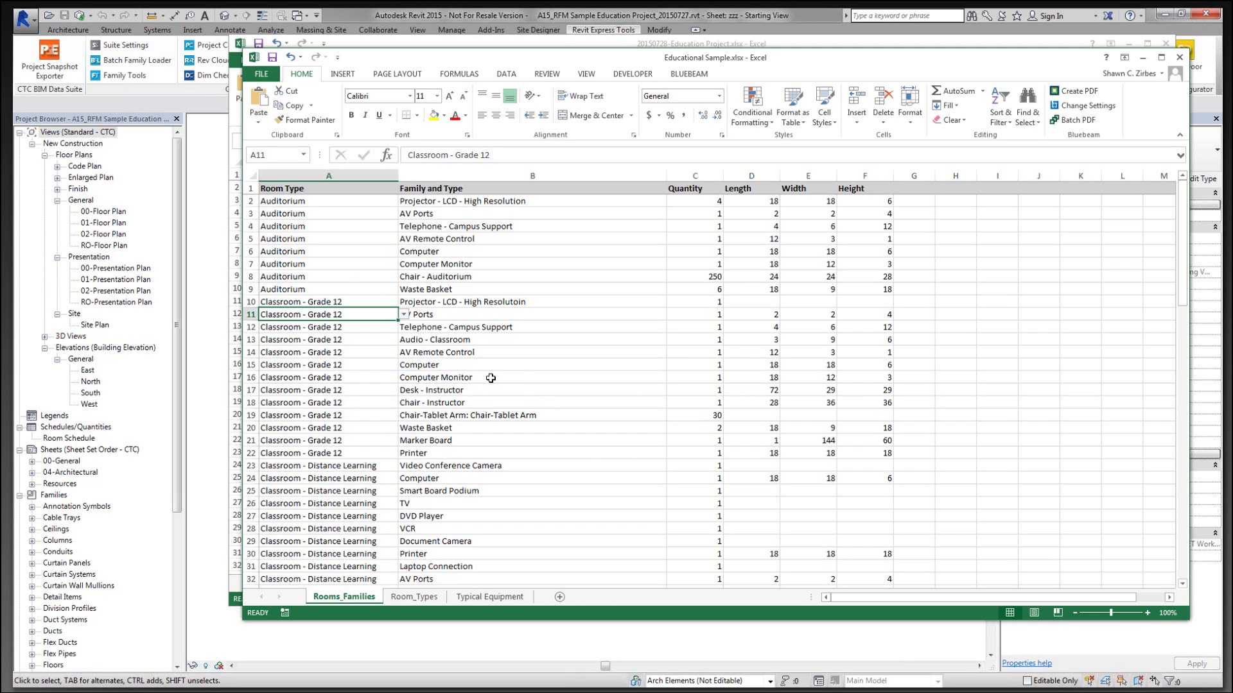
Step: Inspect the Computer row's dimension cells for Classroom - Grade 12 and view their source on the Typical Equipment sheet
click(463, 366)
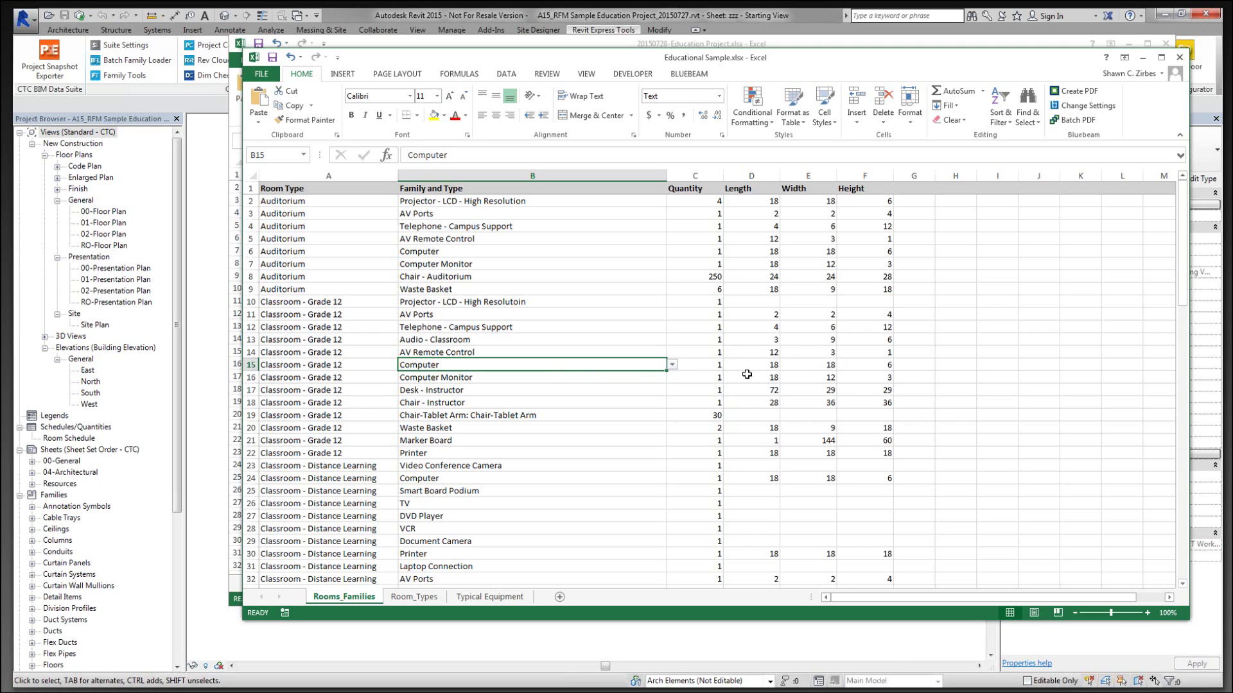
click(799, 365)
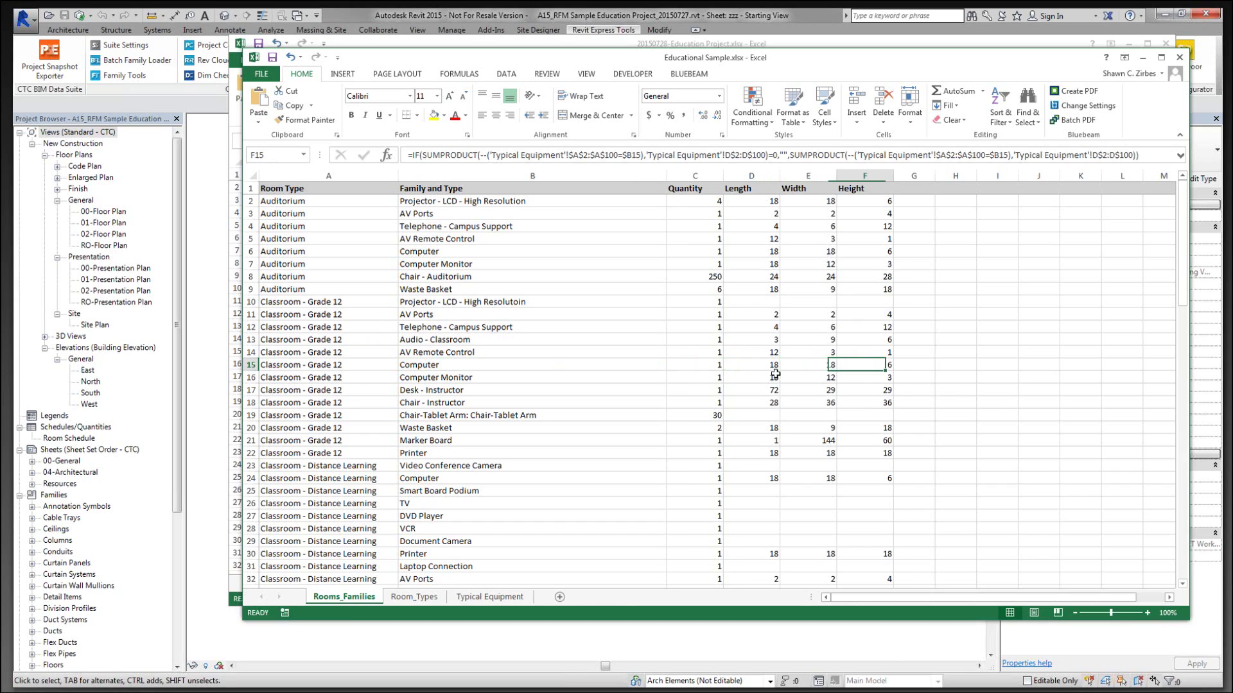
click(425, 359)
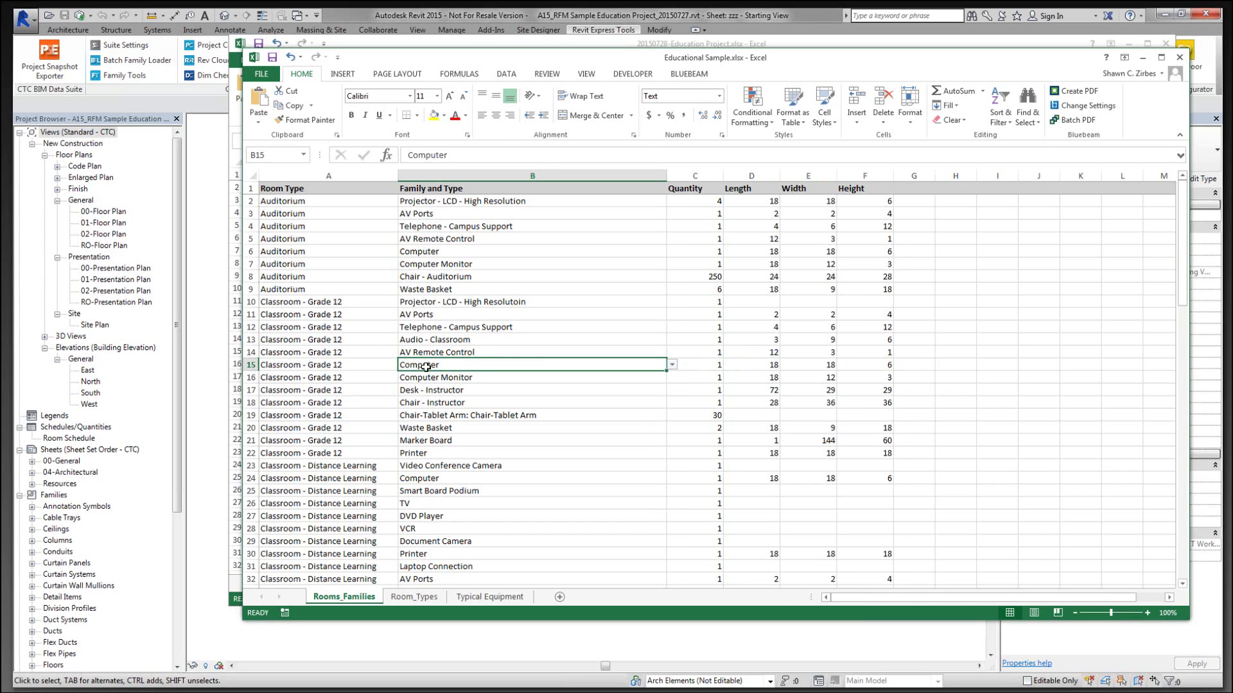
click(503, 597)
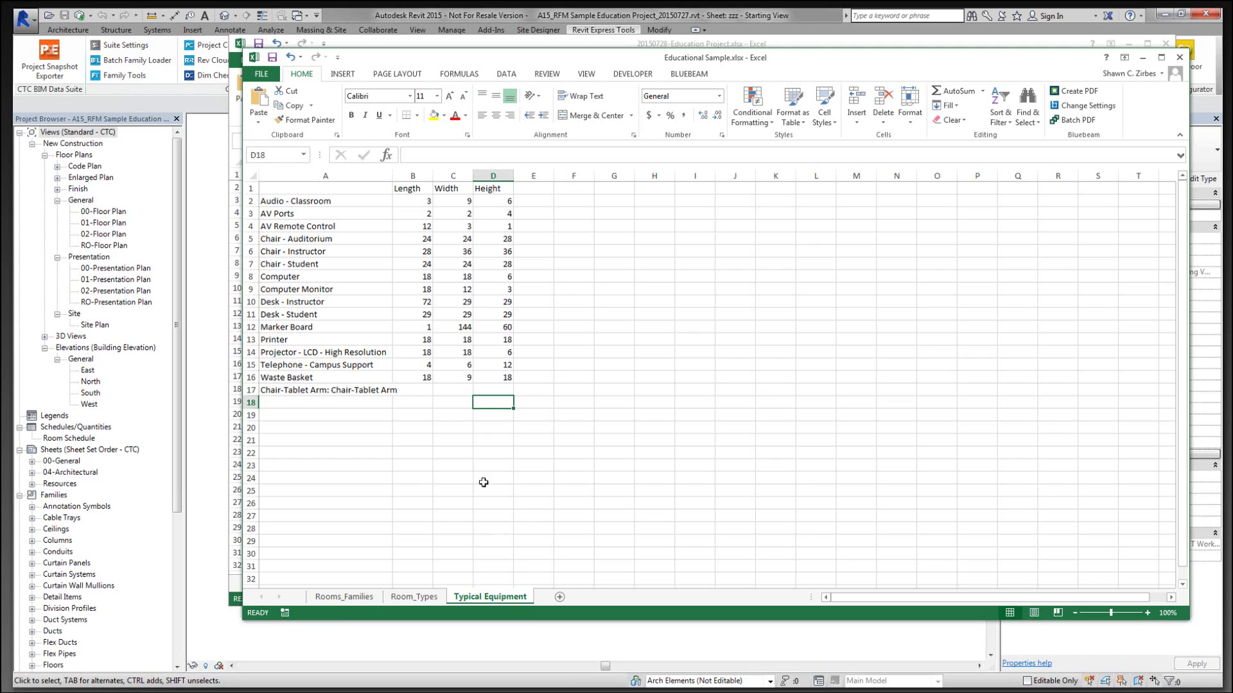
Step: Close the Educational Sample and 20150728-Education Project workbooks and switch back to Revit
click(1179, 57)
click(615, 370)
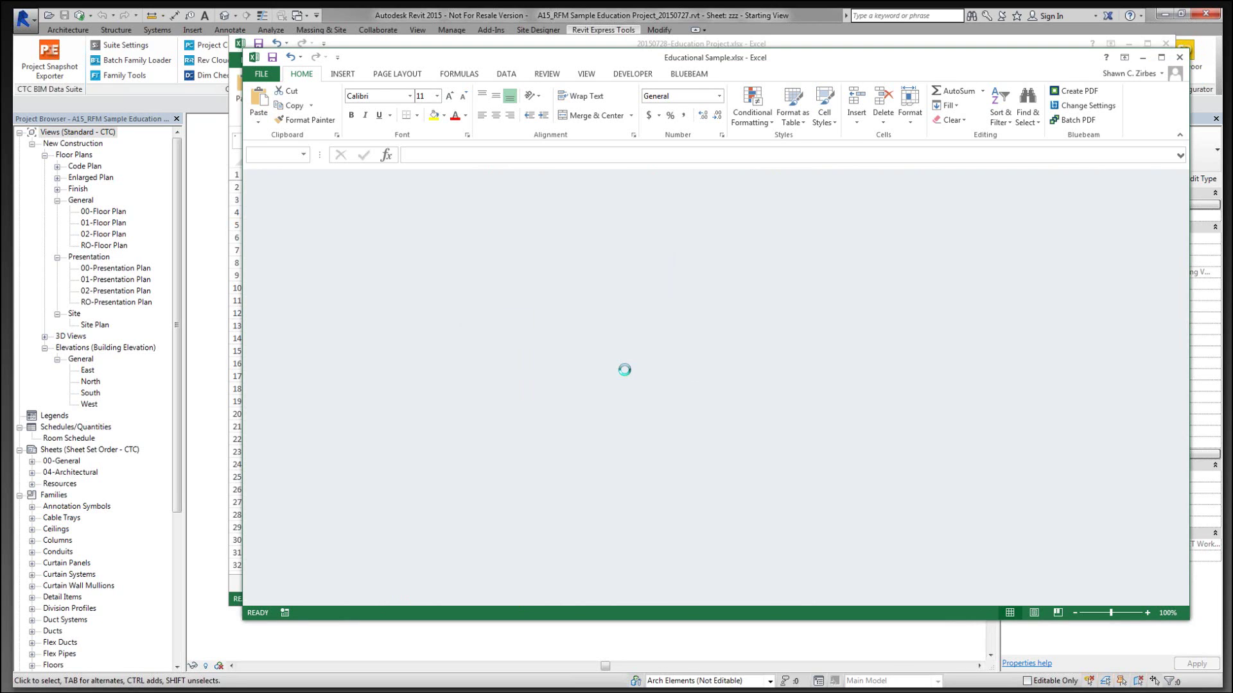
click(1164, 43)
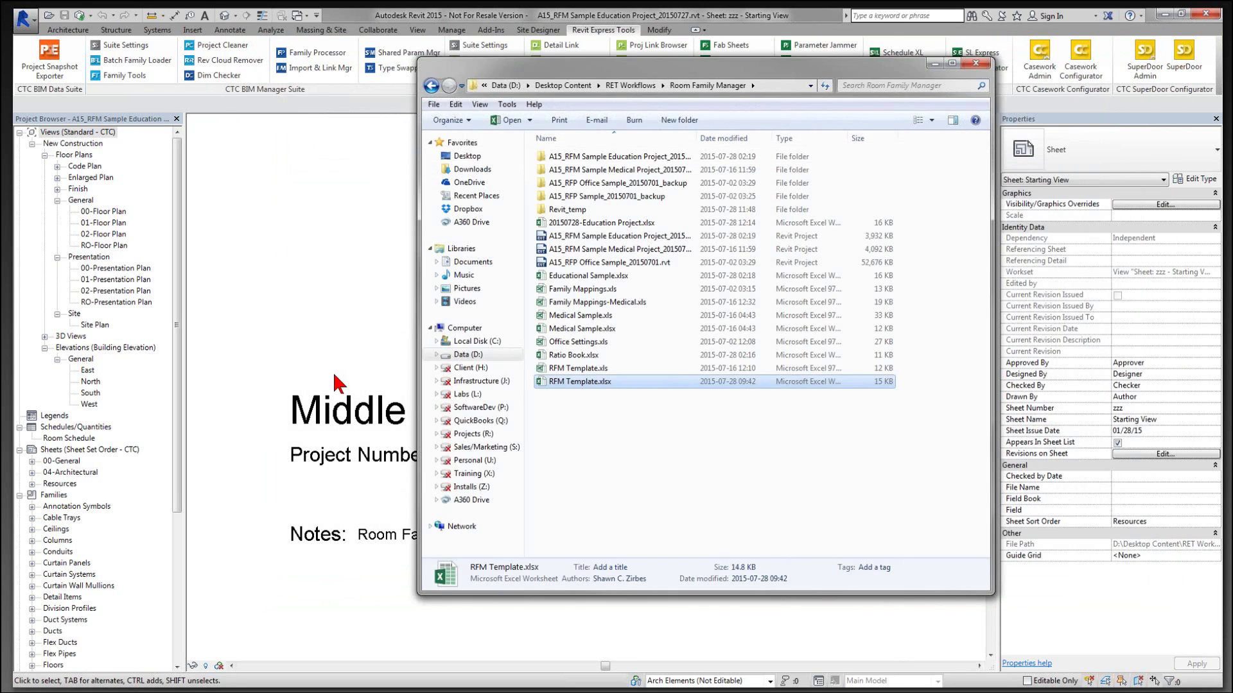
click(333, 371)
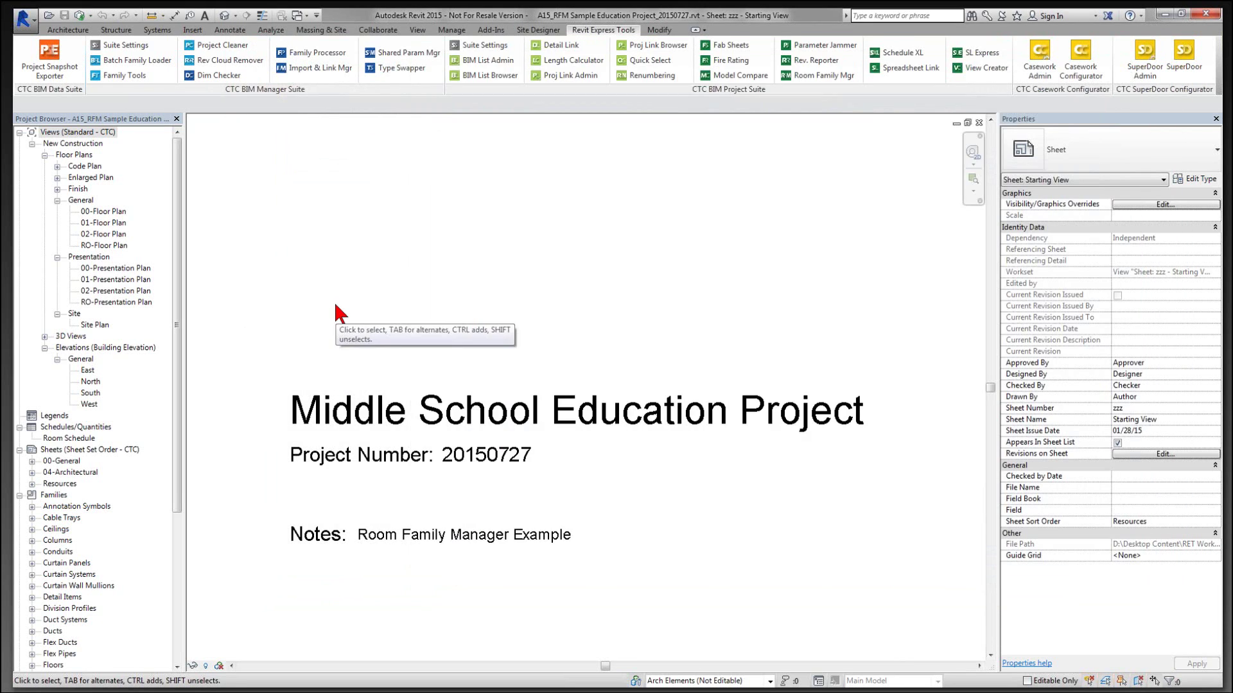
Step: Open the 01-Presentation Plan floor plan and rename room 191 to DISTANCE LEARNING
click(116, 280)
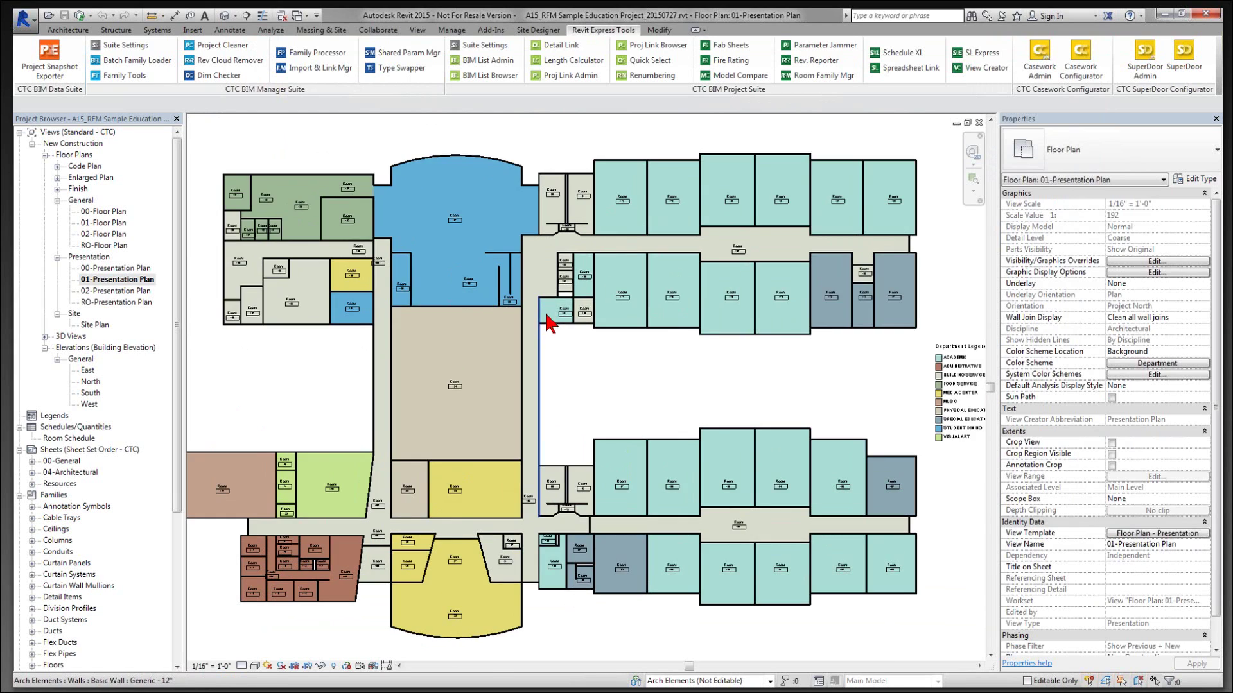
scroll(557, 369, up, 5)
scroll(555, 367, up, 1)
middle_drag(628, 435, 742, 527)
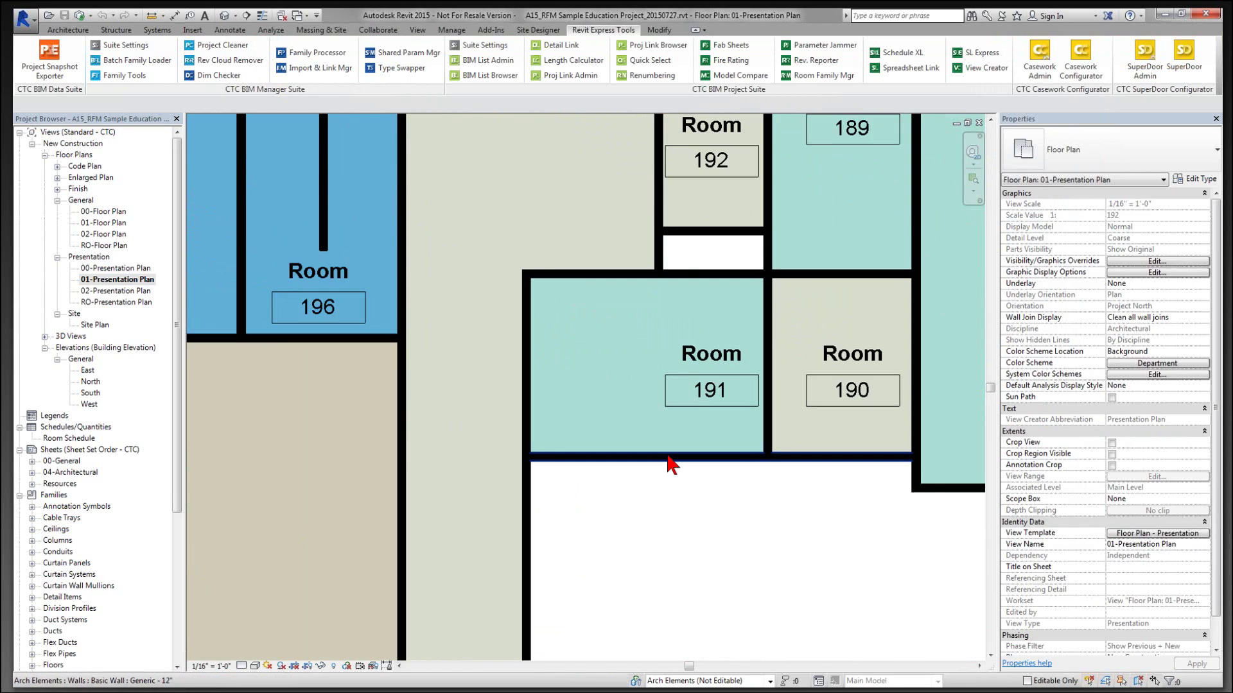
scroll(666, 457, down, 2)
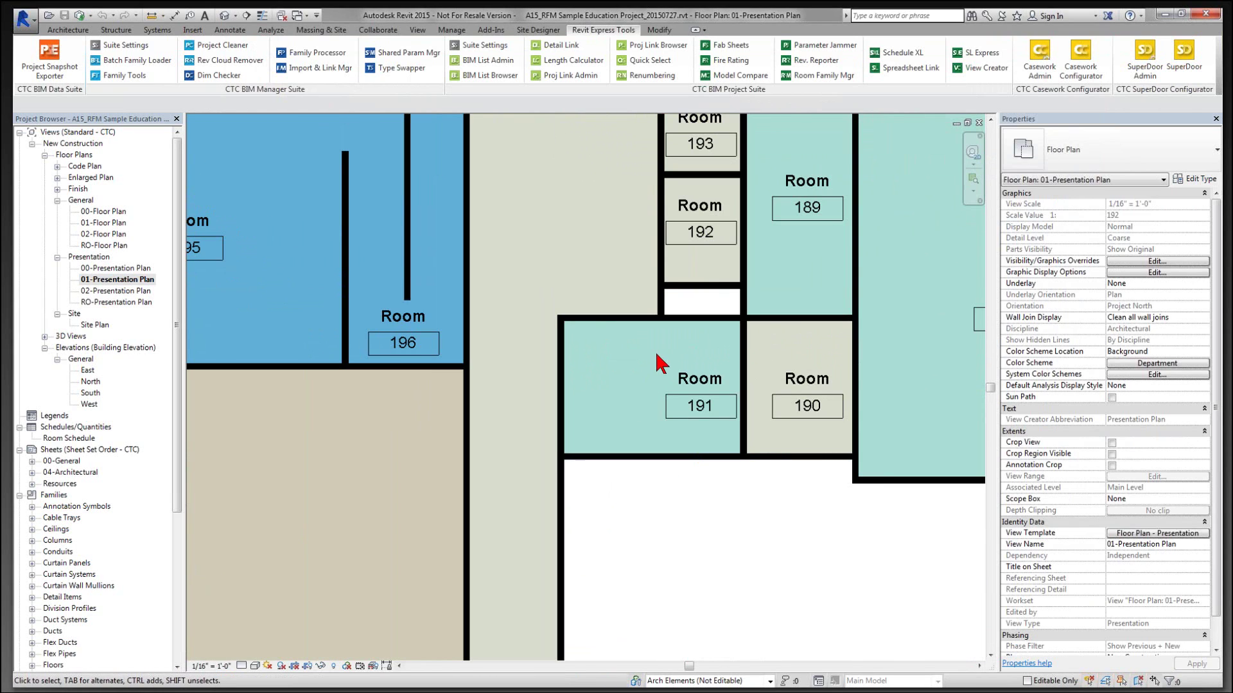
click(688, 384)
click(690, 381)
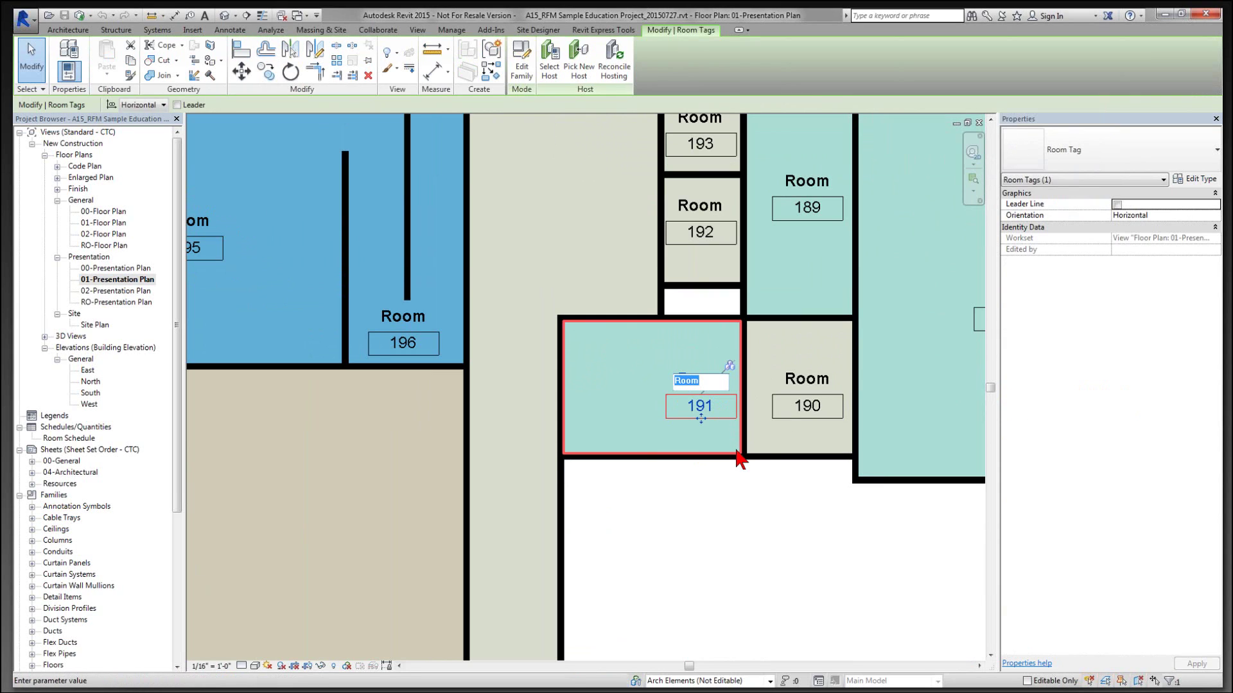
text(D)
text(ISTANCE )
text(LEARNING)
key(Return)
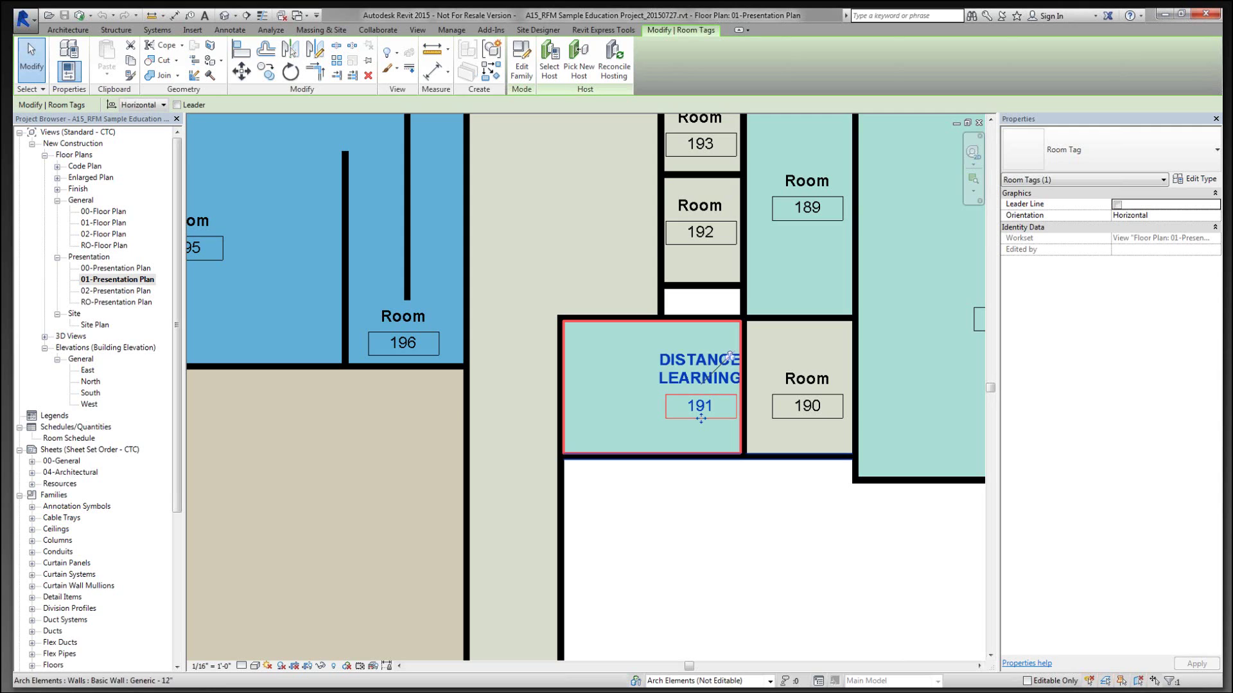
Step: Move room 191's tag upward inside the room, and select the room to check its properties
mouse_move(701, 418)
mouse_down()
mouse_move(686, 415)
mouse_move(694, 399)
mouse_up()
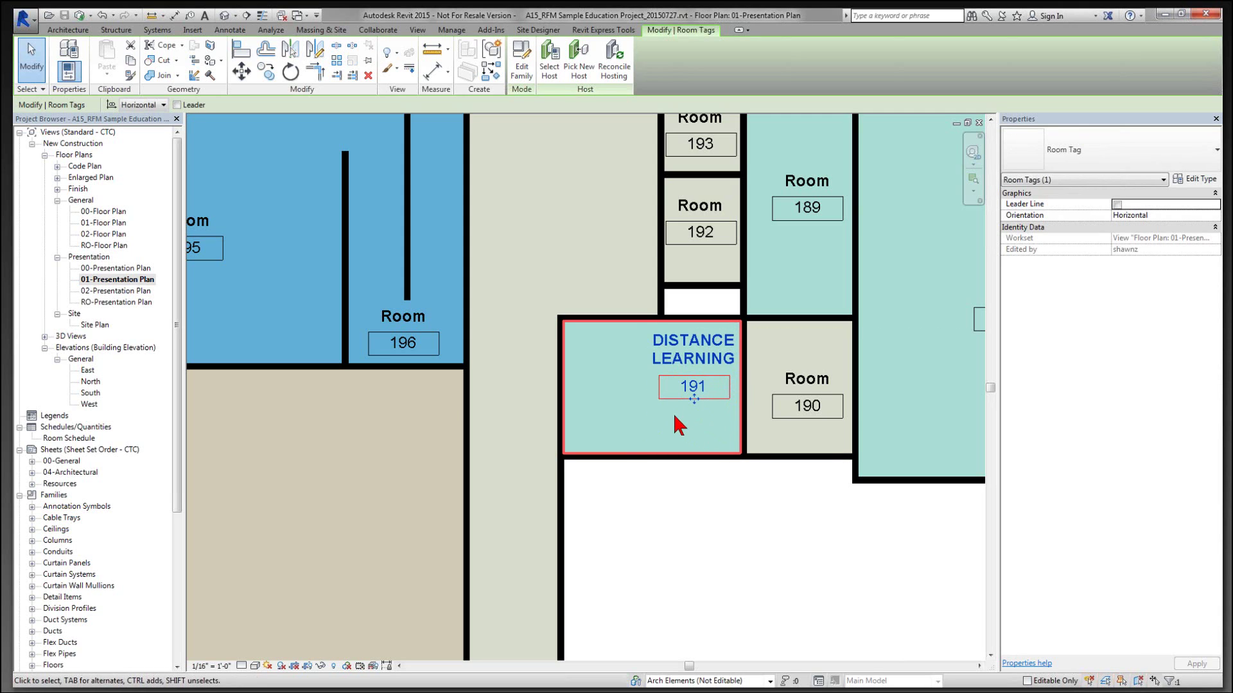
click(692, 388)
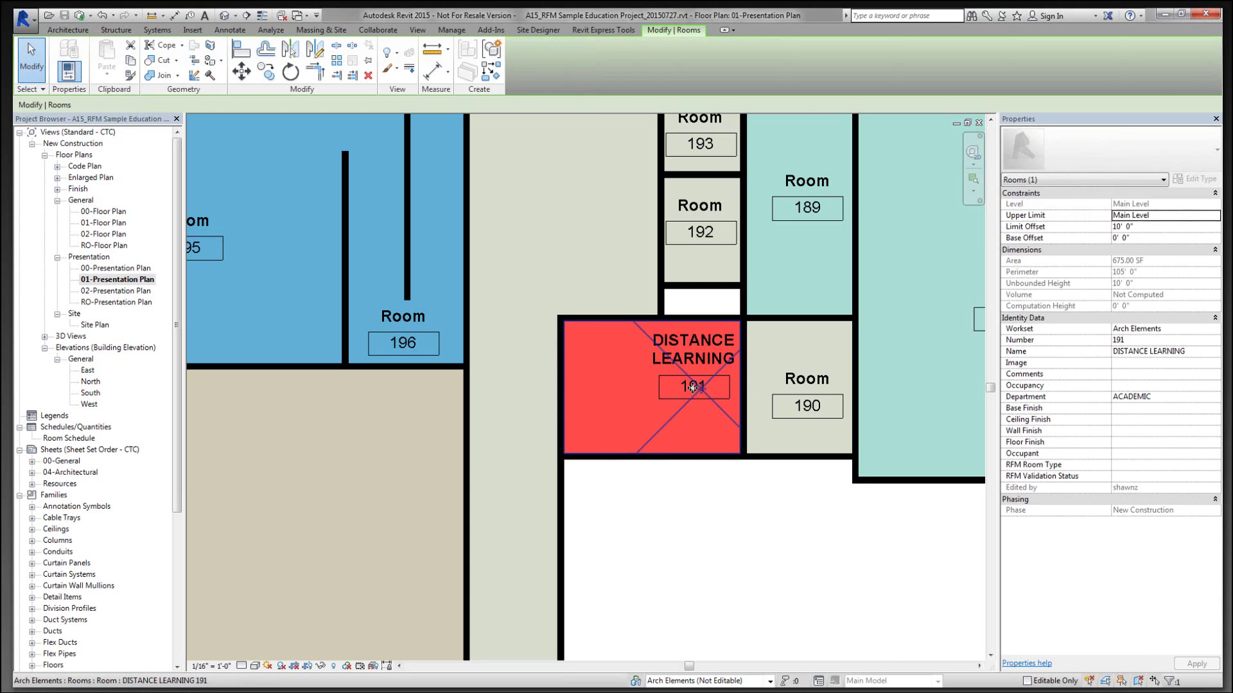
click(665, 390)
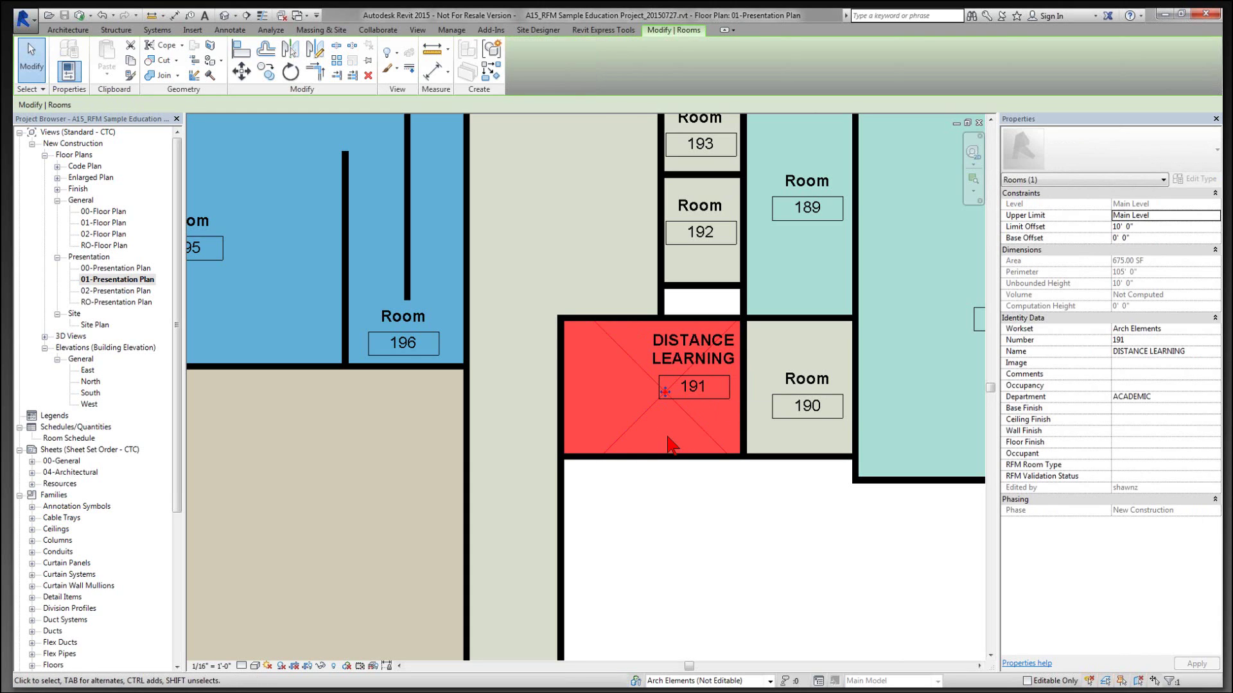
key(Escape)
Step: Rename room 157 in the lower classroom wing to CLASSROOM - 12
scroll(668, 443, down, 1)
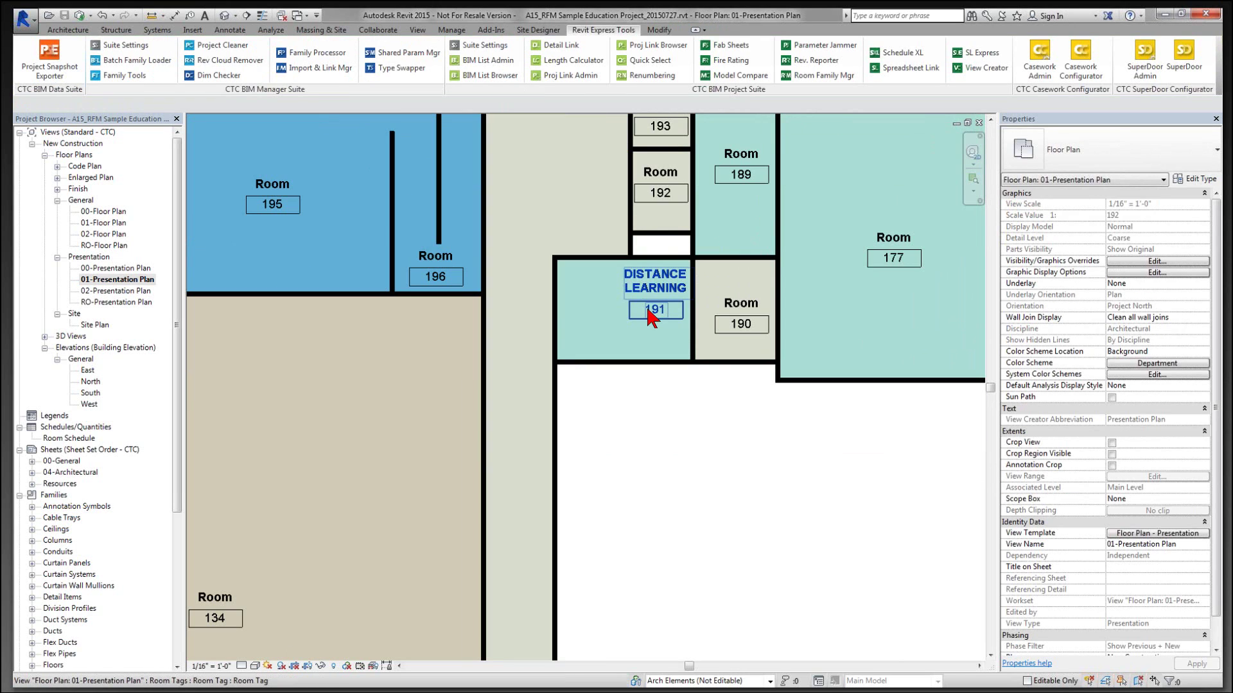
scroll(652, 315, down, 4)
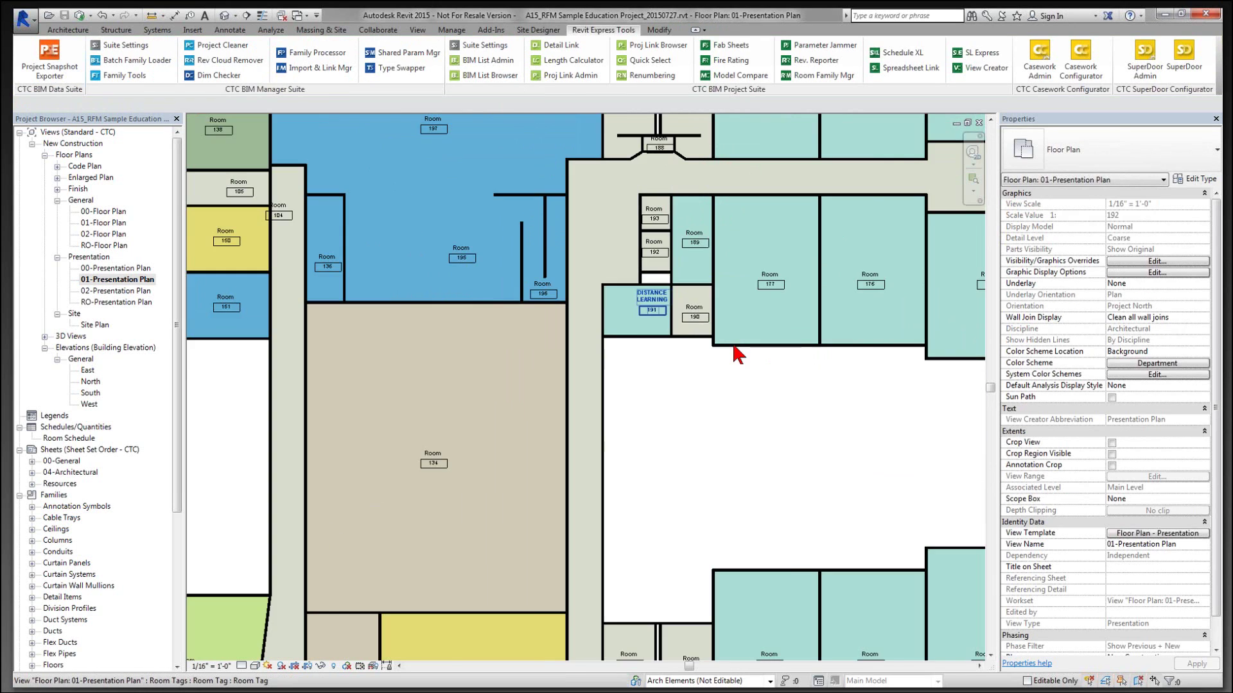
middle_drag(737, 352, 652, 204)
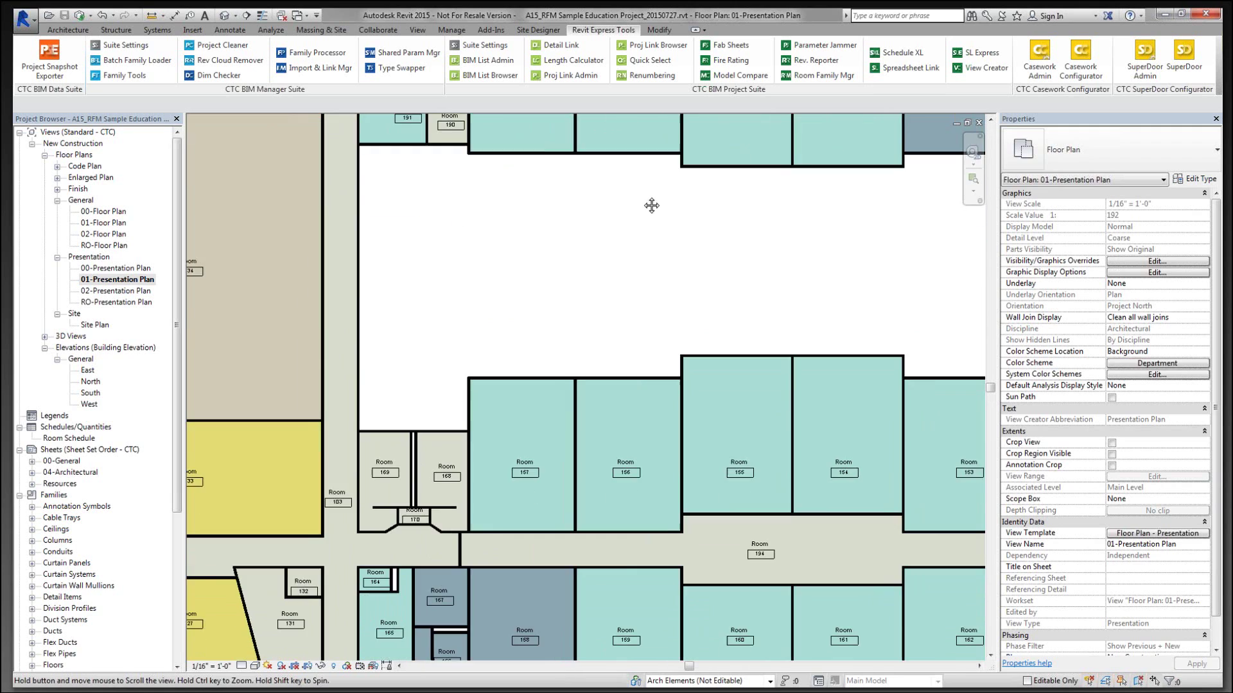
scroll(615, 570, up, 2)
scroll(614, 570, up, 1)
click(461, 384)
click(463, 384)
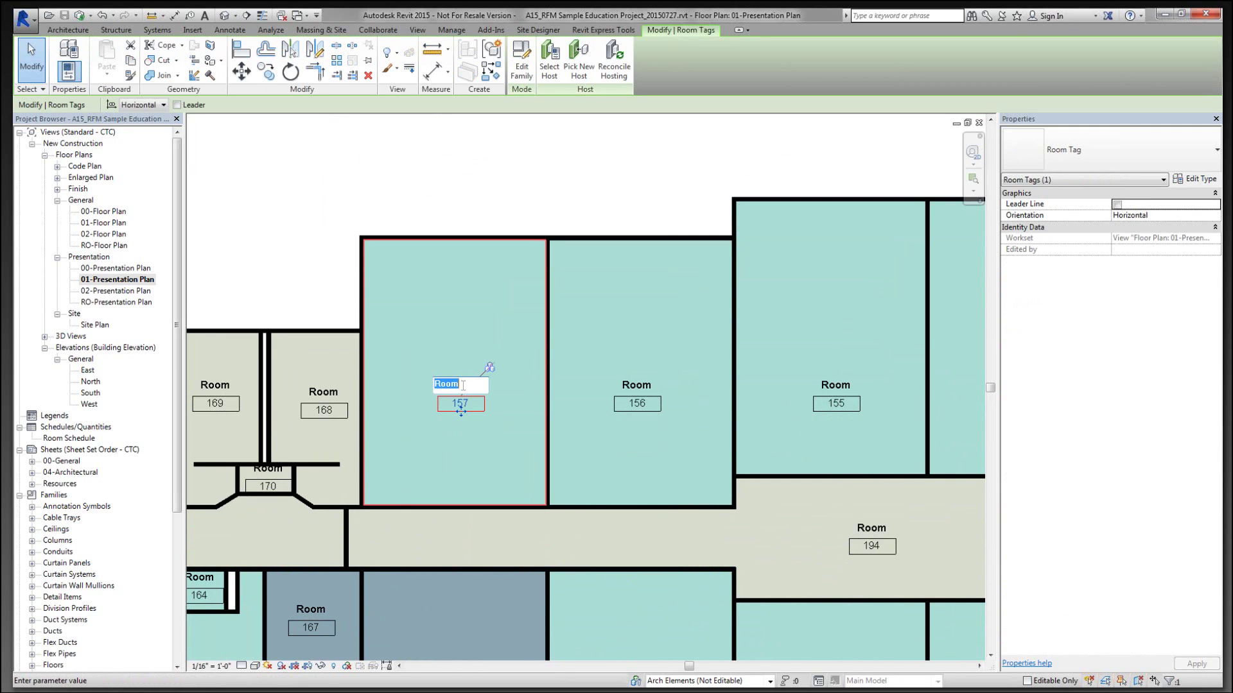
text(G)
text(LAS)
text(SROOM -)
key(Return)
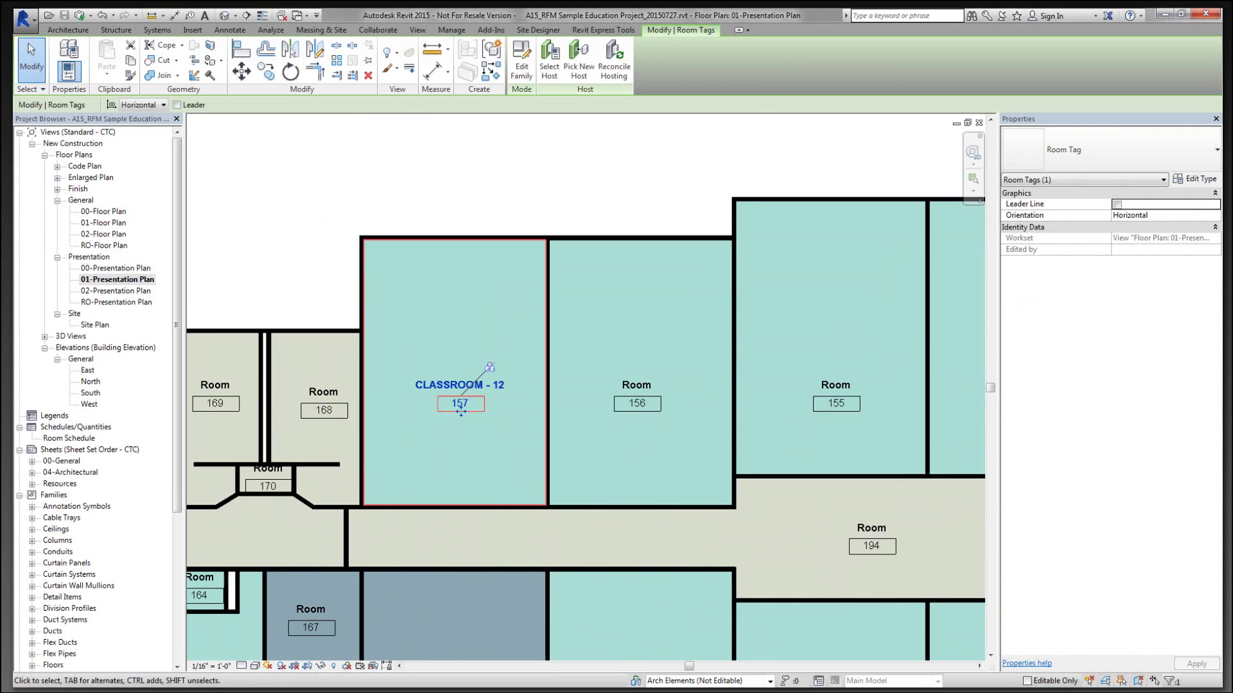
Step: Rename room 156, beside room 157, to CLASS ROOM 12
click(640, 391)
click(637, 389)
text(CLAS)
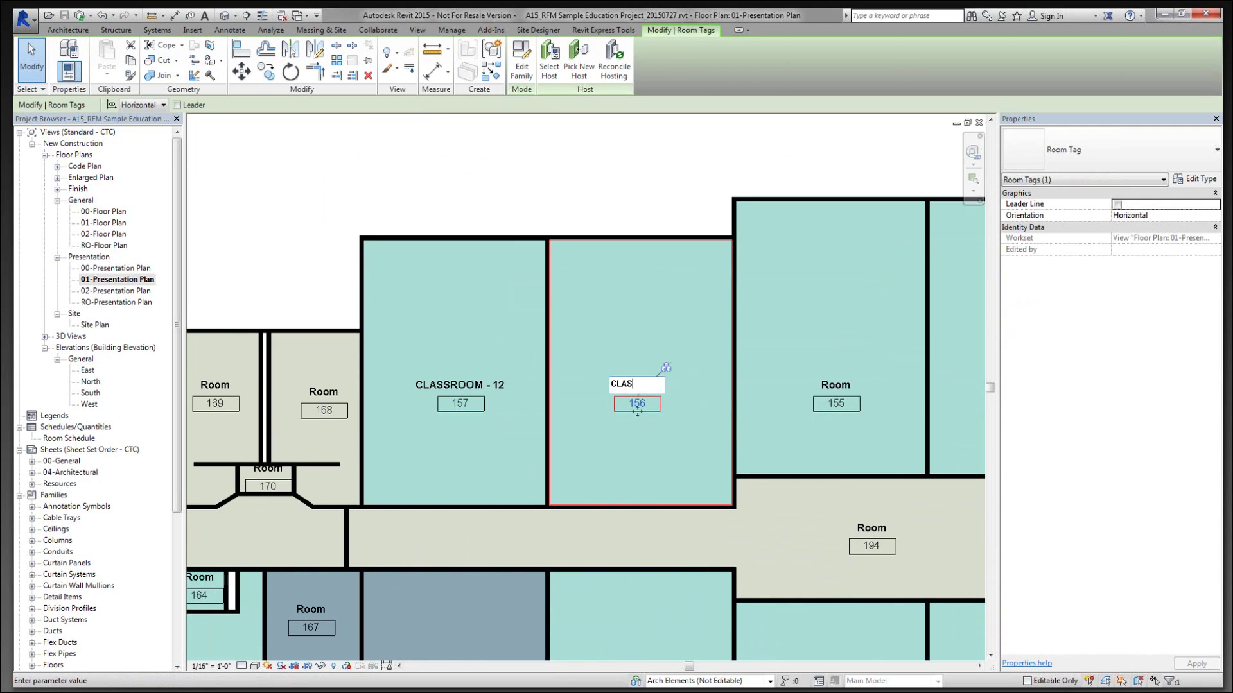
text(S ROOM 12)
key(Return)
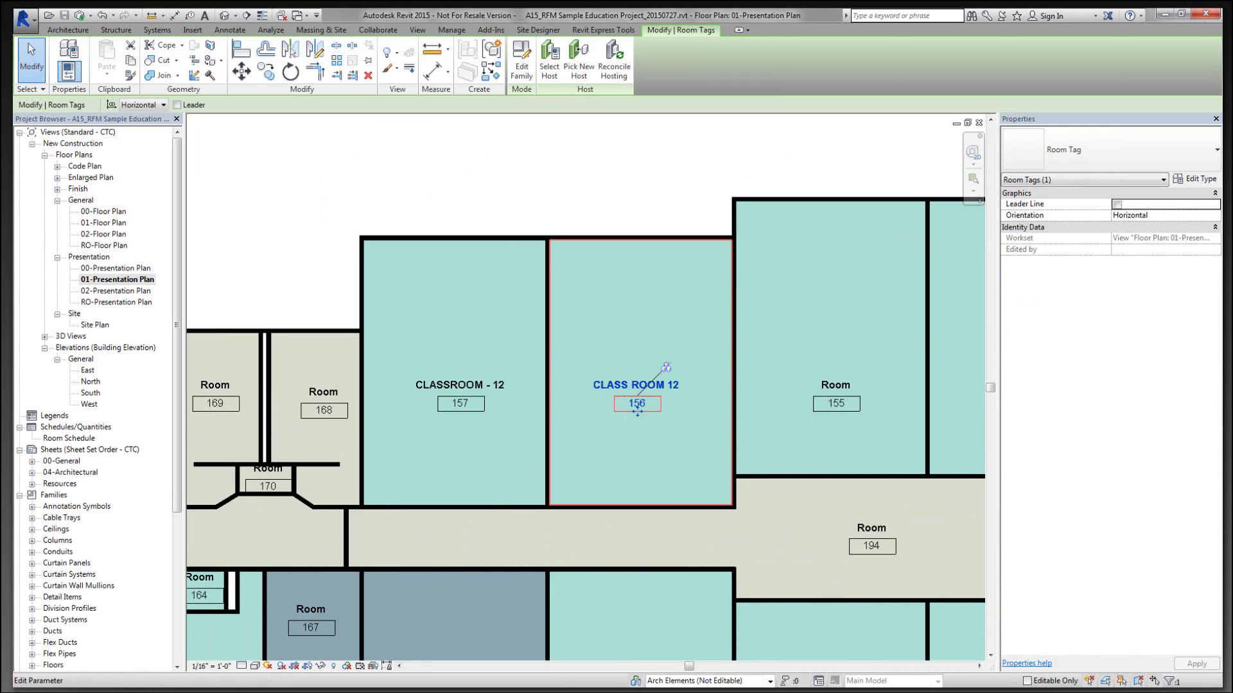
Step: Correct room 156's name to CLASSROOM - 12 by closing up the word and adding the hyphen
click(630, 385)
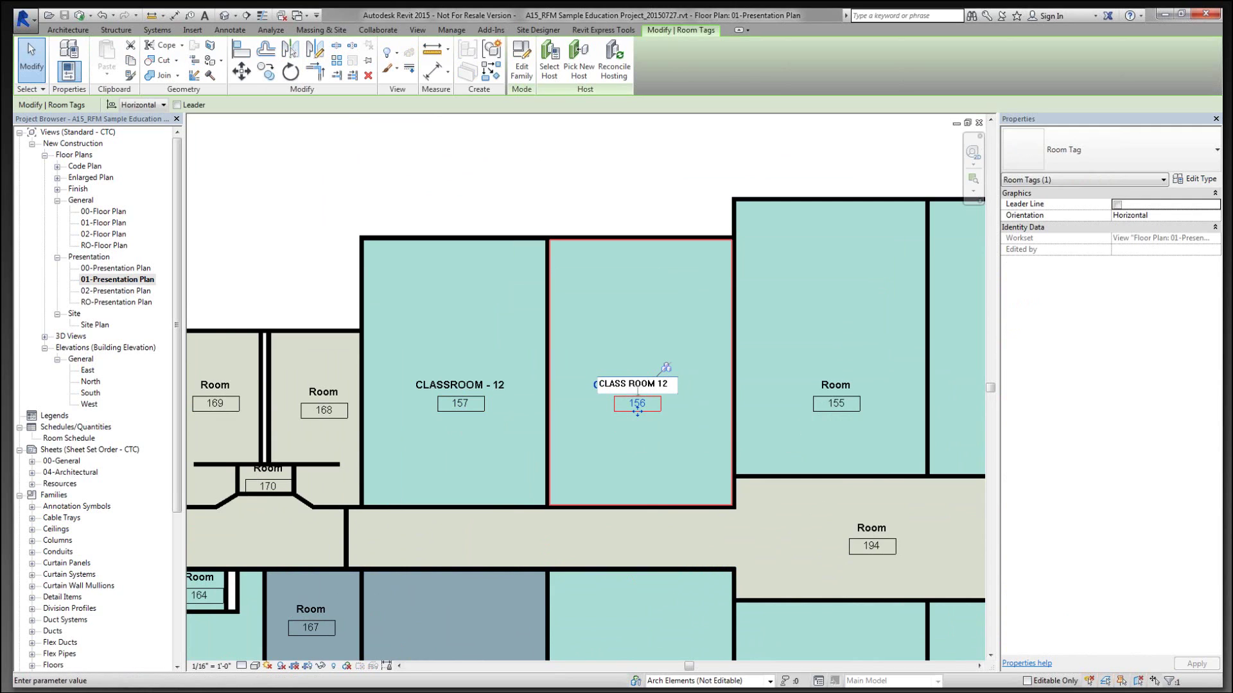
key(BackSpace)
key(Right)
key(Right)
key(Right)
key(Right)
key(Right)
text(-)
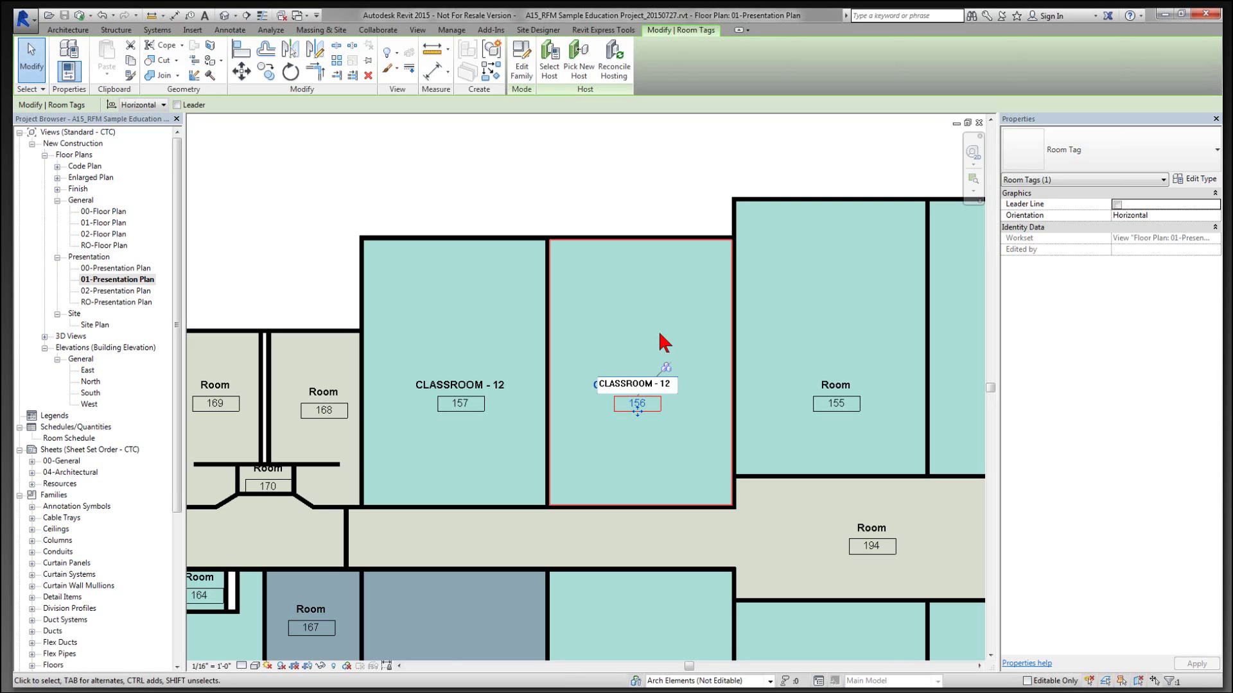
click(768, 399)
Step: Rename room 155 to CLASSROOM - 11 and clear the selection
click(845, 393)
click(828, 384)
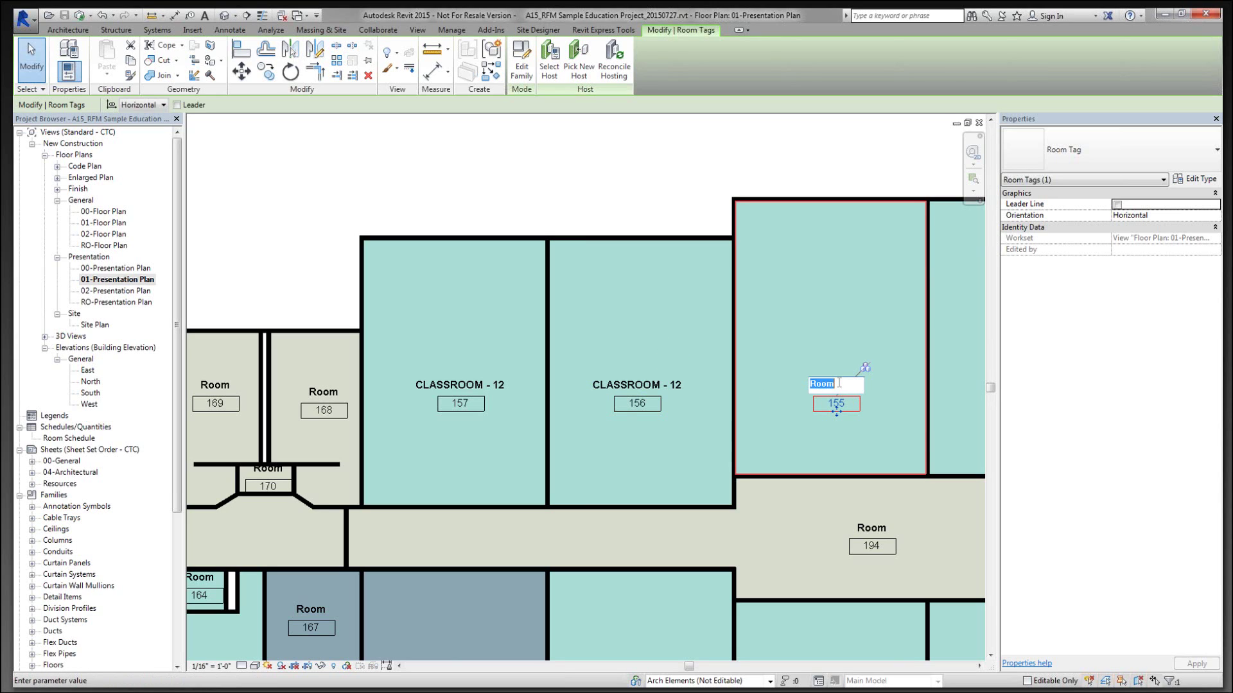
text(CLASSROOM - 11)
key(Return)
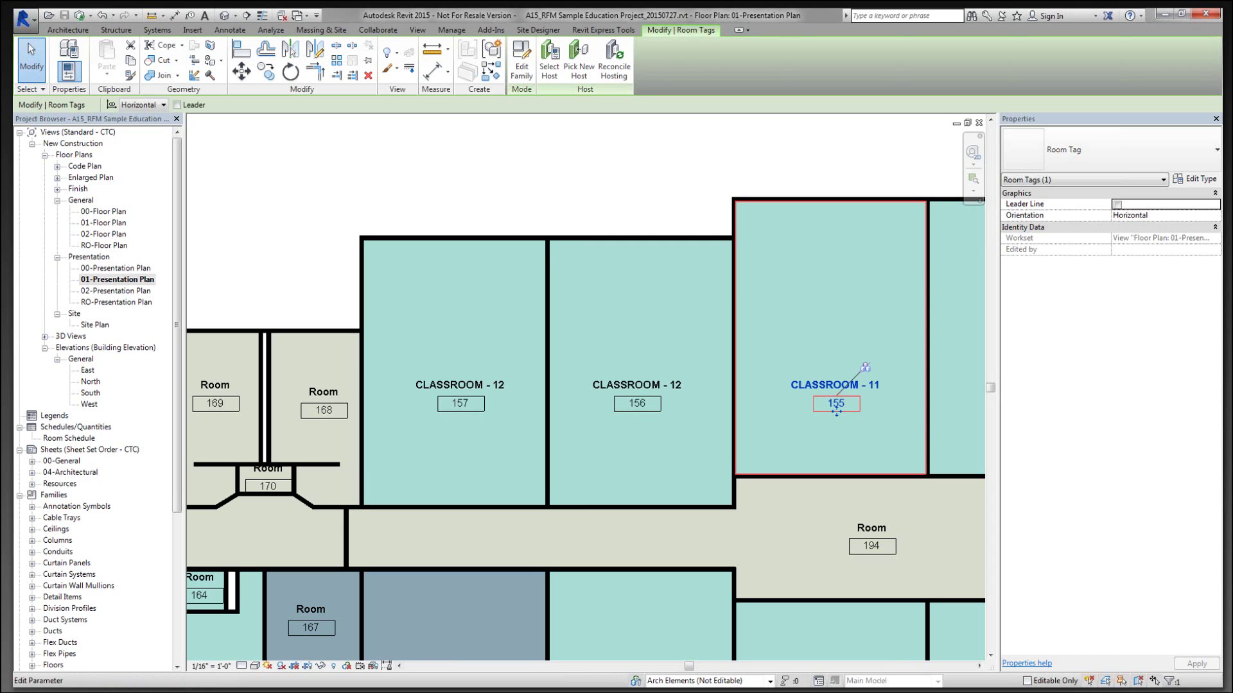
click(801, 353)
Step: Review the names of classrooms 157, 156 and 155 and of Distance Learning room 191 on the plan
scroll(791, 327, down, 2)
middle_drag(779, 295, 758, 243)
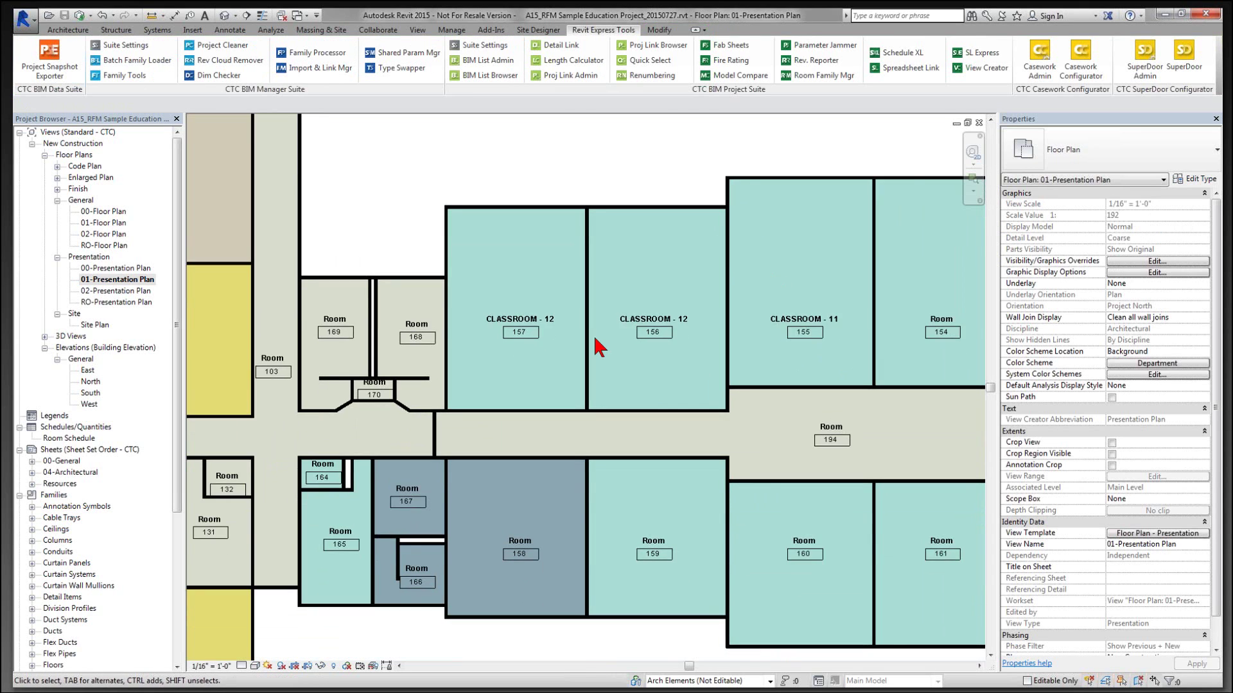
scroll(592, 346, up, 3)
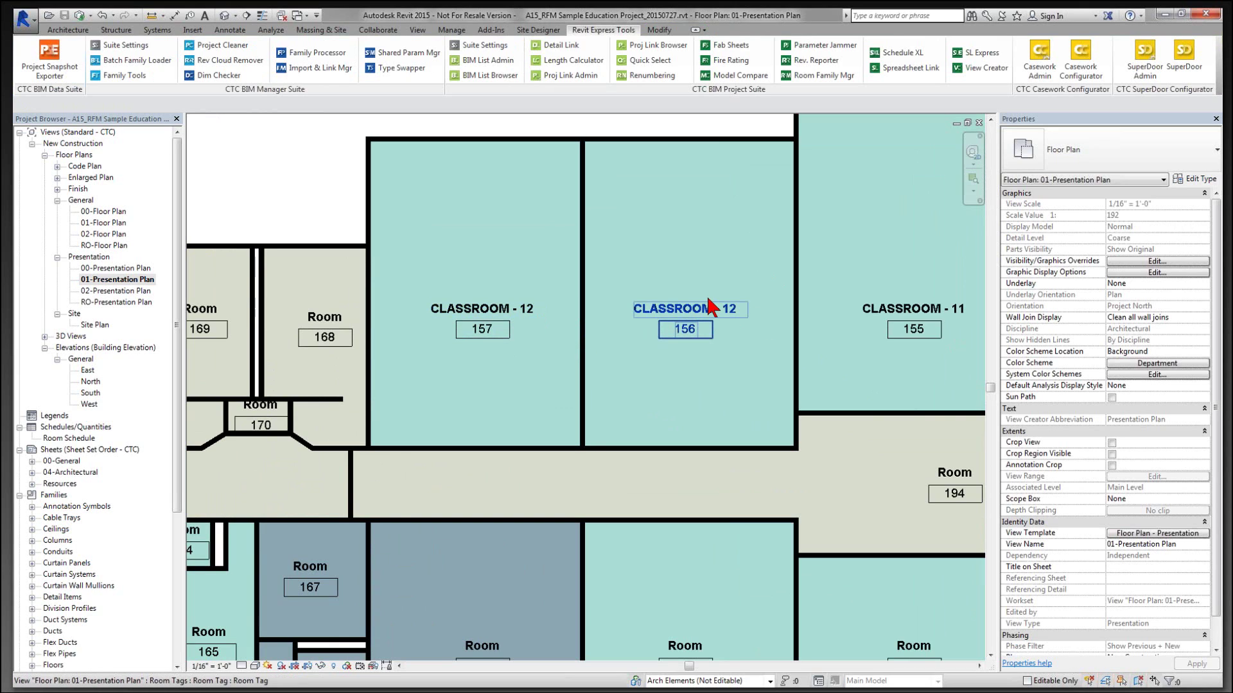
scroll(709, 301, down, 2)
middle_drag(624, 345, 738, 685)
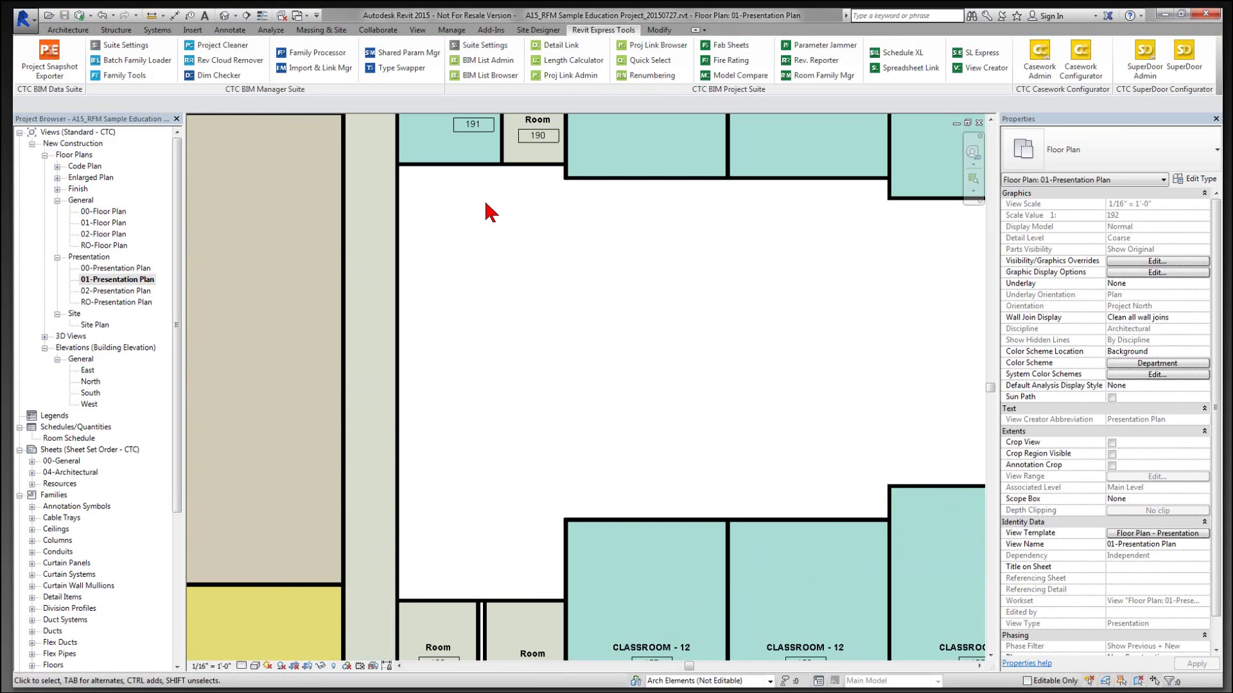
middle_drag(486, 212, 489, 376)
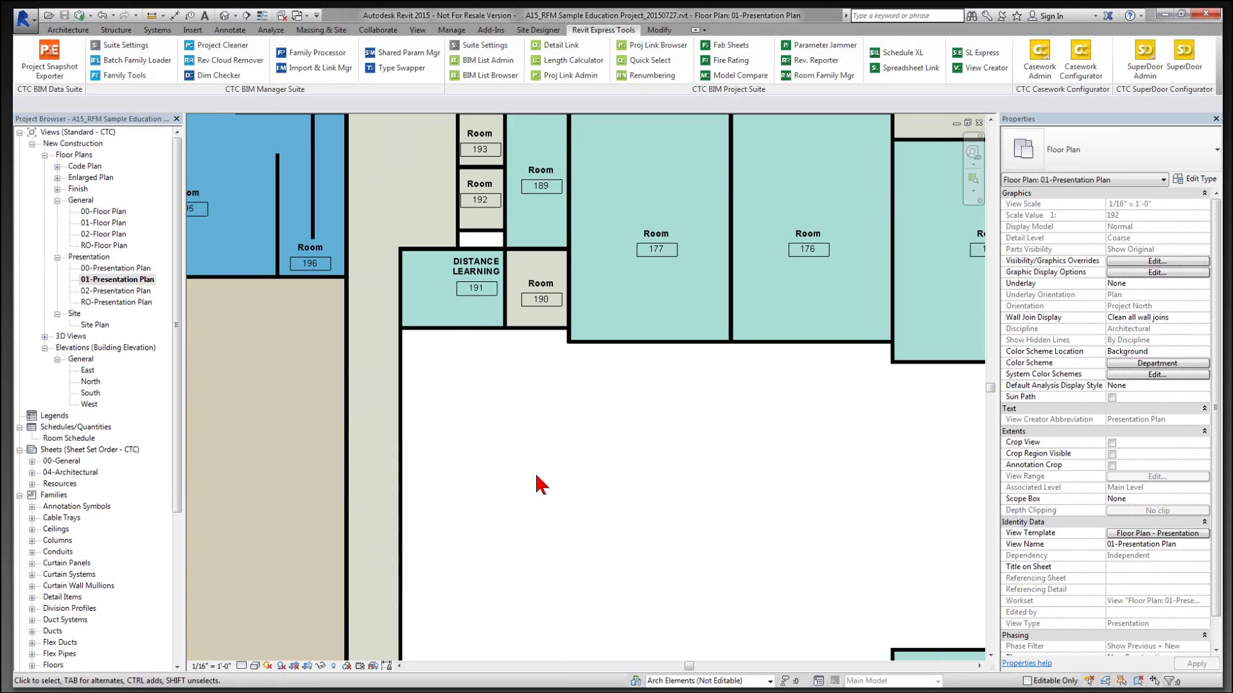
scroll(545, 485, down, 1)
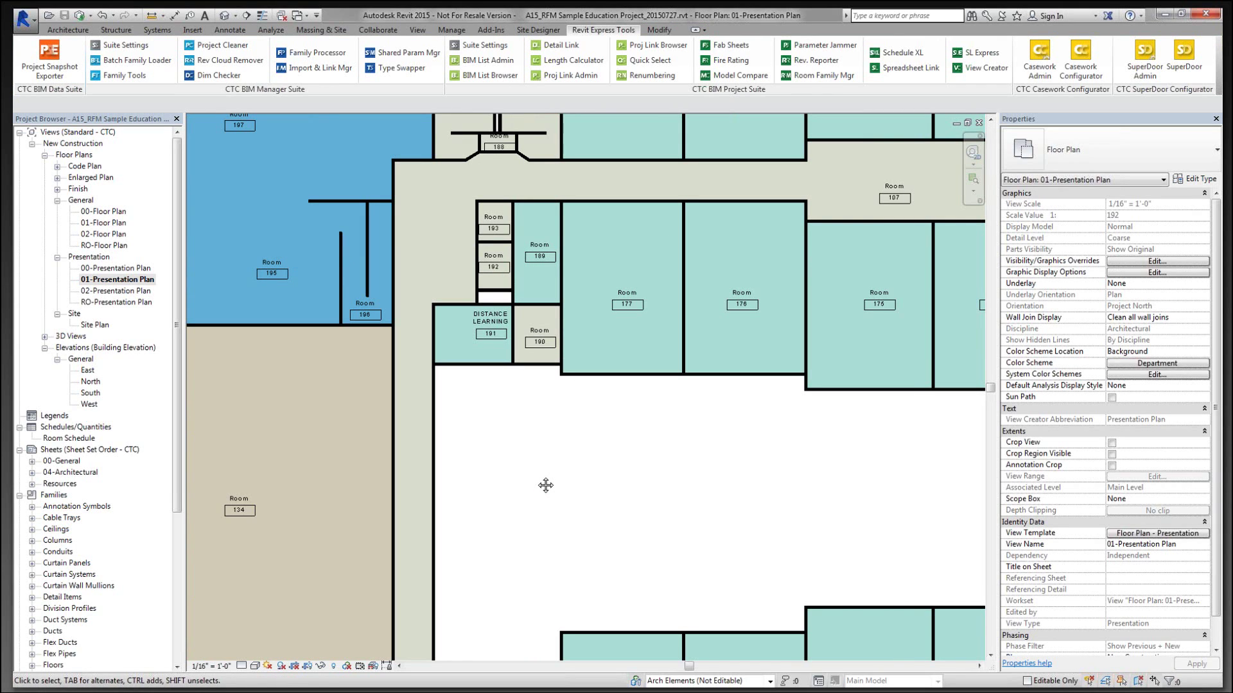
middle_drag(533, 379, 498, 197)
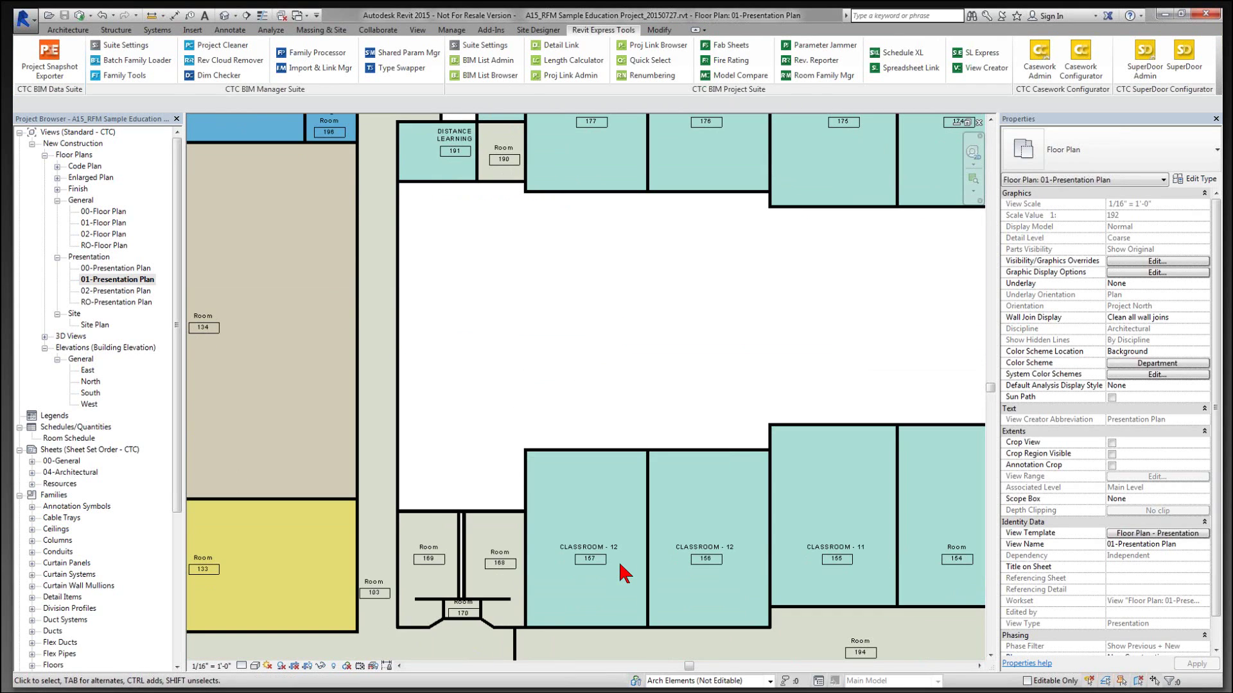
Step: Synchronize the project with central using Compact Central Model, and open Room Family Manager
click(79, 14)
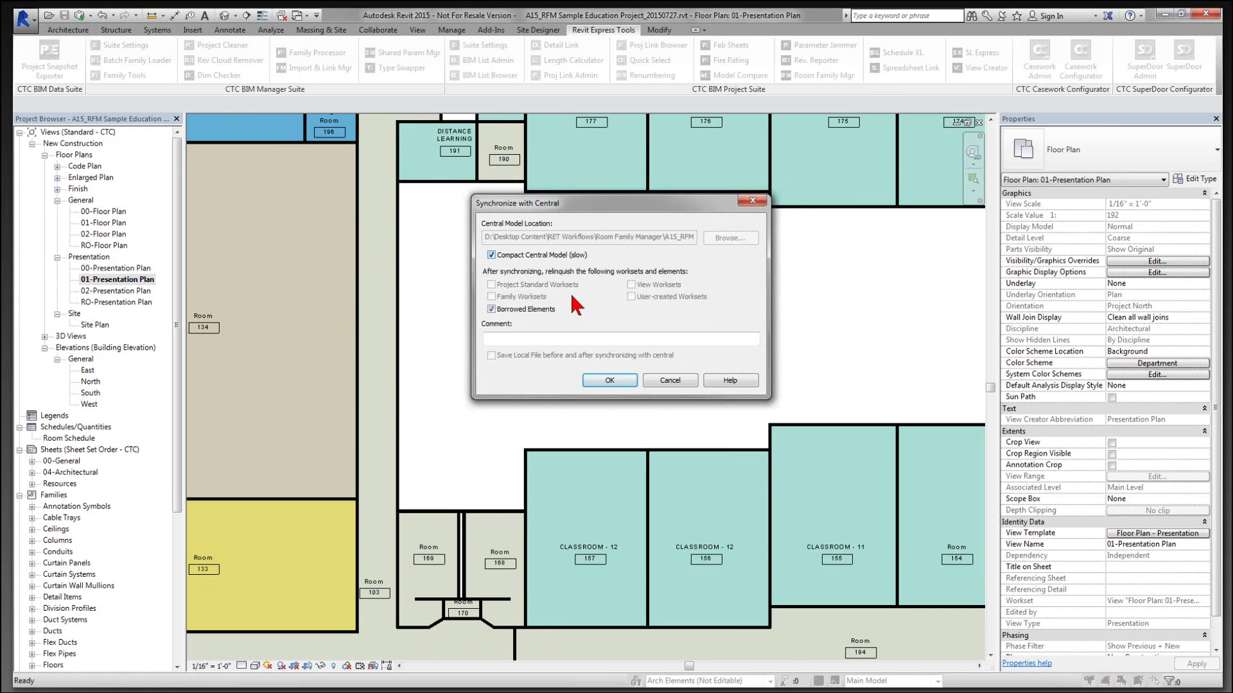
click(606, 381)
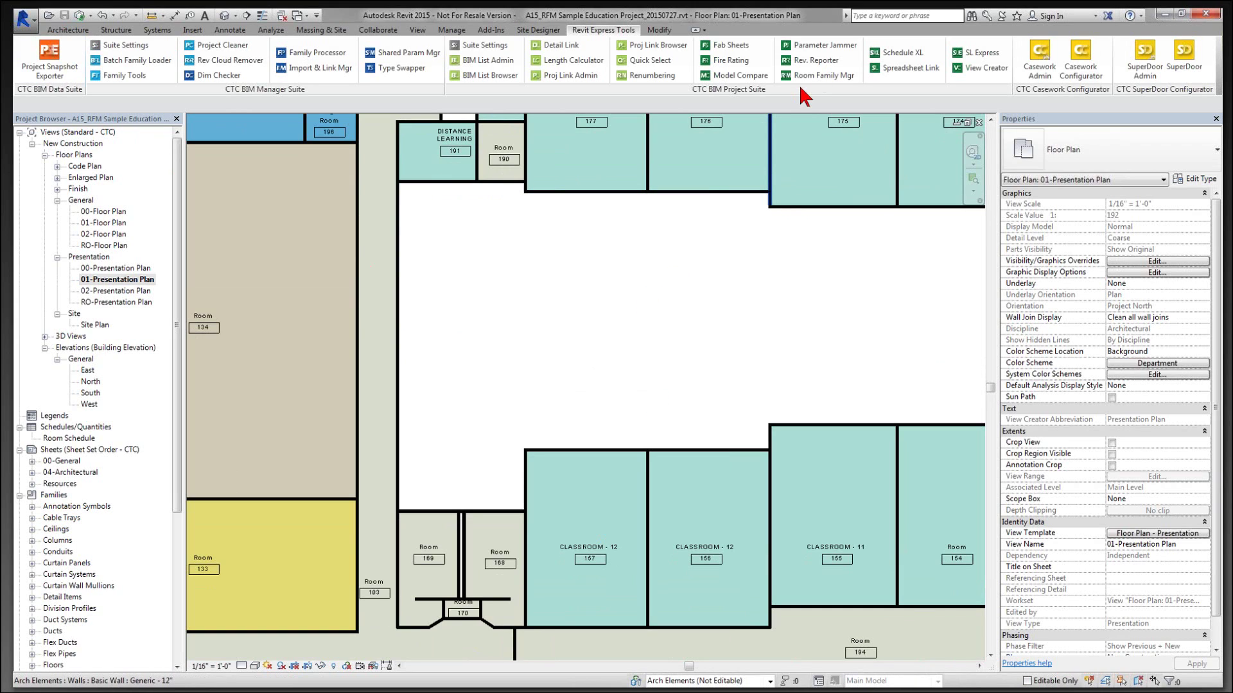
click(820, 78)
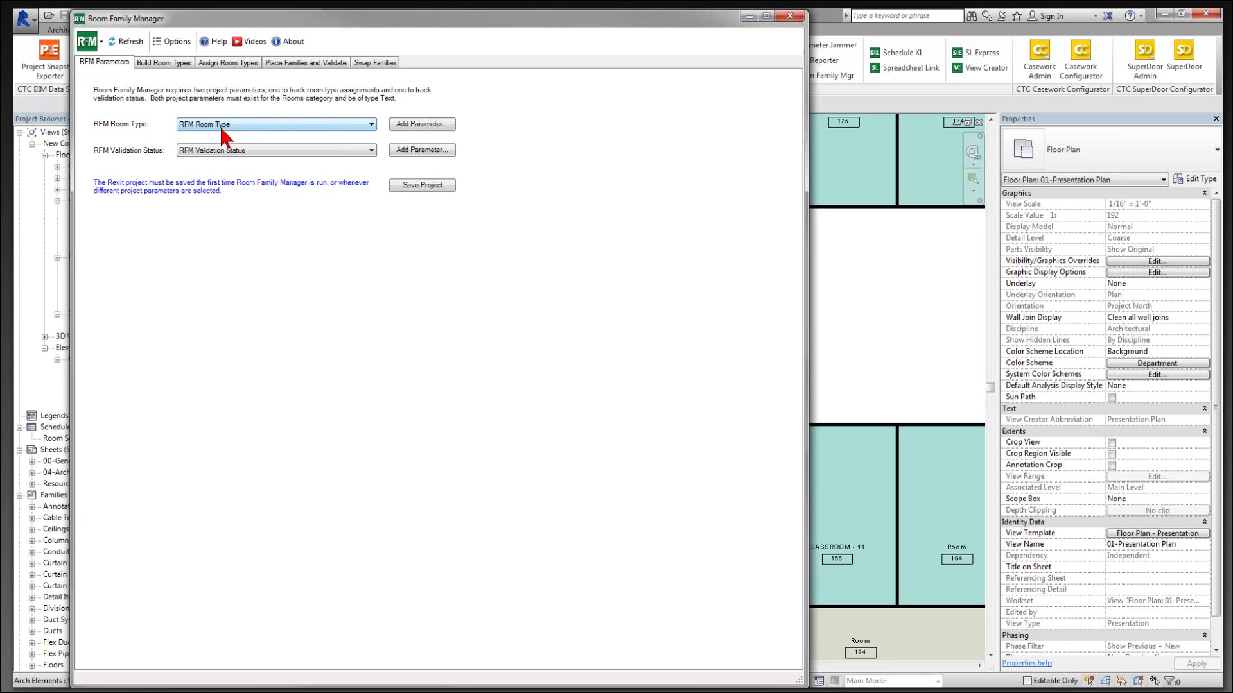
Step: Inspect the name offered for a new RFM Room Type parameter and the list of existing parameters available for it
click(413, 130)
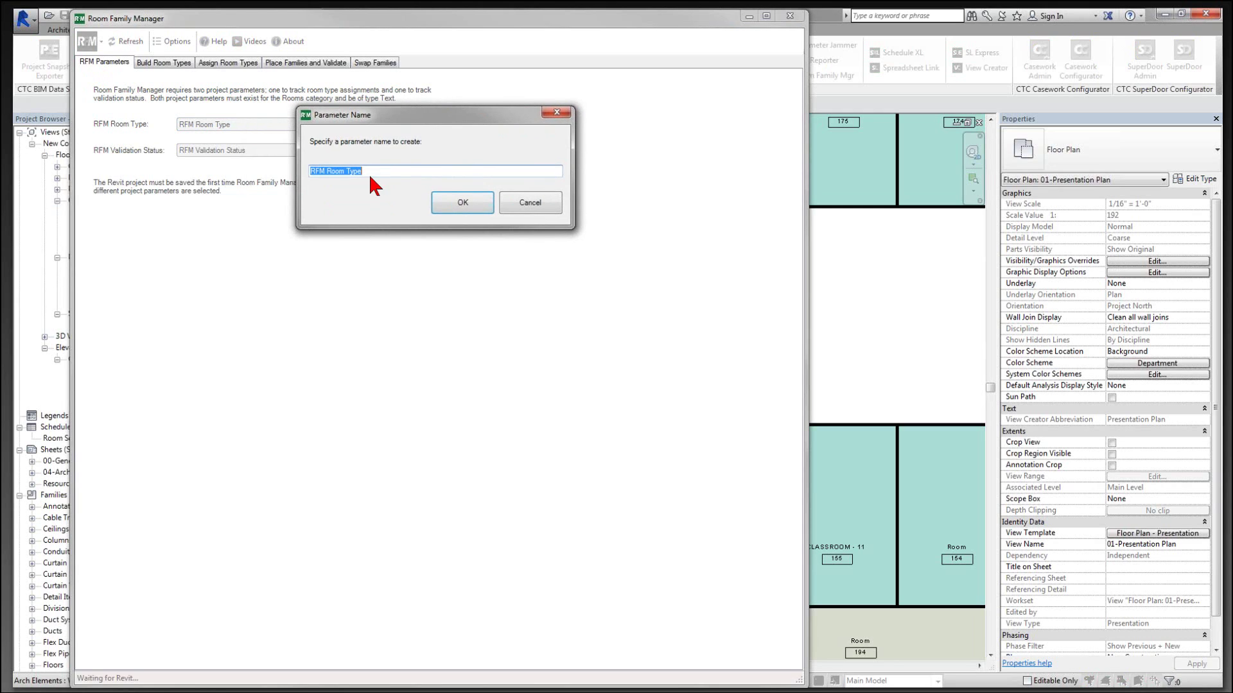
drag(368, 172, 310, 172)
click(525, 203)
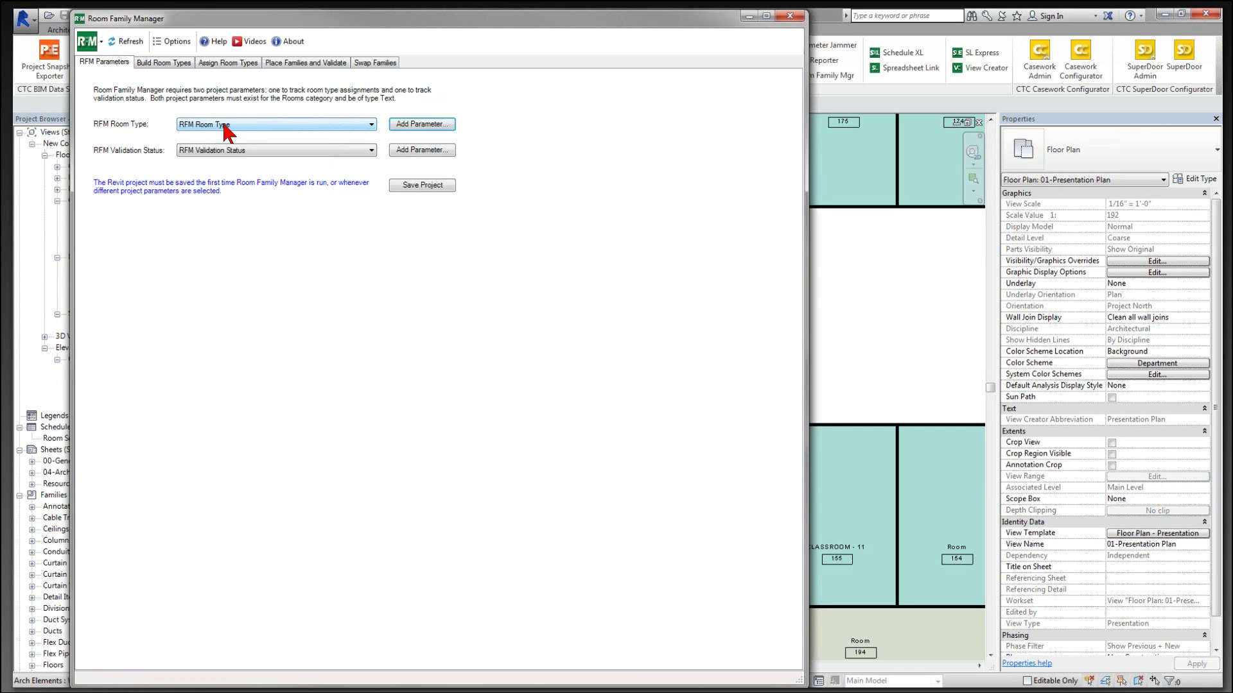
click(233, 125)
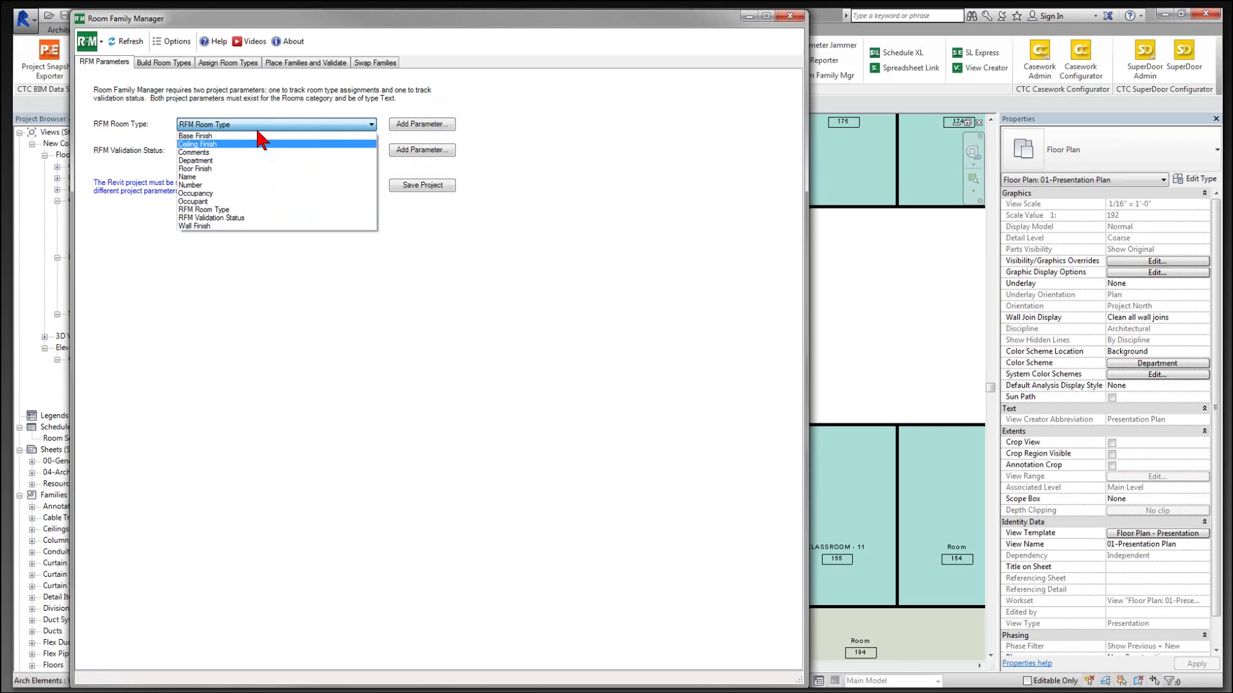
click(267, 286)
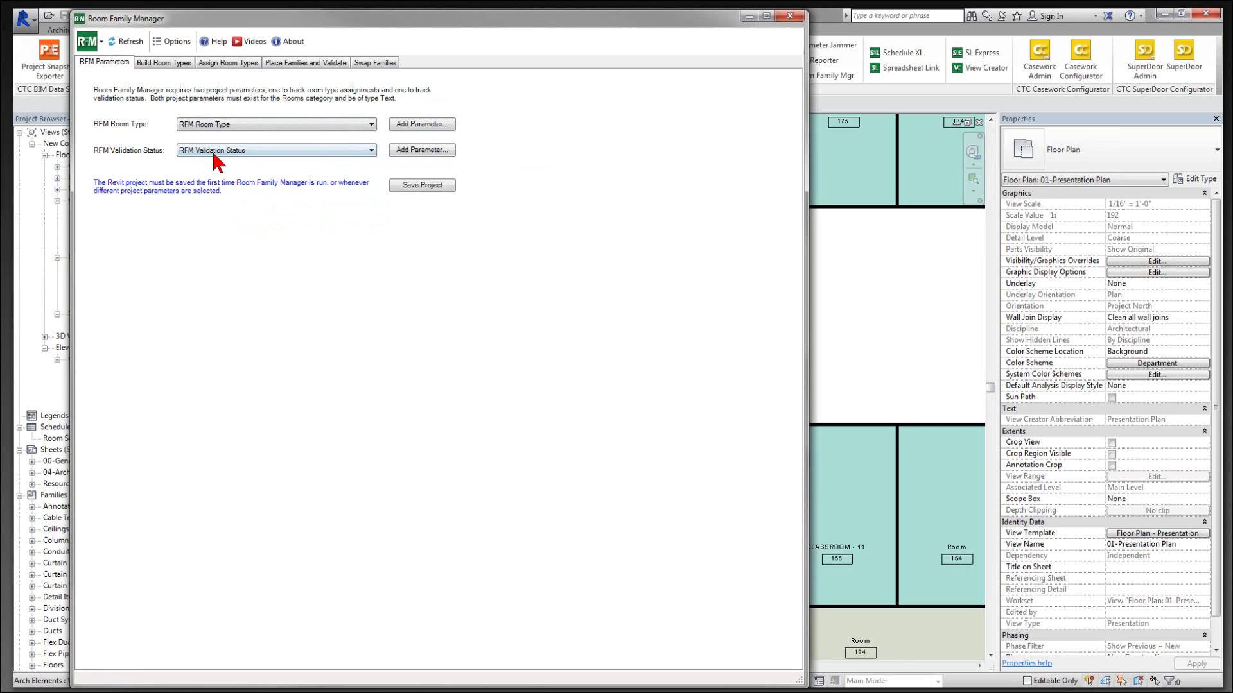
Step: Inspect the existing parameters available for RFM Validation Status and the name offered for creating a new one
click(278, 150)
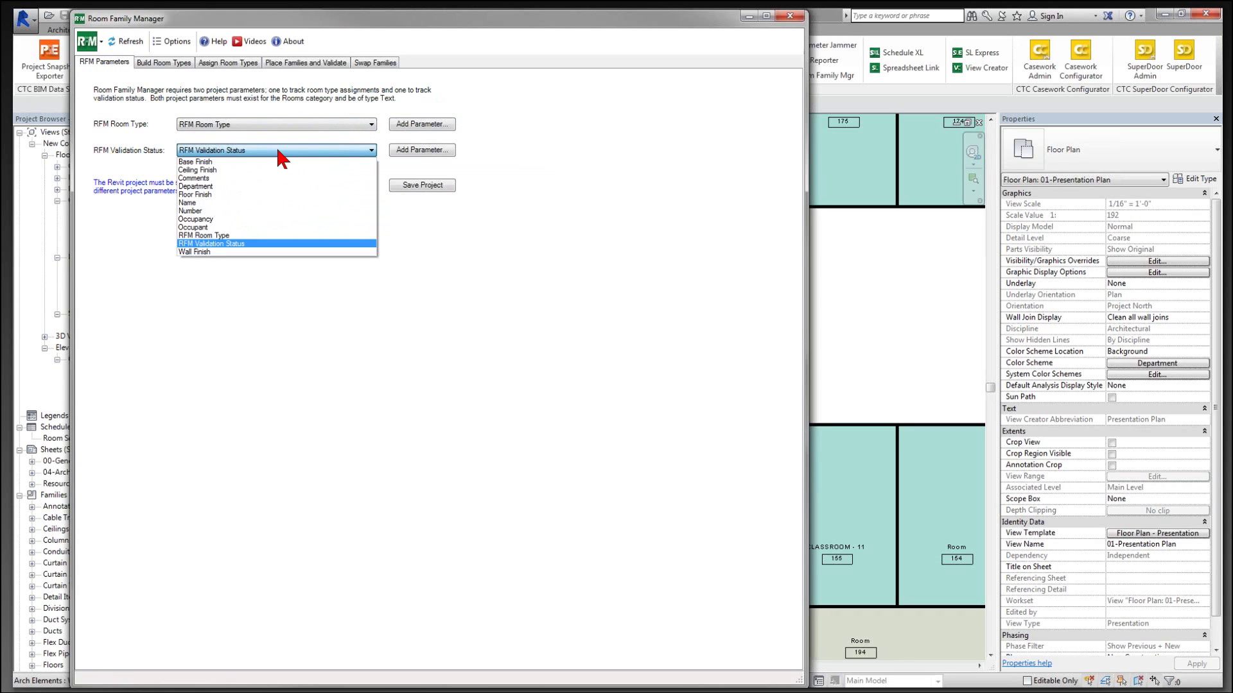
click(336, 150)
click(422, 149)
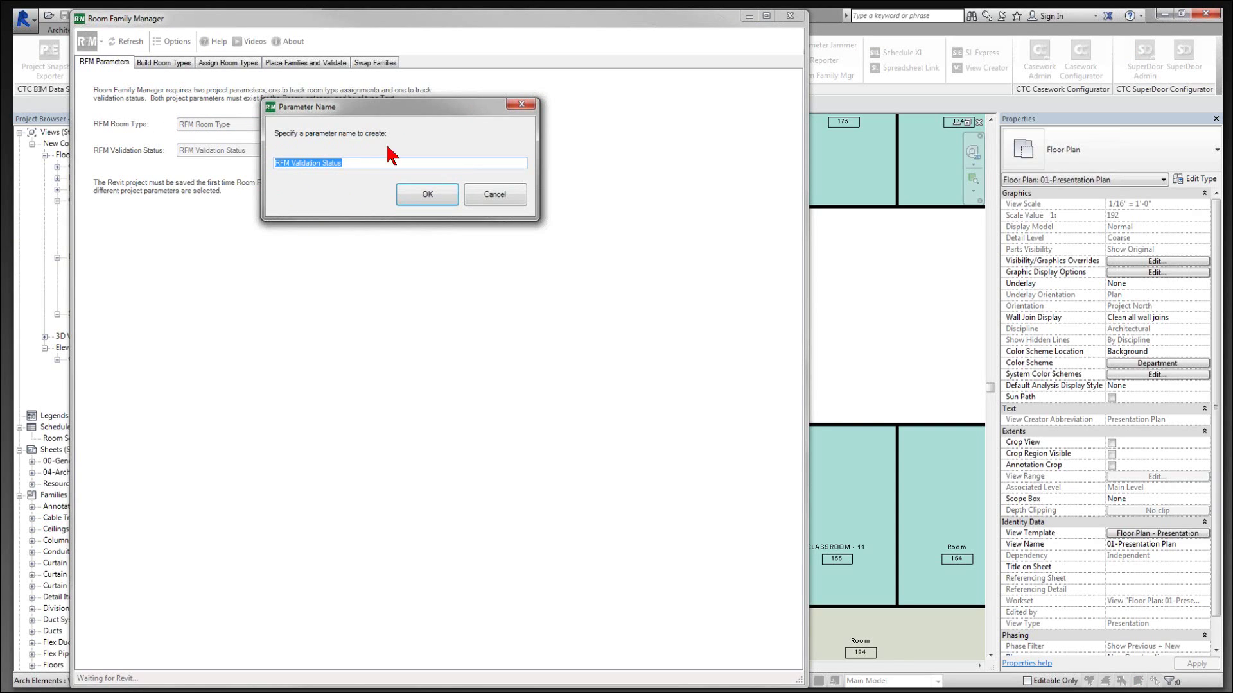
click(493, 200)
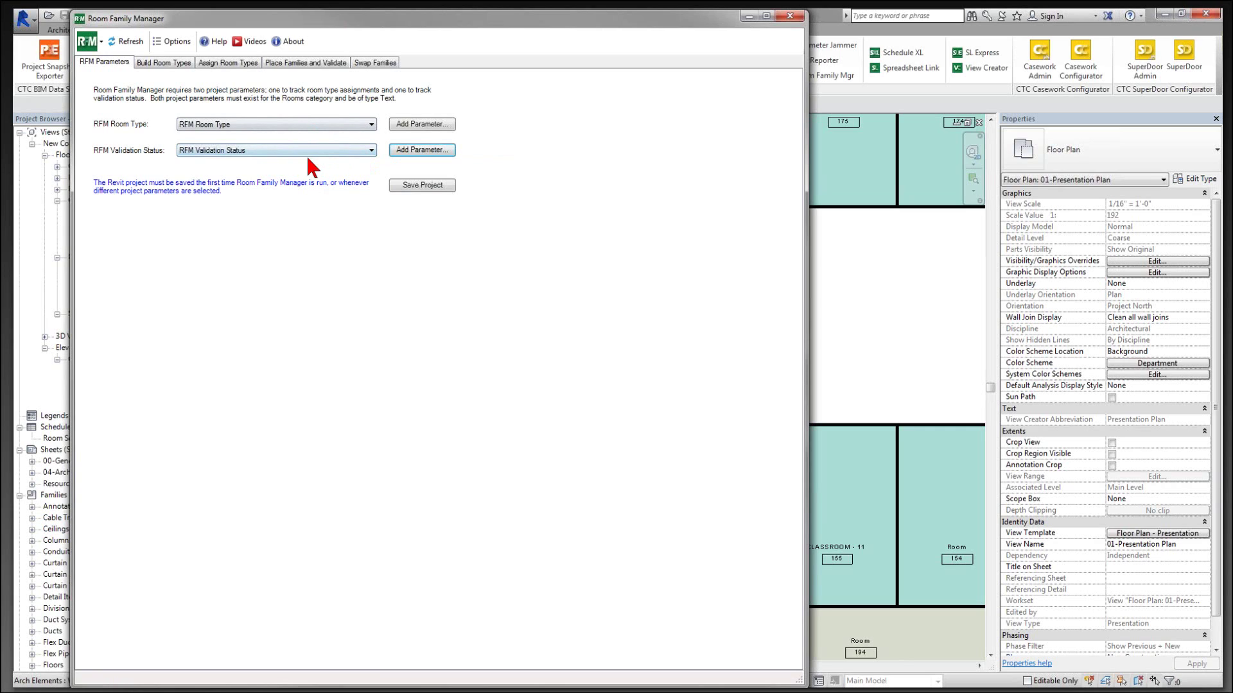
Step: Save the RFM Room Type and RFM Validation Status parameter choices to the project
click(429, 185)
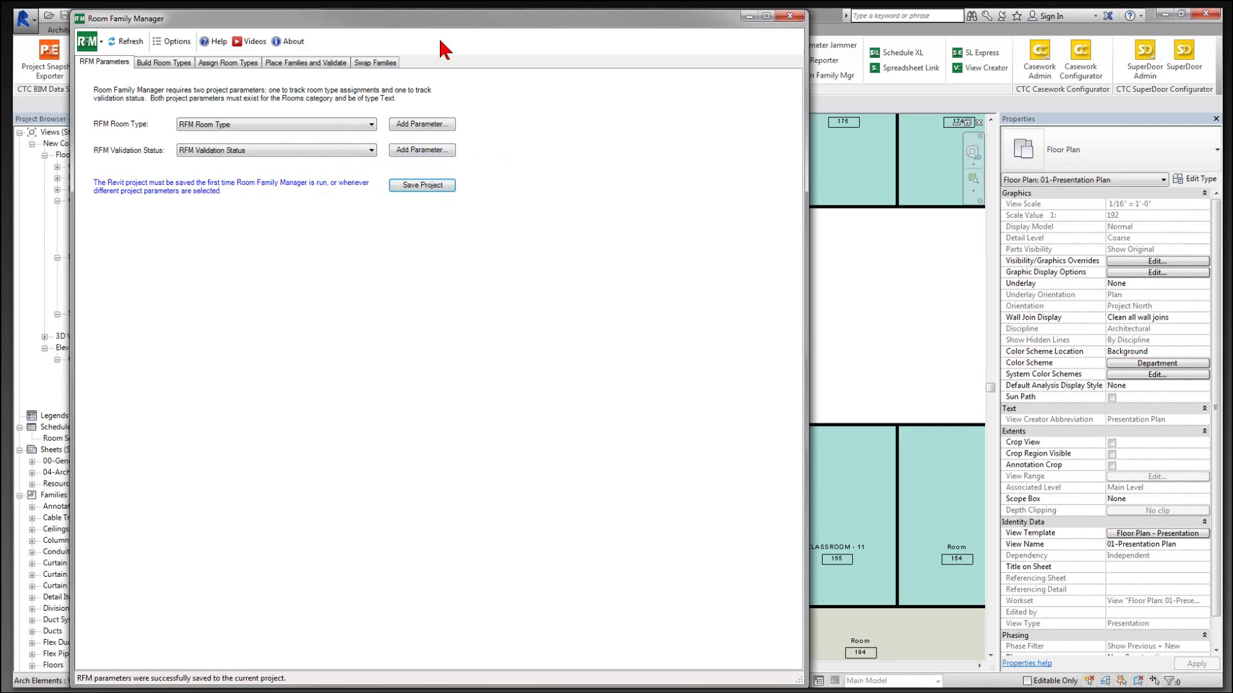
drag(446, 20, 462, 24)
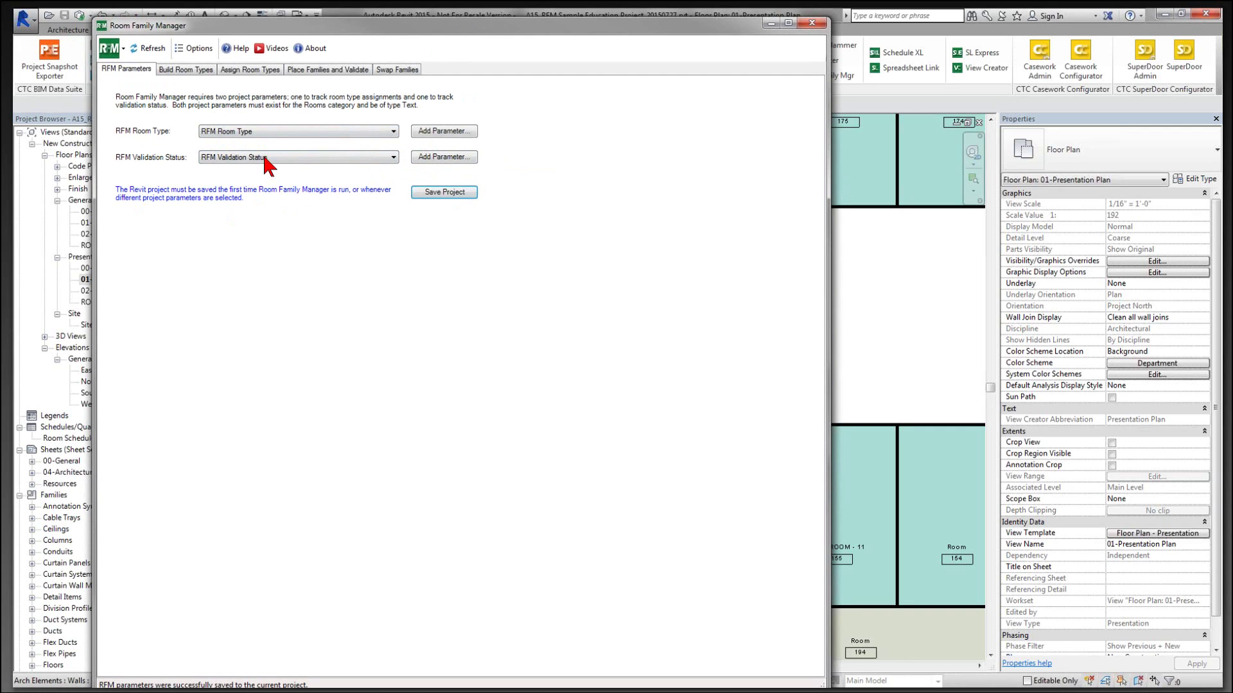
Step: Load the room type definitions from Educational Sample.xlsx for building room types
click(204, 71)
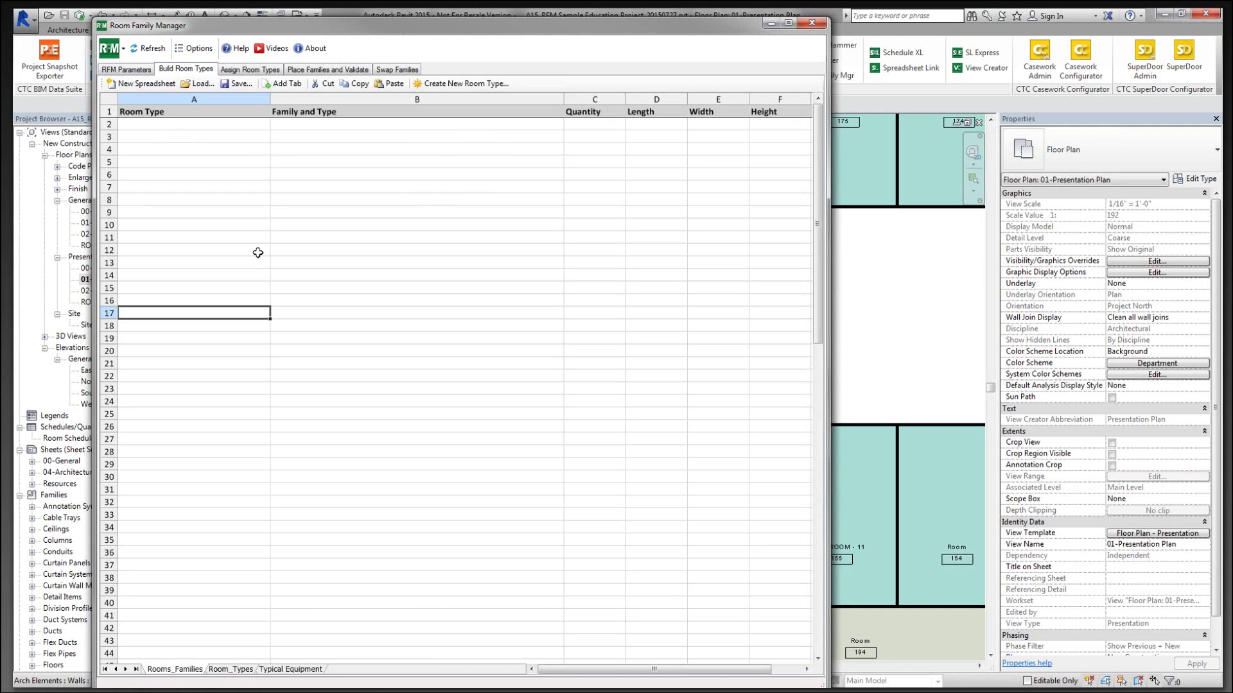
click(203, 93)
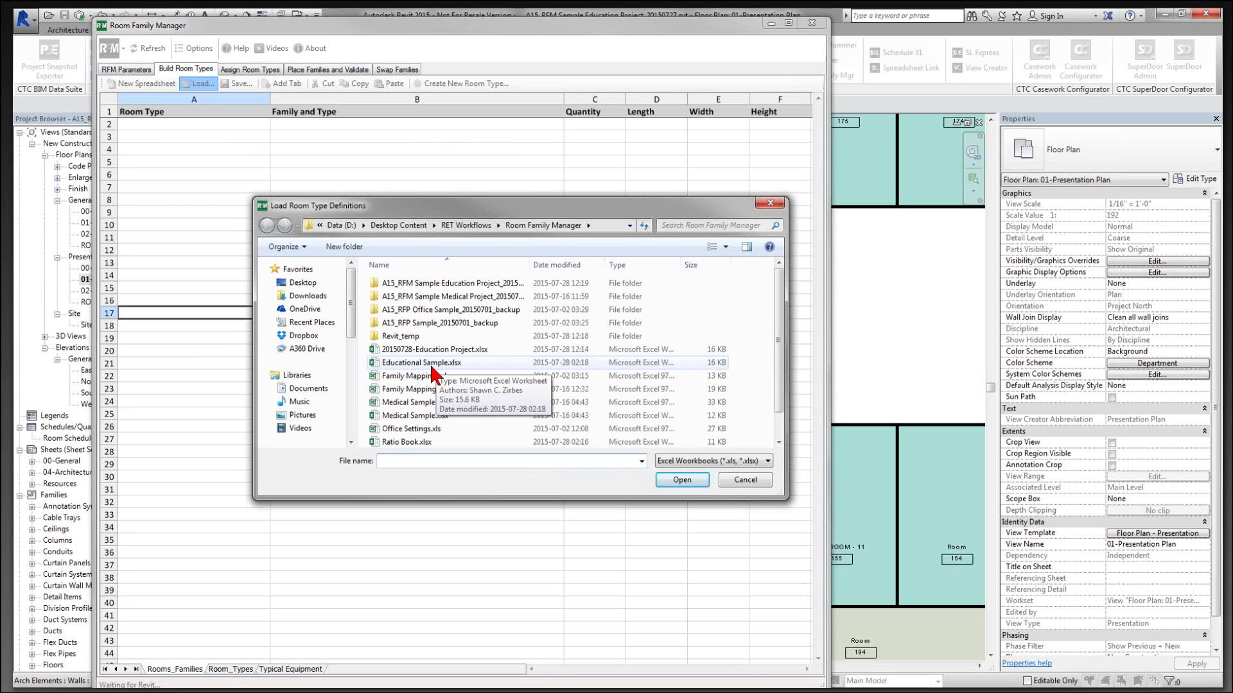
click(421, 363)
double_click(430, 367)
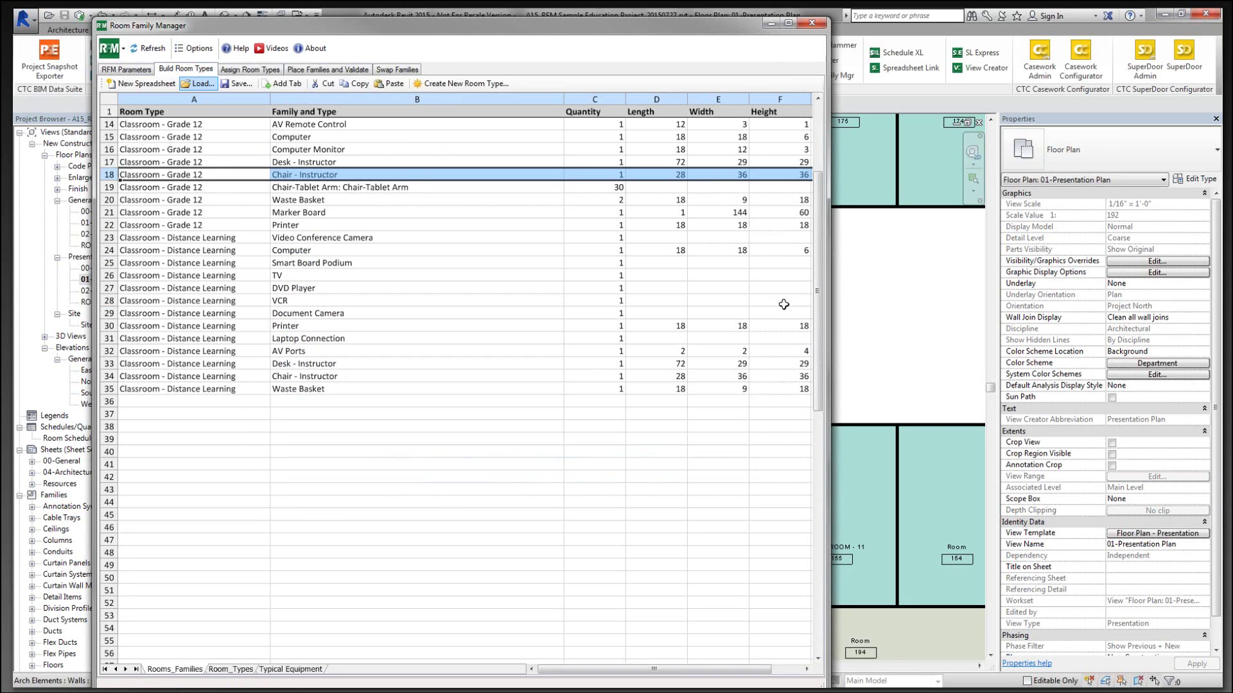
Step: Review the families listed per room type in Rooms_Families and the item dimensions on the Typical Equipment sheet
drag(817, 301, 820, 222)
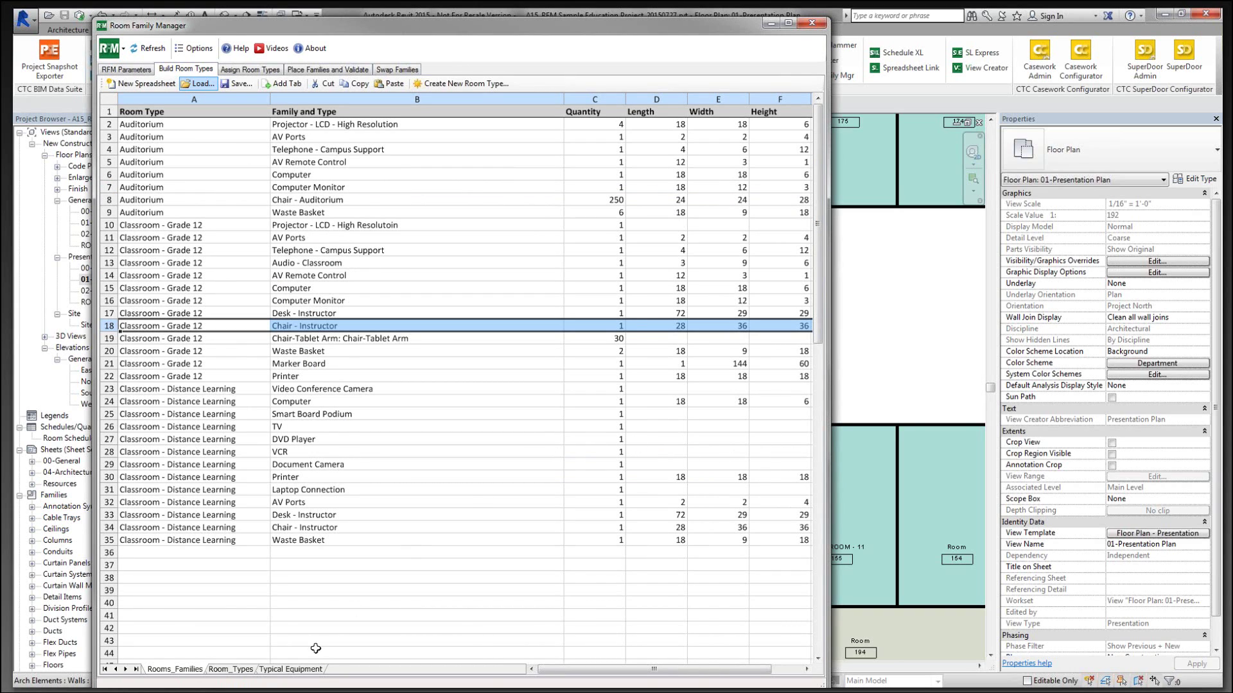
click(290, 669)
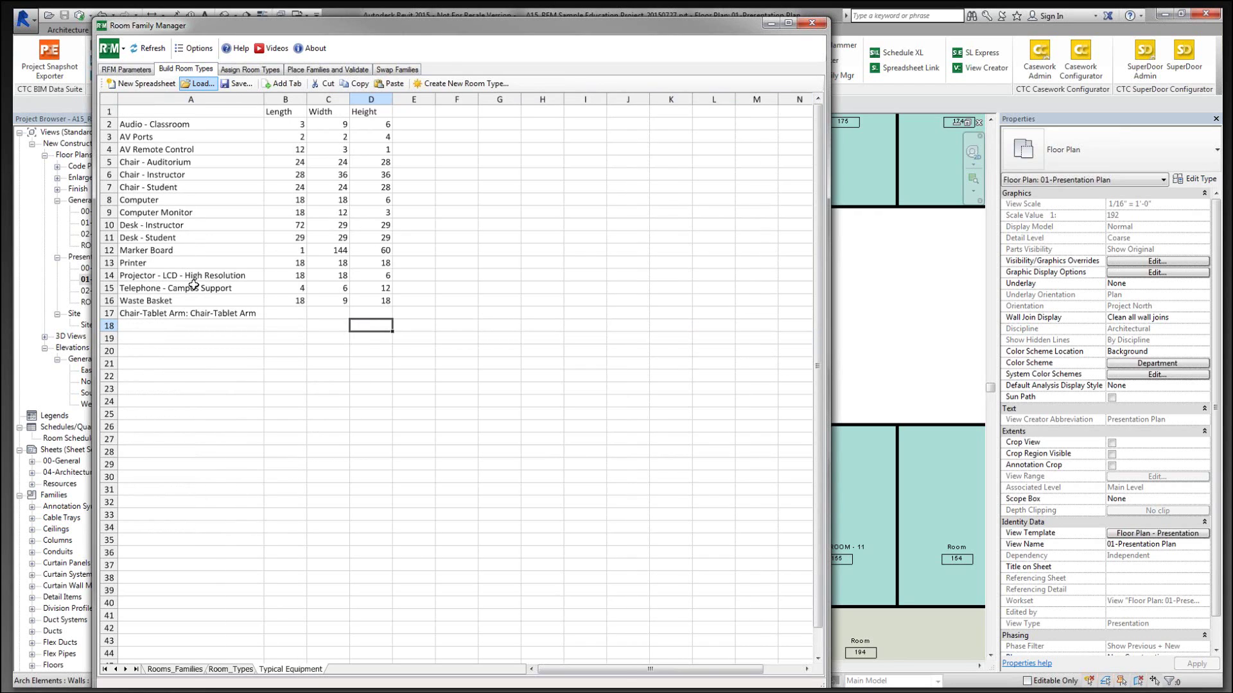
click(191, 669)
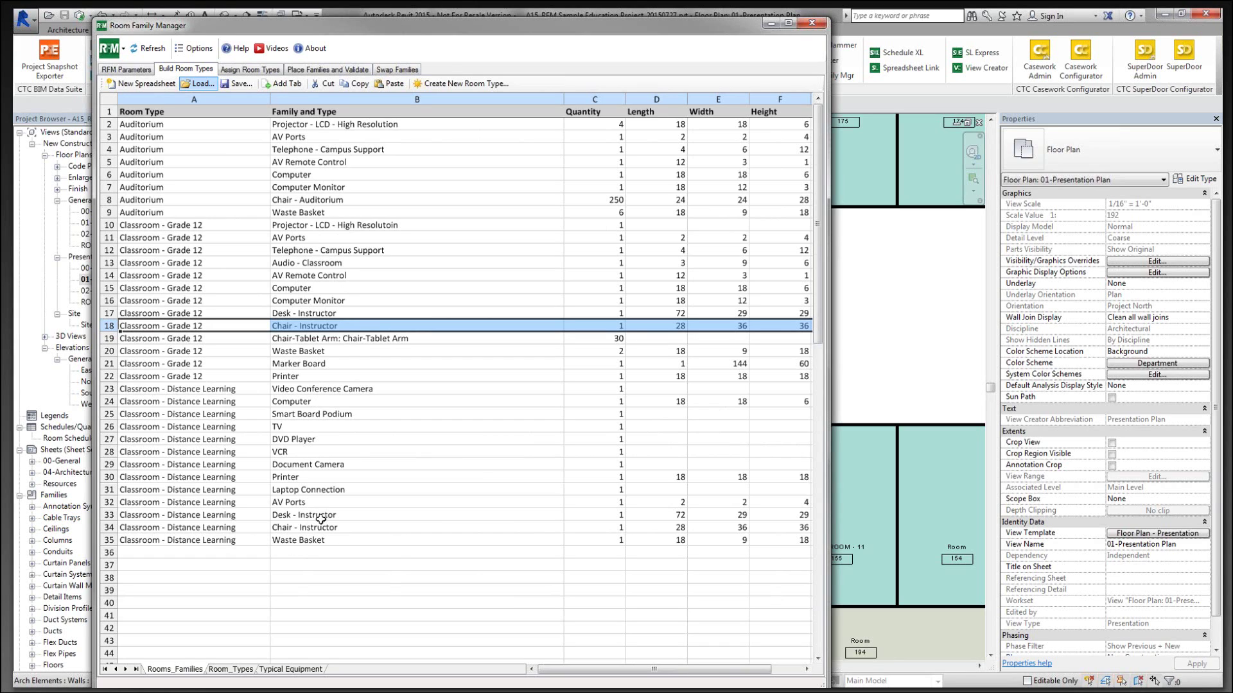
click(317, 428)
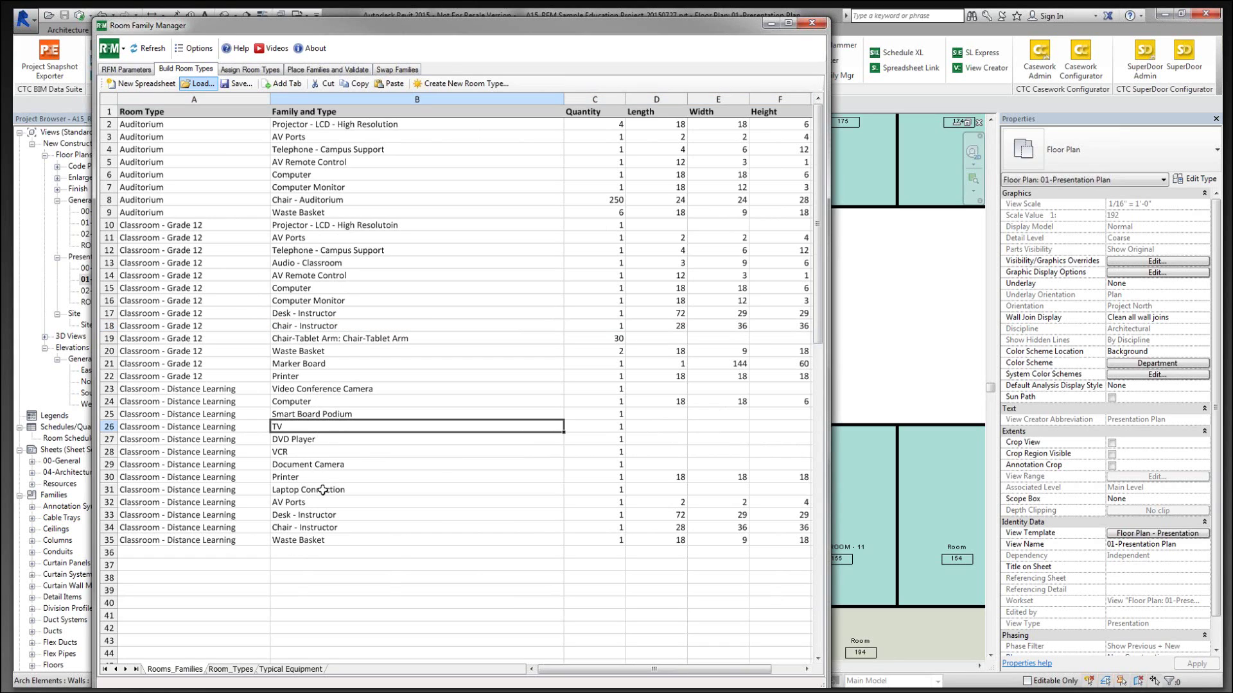
click(319, 442)
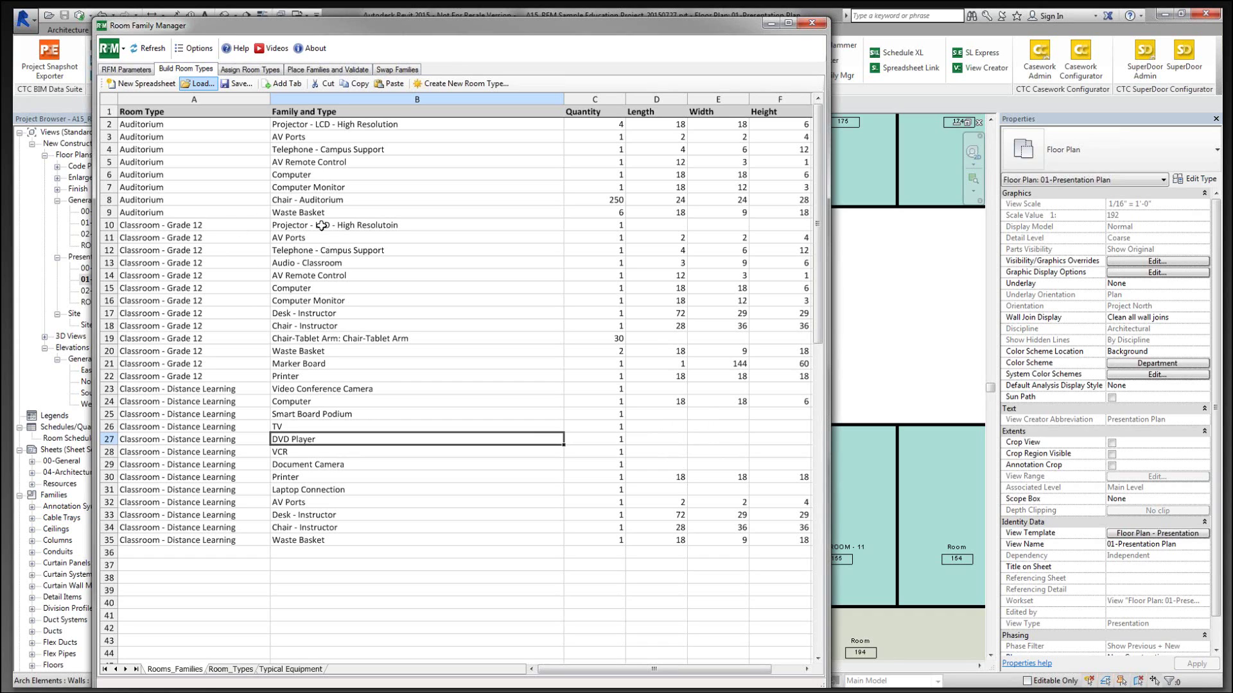
click(312, 342)
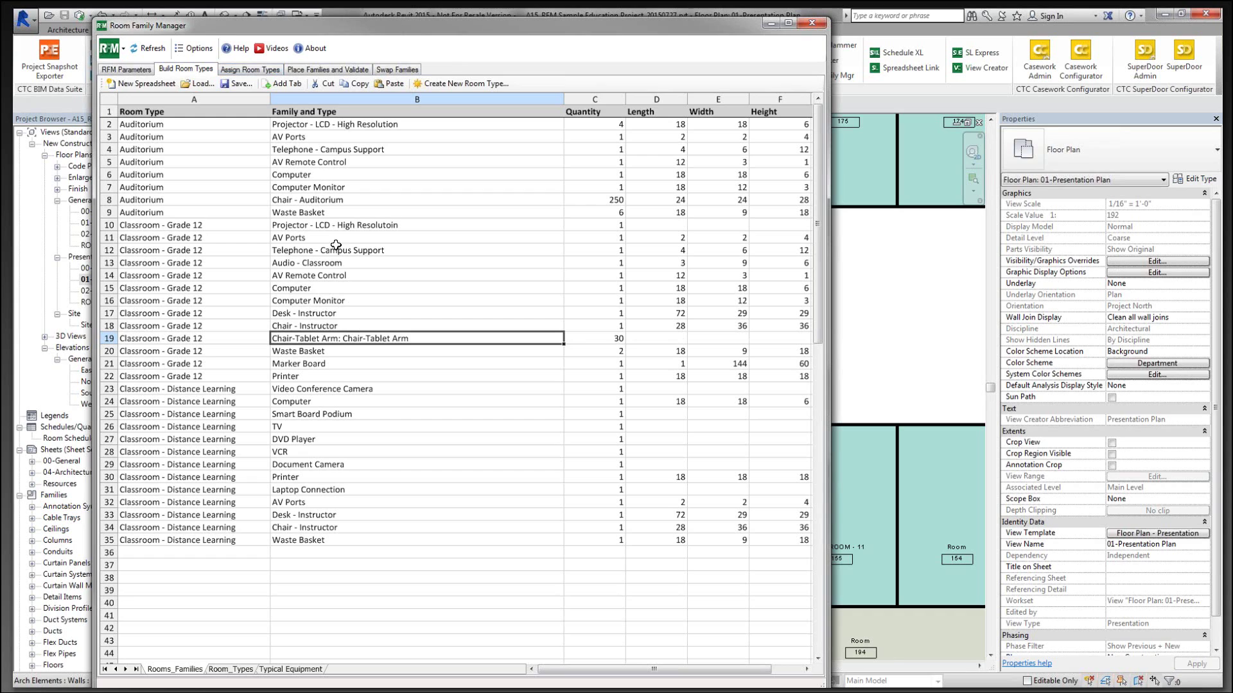
Step: Assign the Classroom - Grade 12 room type to both CLASSROOM - 12 rooms, 156 and 157
click(268, 70)
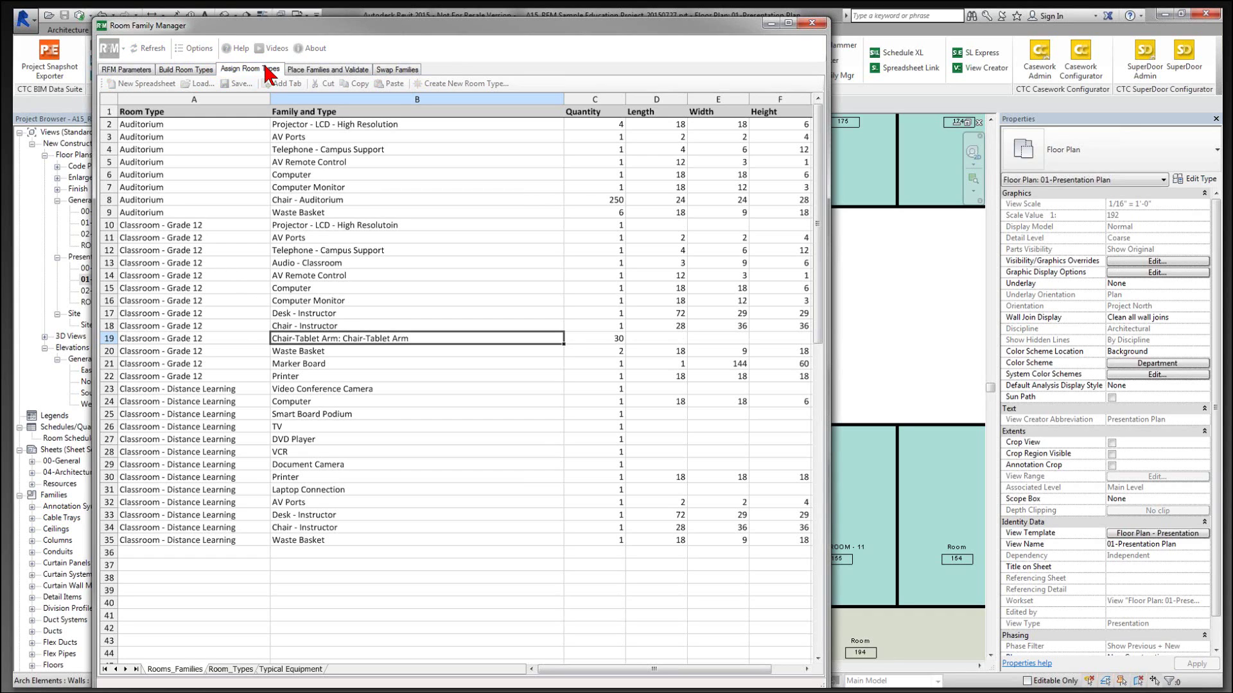
click(257, 101)
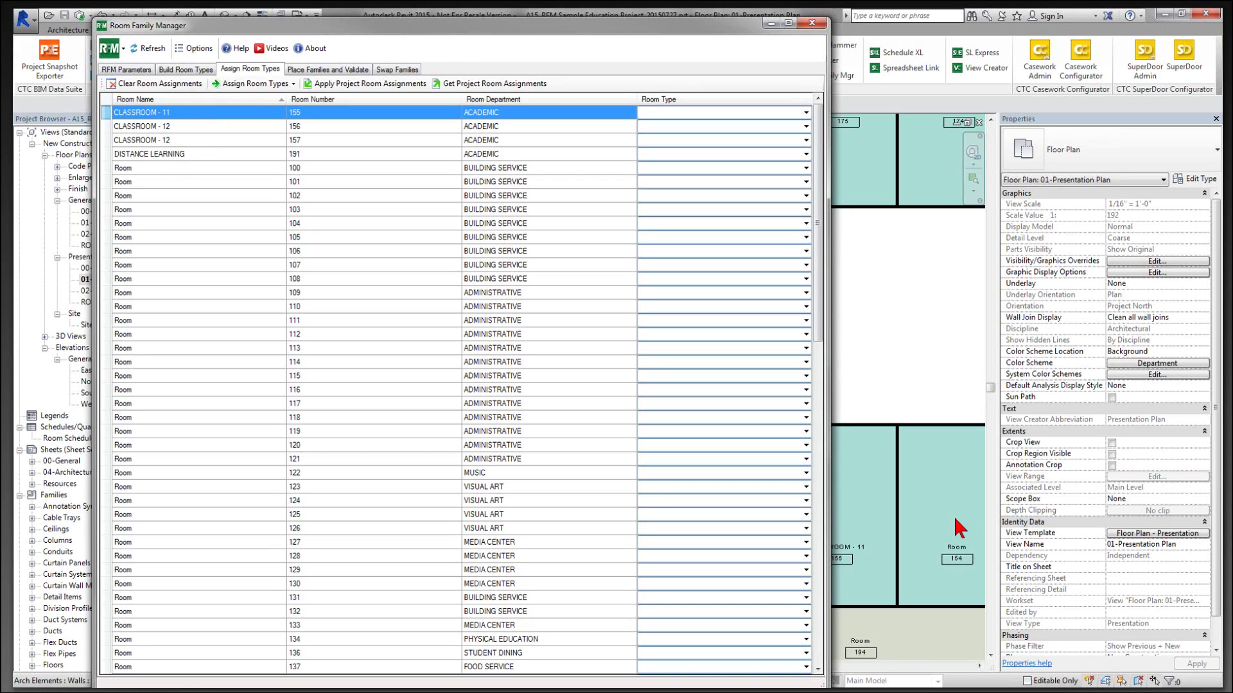
click(196, 126)
click(203, 135)
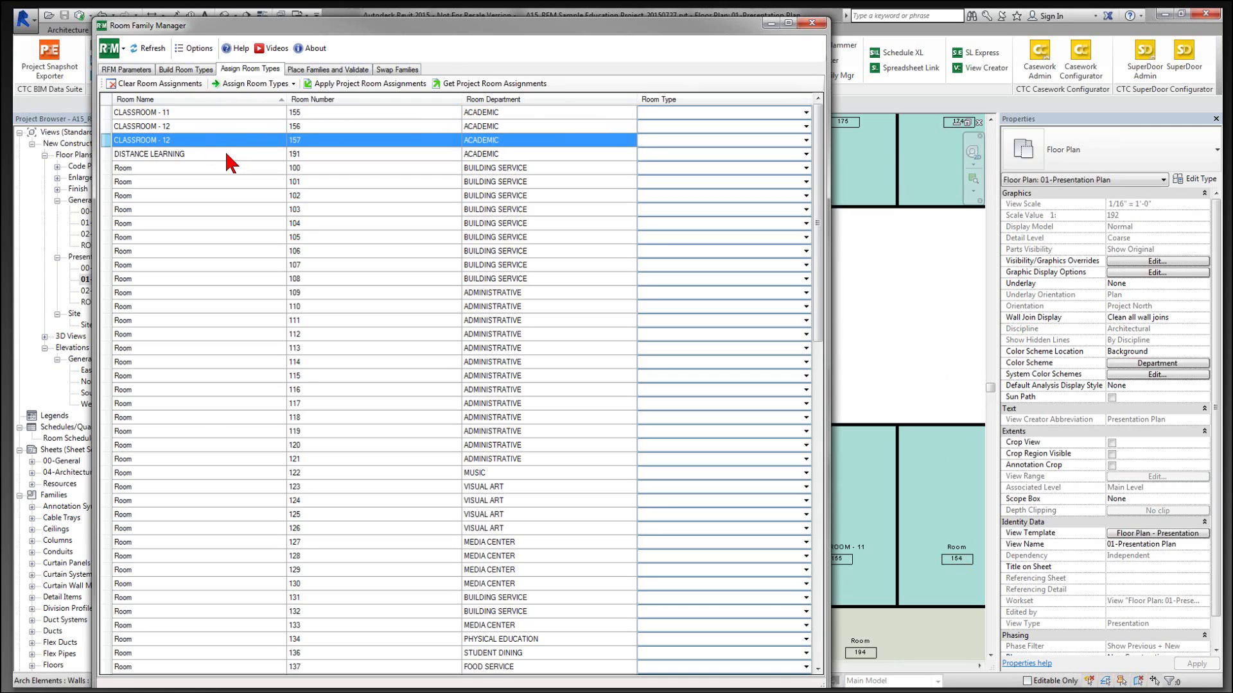
click(228, 154)
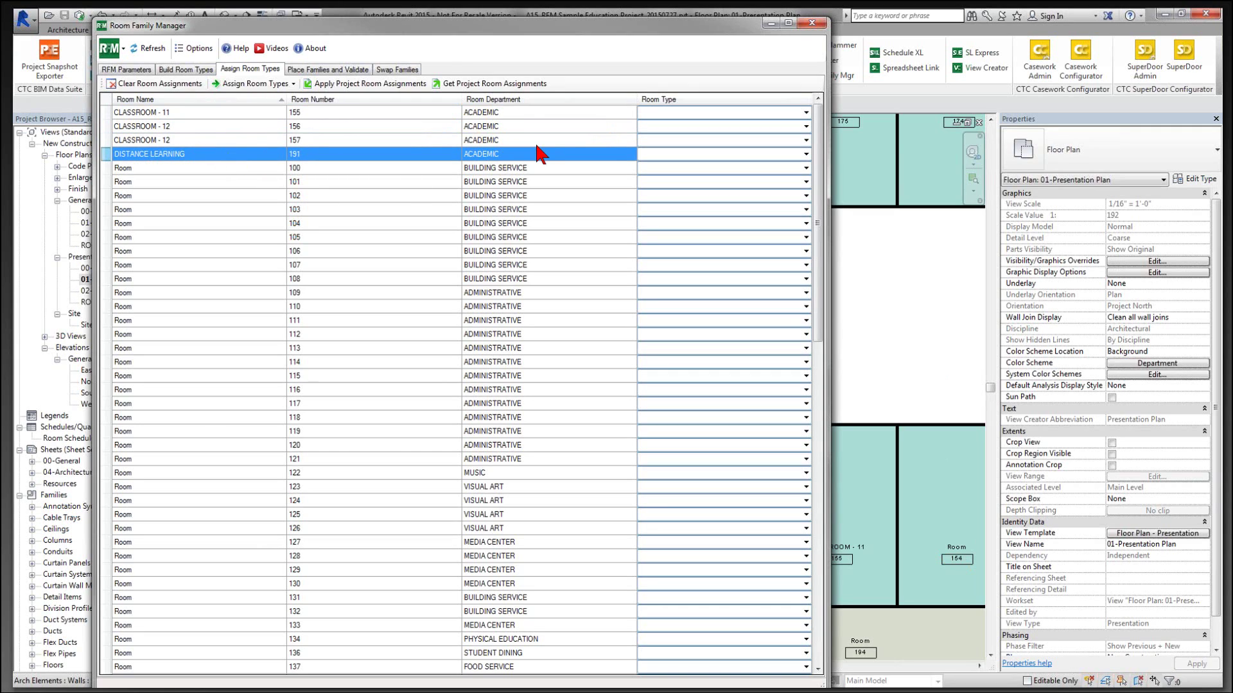
click(224, 126)
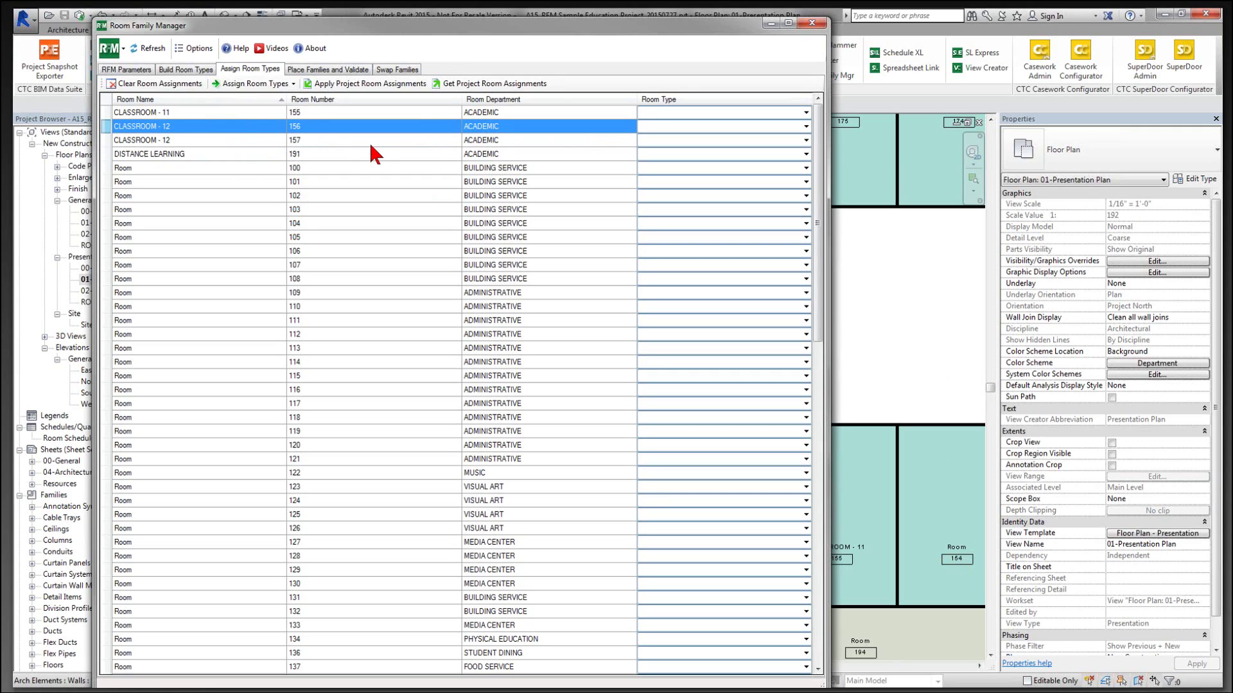
shift+click(106, 140)
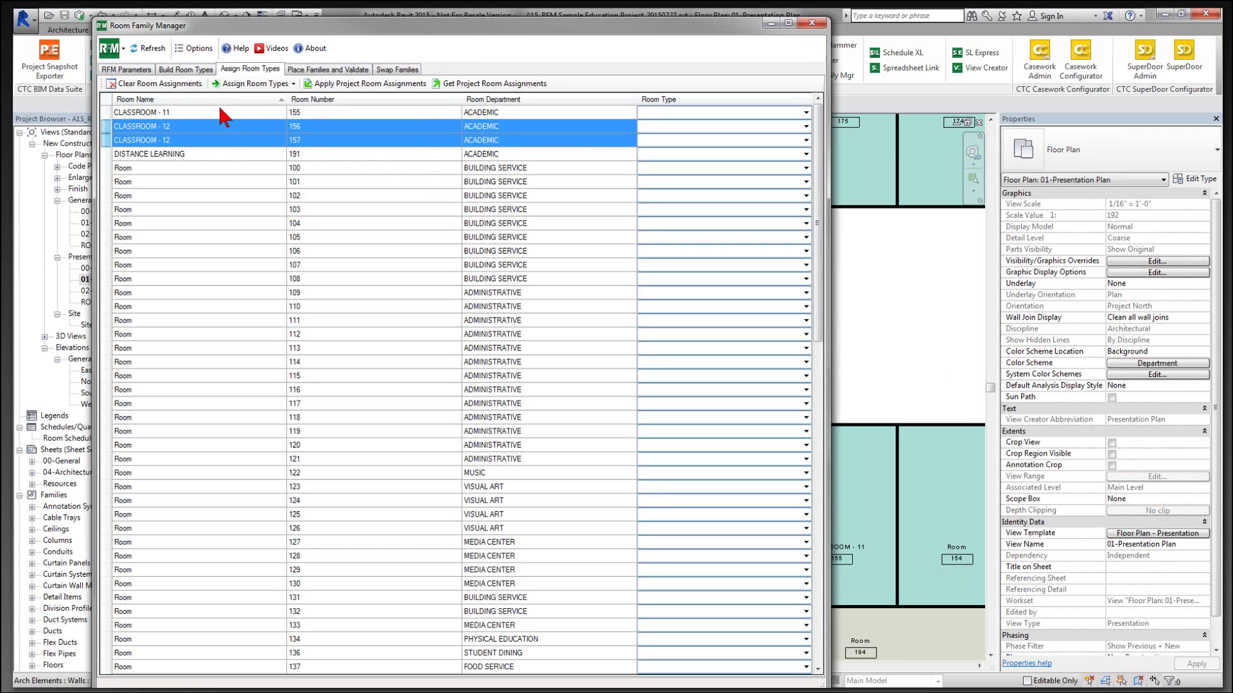
click(291, 85)
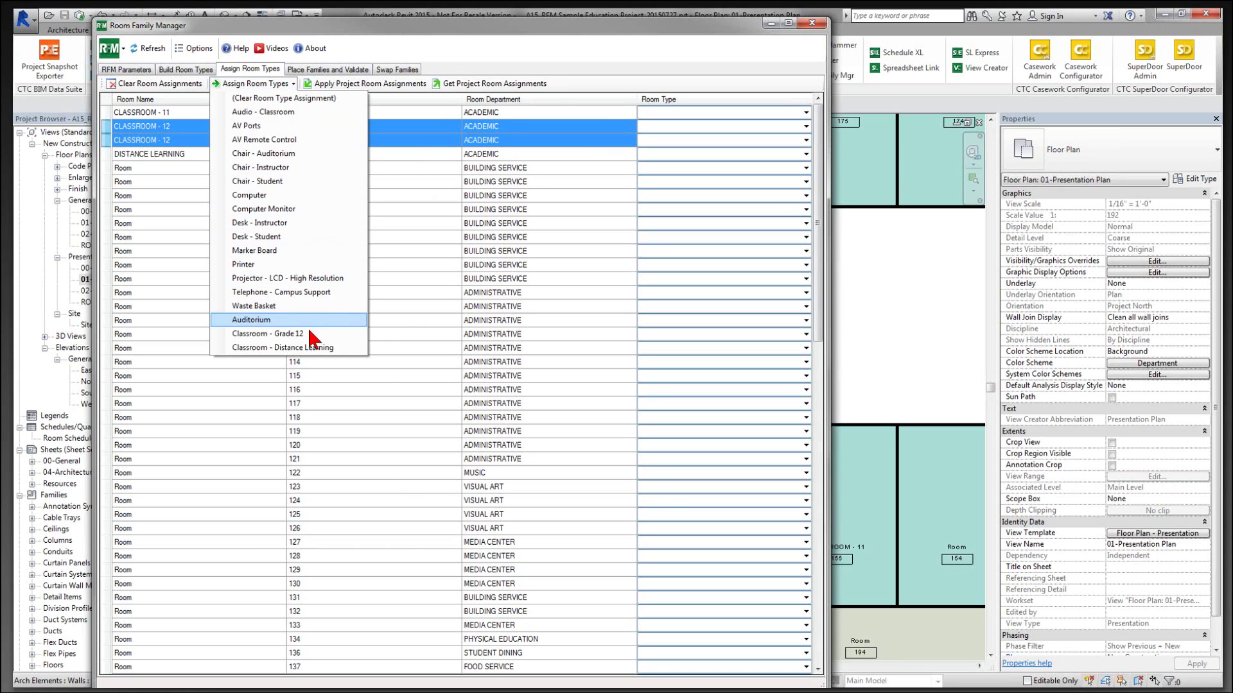
click(294, 335)
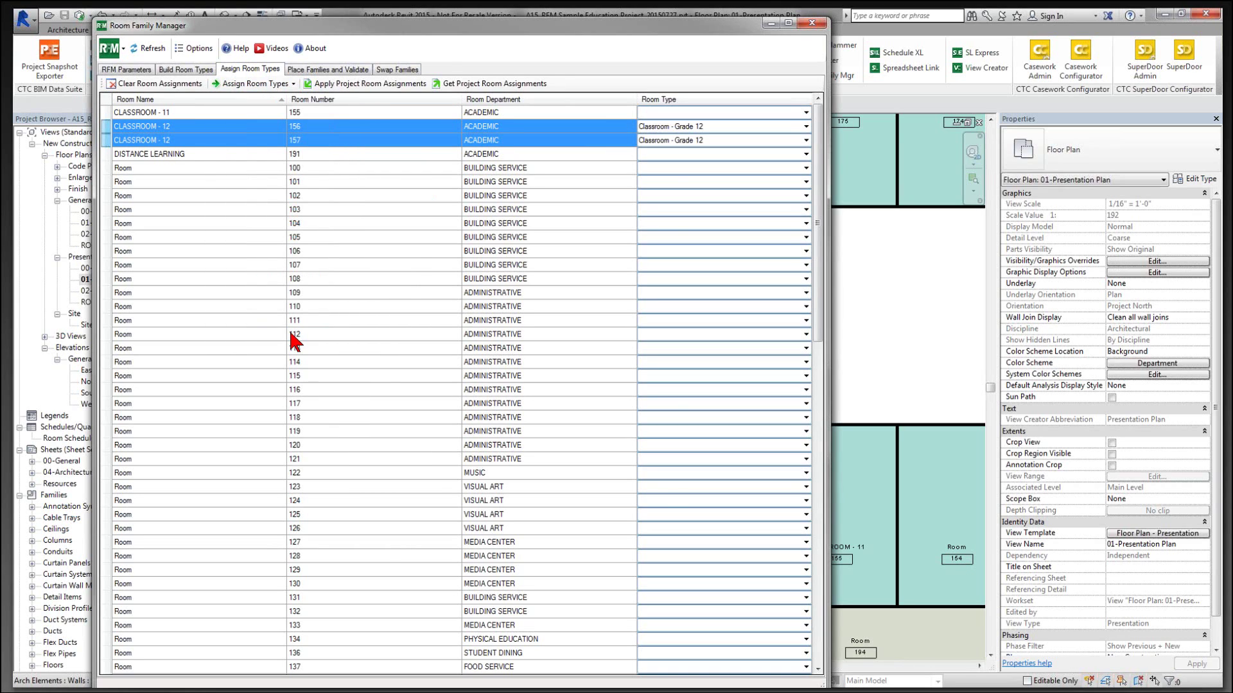
Step: Assign the Classroom - Distance Learning room type to the DISTANCE LEARNING room 191
click(204, 153)
click(271, 83)
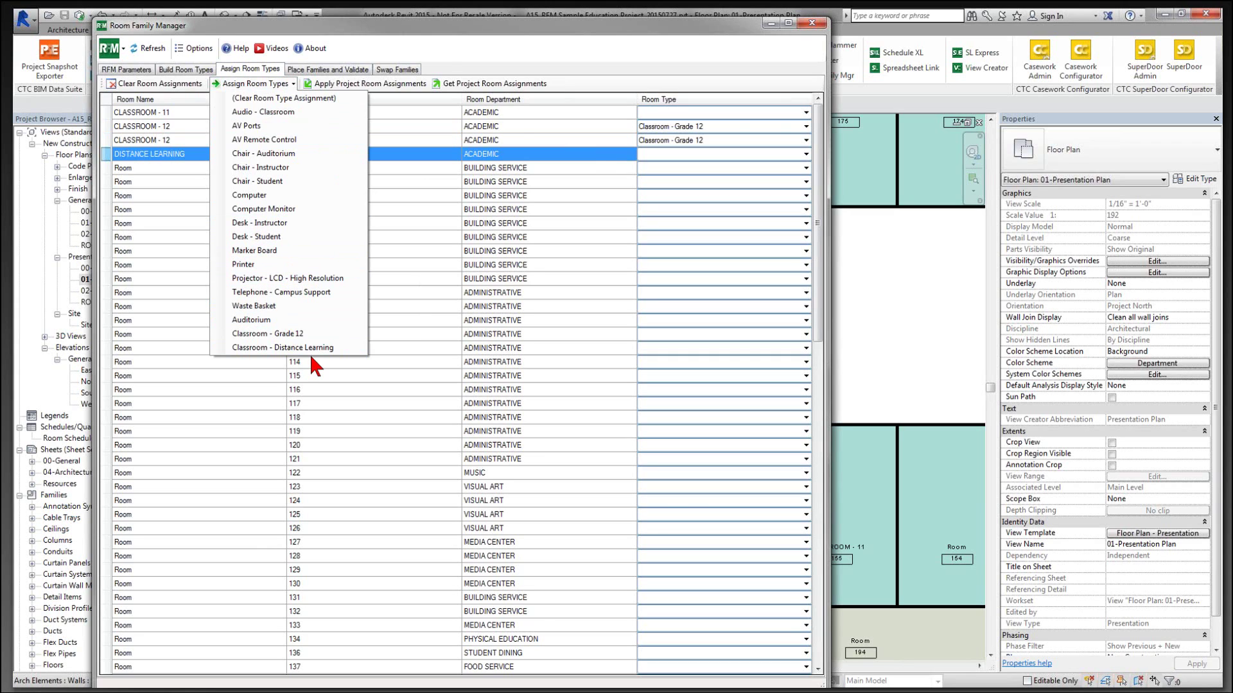
click(252, 348)
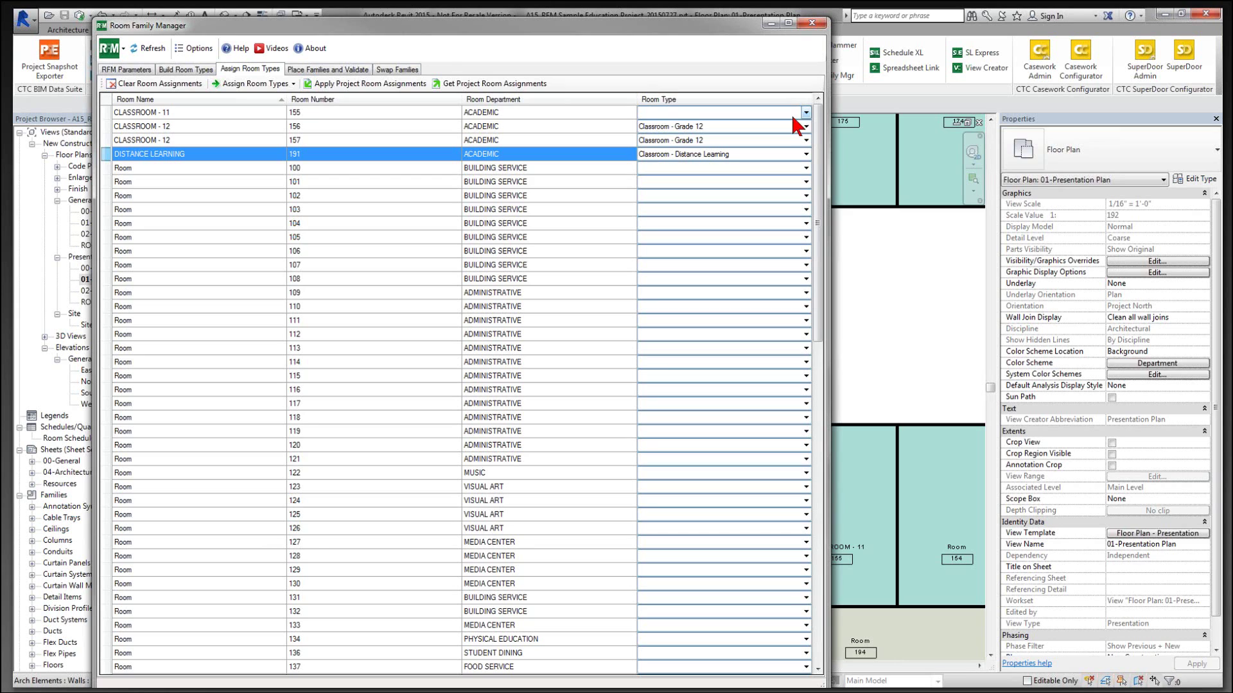
Step: Check the room type definitions for one that suits the CLASSROOM - 11 room 155
click(185, 70)
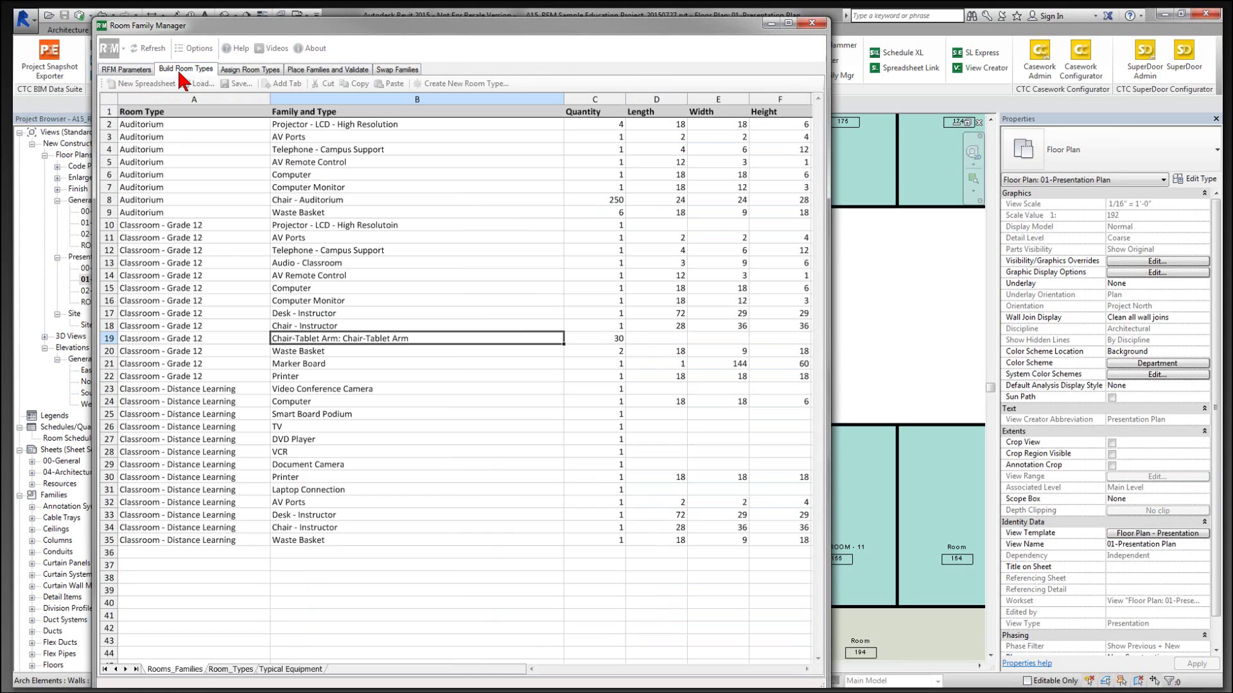
click(251, 69)
click(170, 113)
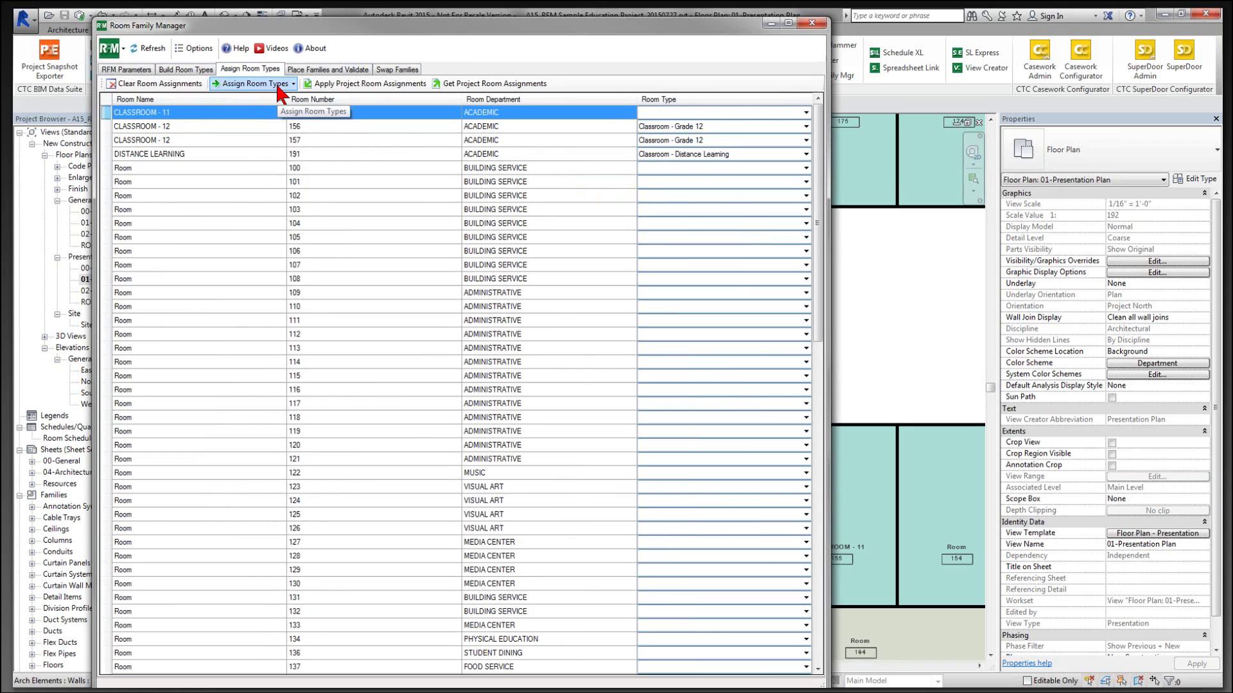
Step: Select rooms 156, 157 and 191 for family placement and review the placement options against the room type definitions
click(347, 69)
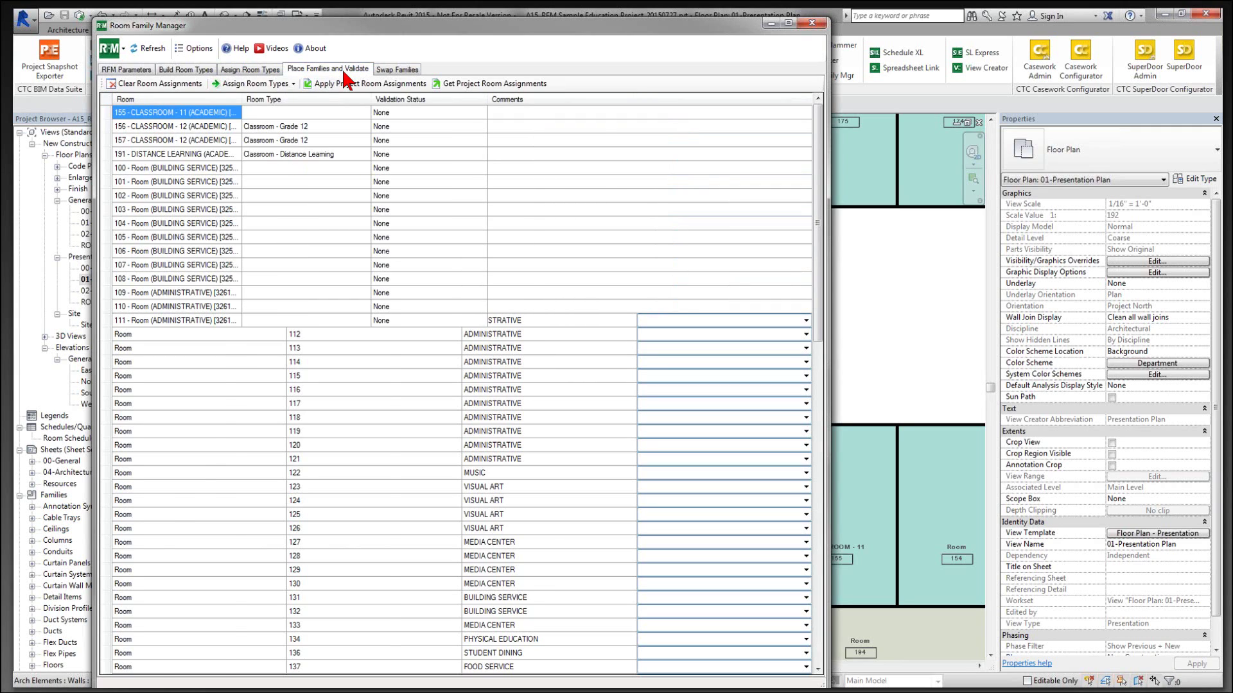
drag(107, 126, 100, 156)
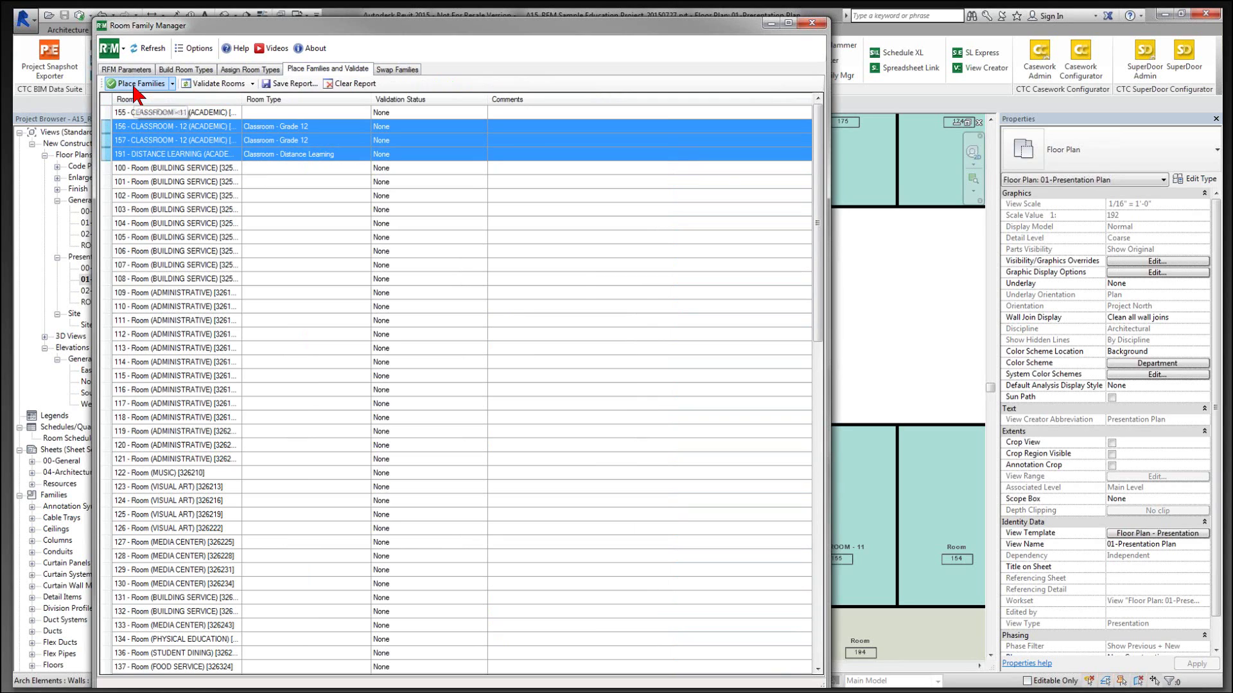
click(173, 84)
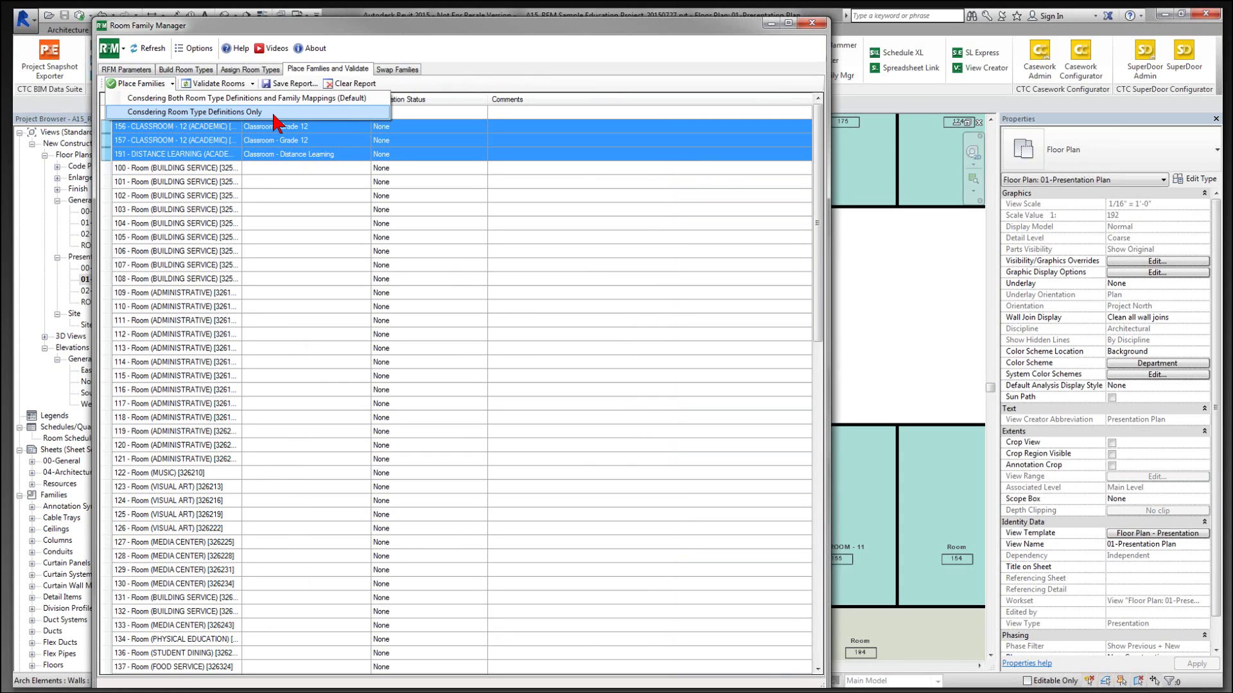
click(201, 71)
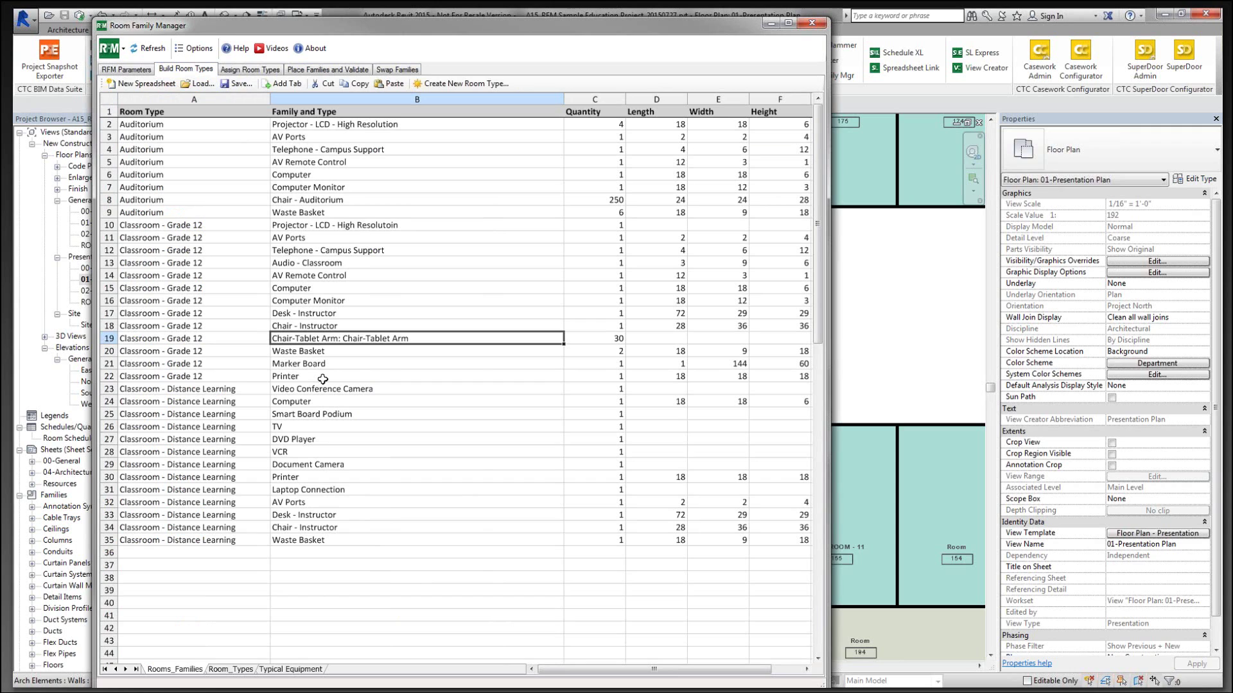
click(290, 70)
click(172, 84)
Step: Browse the replacement families available for the Classroom - Grade 12 Desk - Instructor placeholder
click(388, 71)
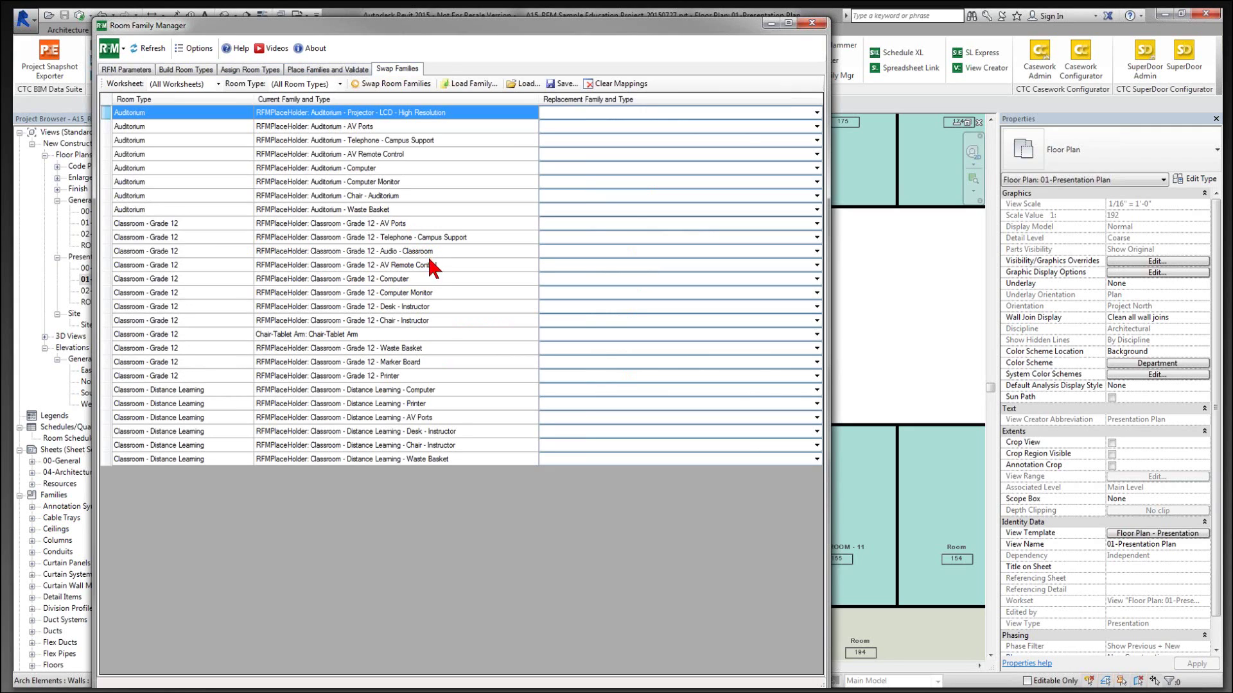
click(438, 310)
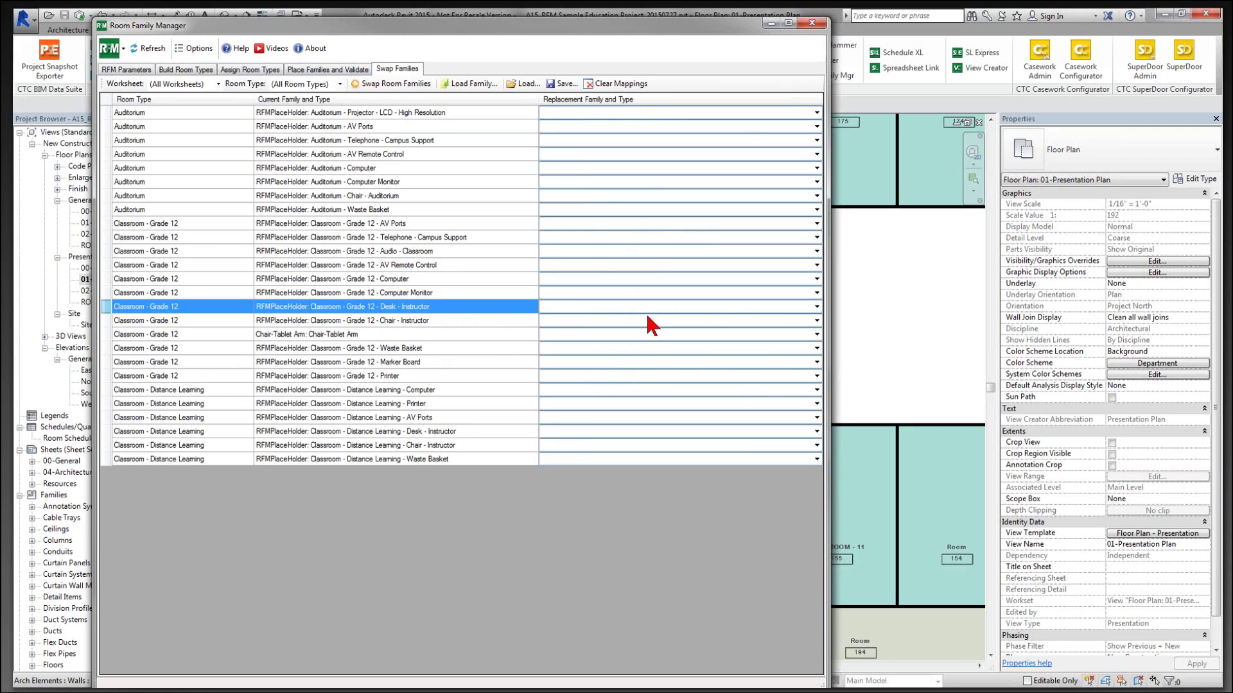
click(816, 308)
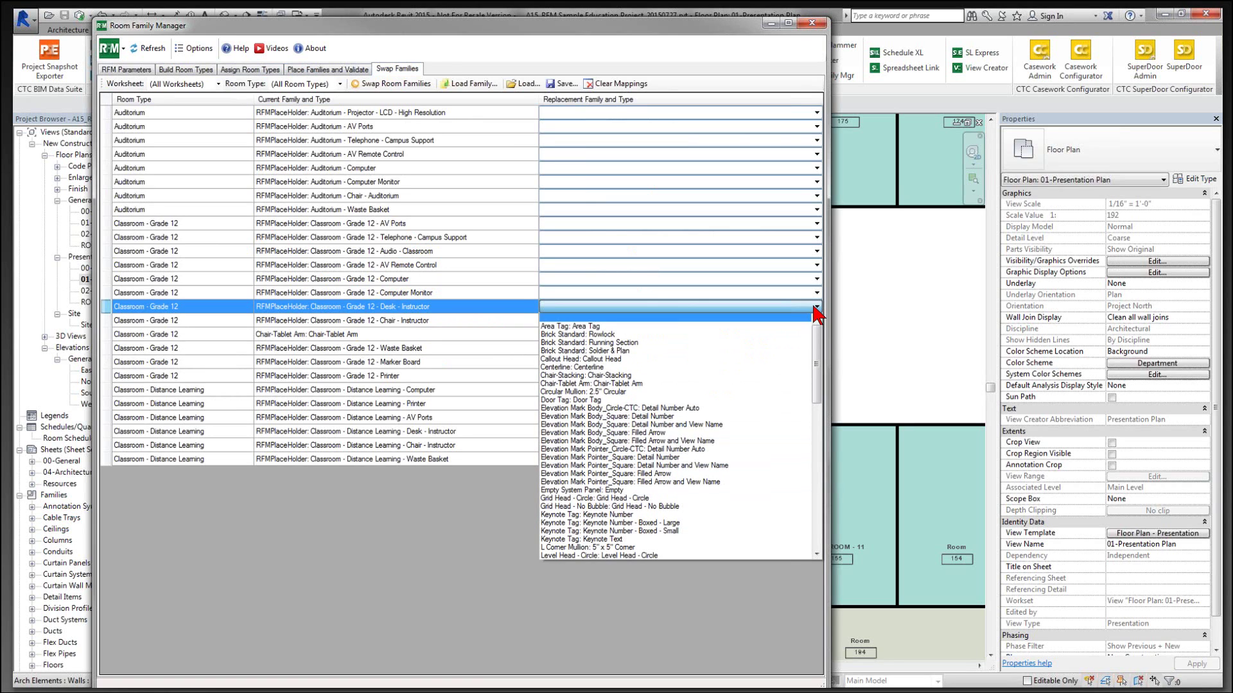
scroll(765, 398, down, 13)
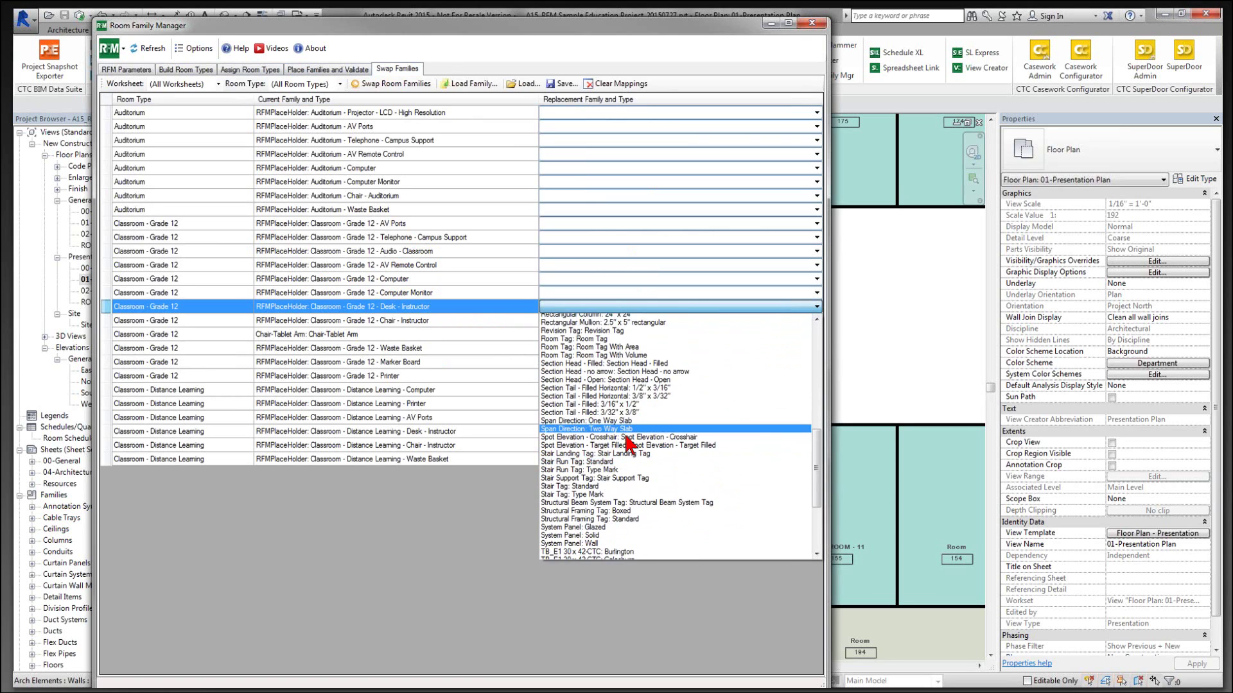
scroll(628, 443, down, 6)
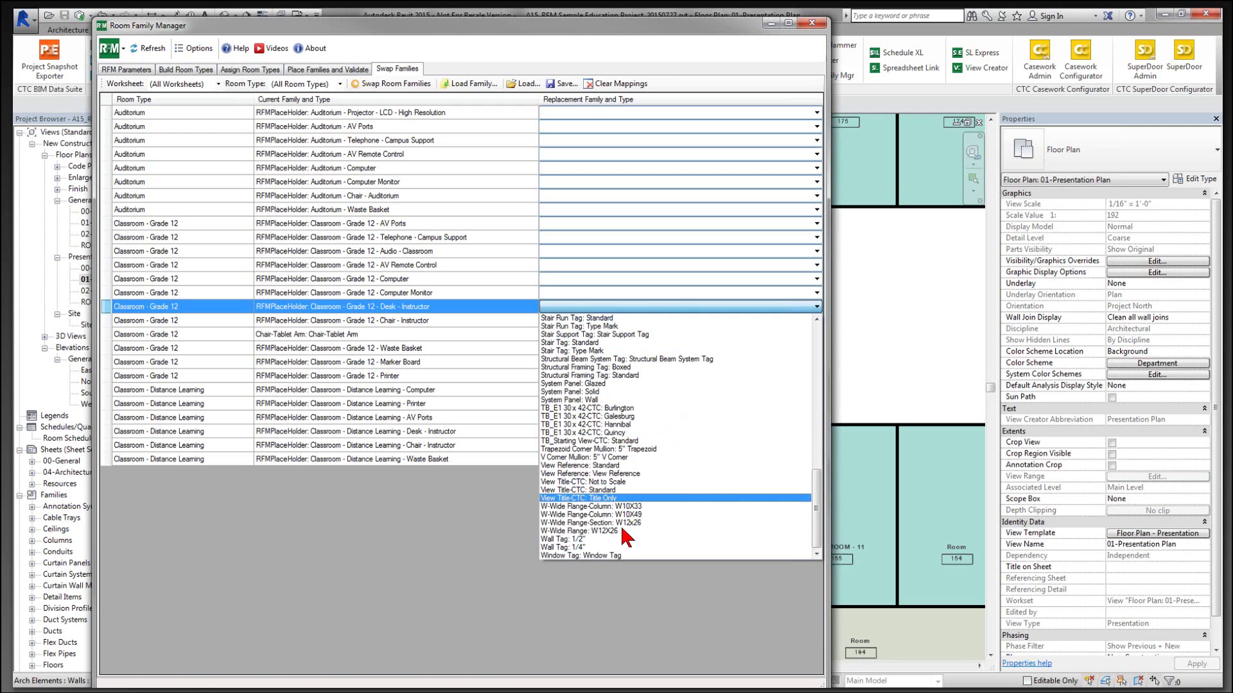
scroll(636, 511, up, 4)
scroll(635, 510, up, 13)
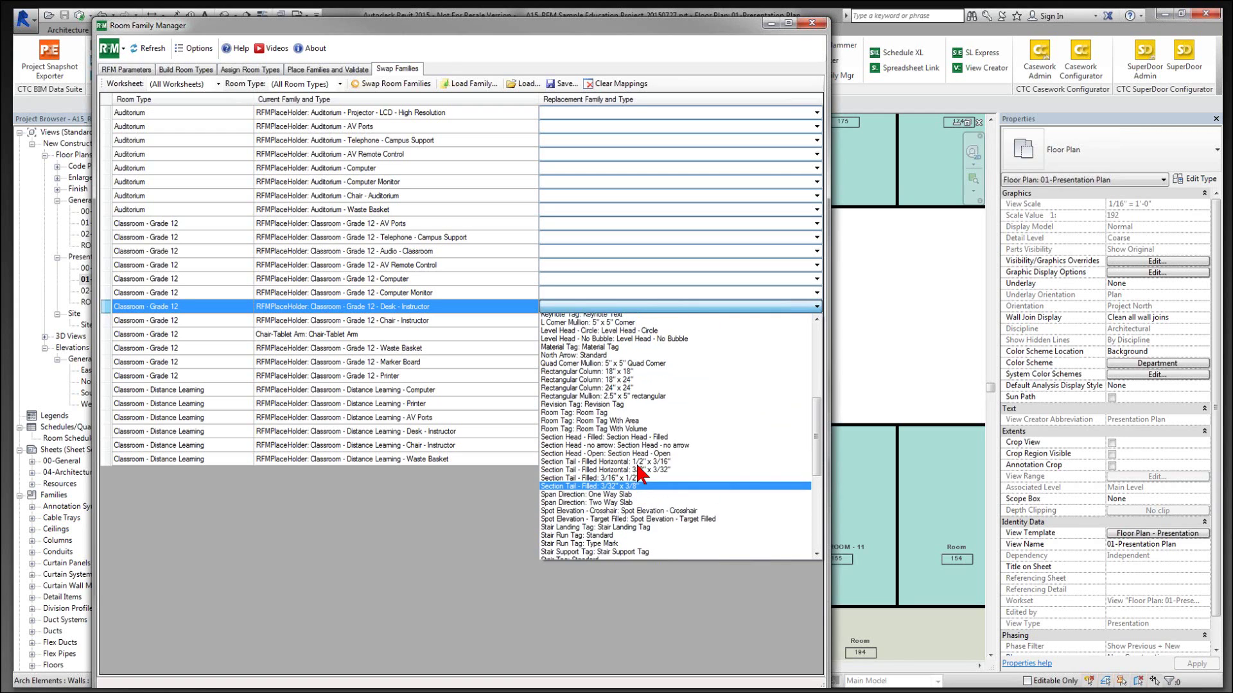
scroll(640, 473, up, 2)
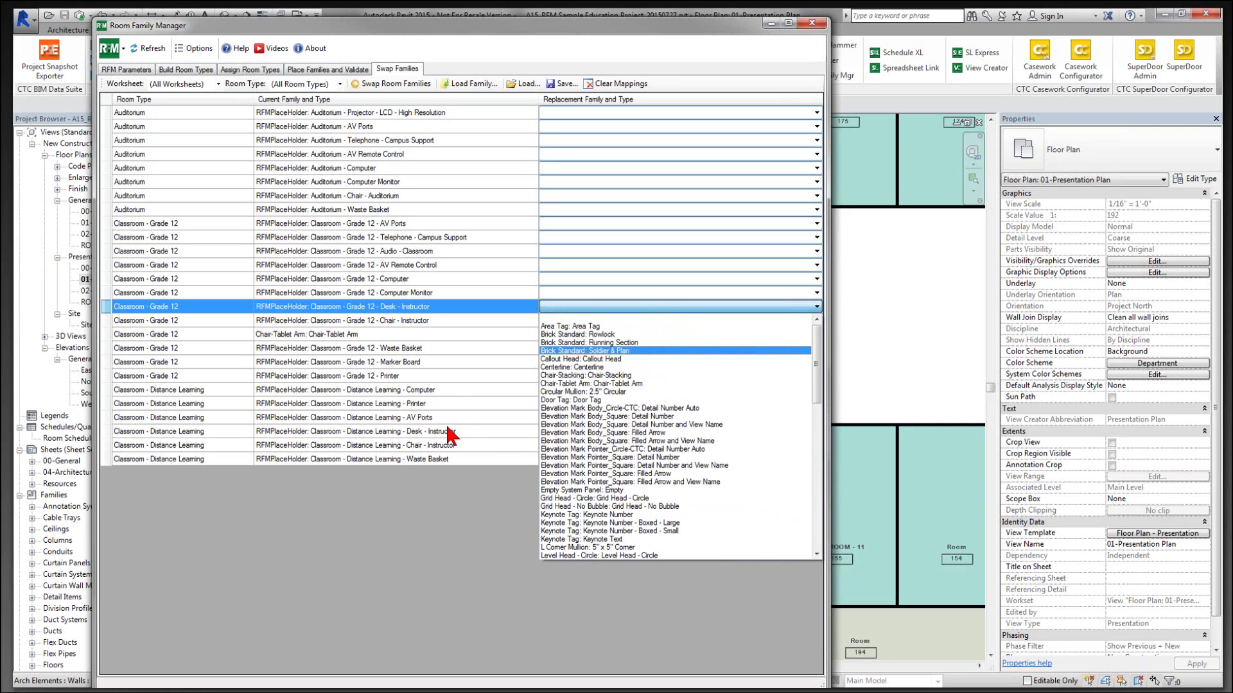
click(469, 442)
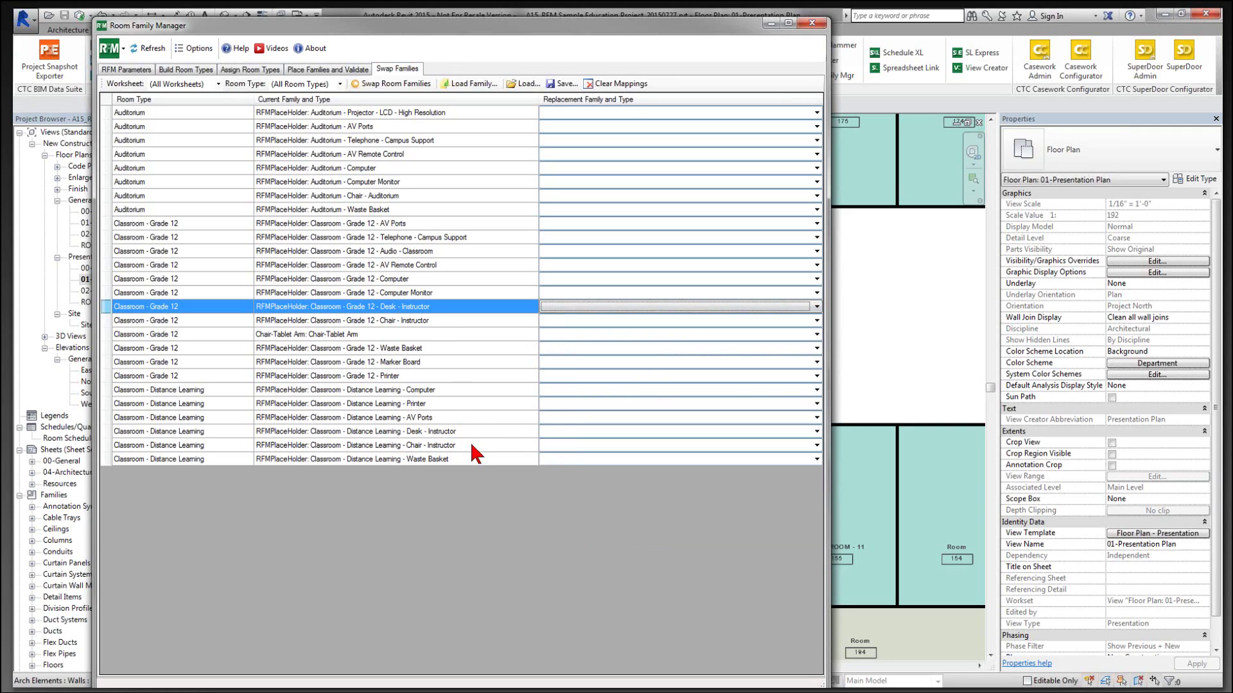
Step: Map the Classroom - Distance Learning Chair - Instructor placeholder to the replacement family Chair-Stacking: Chair-Stacking
click(576, 446)
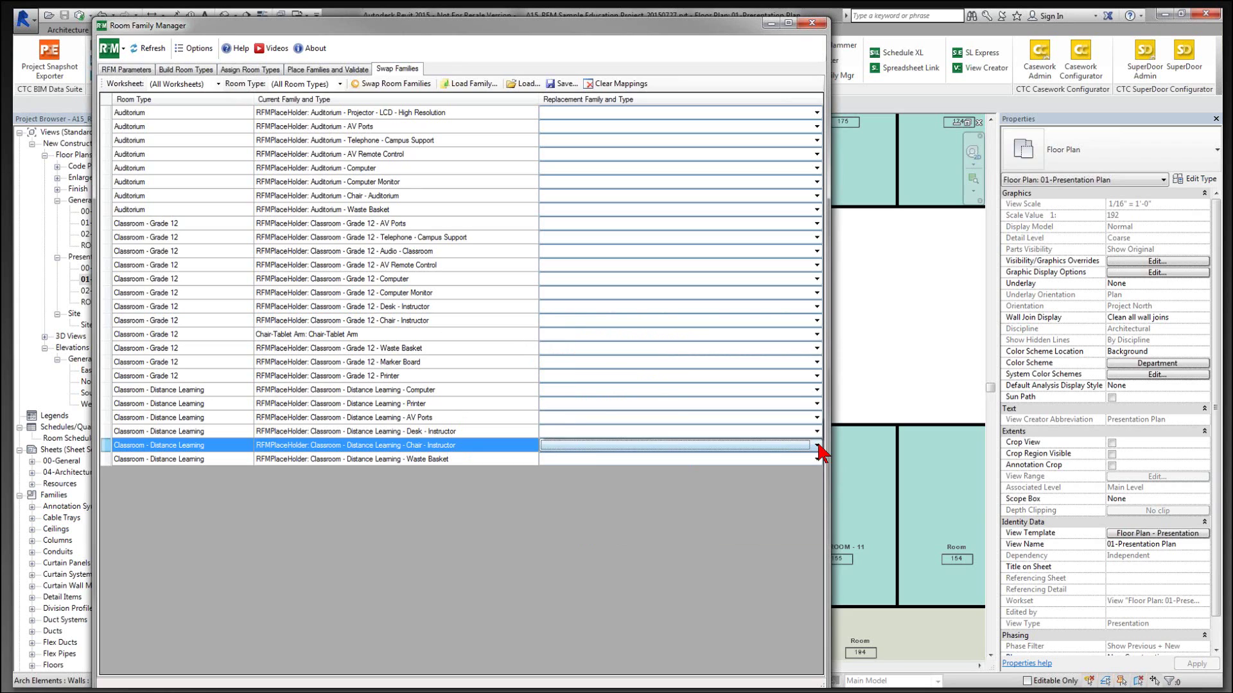
click(817, 446)
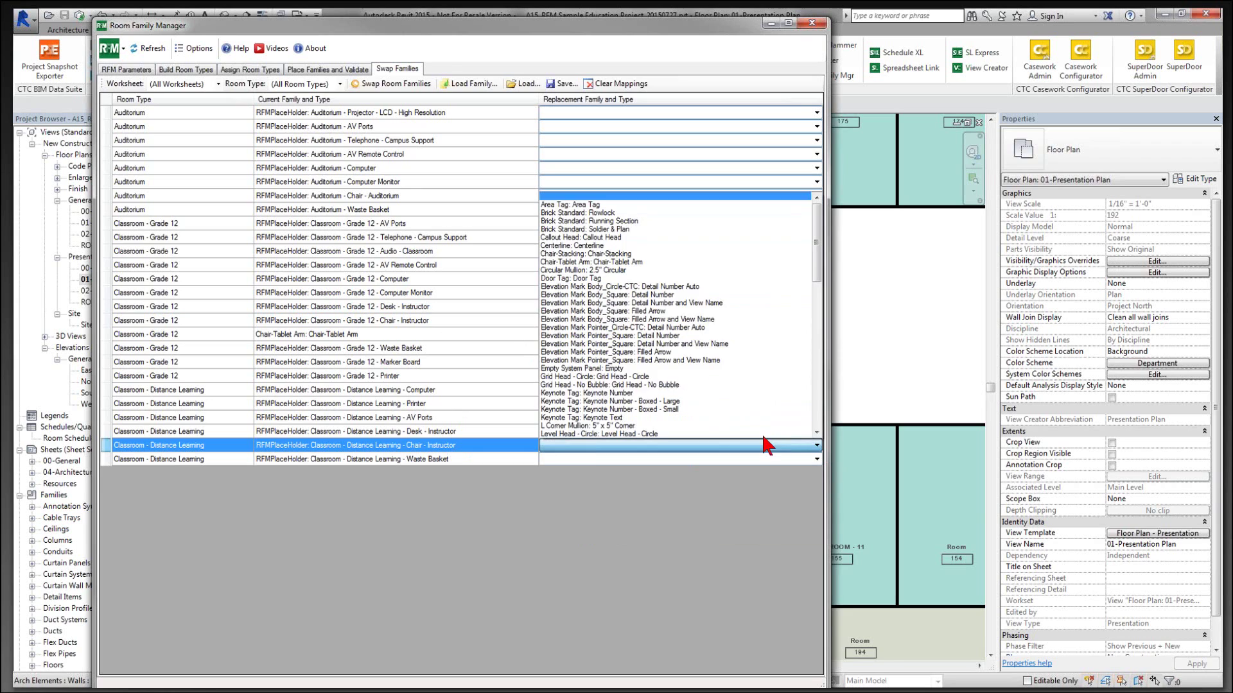
click(642, 254)
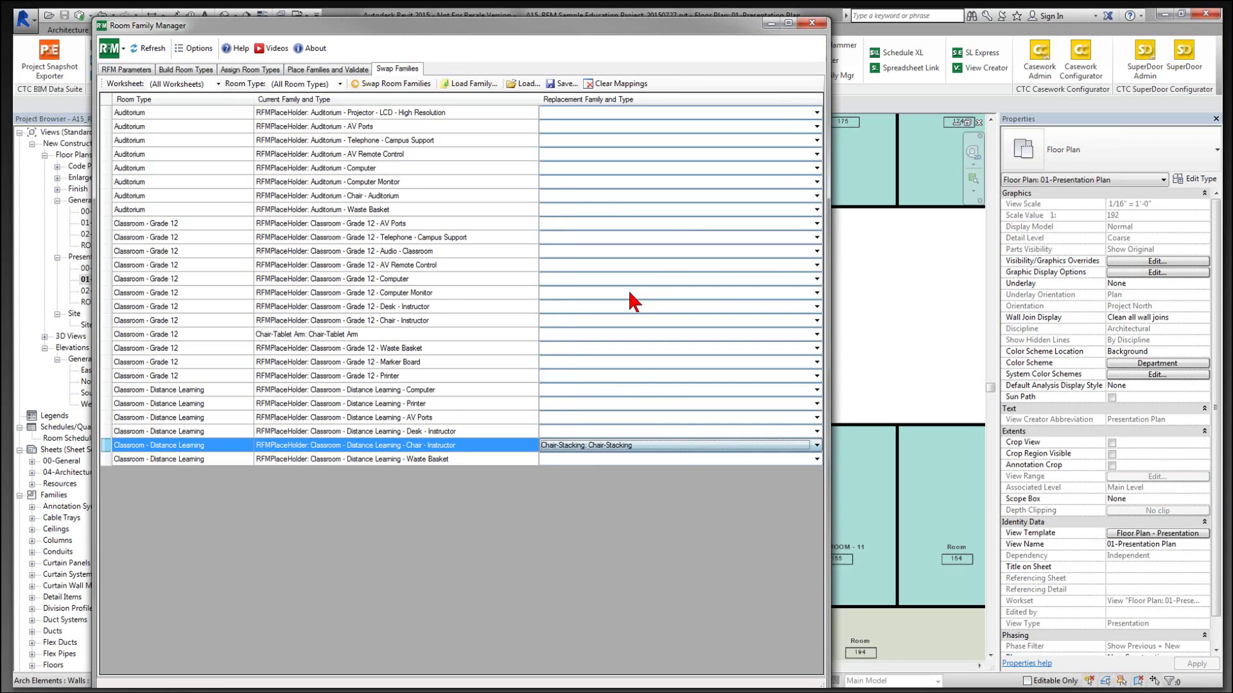
Step: Inspect the options for validating the selected rooms and return to the family replacement mappings
click(309, 71)
click(252, 83)
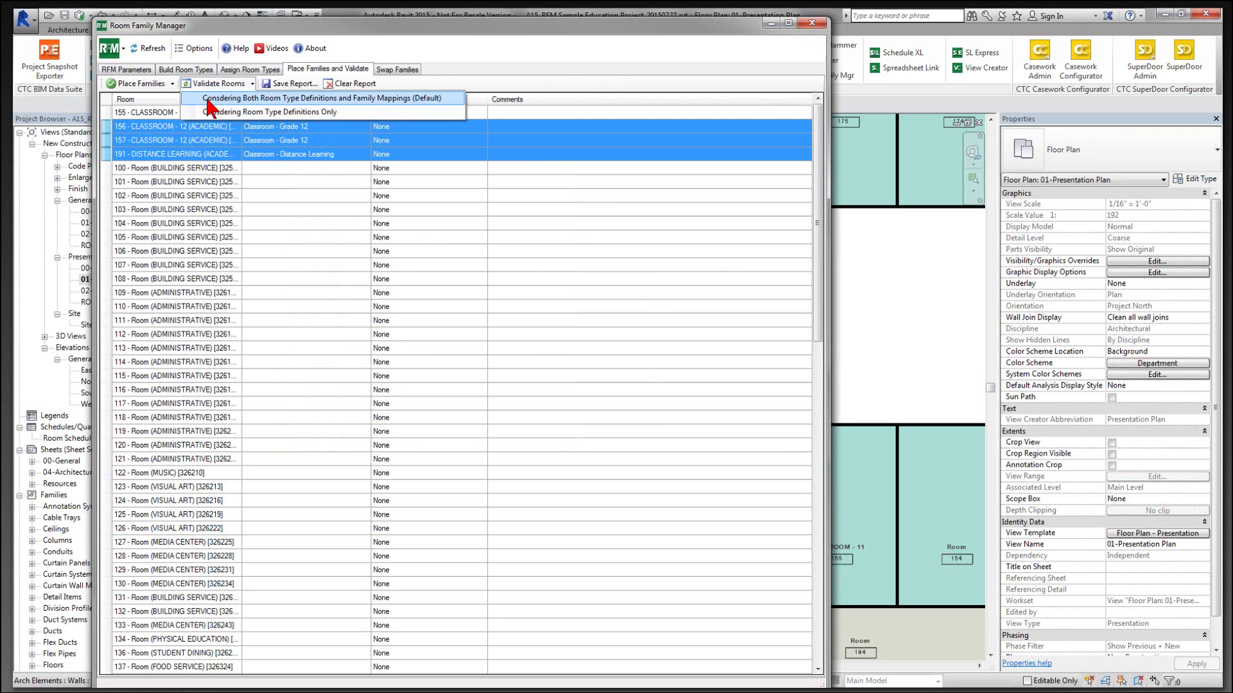
click(396, 69)
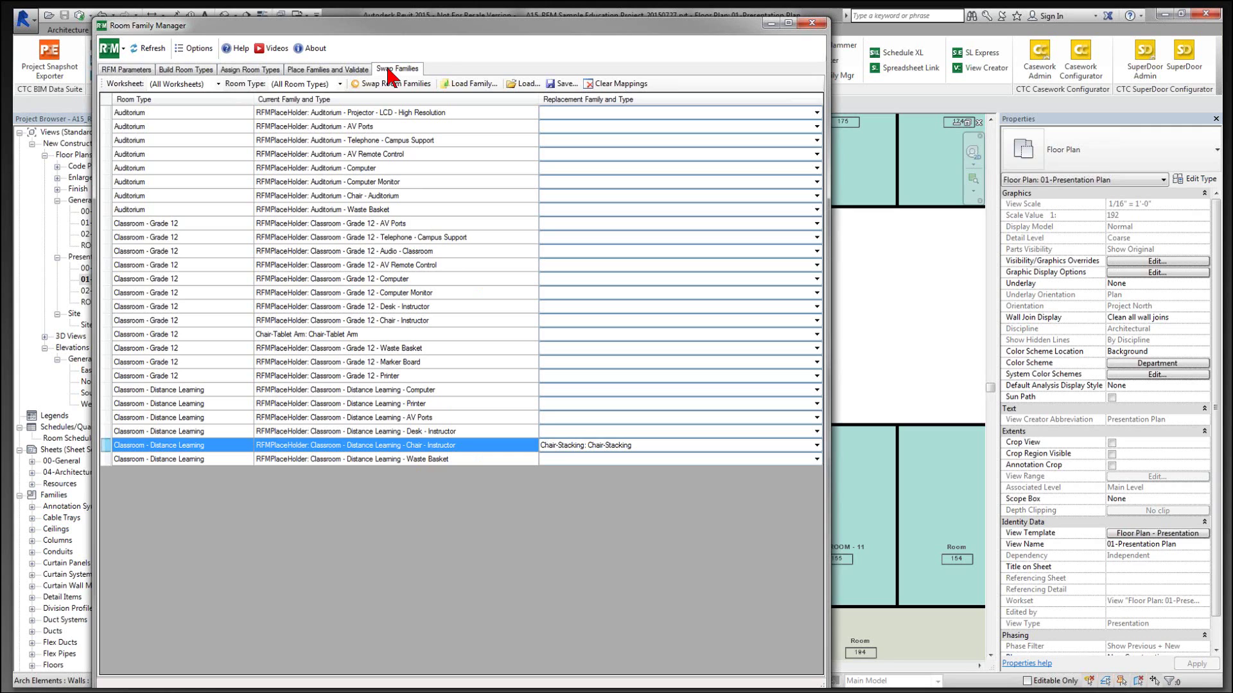
Step: Clear the replacement family mapped to the Classroom - Distance Learning Chair - Instructor placeholder
click(325, 69)
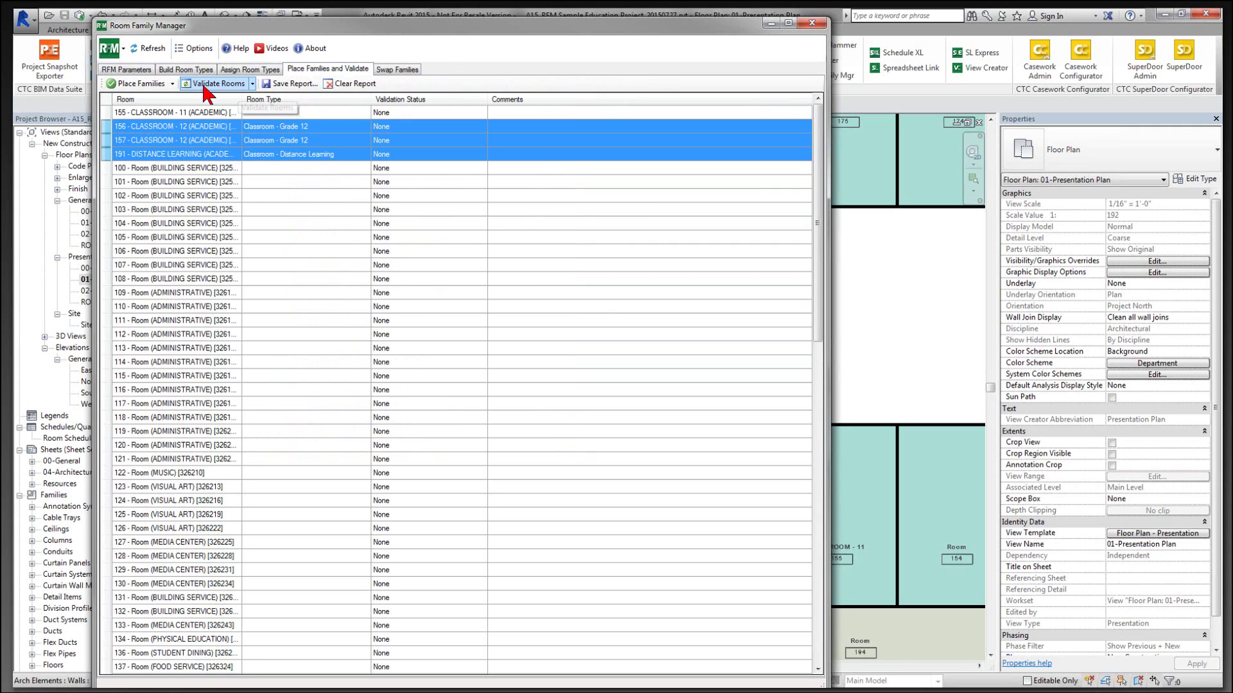
click(172, 84)
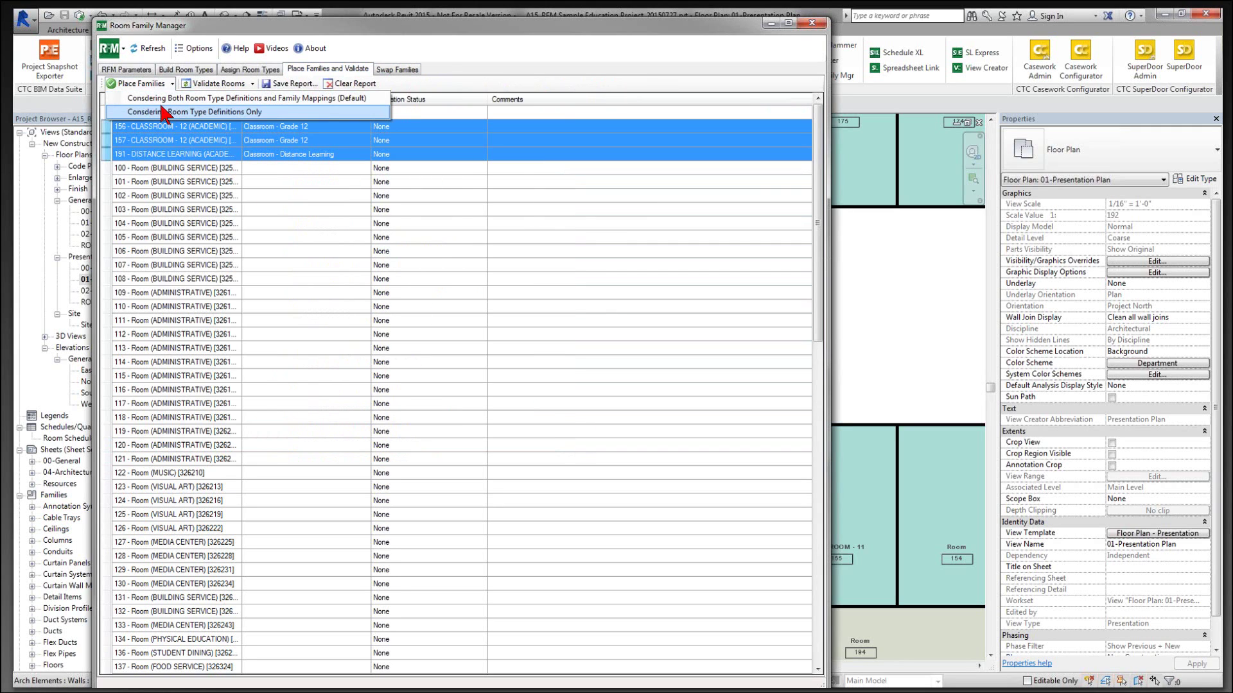
click(157, 101)
click(402, 69)
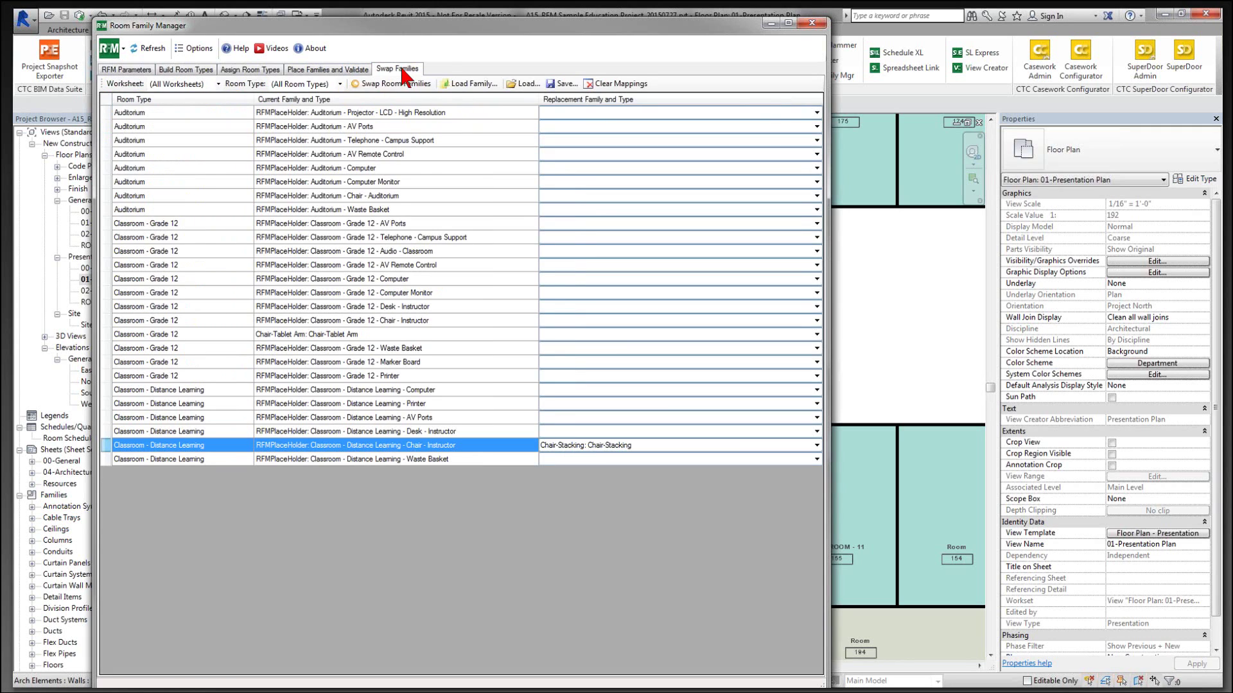
click(814, 445)
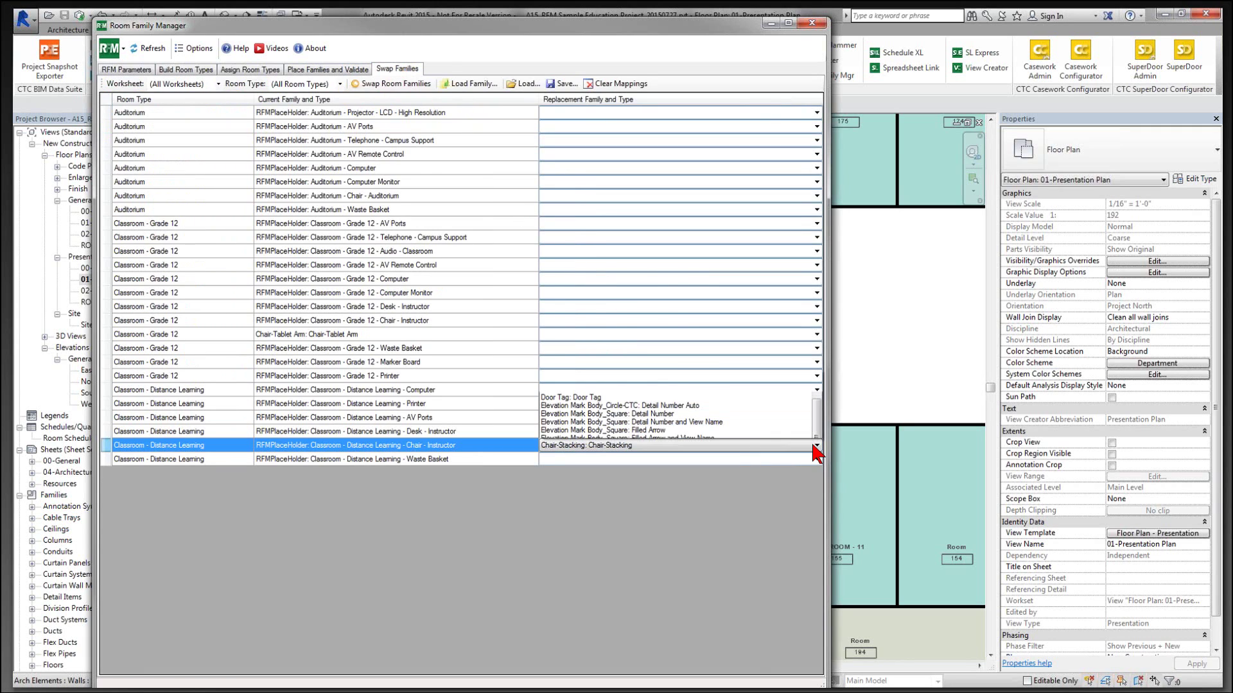
scroll(693, 352, up, 5)
click(655, 201)
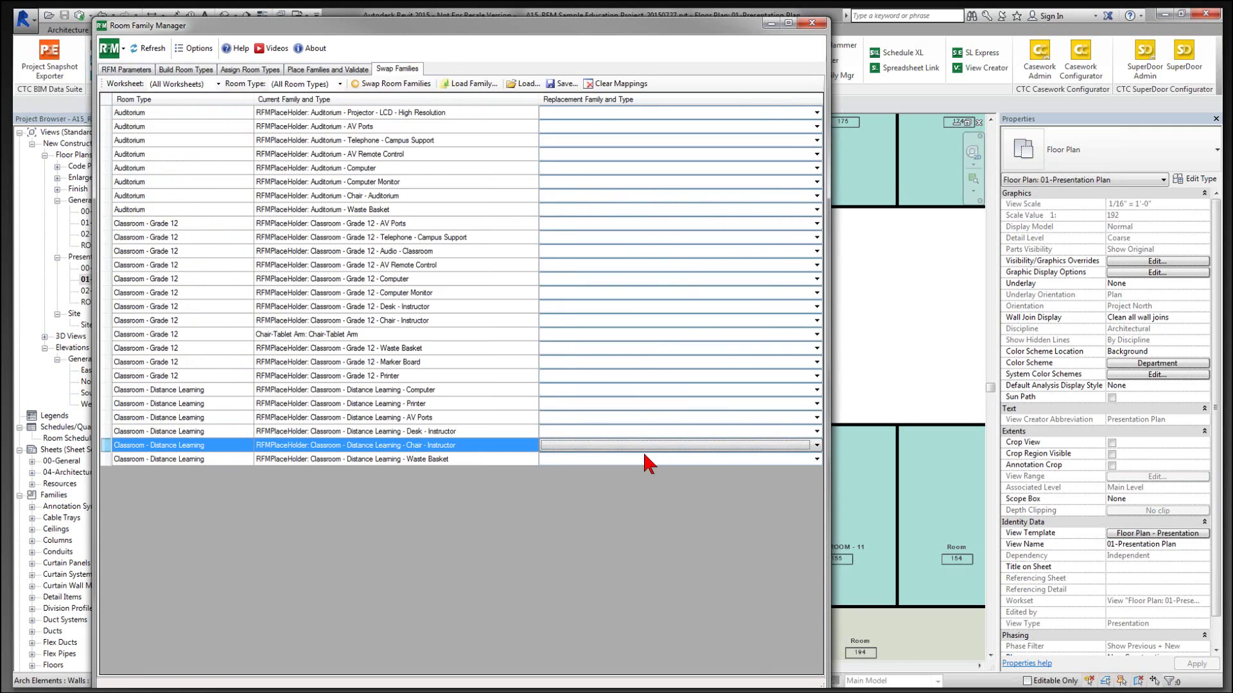
Step: Place families in rooms 156, 157 and 191 considering both room type definitions and family mappings, accept the warnings and close Room Family Manager
click(318, 69)
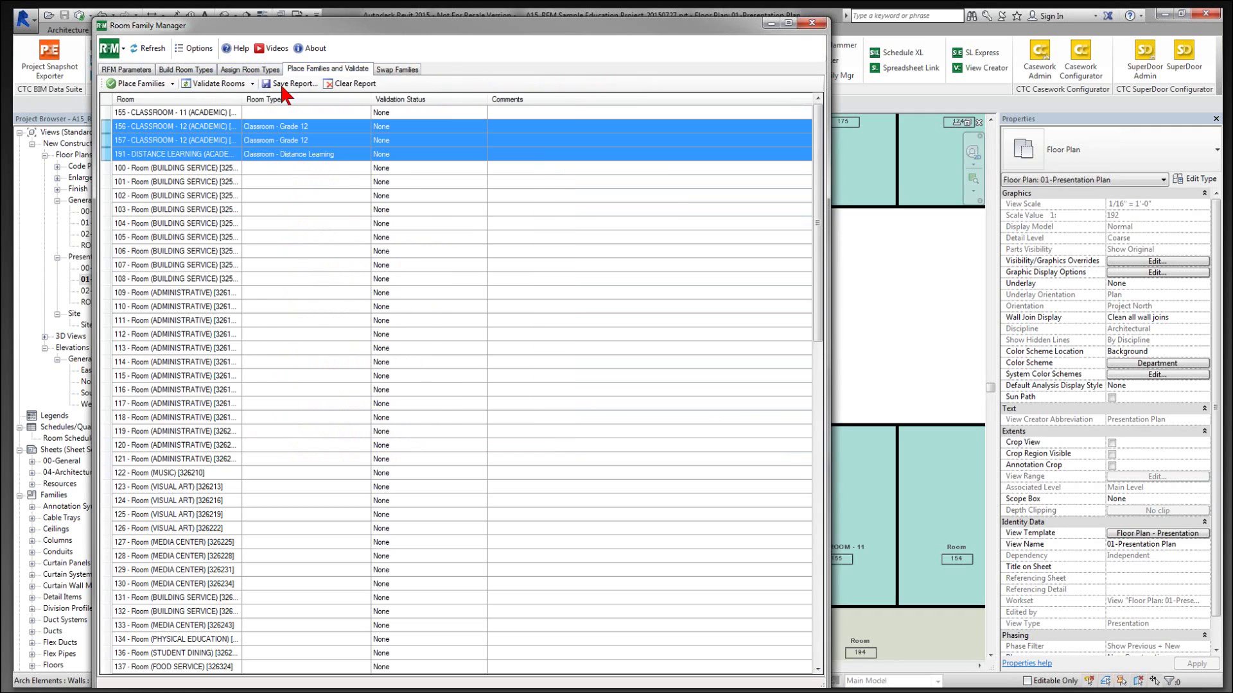
click(172, 84)
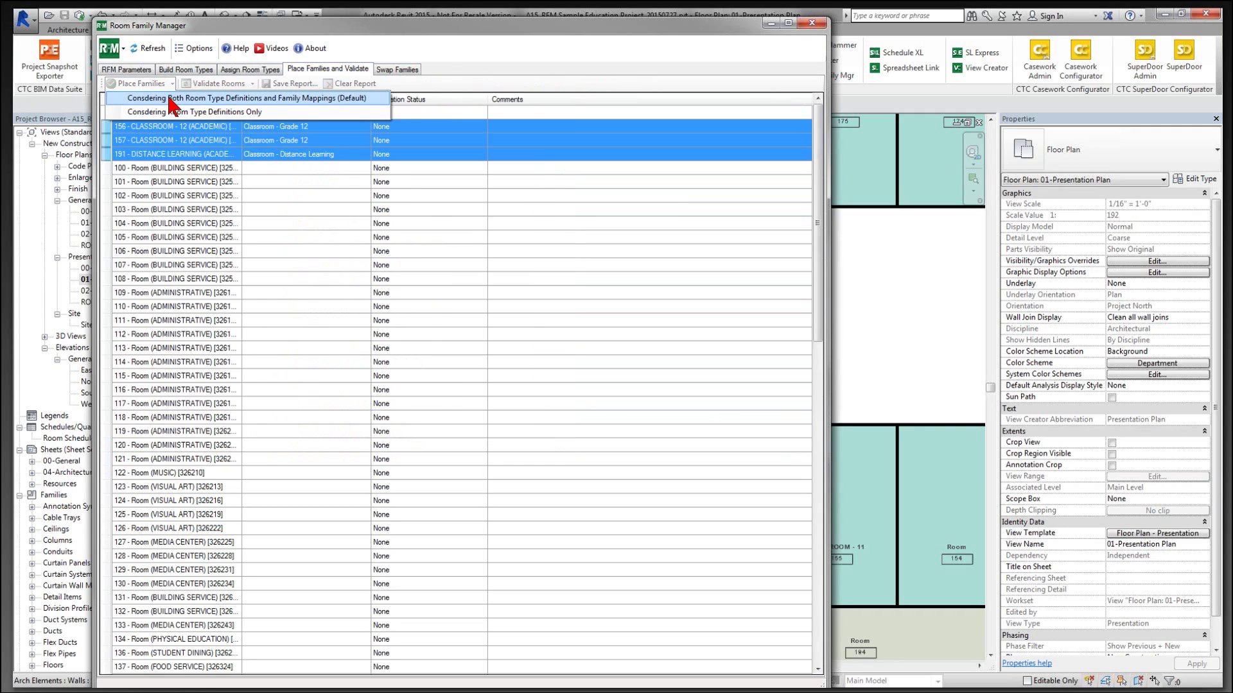
click(170, 98)
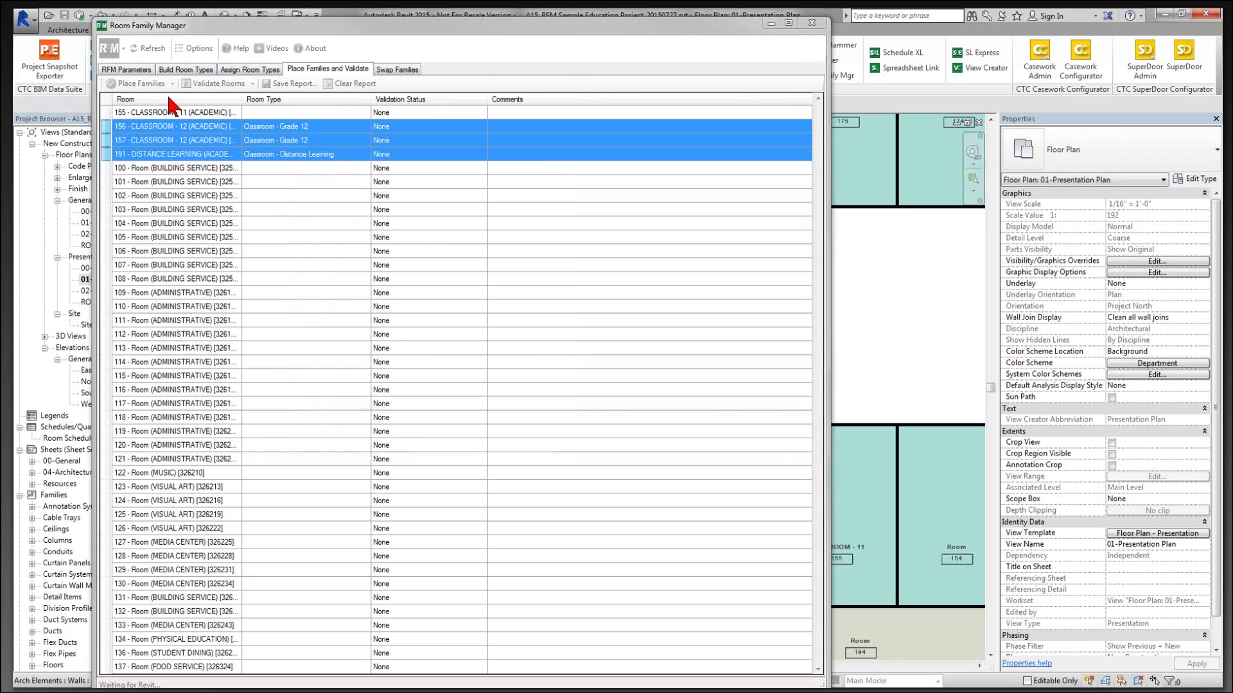
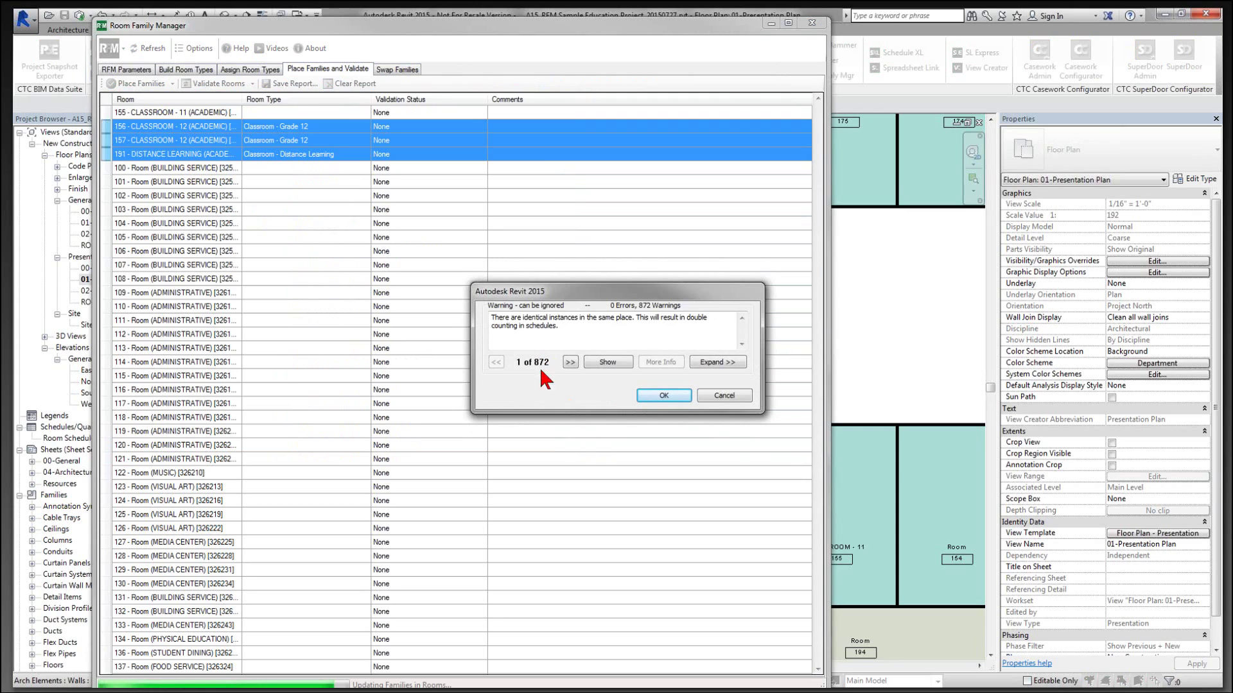
click(665, 392)
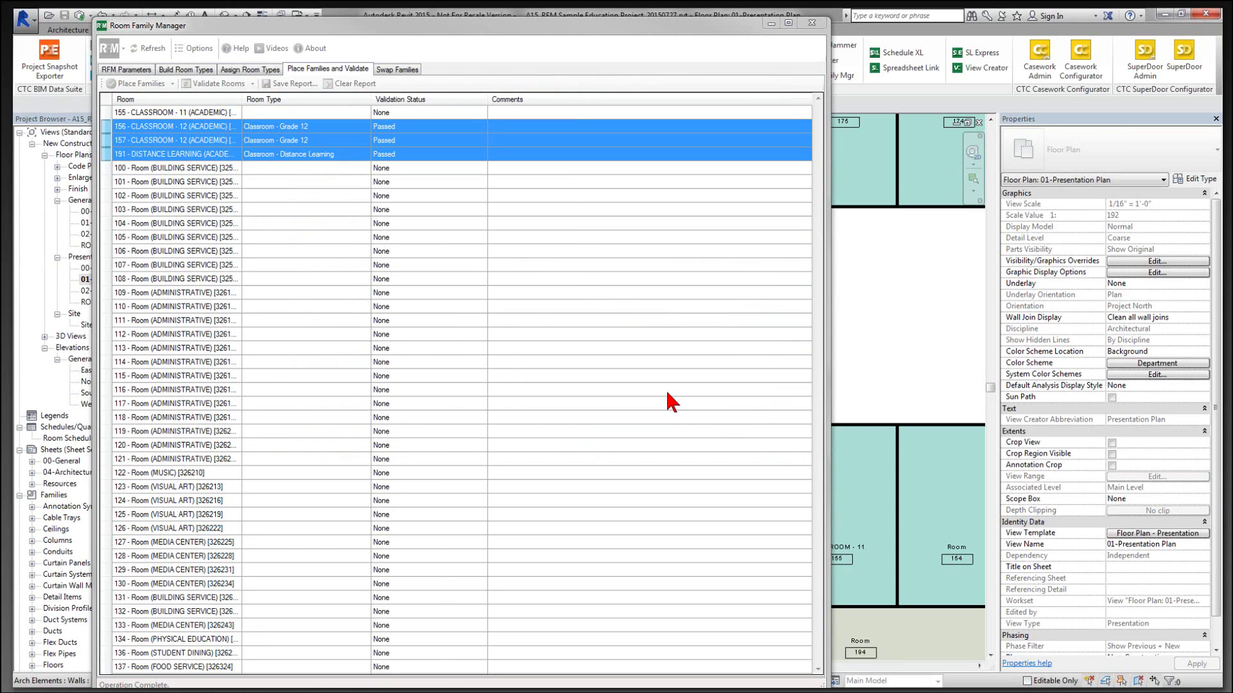
click(818, 33)
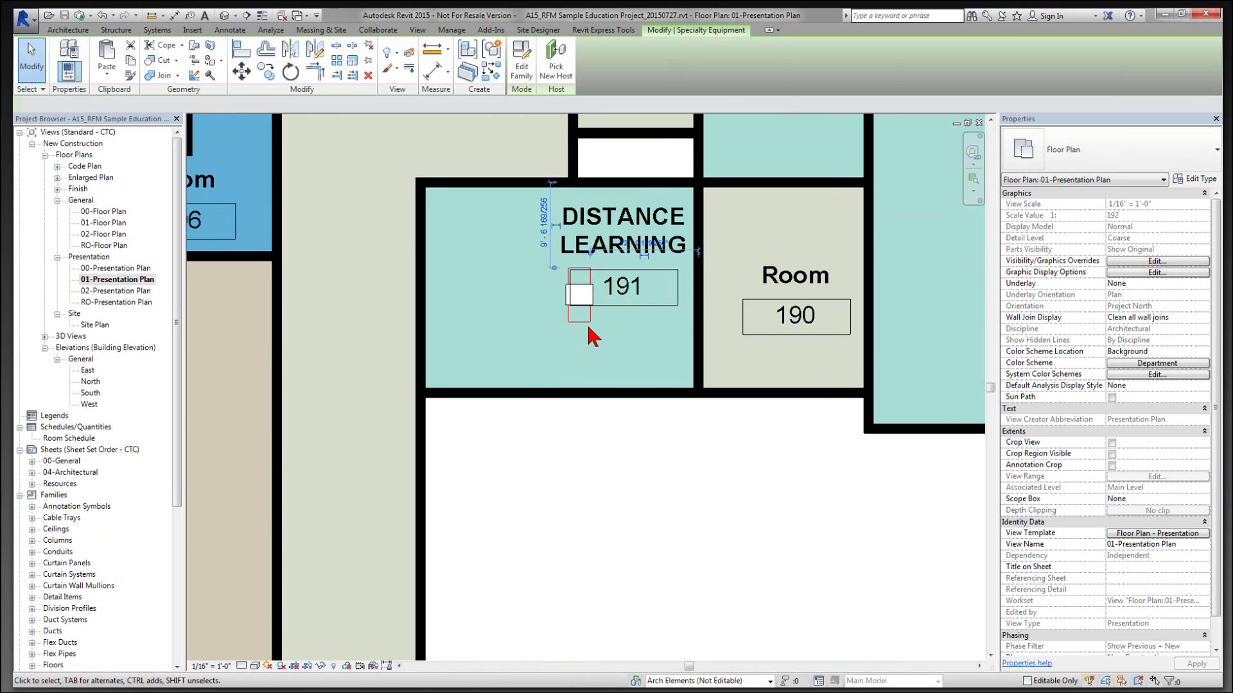
Step: Move the Desk - Instructor placeholder in Distance Learning room 191 away from the stacked placeholders, toward the room's lower right
click(585, 325)
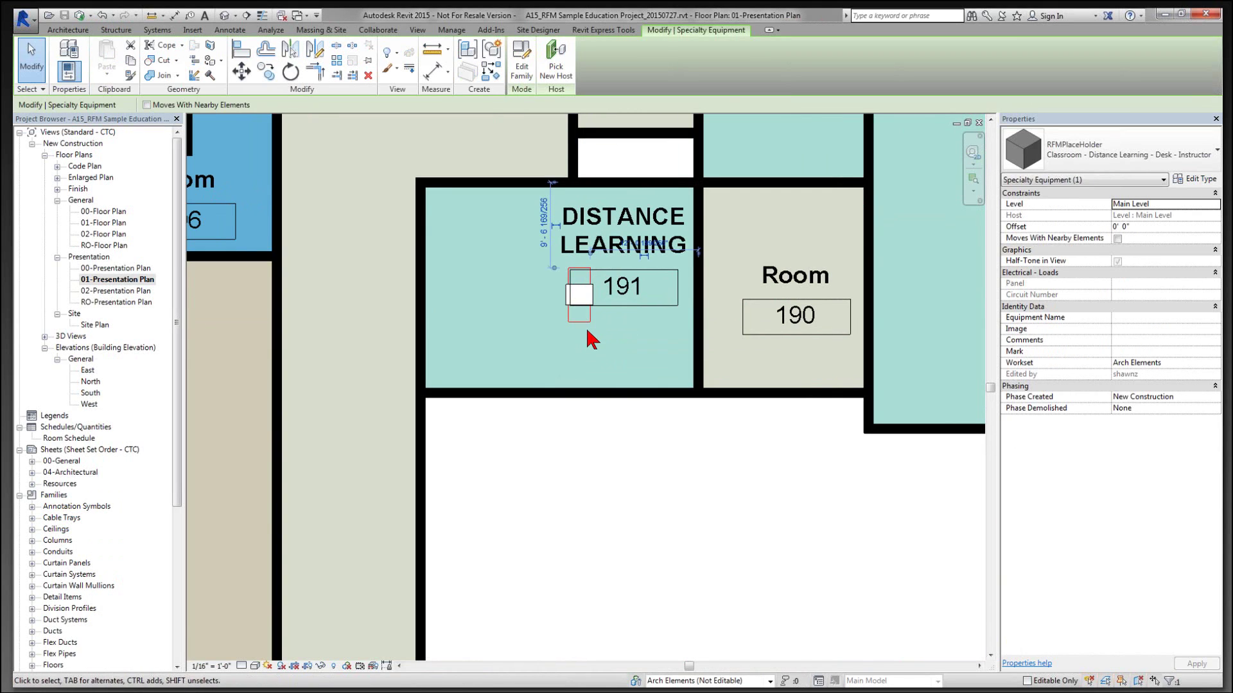
double_click(602, 329)
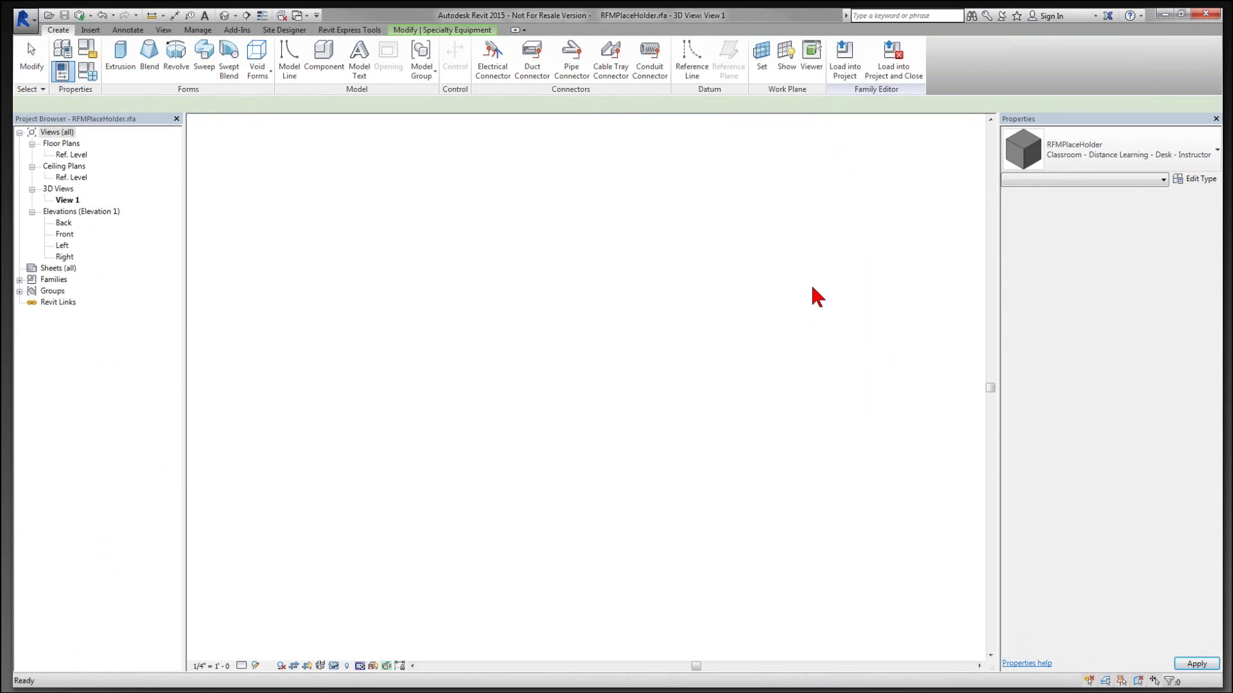
click(977, 122)
click(644, 363)
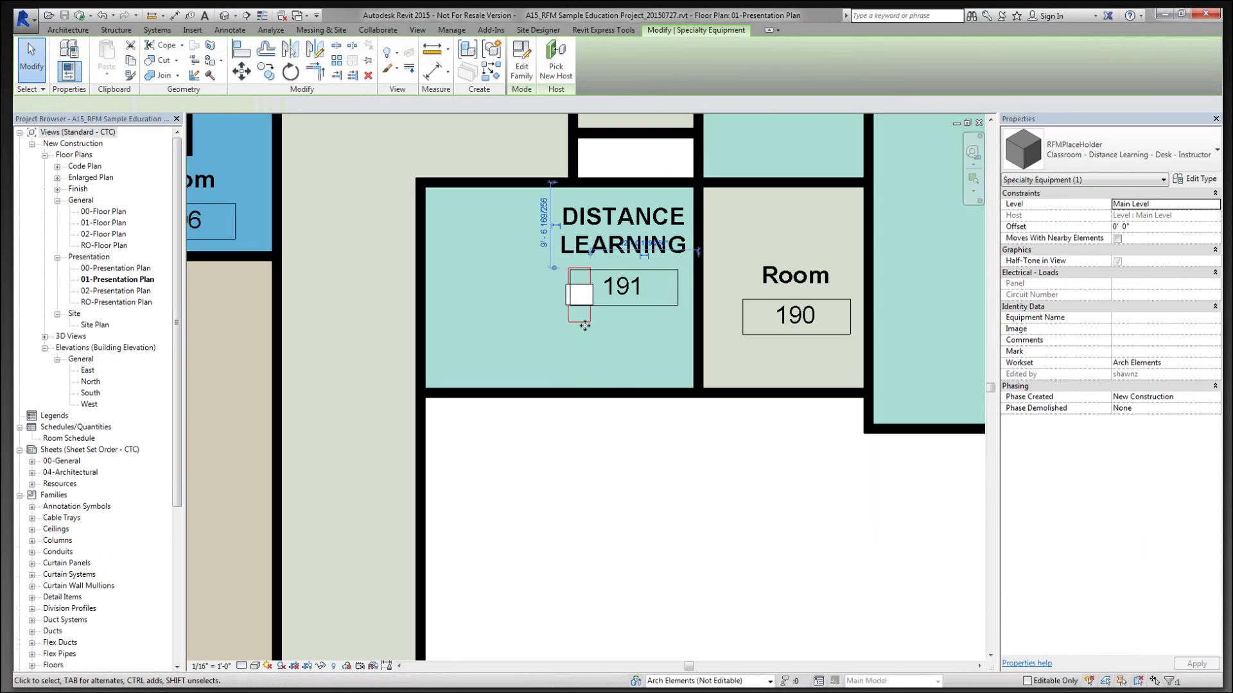
mouse_move(602, 360)
mouse_down()
mouse_move(553, 337)
mouse_move(511, 365)
mouse_move(628, 357)
mouse_move(614, 348)
mouse_up()
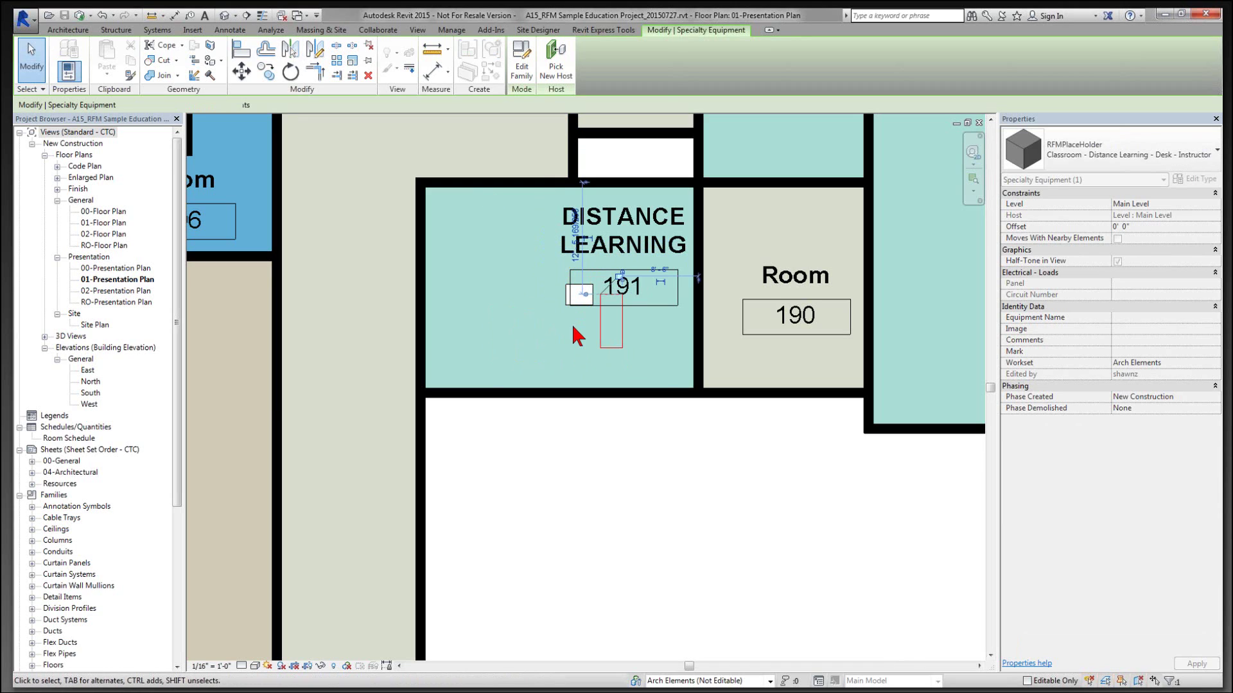
Step: Move the Chair - Instructor placeholder in room 191 so it overlaps the right side of the instructor desk
click(567, 305)
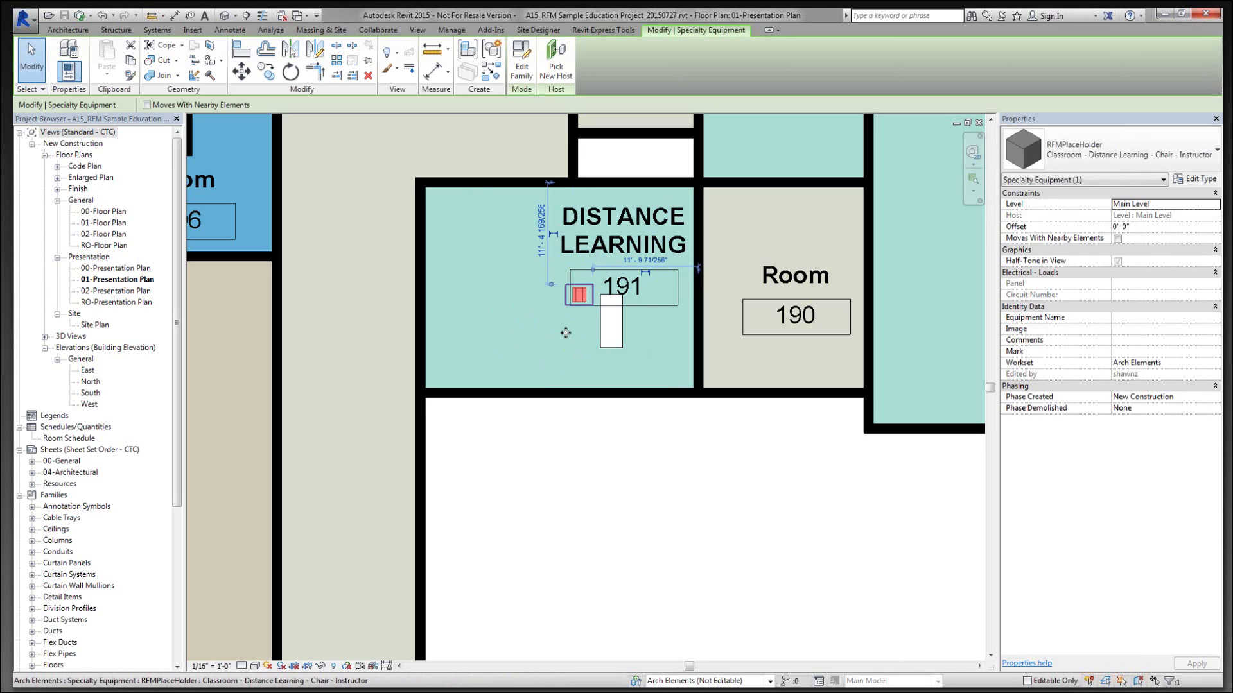
click(625, 348)
click(564, 302)
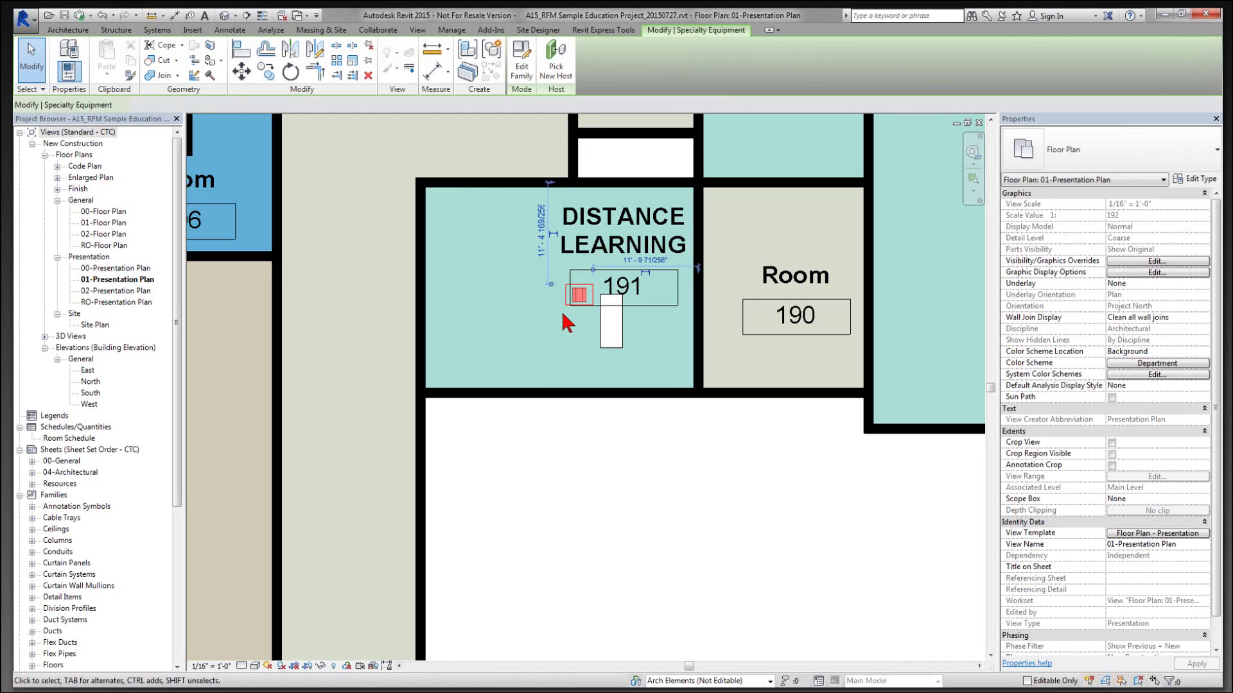
drag(569, 305, 618, 333)
click(670, 347)
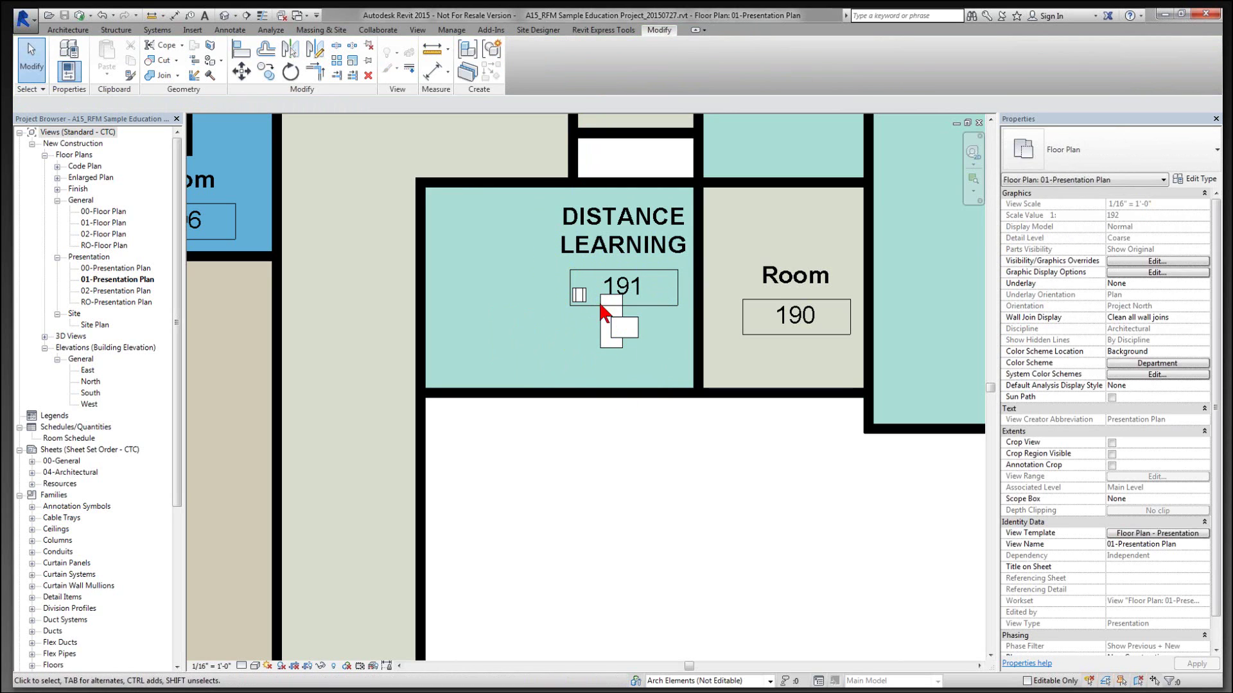
Step: Move the Waste Basket placeholder just below the instructor desk and the Printer placeholder to the desk's lower left in room 191
click(579, 297)
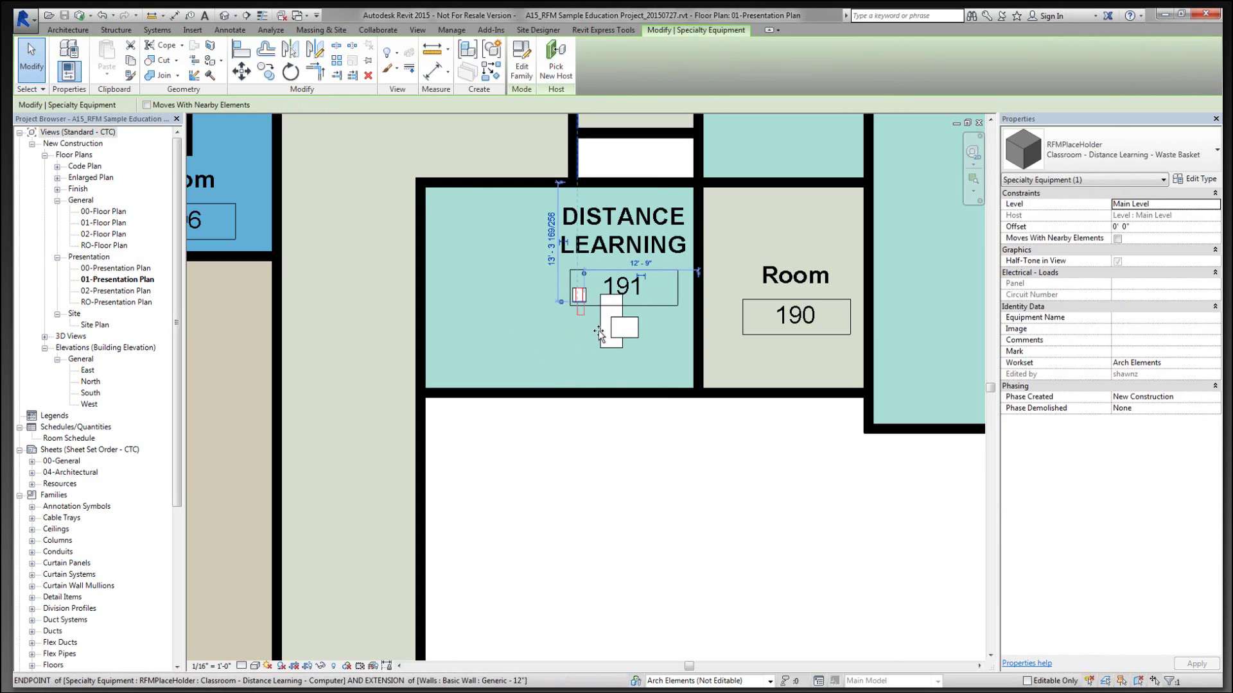
click(615, 358)
click(580, 297)
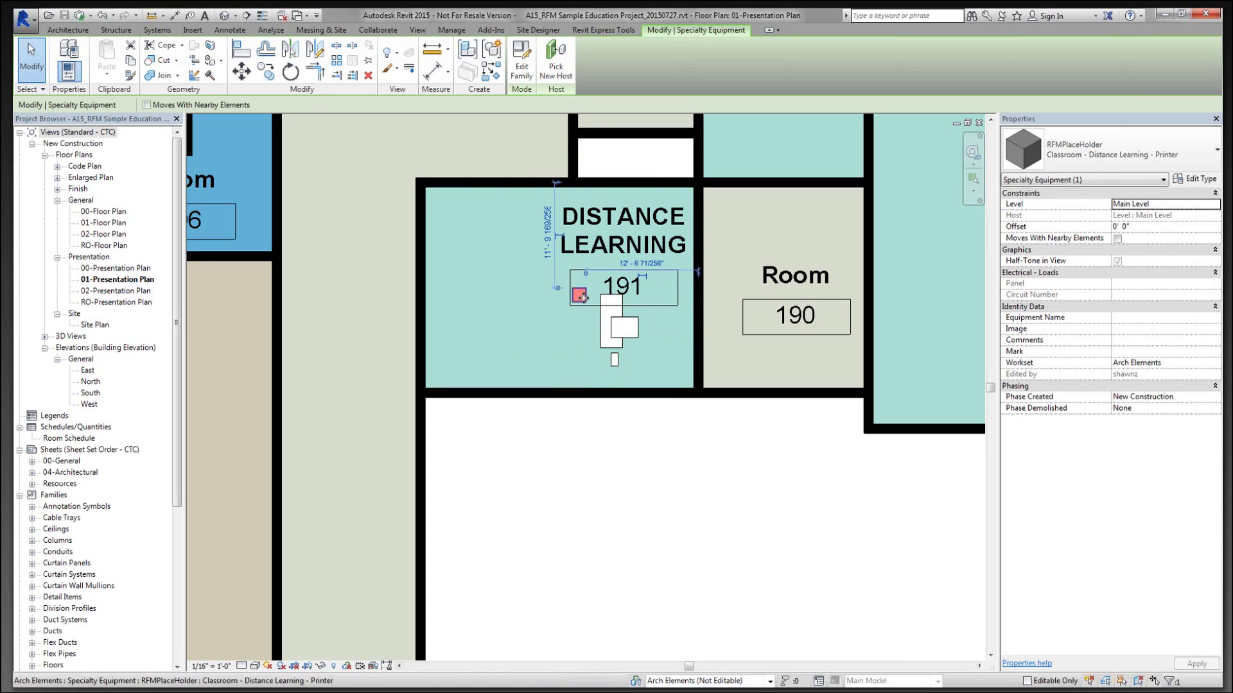
drag(582, 297, 585, 351)
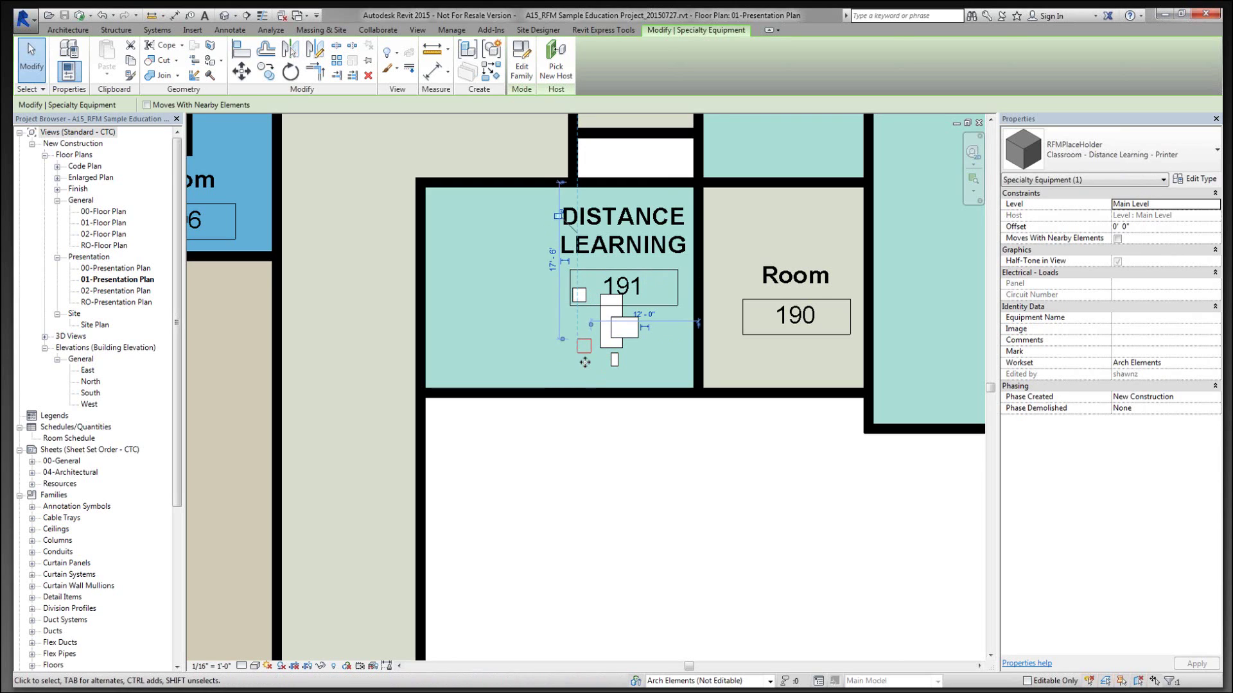
Step: Move the Computer placeholder to the left of the printer and the AV Ports placeholder above them in room 191
click(580, 296)
drag(581, 296, 554, 347)
click(580, 296)
scroll(581, 305, up, 5)
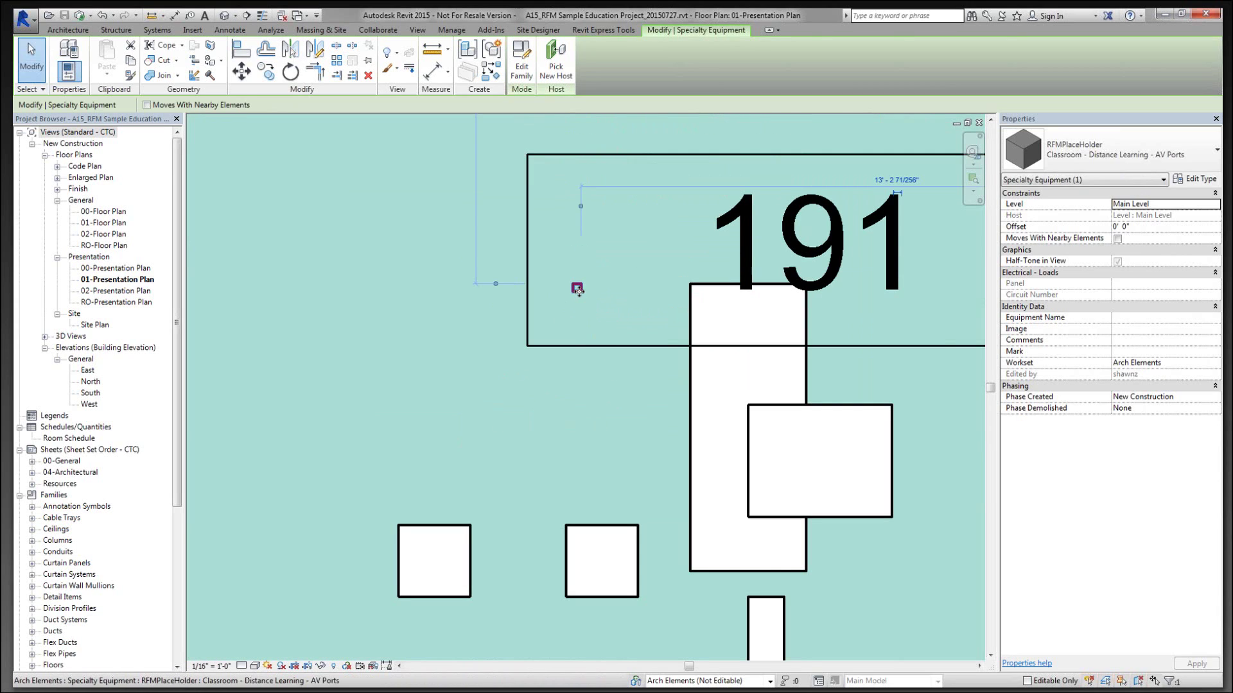
drag(576, 288, 554, 438)
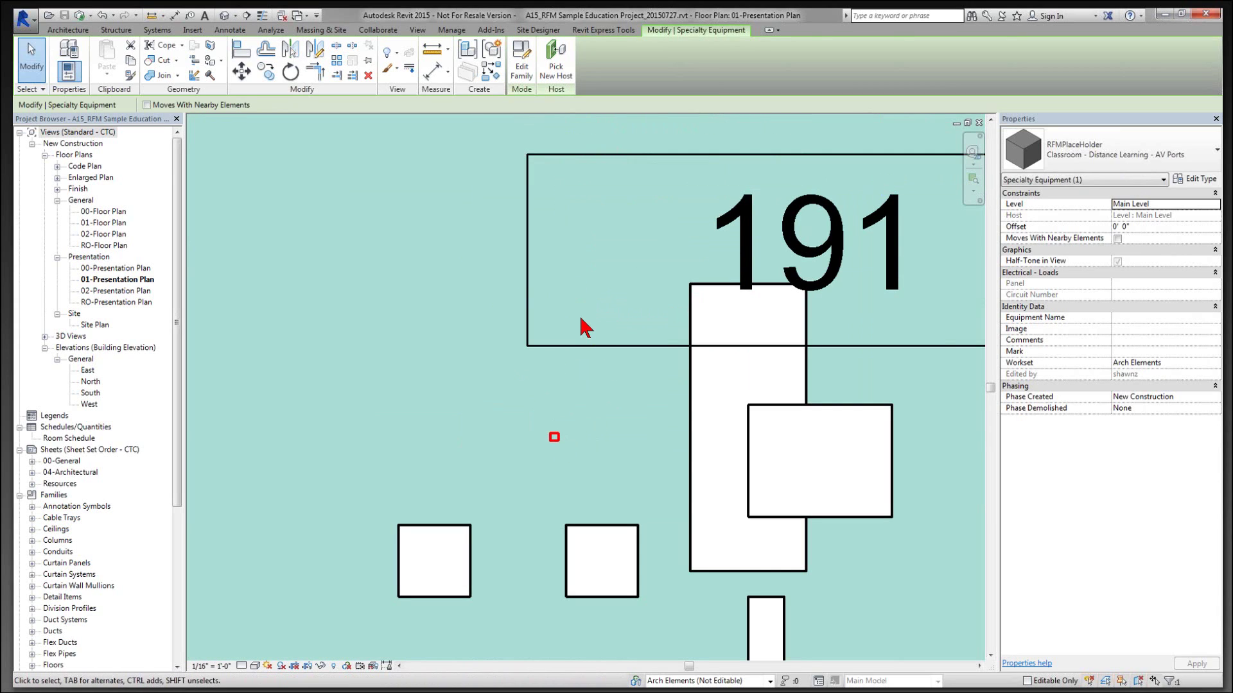
scroll(585, 331, down, 4)
scroll(586, 379, down, 2)
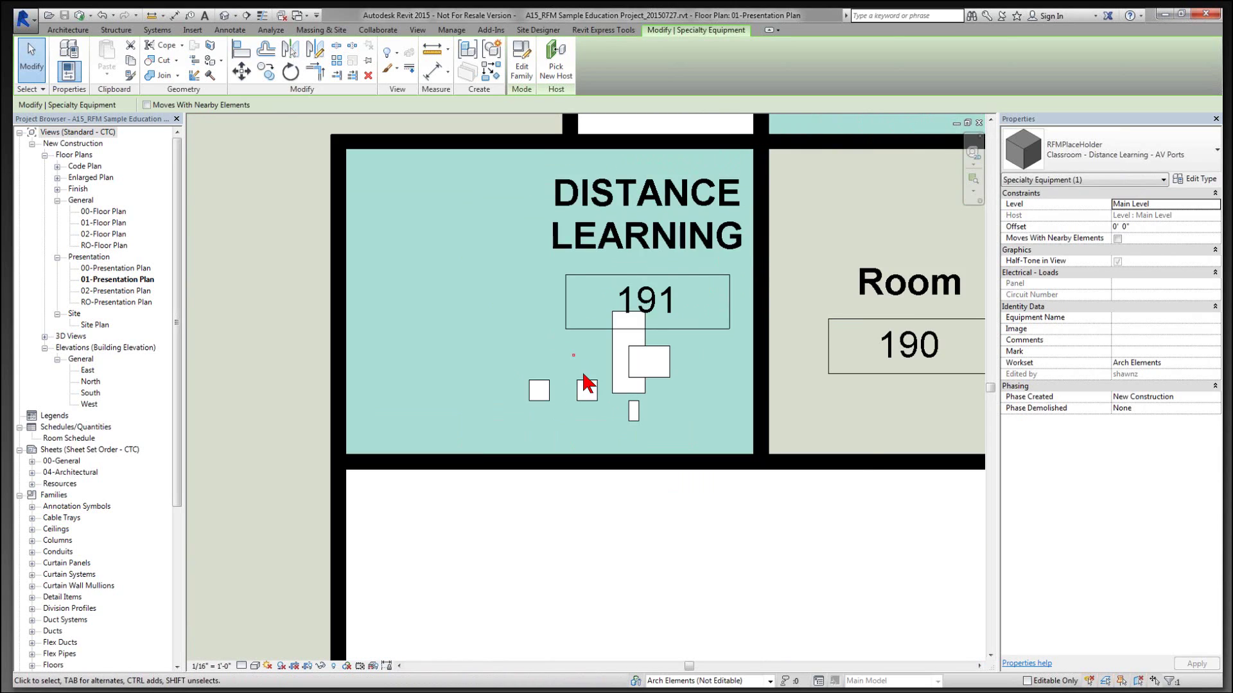
scroll(585, 386, up, 3)
scroll(565, 385, down, 2)
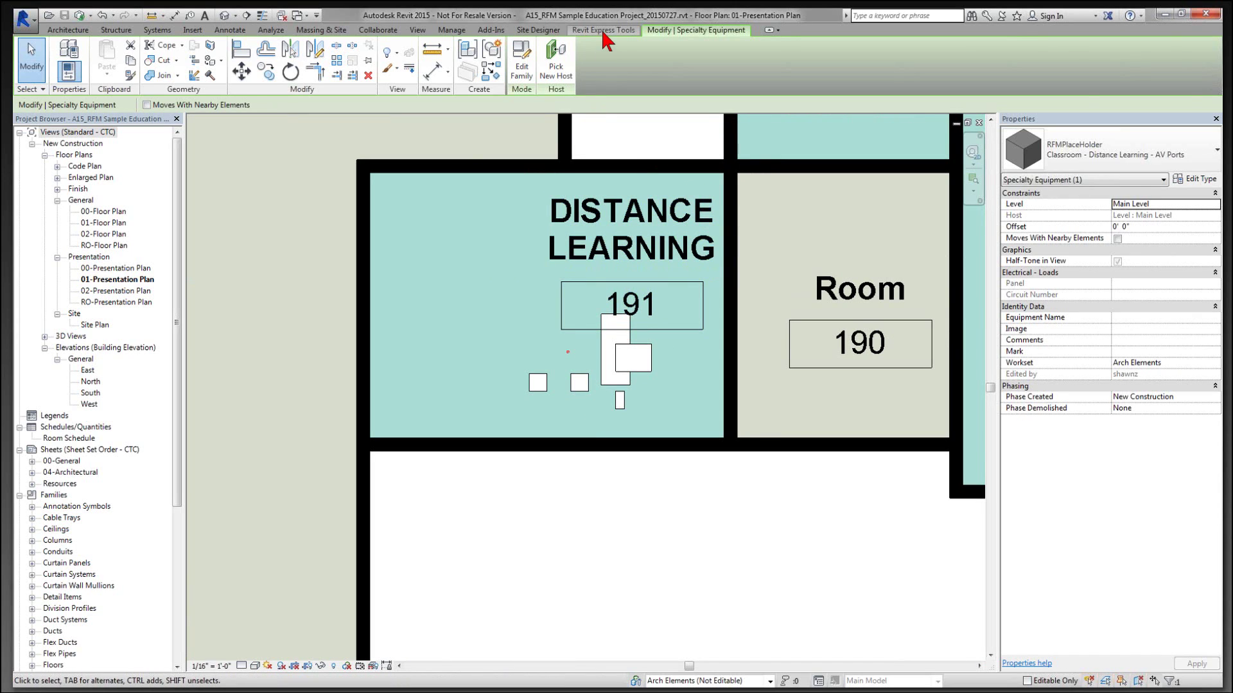
Step: Reopen Room Family Manager and display its room type definitions spreadsheet
click(604, 30)
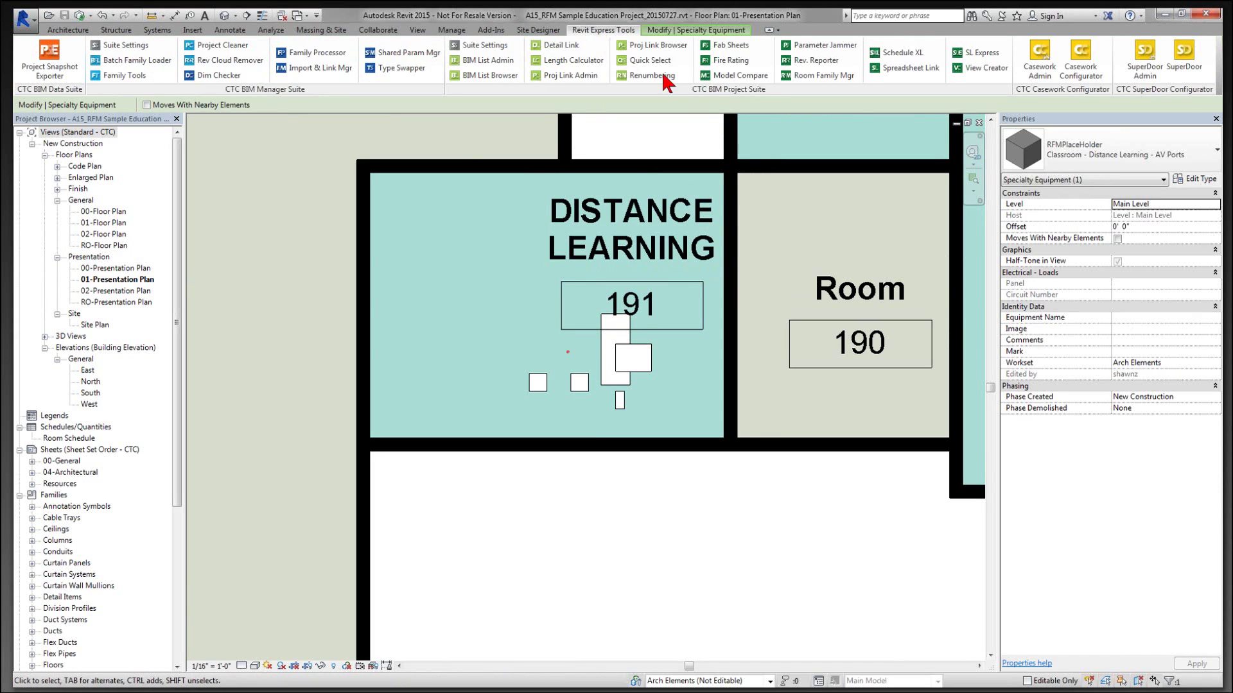
click(898, 73)
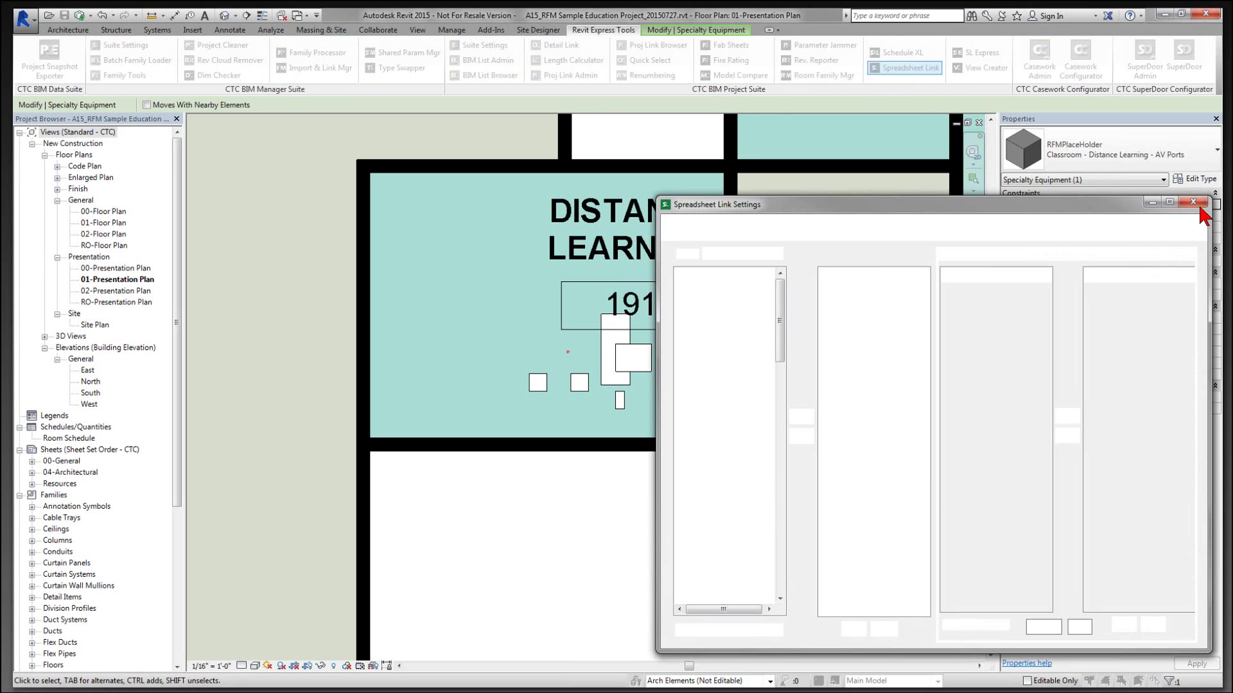
click(1193, 203)
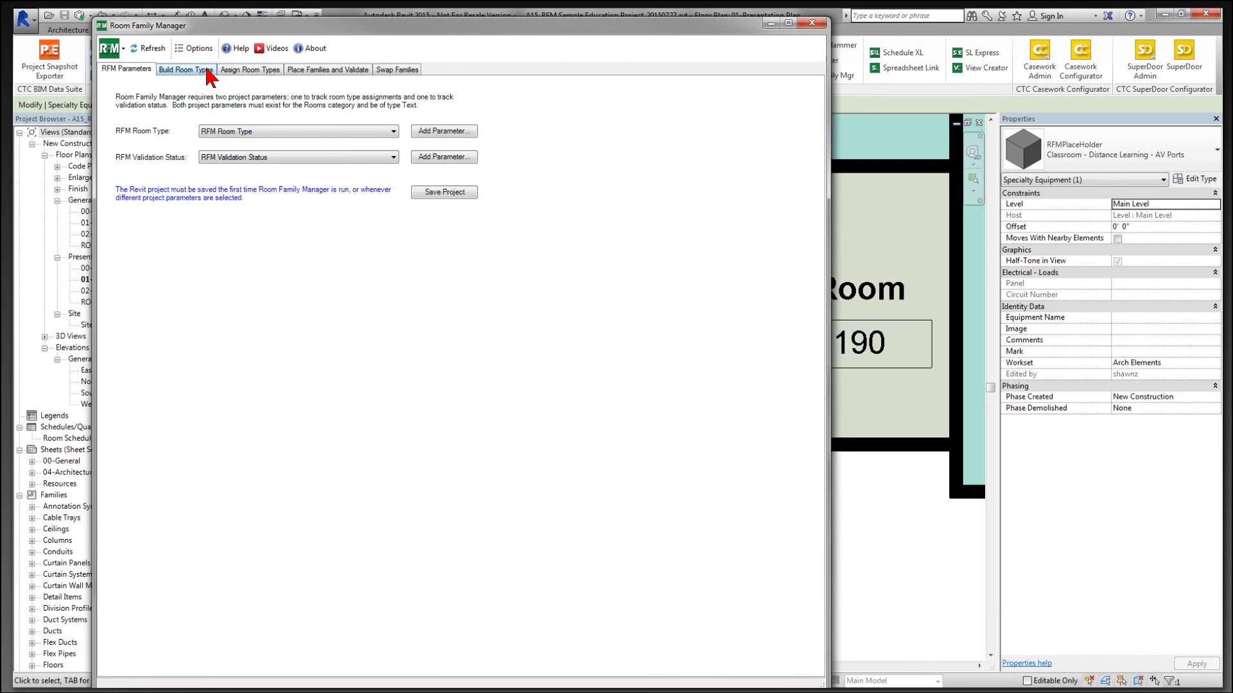
click(208, 70)
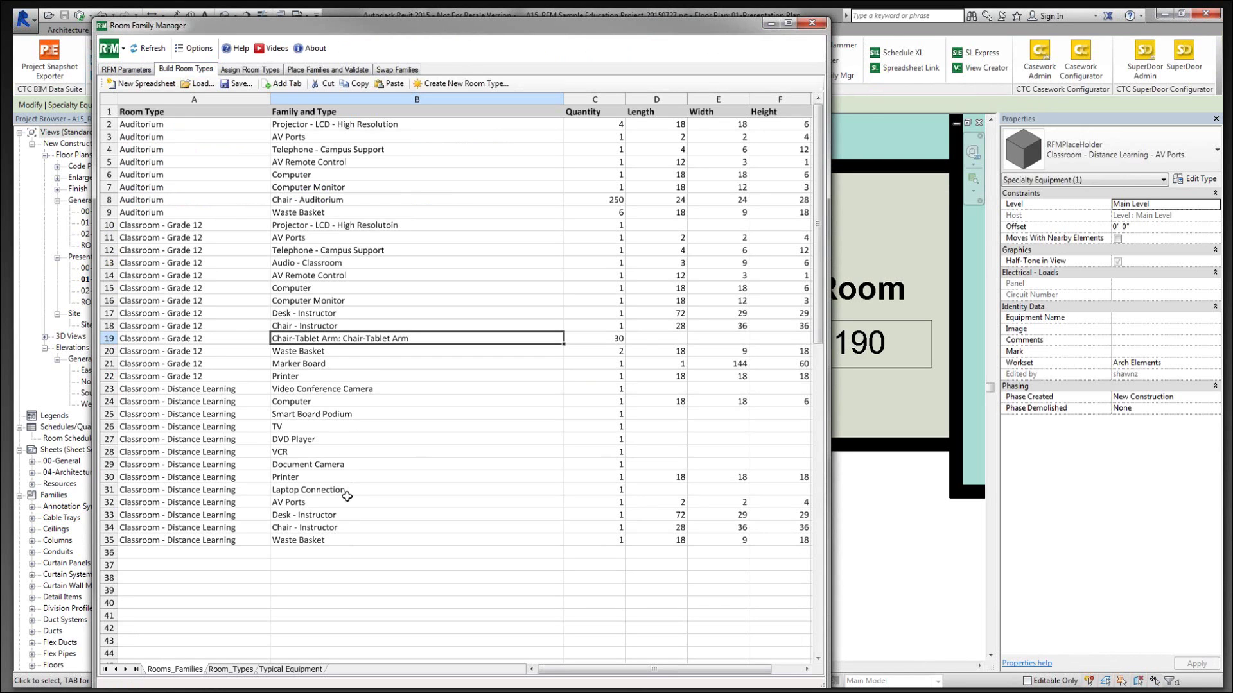
Step: Examine the Smart Board Podium's dimension cells in the Classroom - Distance Learning definition and compare them with the Typical Equipment sheet
click(413, 414)
click(659, 414)
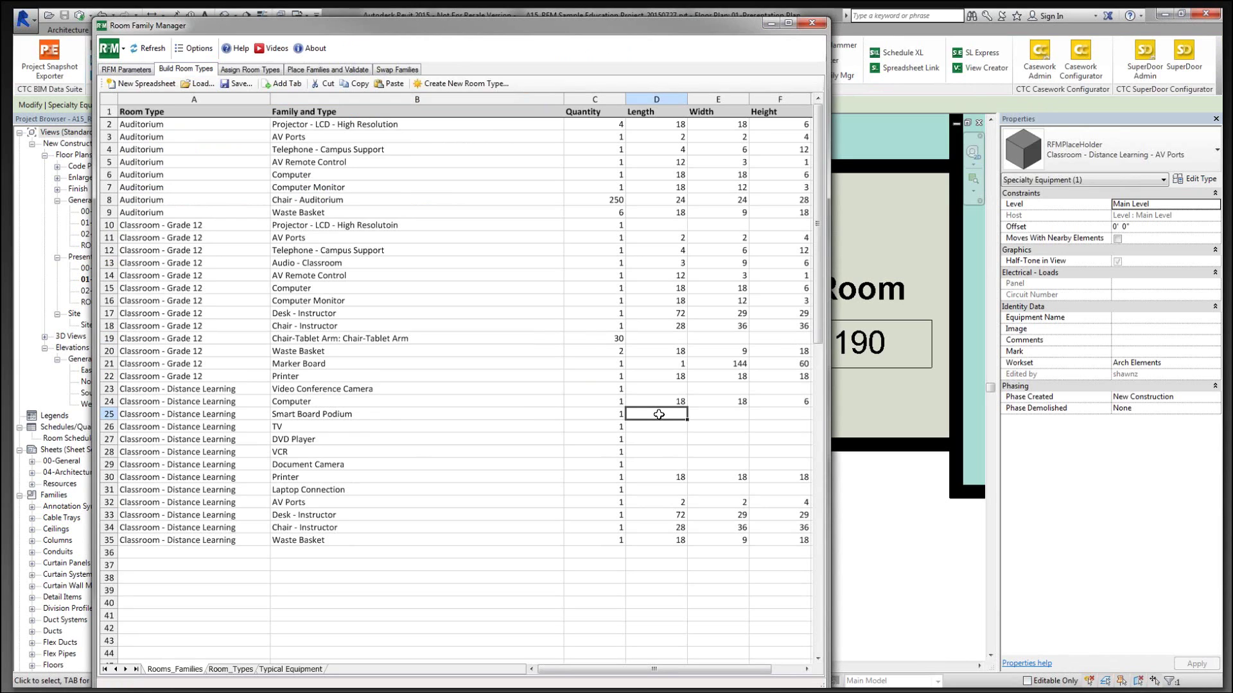
click(544, 418)
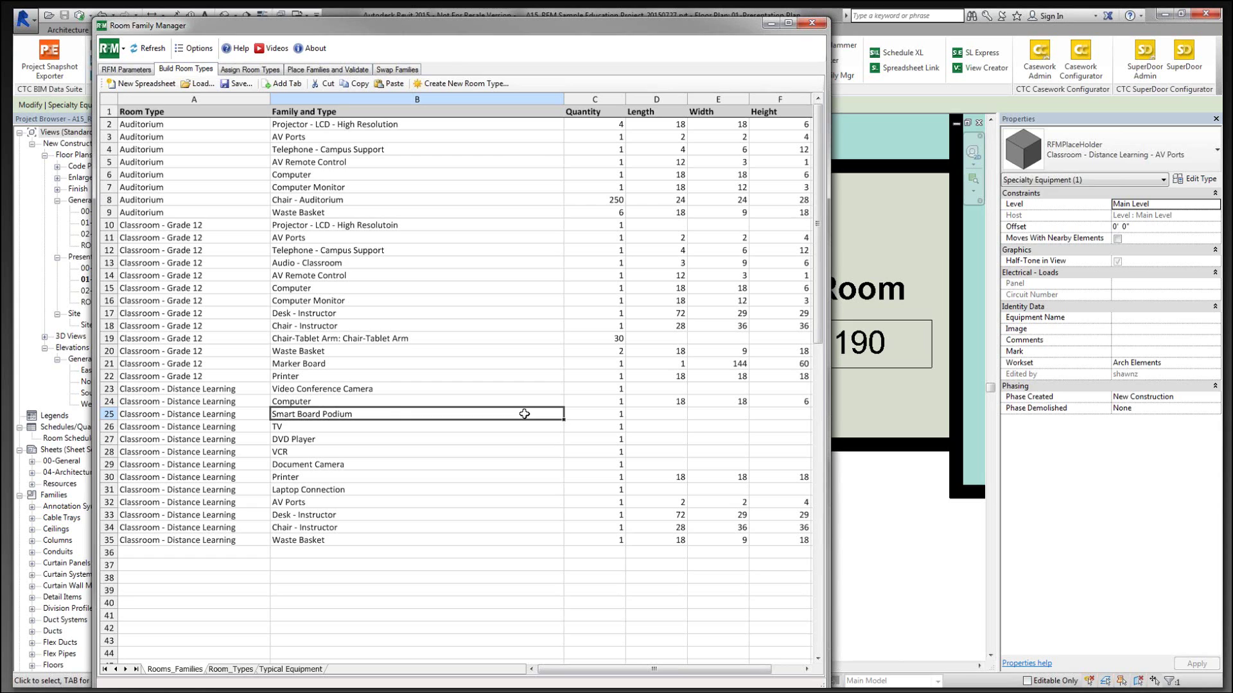
click(672, 416)
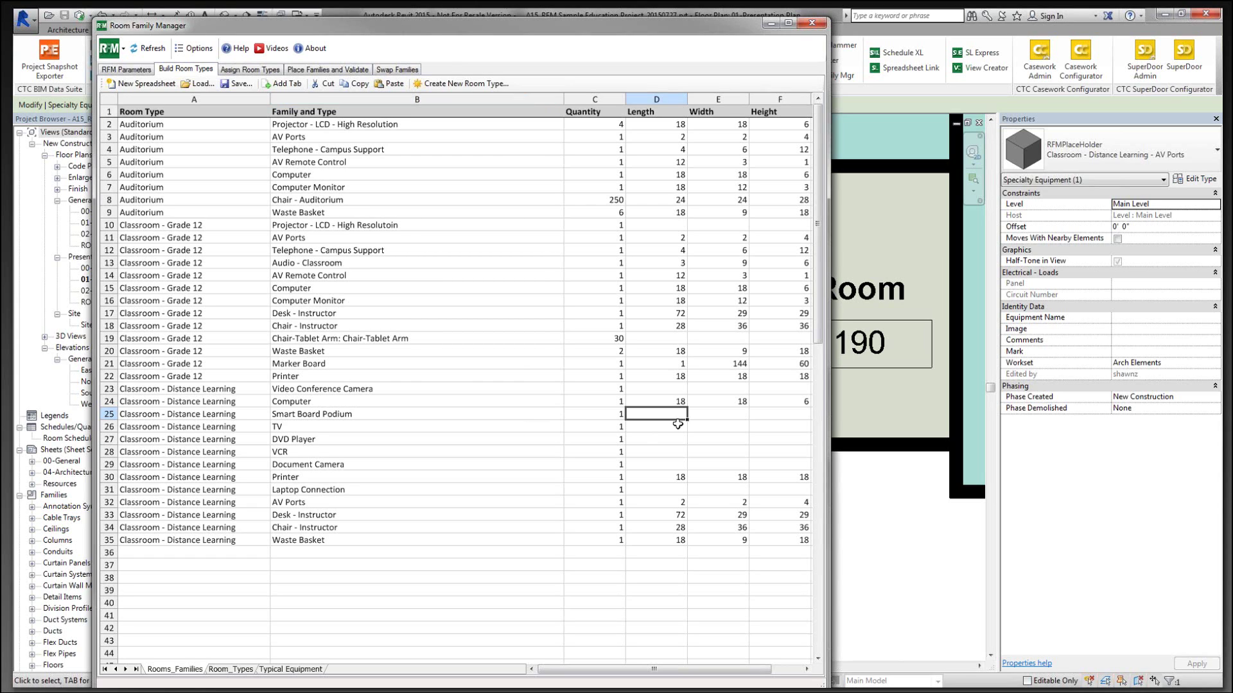
click(409, 414)
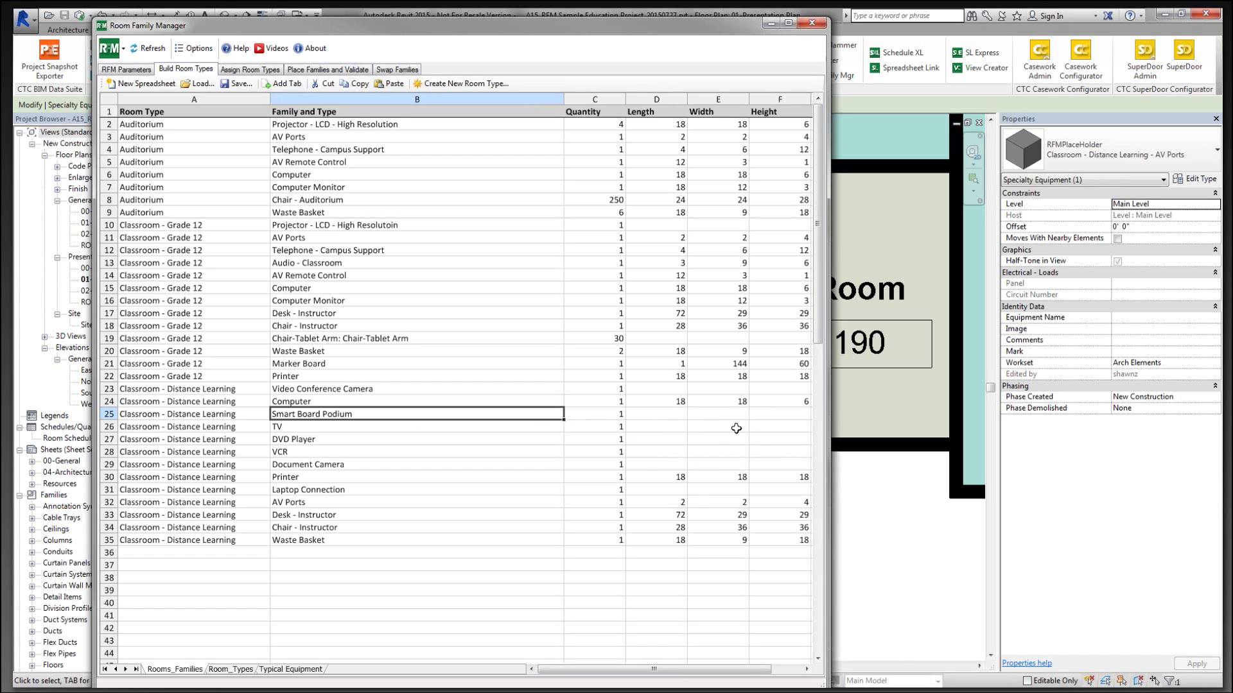
click(319, 670)
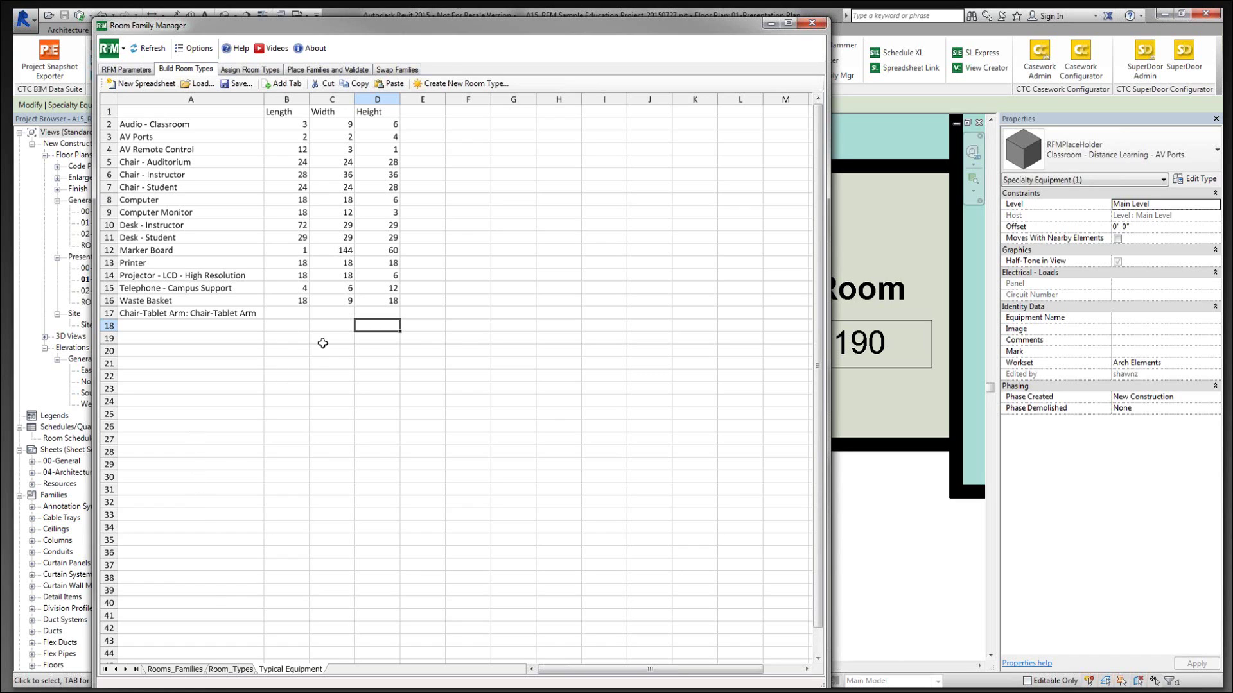
click(173, 669)
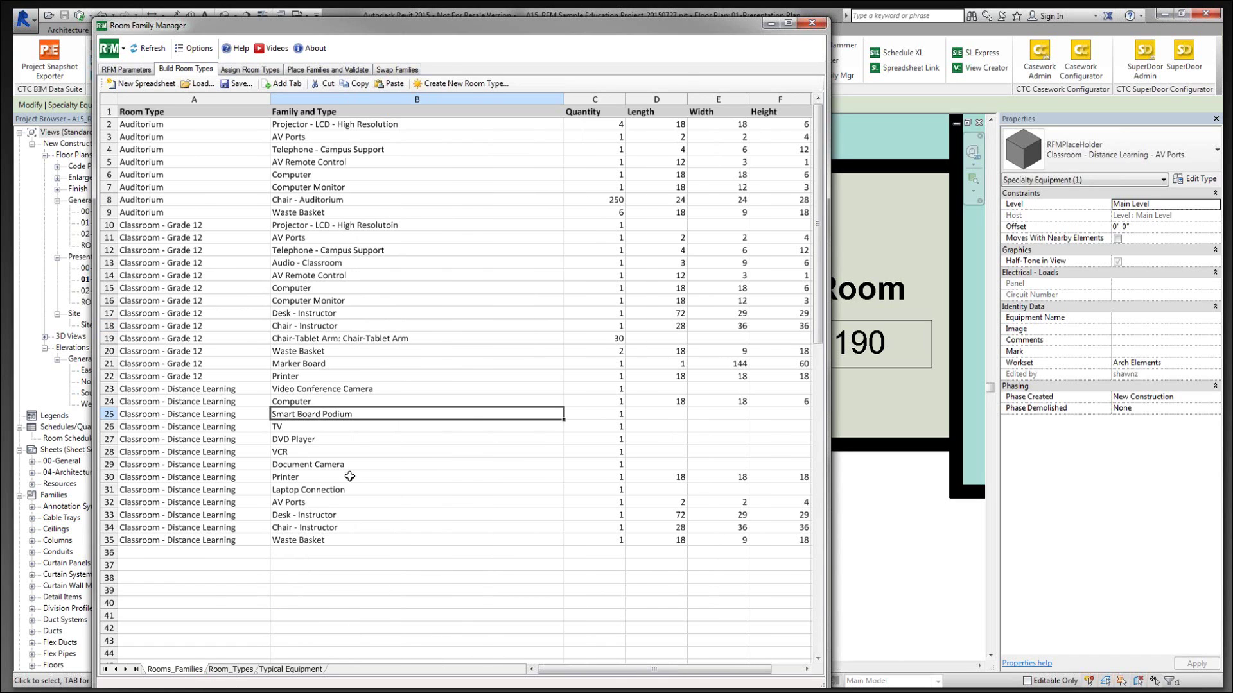
Step: Add a TV entry in row 18 of the Typical Equipment sheet, below the Chair-Tablet Arm row
click(373, 429)
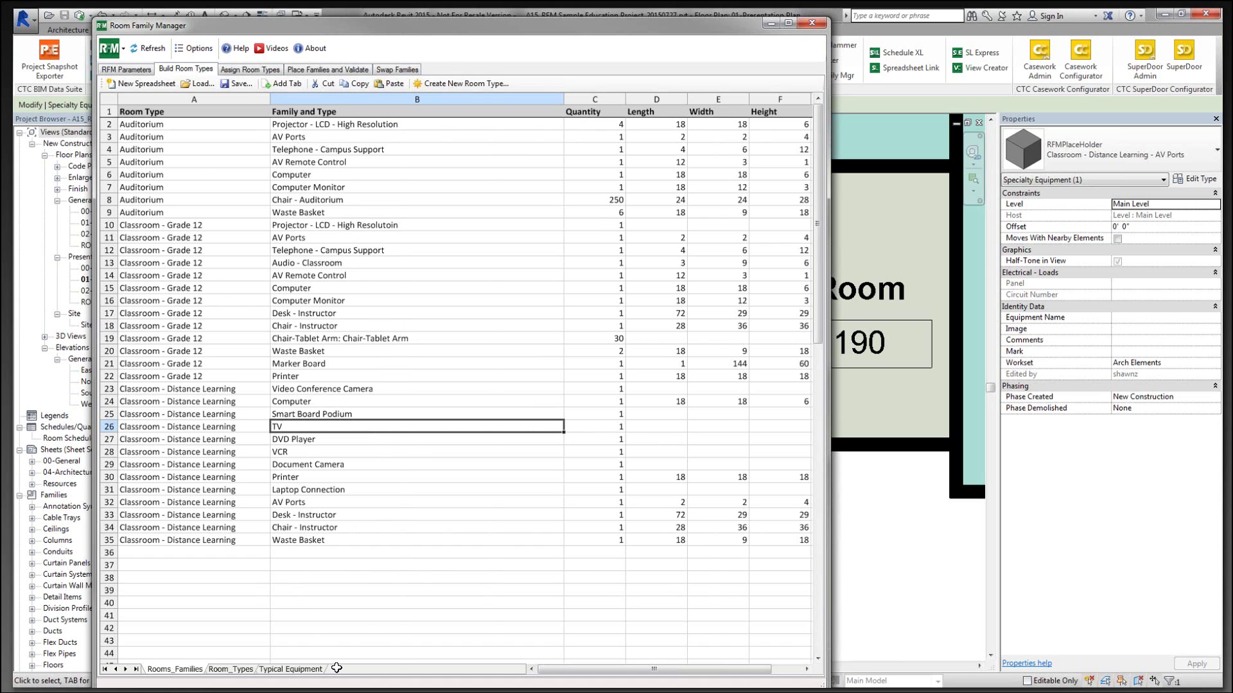
click(308, 670)
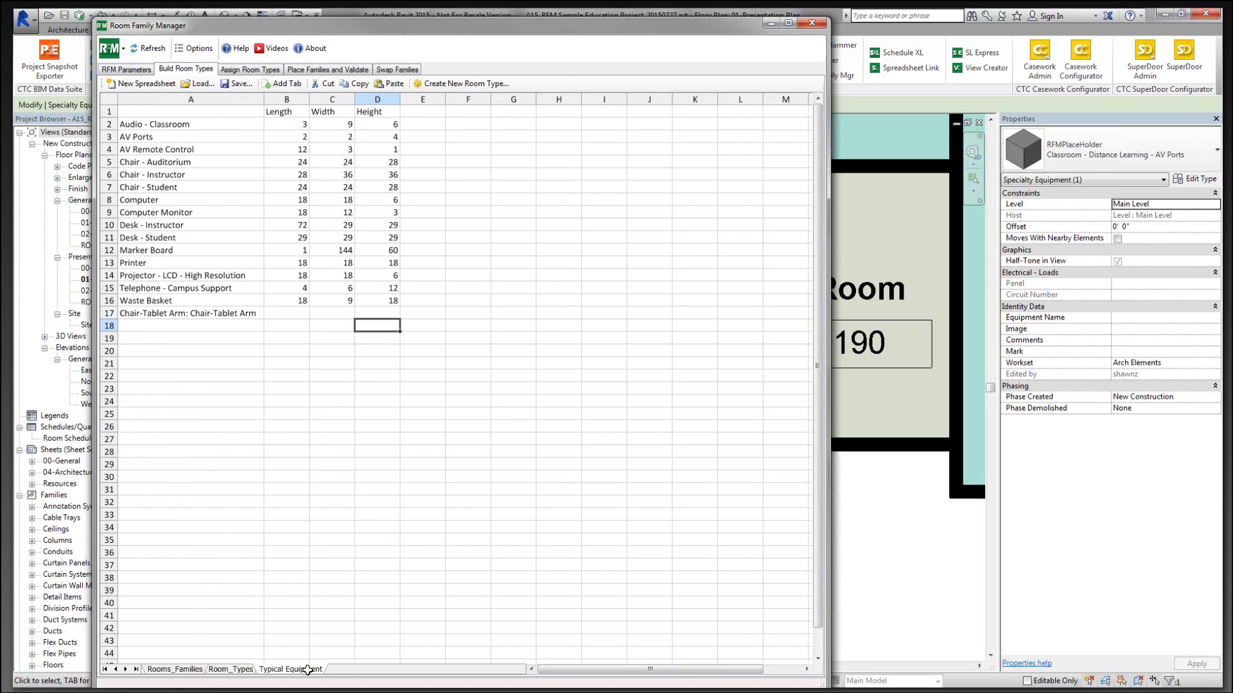
click(191, 330)
text(TV)
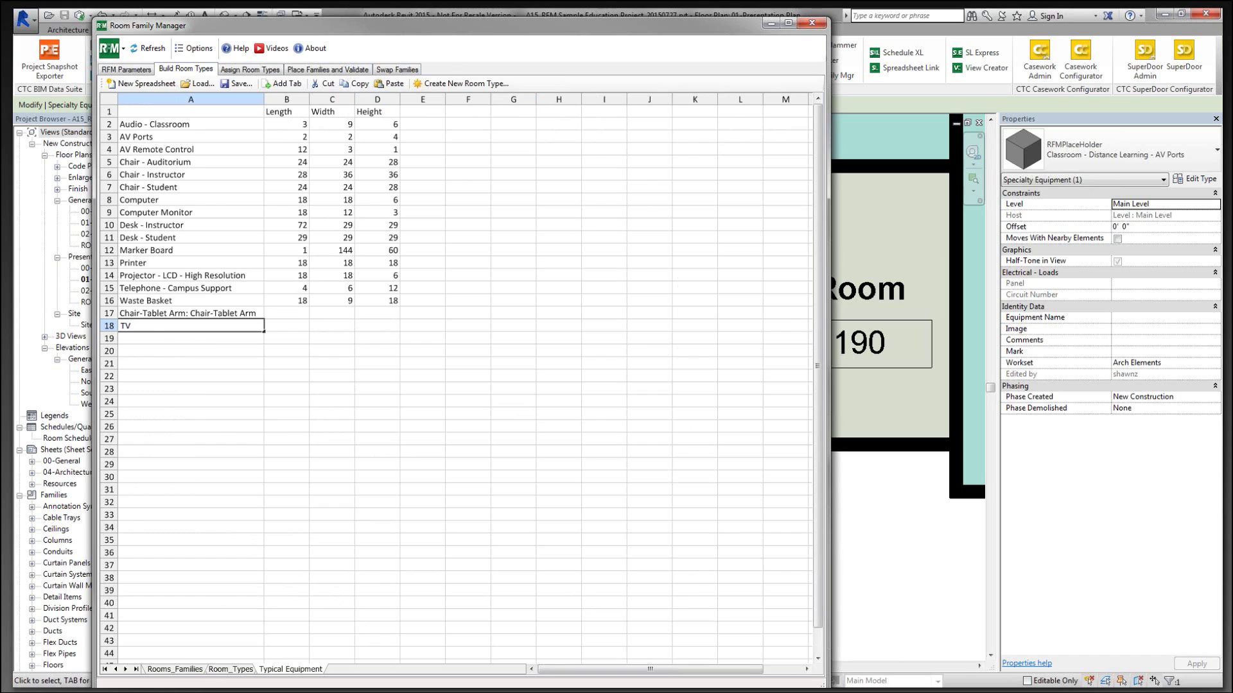
click(300, 326)
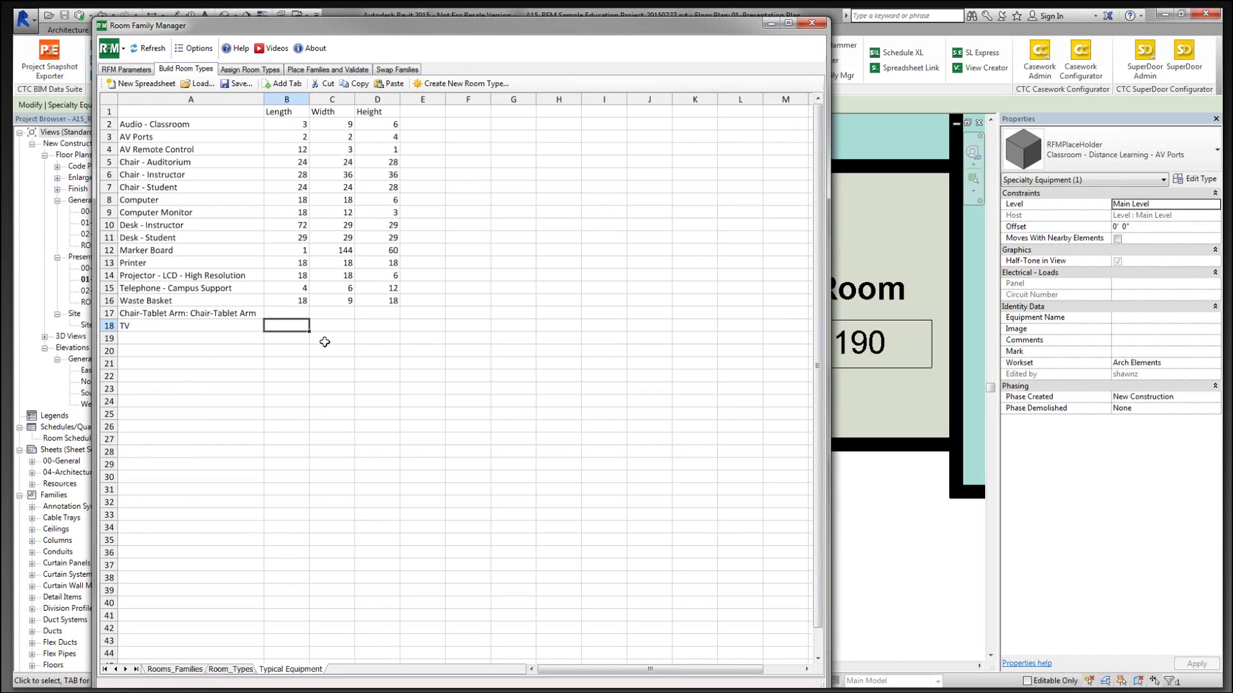
text(42)
click(334, 327)
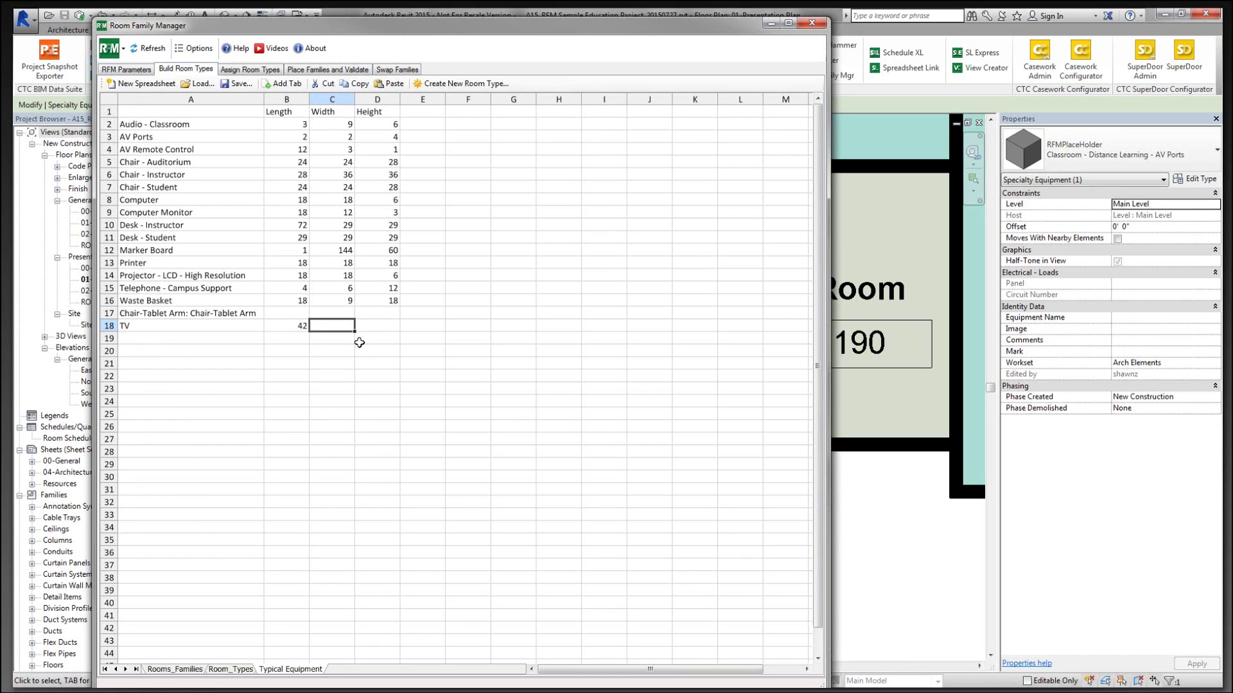
Step: Set the TV's Length to 4, Width to 42 and Height to 36, and return to the Rooms_Families sheet
click(305, 329)
text(4)
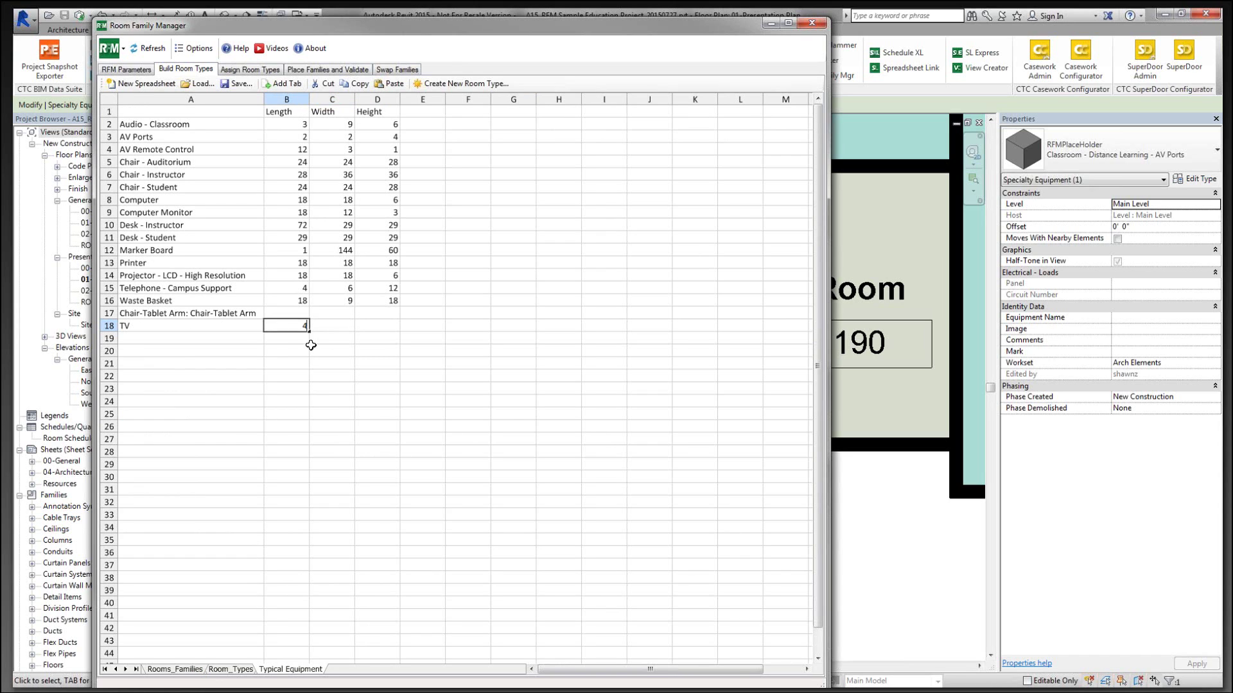
click(327, 324)
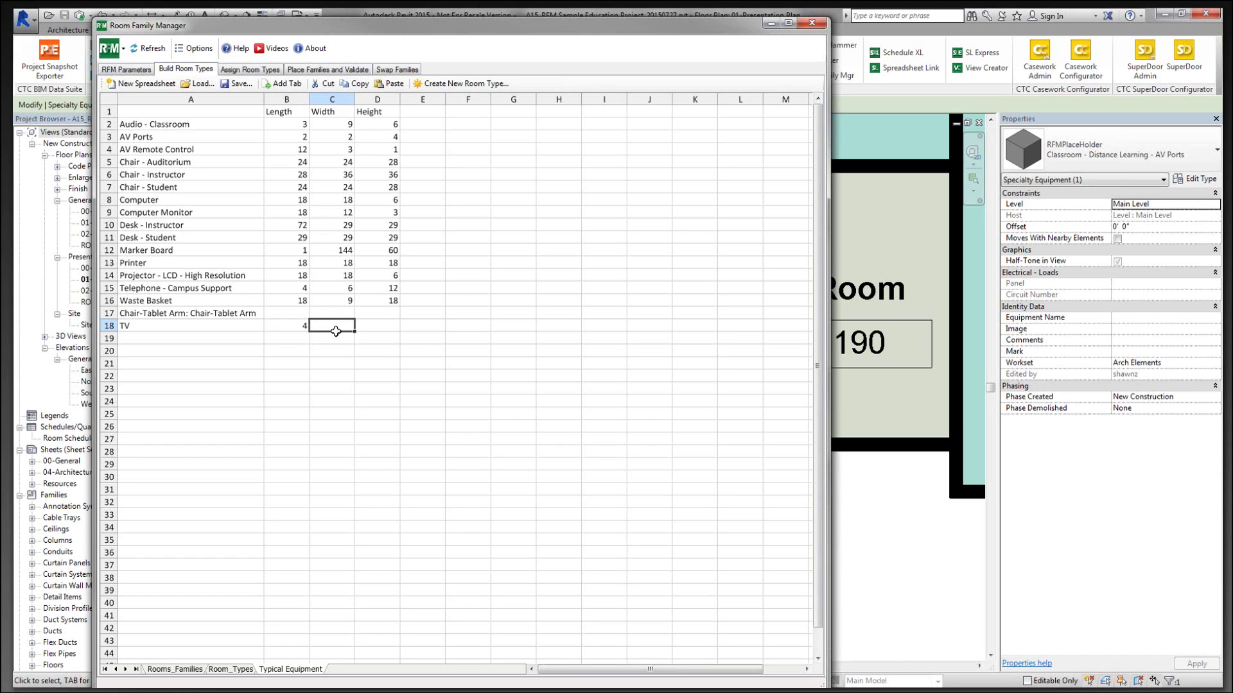
text(42)
click(382, 330)
text(36)
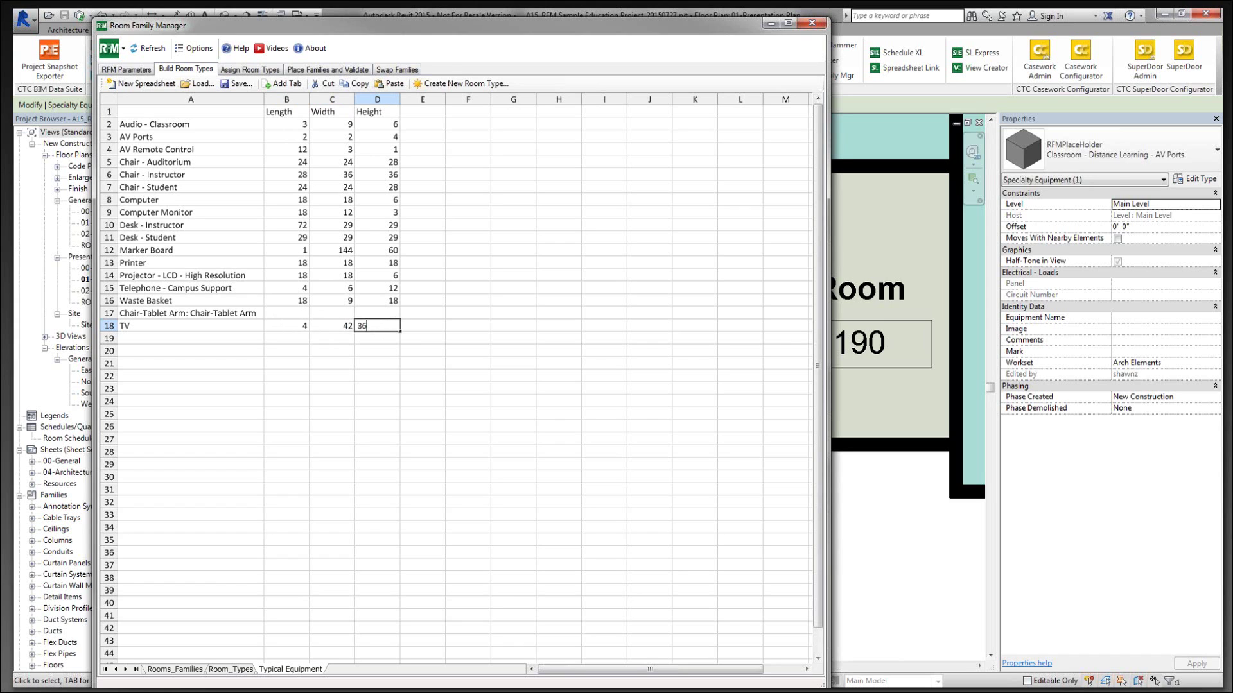
key(Return)
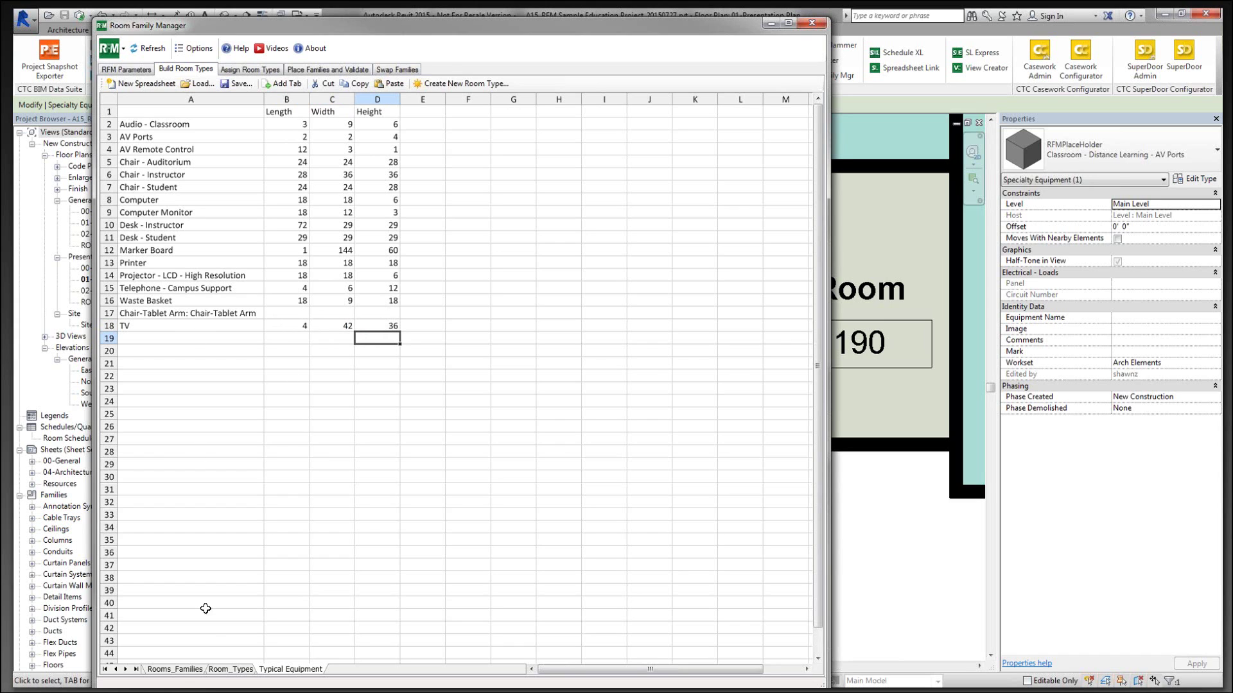
click(187, 671)
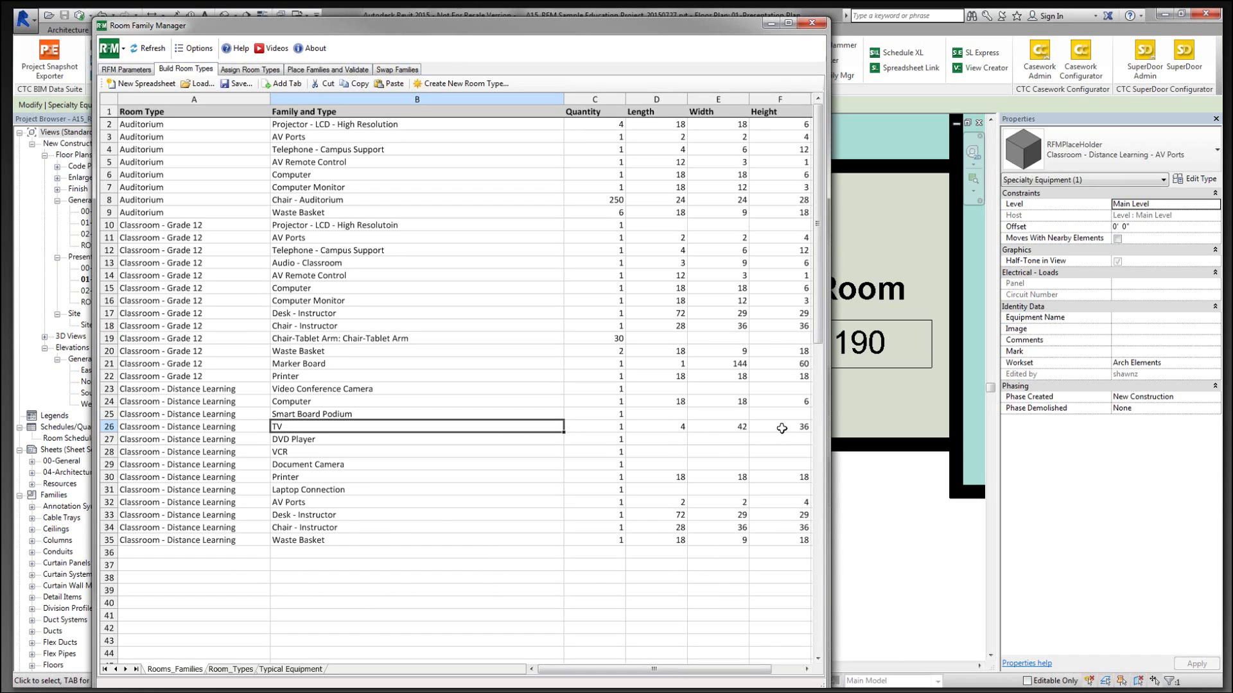
Step: Place the families again with the updated definitions and close Room Family Manager
click(329, 70)
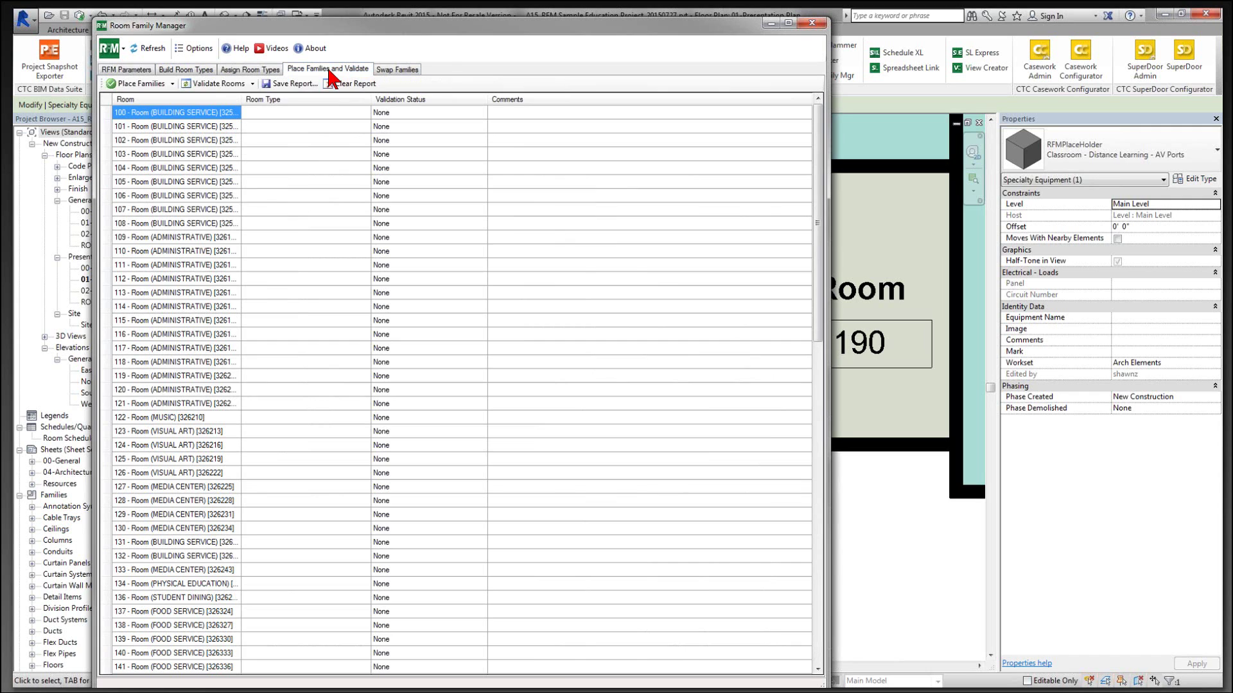
click(161, 87)
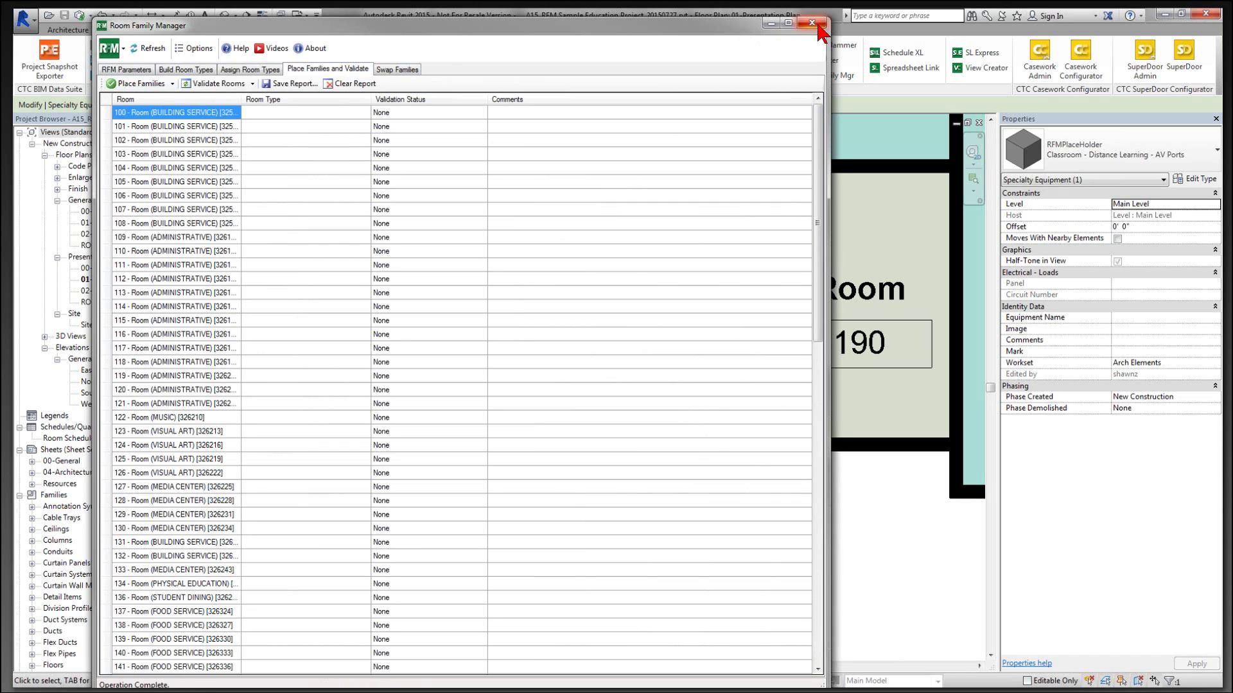
click(818, 26)
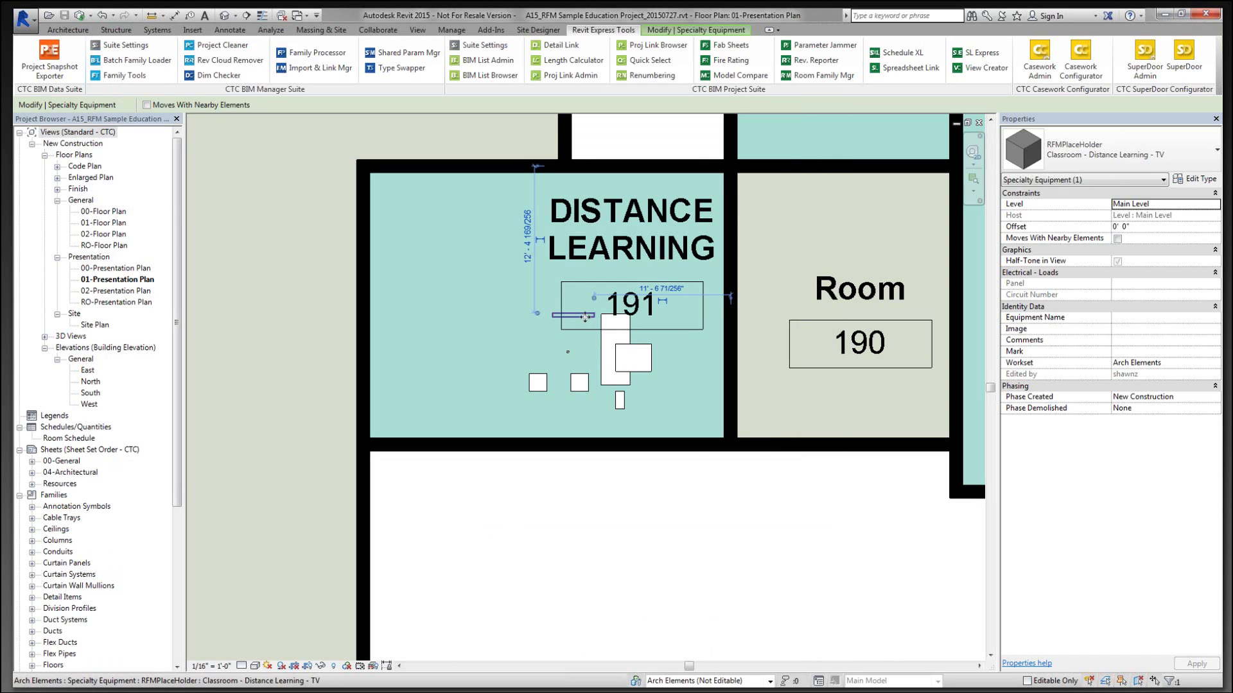
Step: Move the TV placeholder in room 191 left of the instructor desk, above the computer, and check its type
drag(585, 317, 509, 359)
key(Escape)
click(546, 336)
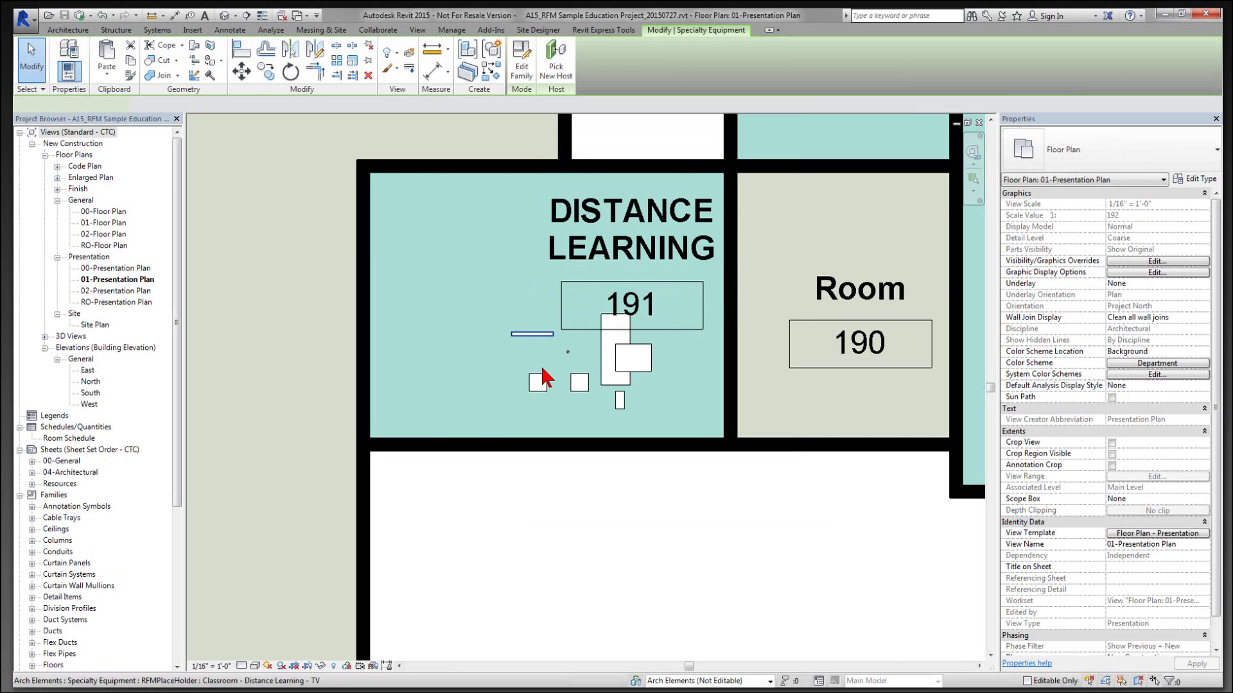
click(1053, 168)
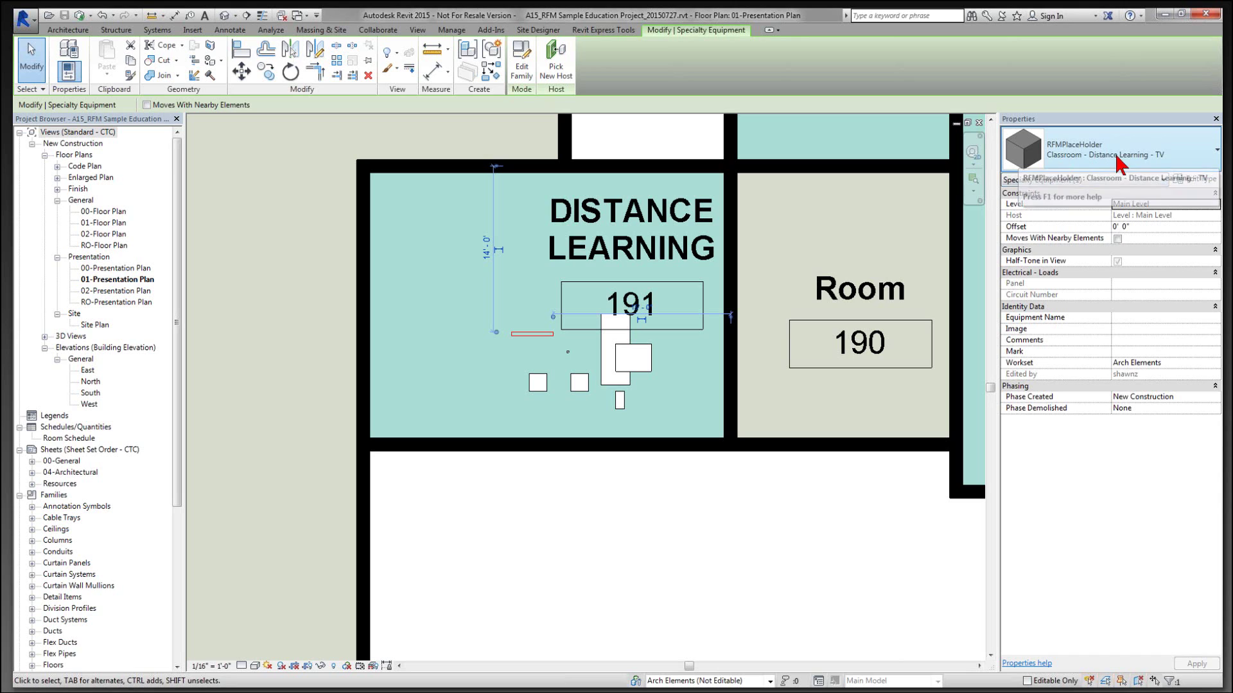
click(665, 416)
key(Escape)
Step: Move the room tag of classroom 156 up, clear of the stacked placeholders
scroll(666, 414, down, 2)
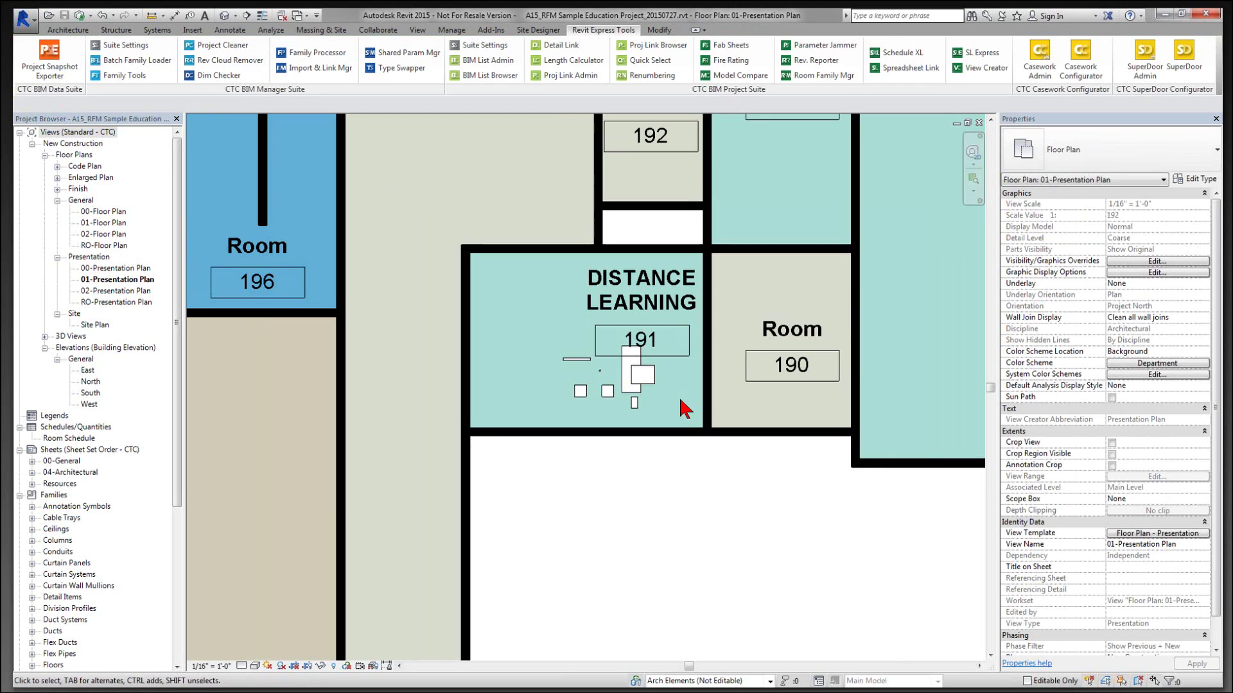
scroll(765, 484, down, 3)
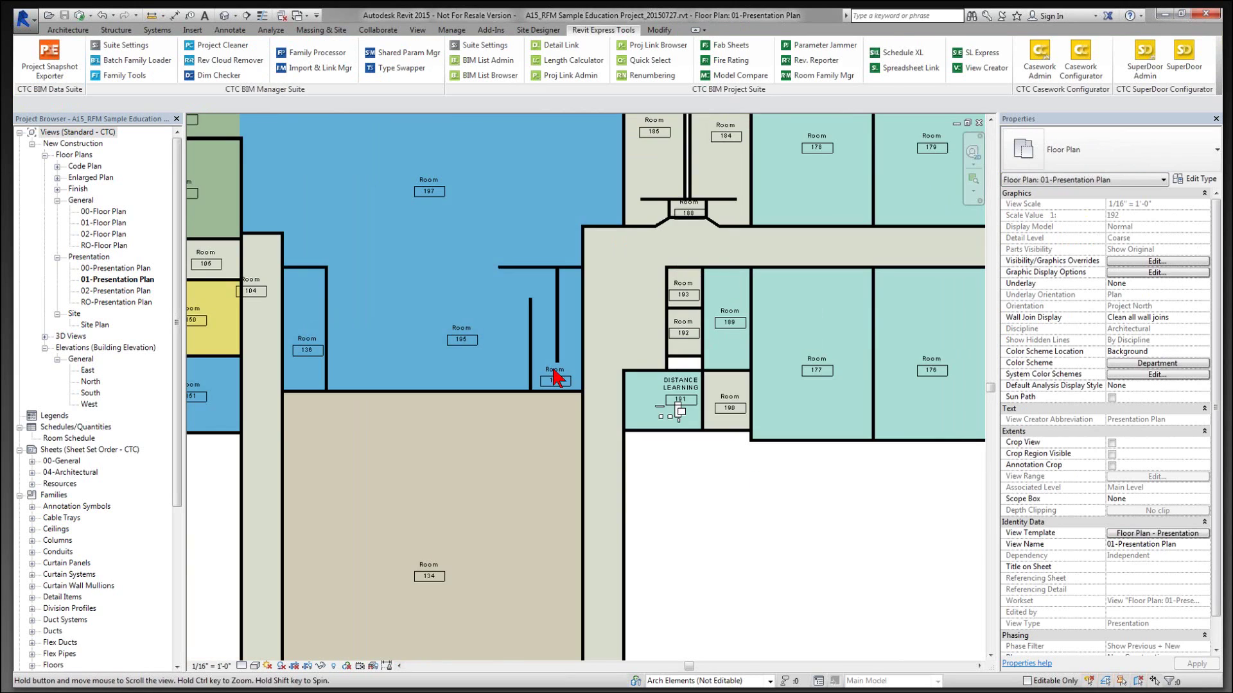
scroll(710, 460, up, 5)
scroll(705, 443, down, 1)
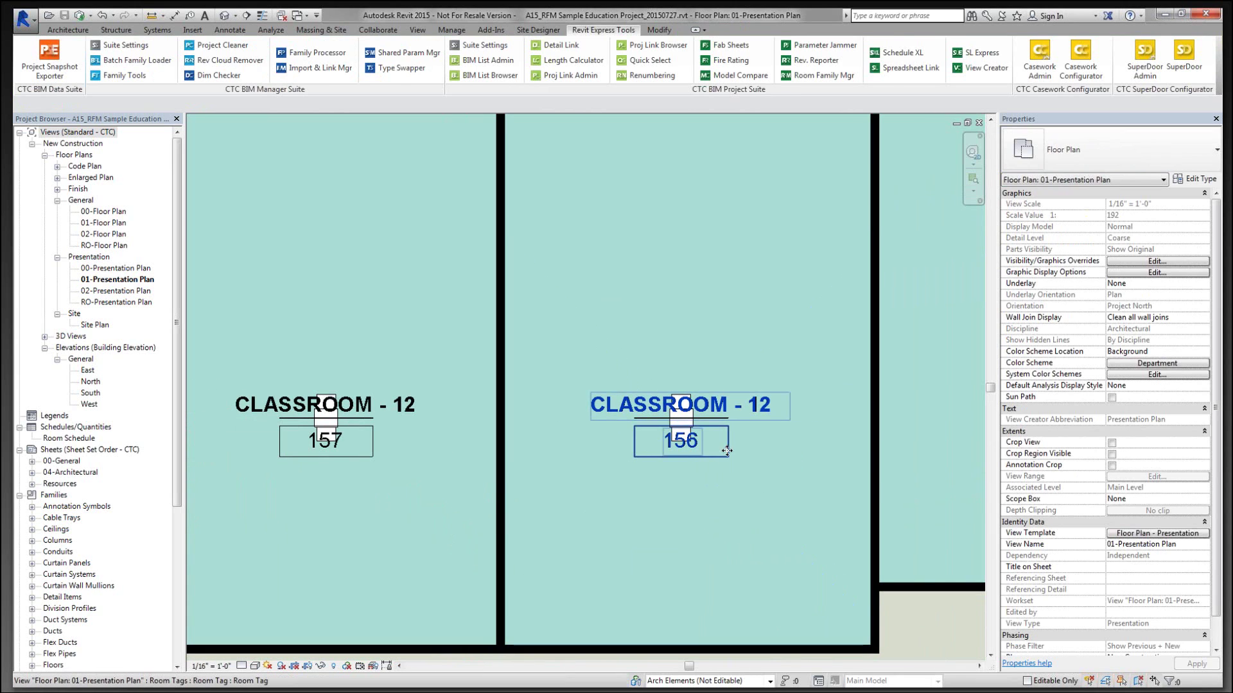
click(681, 454)
drag(681, 453, 658, 266)
Step: Spread the classroom 156 placeholders apart, with the marker board to the lower left and the instructor chair and desk to the lower right
click(716, 424)
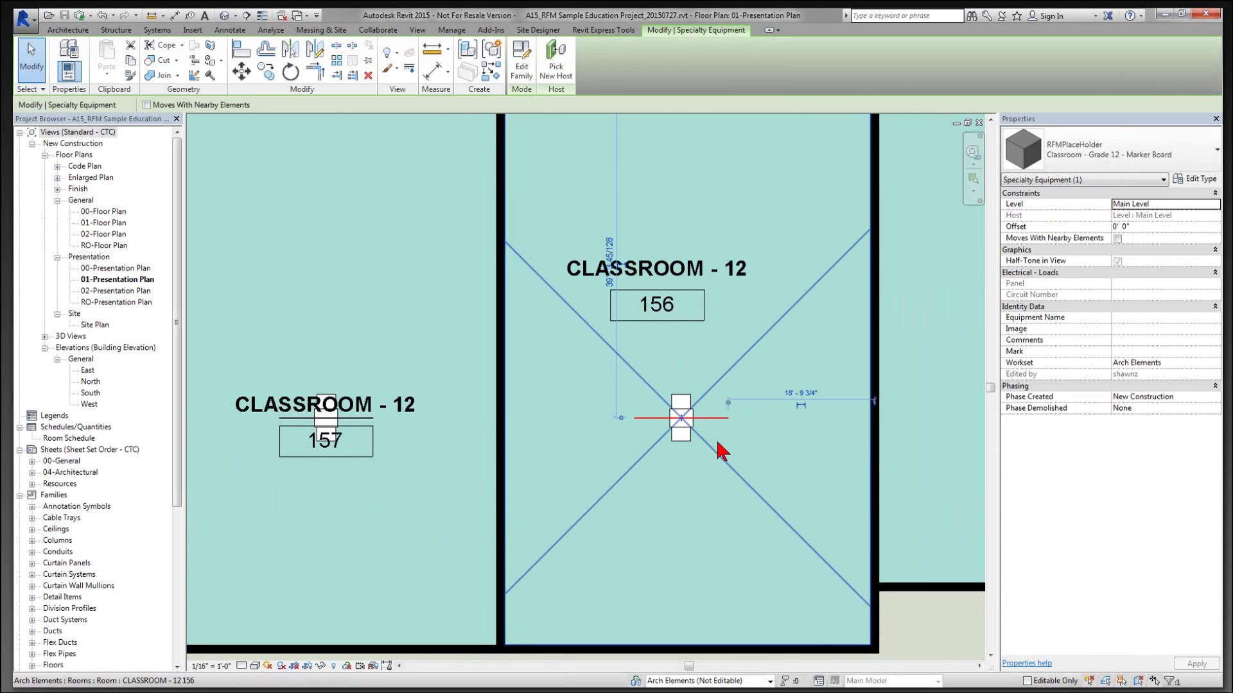
drag(712, 419, 649, 502)
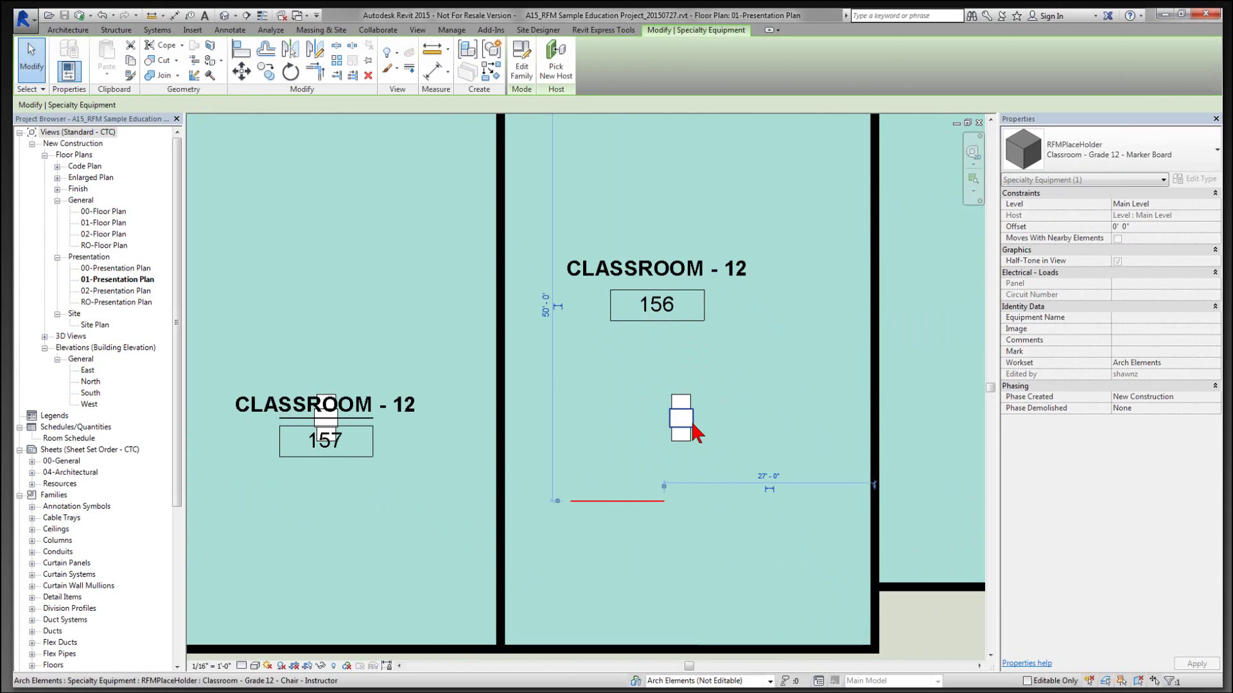
click(690, 425)
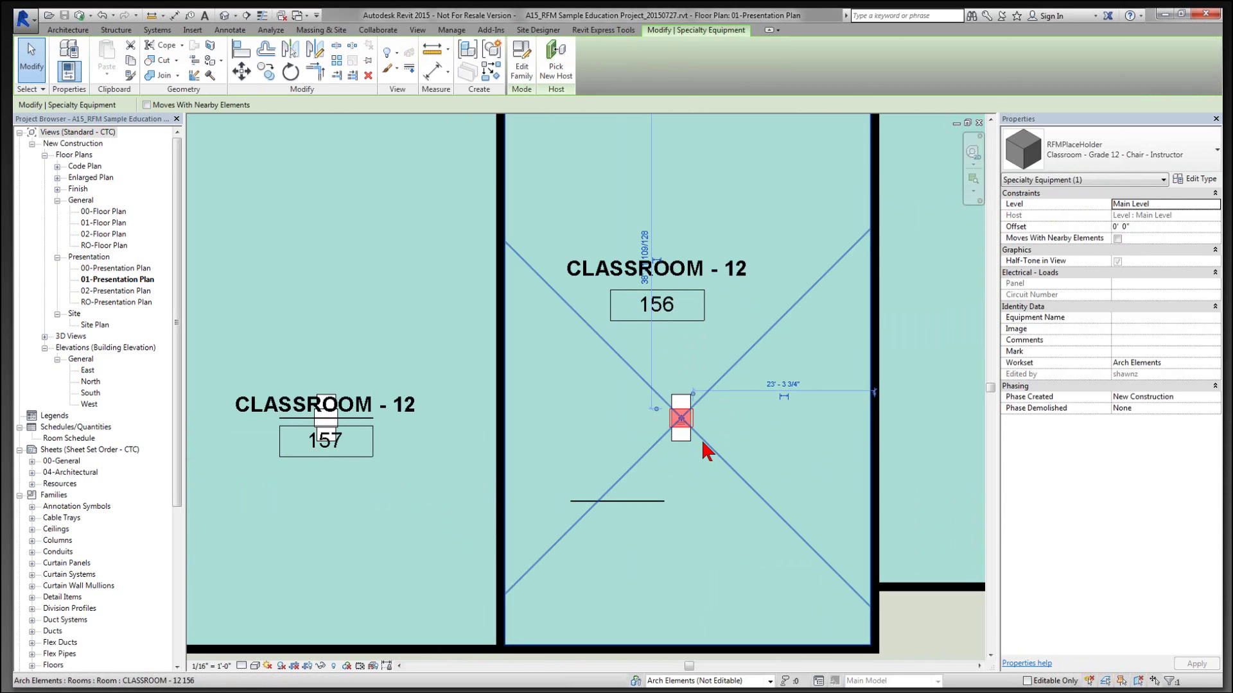
drag(691, 441, 735, 508)
click(688, 442)
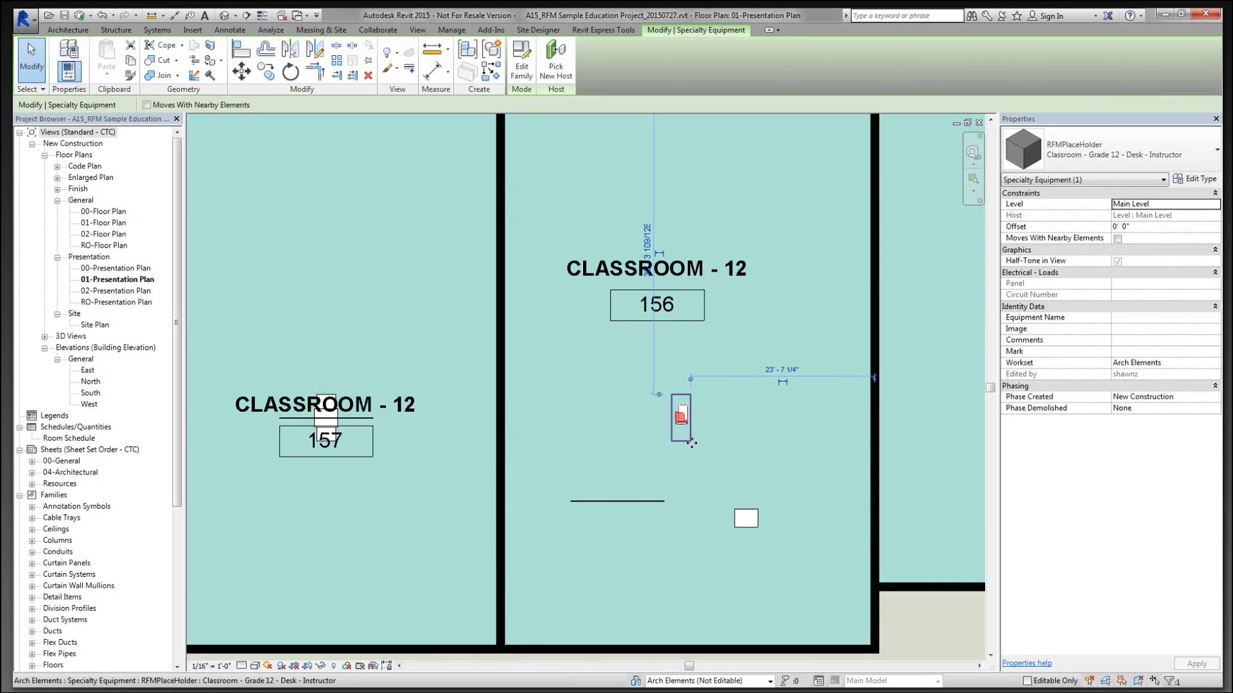
scroll(693, 441, up, 5)
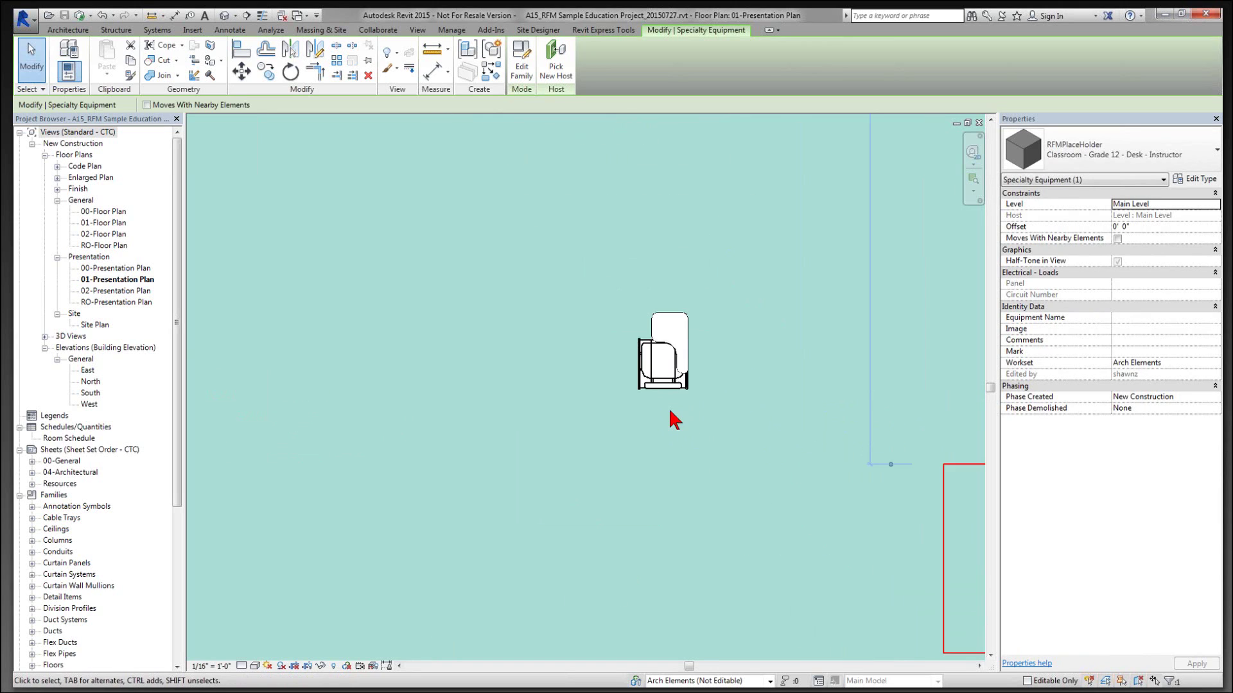
Step: Pull three Chair-Tablet Arm chairs out of the stack in classroom 156 and arrange them in a column to its right
click(654, 309)
drag(687, 308, 794, 319)
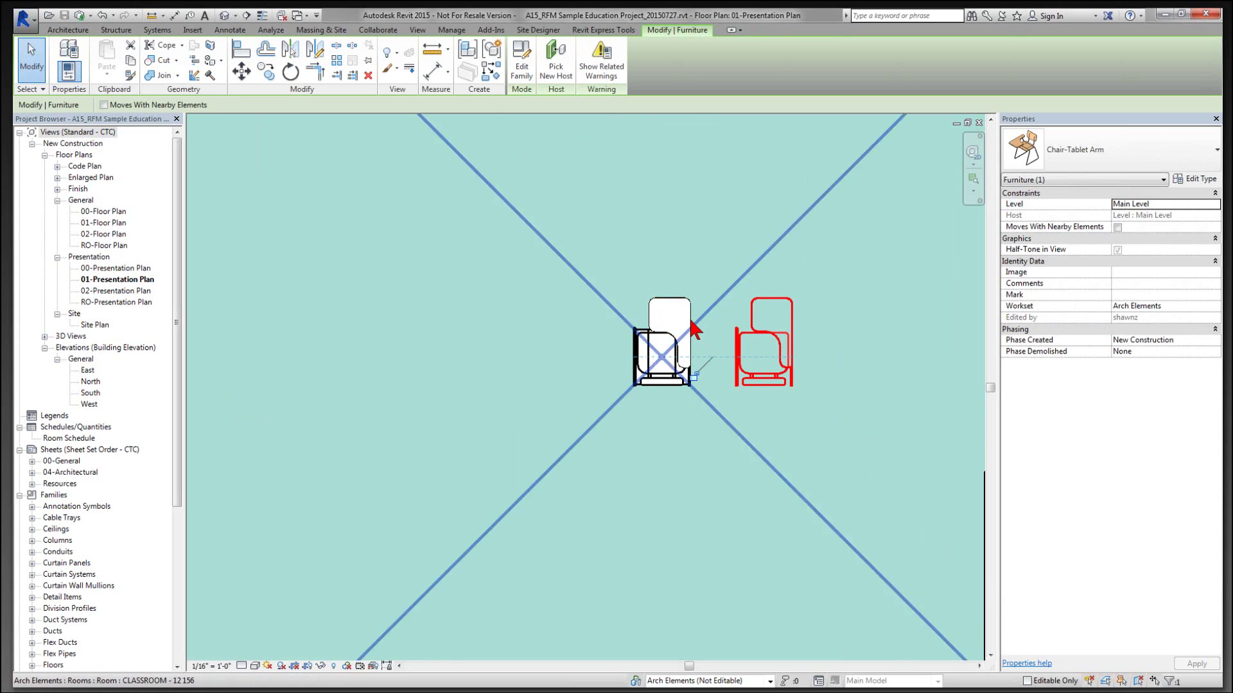
click(690, 326)
ctrl+drag(689, 318, 791, 431)
click(688, 328)
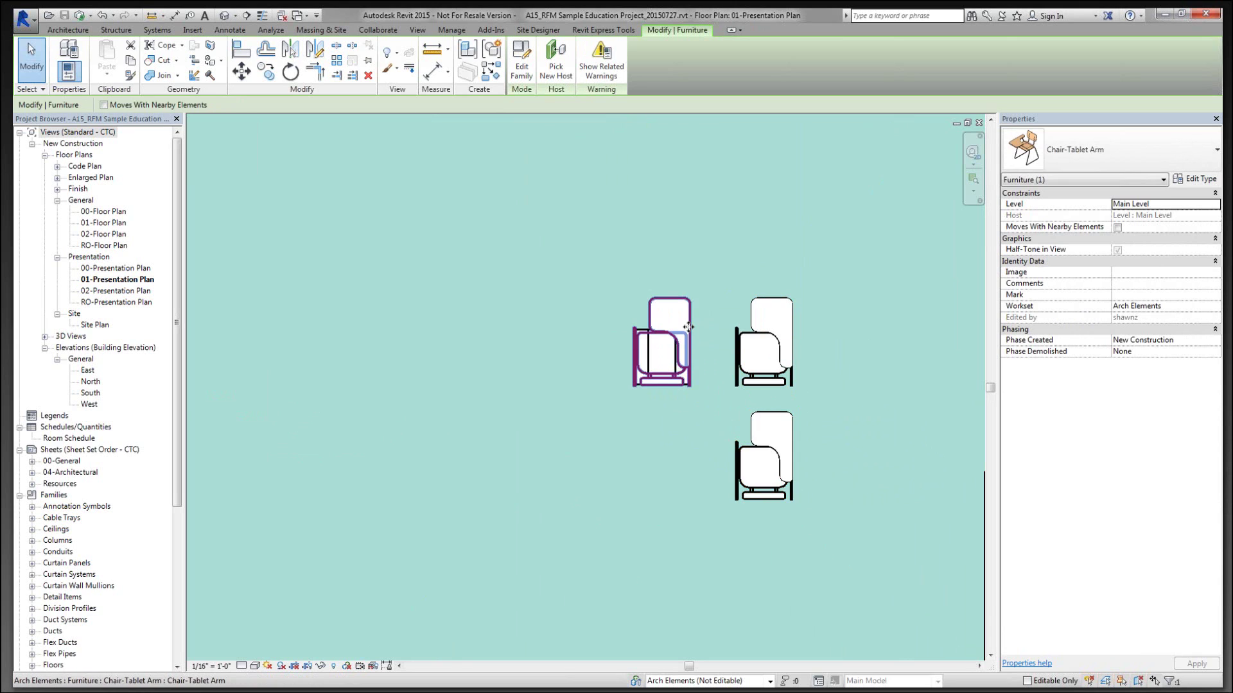
ctrl+drag(688, 327, 783, 226)
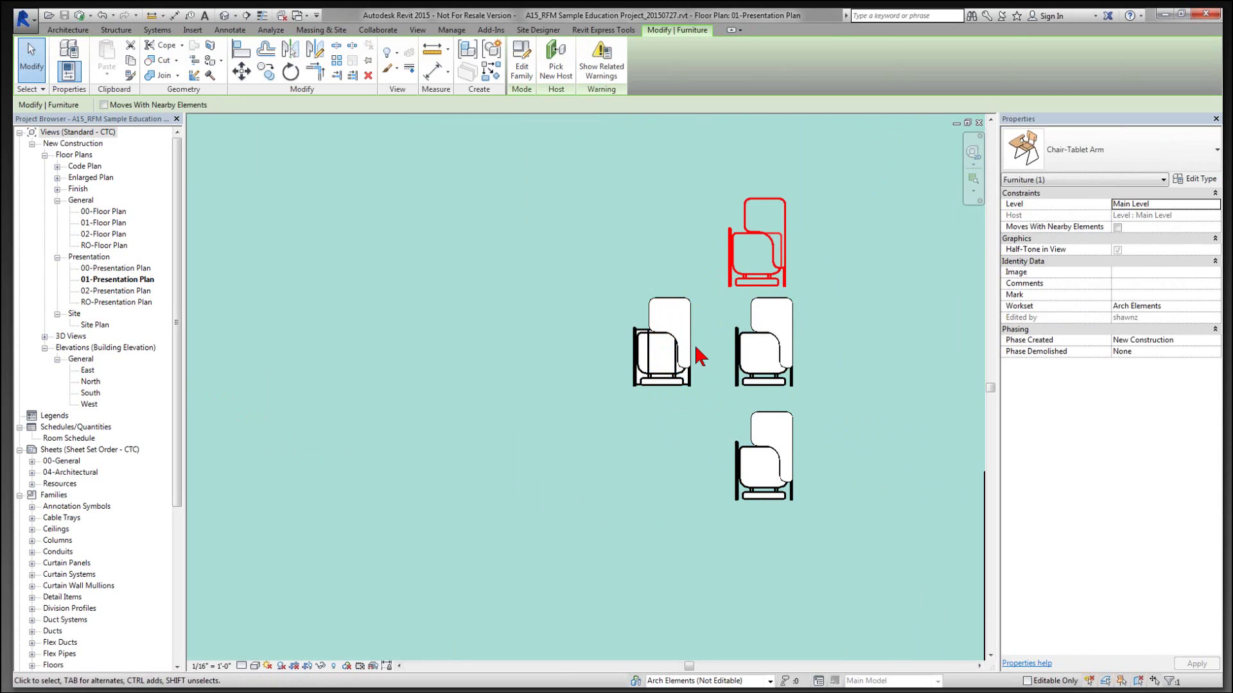
Step: Pull another Chair-Tablet Arm above the stack and rotate it so its tablet points right, beside the column's uppermost chair
click(687, 331)
click(675, 247)
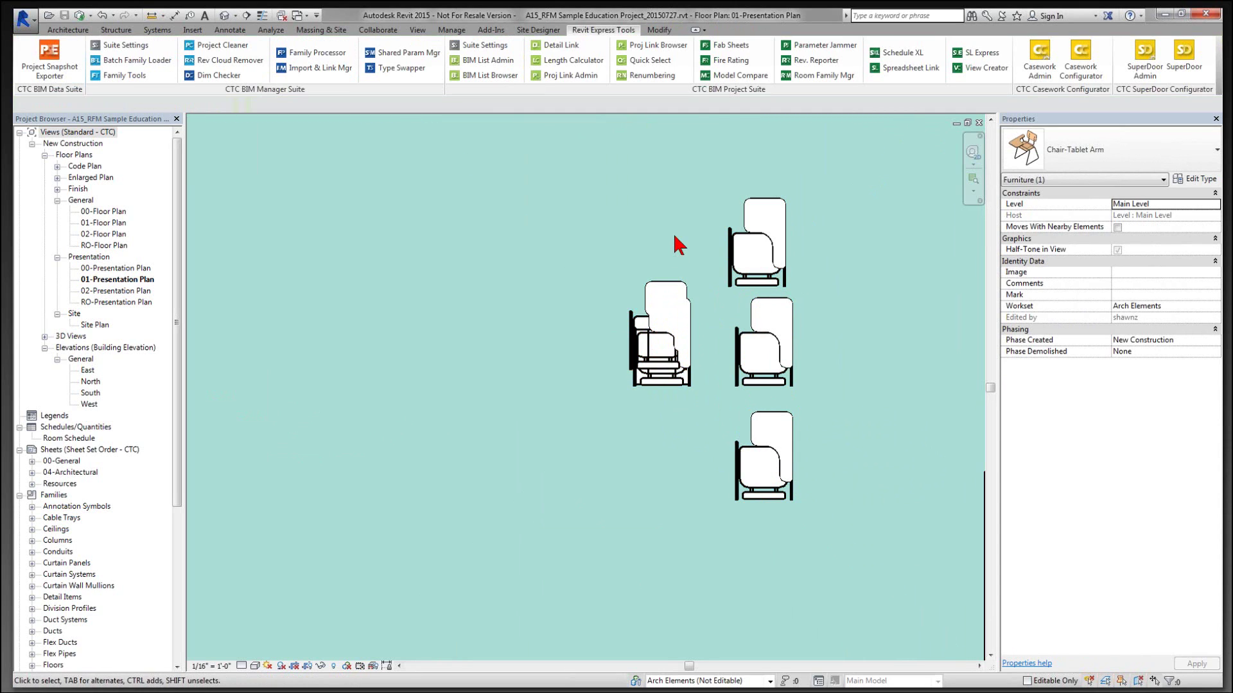
ctrl+drag(688, 299, 662, 184)
click(674, 234)
click(675, 281)
key(space)
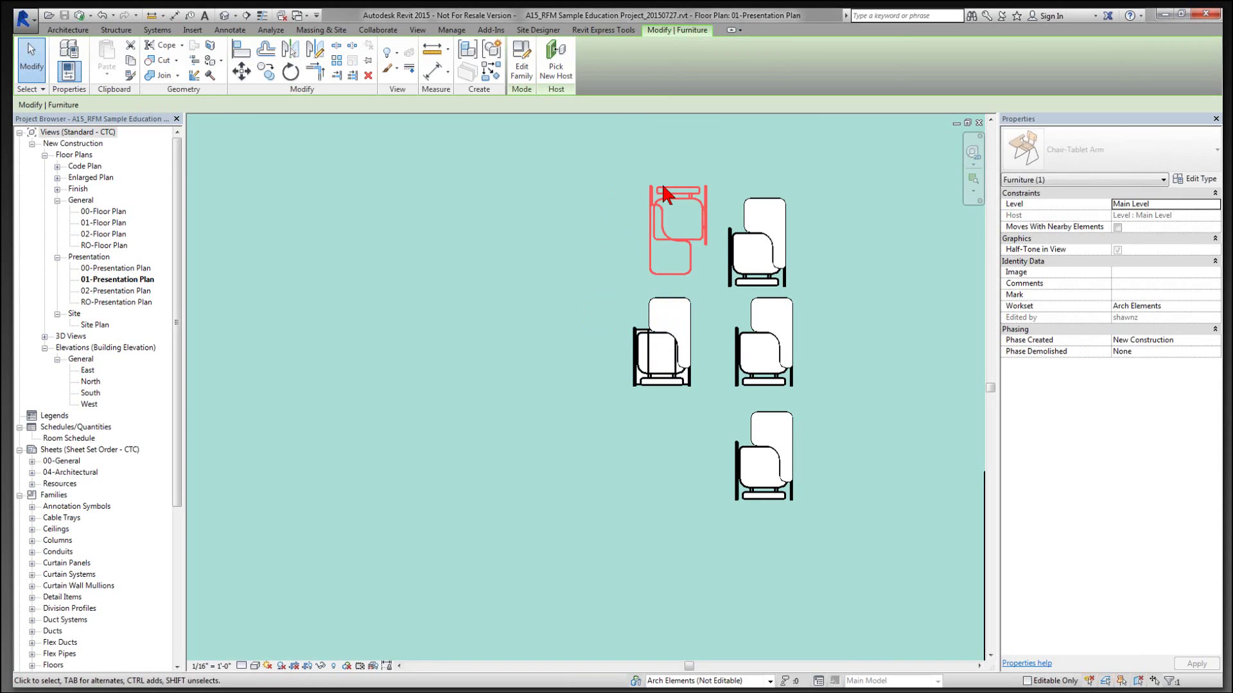
key(space)
drag(709, 245, 664, 244)
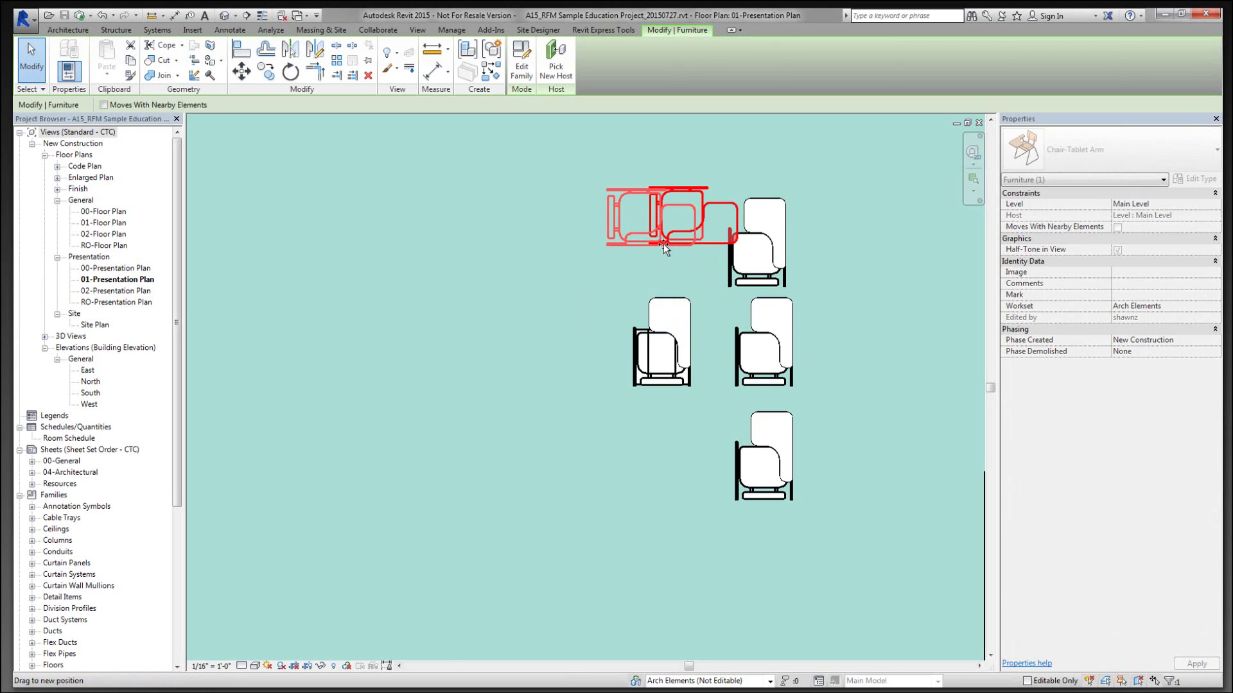
key(Escape)
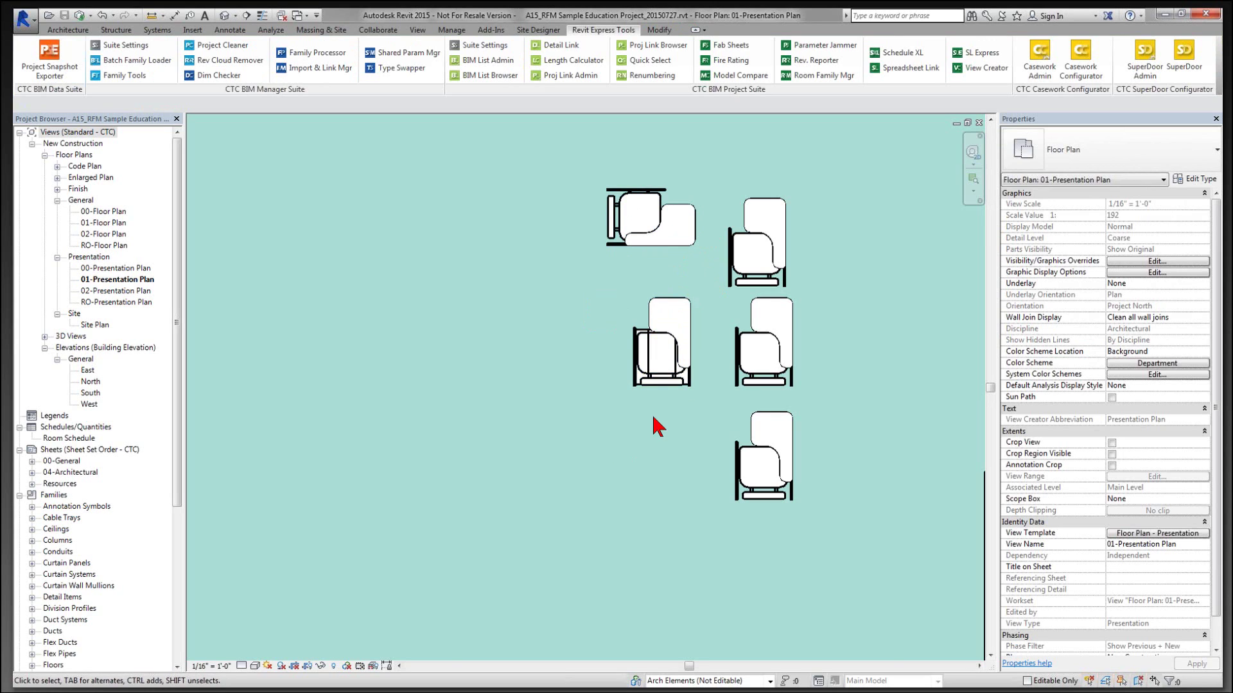
Step: Delete the lowest Chair-Tablet Arm of the column in classroom 156
scroll(607, 457, down, 1)
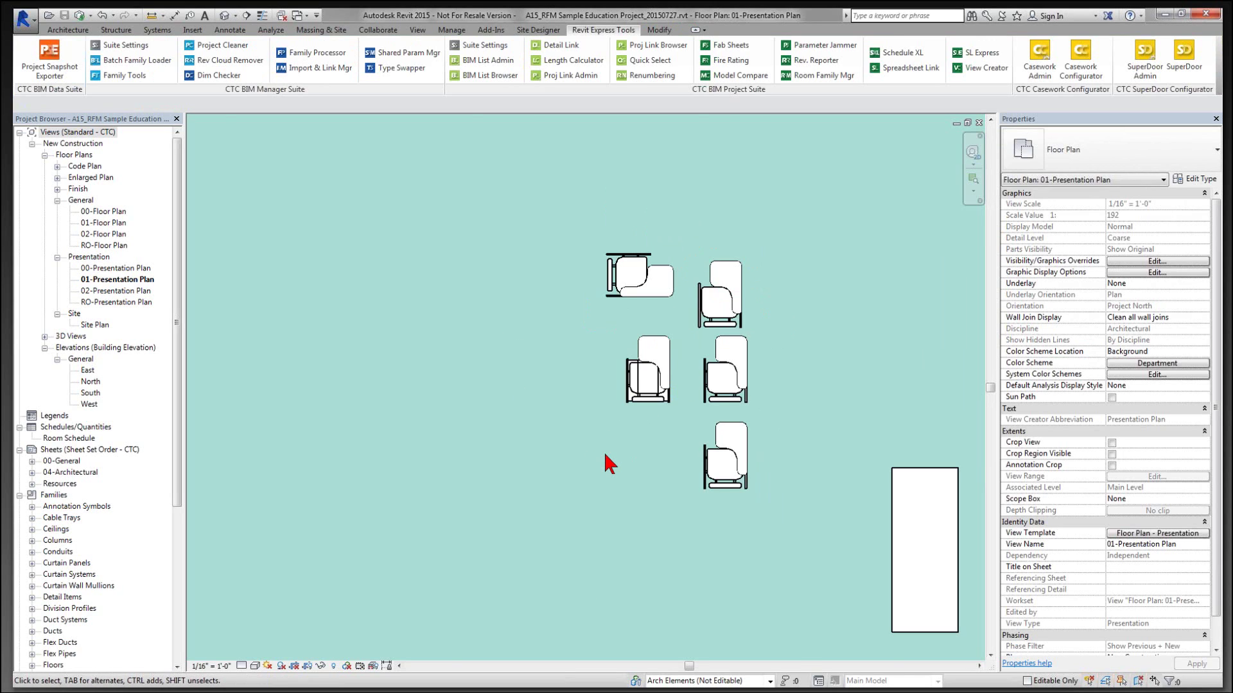
scroll(608, 459, down, 3)
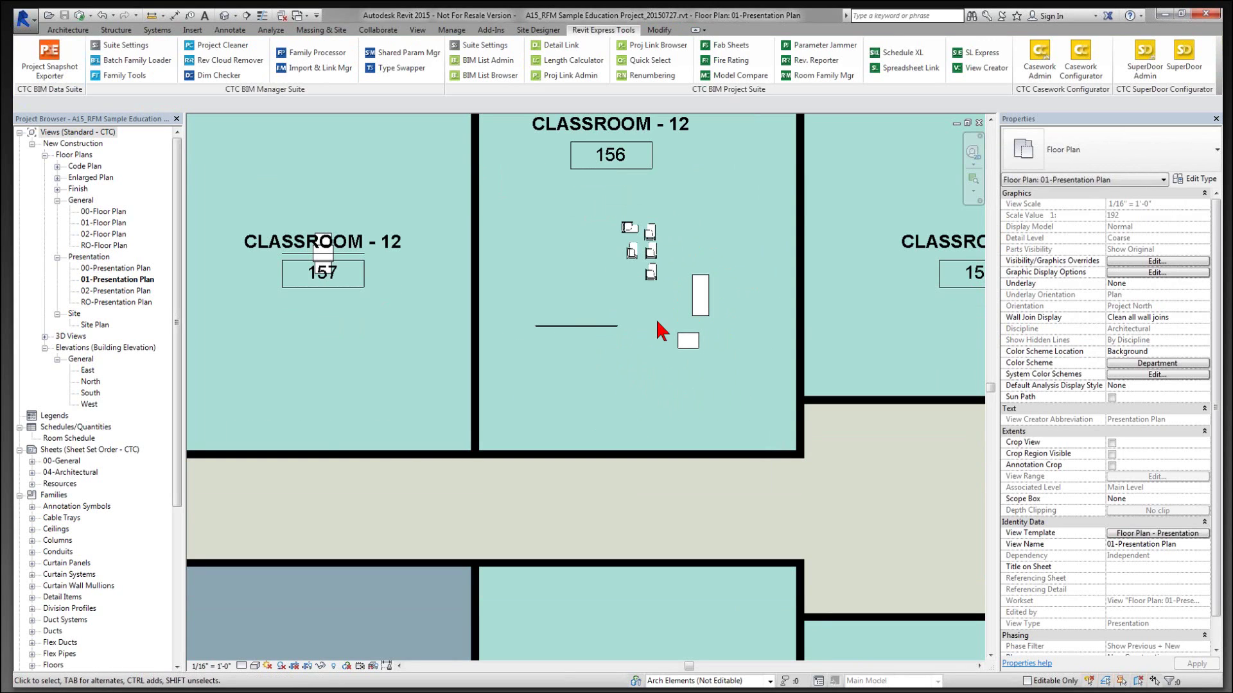
click(651, 274)
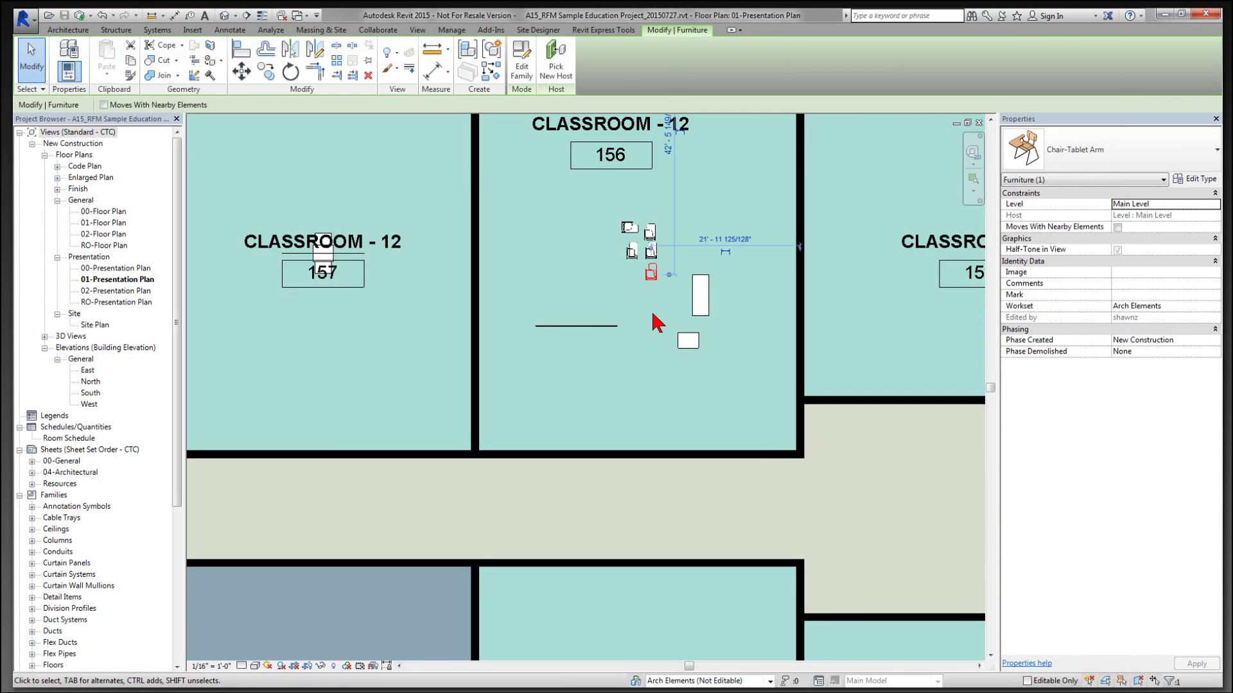
key(Delete)
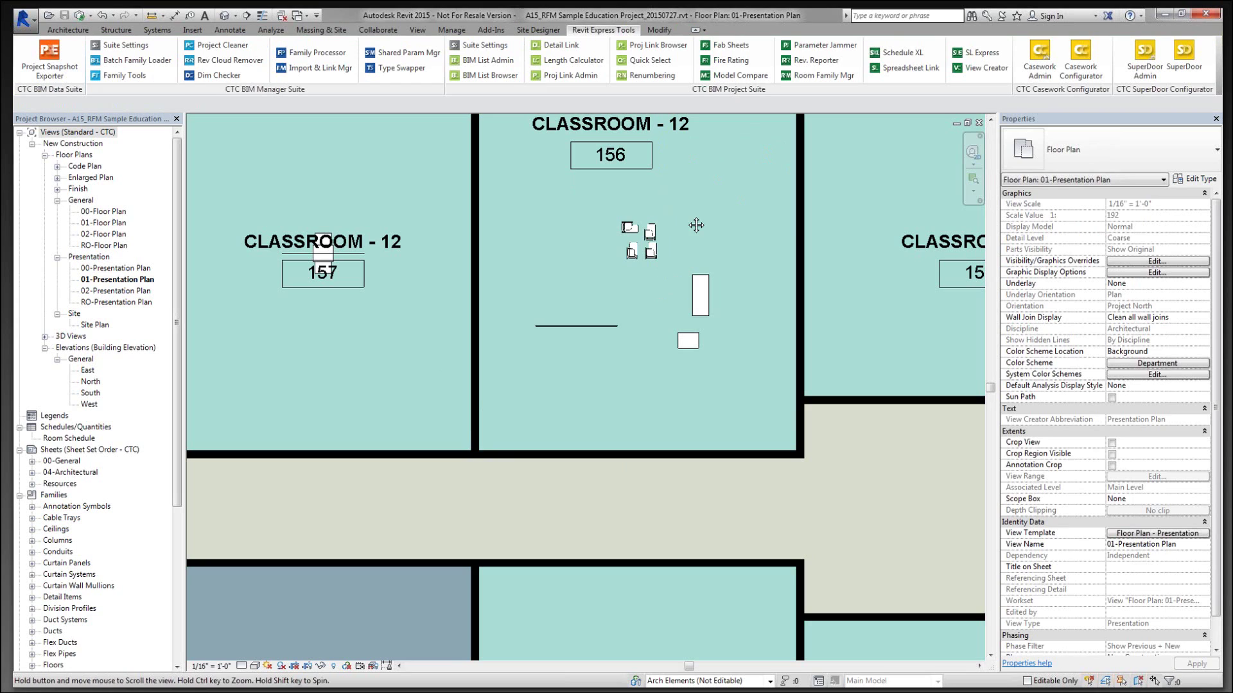
middle_drag(697, 225, 695, 272)
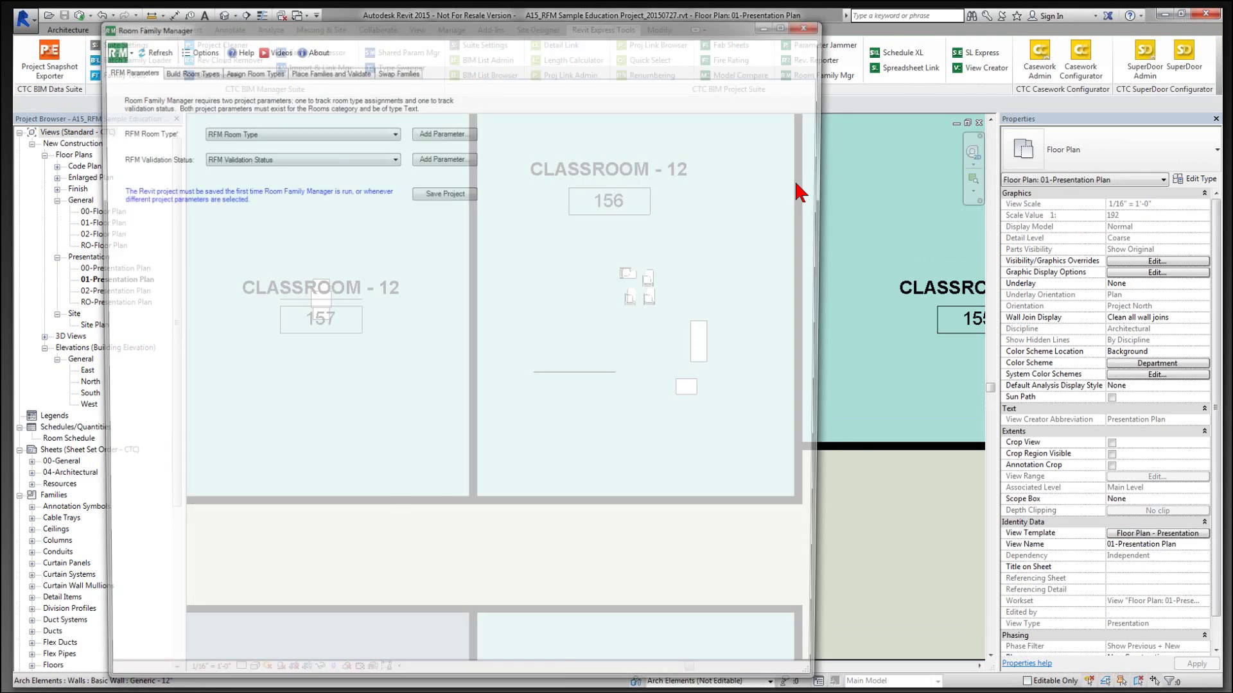
Step: Validate the rooms, sort the report by room in descending order, and check classroom 156's status and comment
click(328, 69)
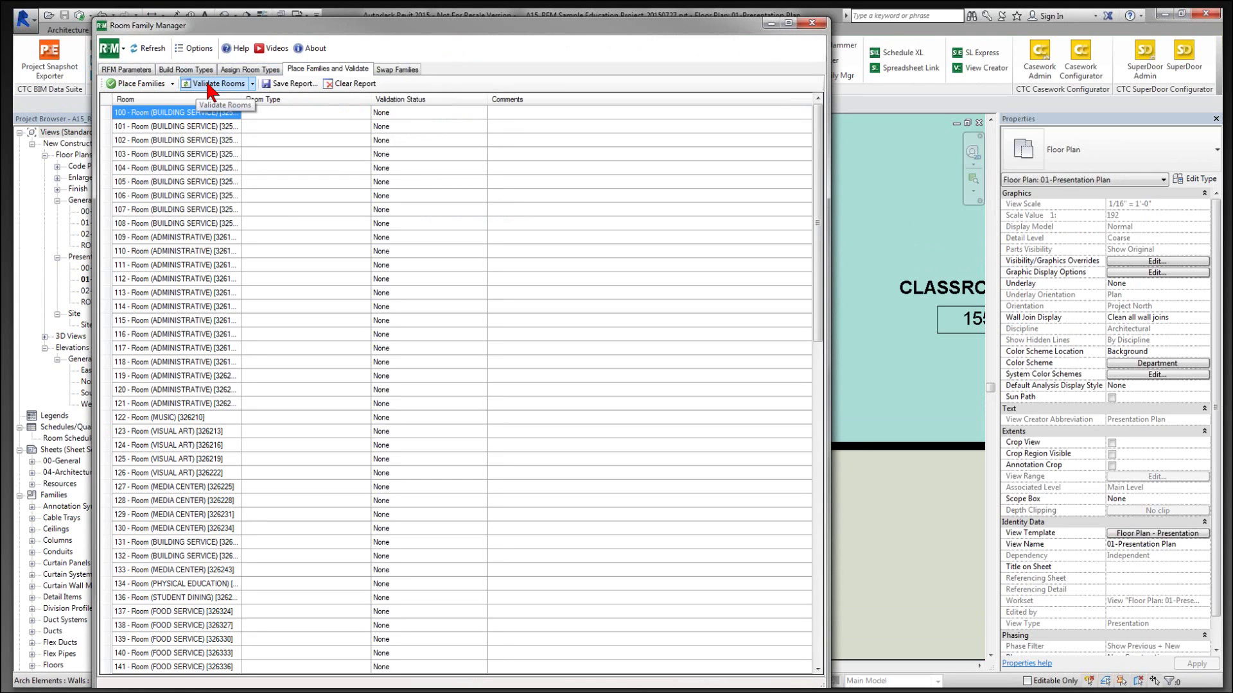
click(206, 89)
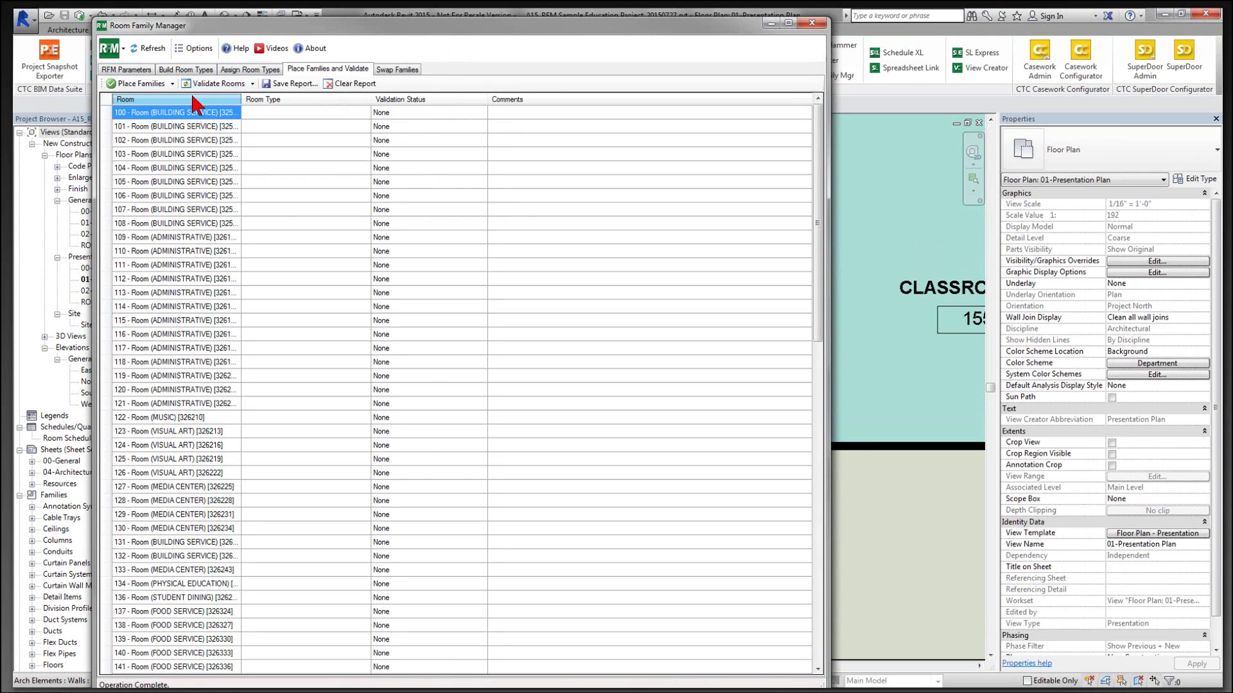
click(195, 98)
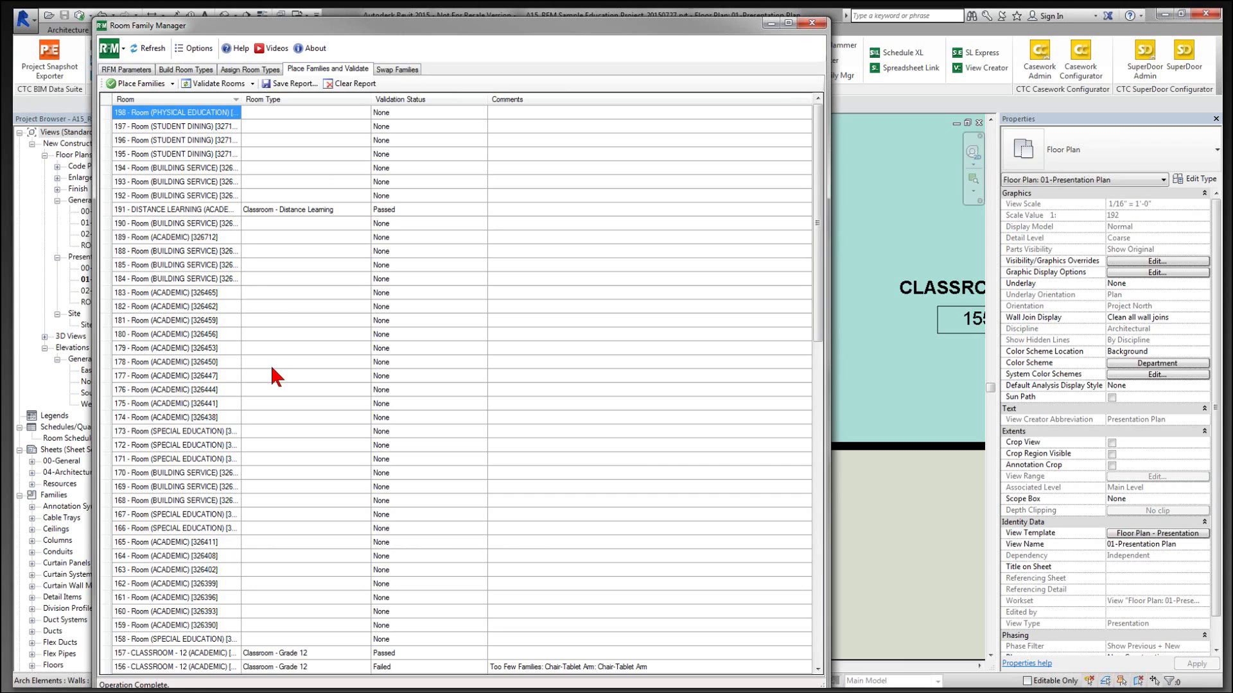
scroll(269, 363, down, 6)
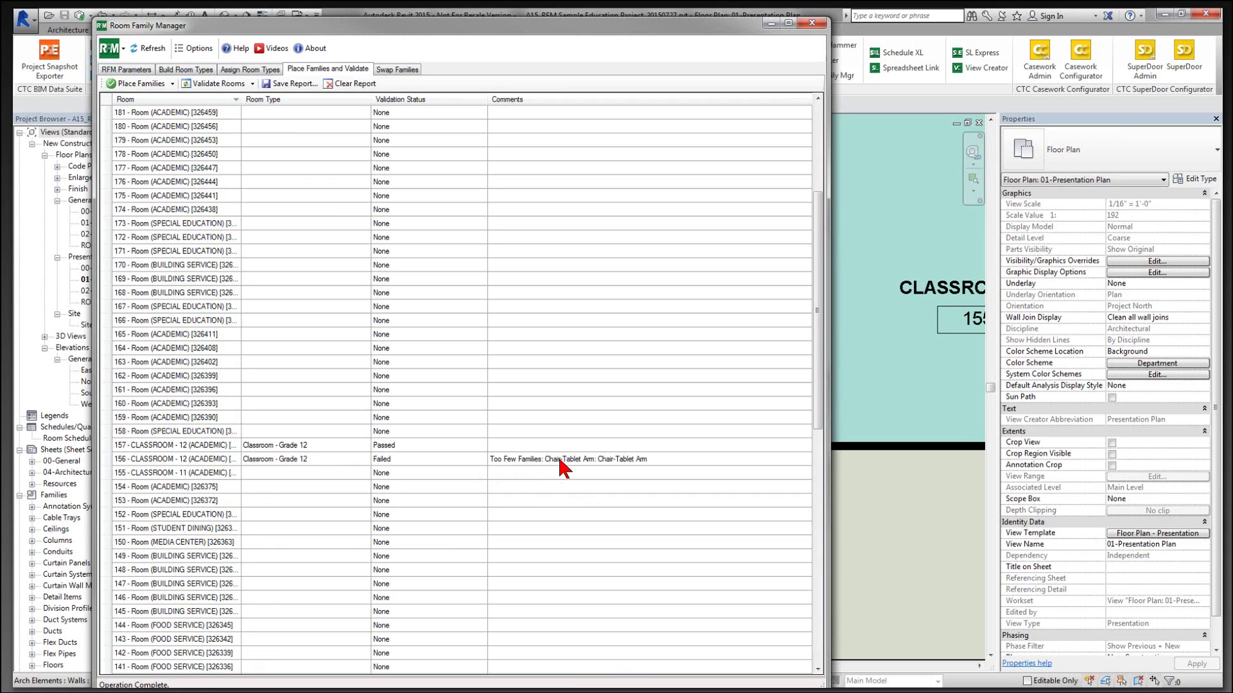
double_click(596, 464)
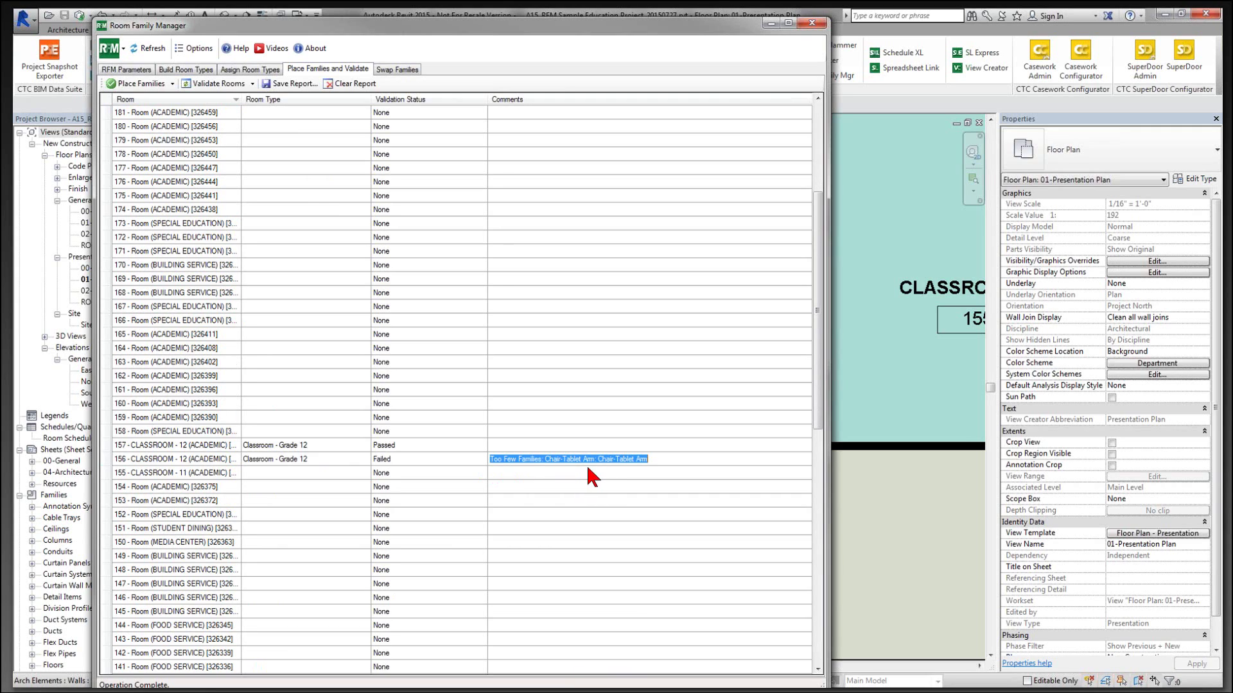
Step: Place families in the rooms again to restore the missing Chair-Tablet Arm in classroom 156, accepting the duplicate-instance warnings
click(145, 81)
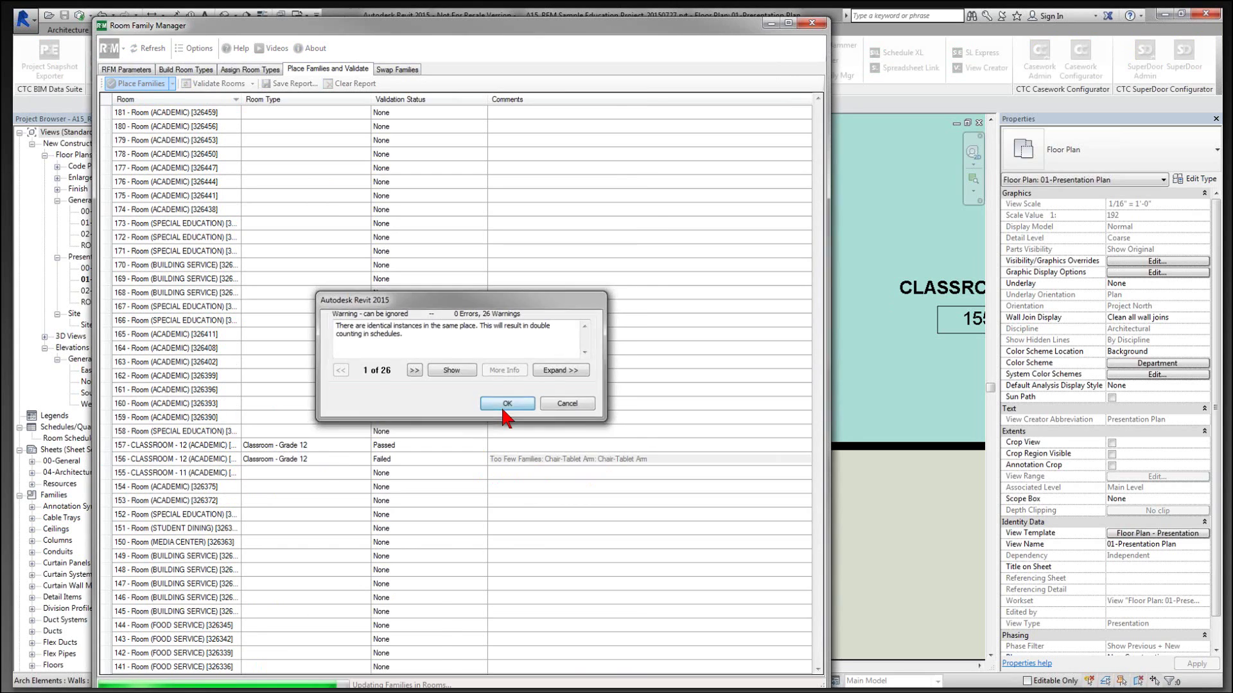
click(508, 405)
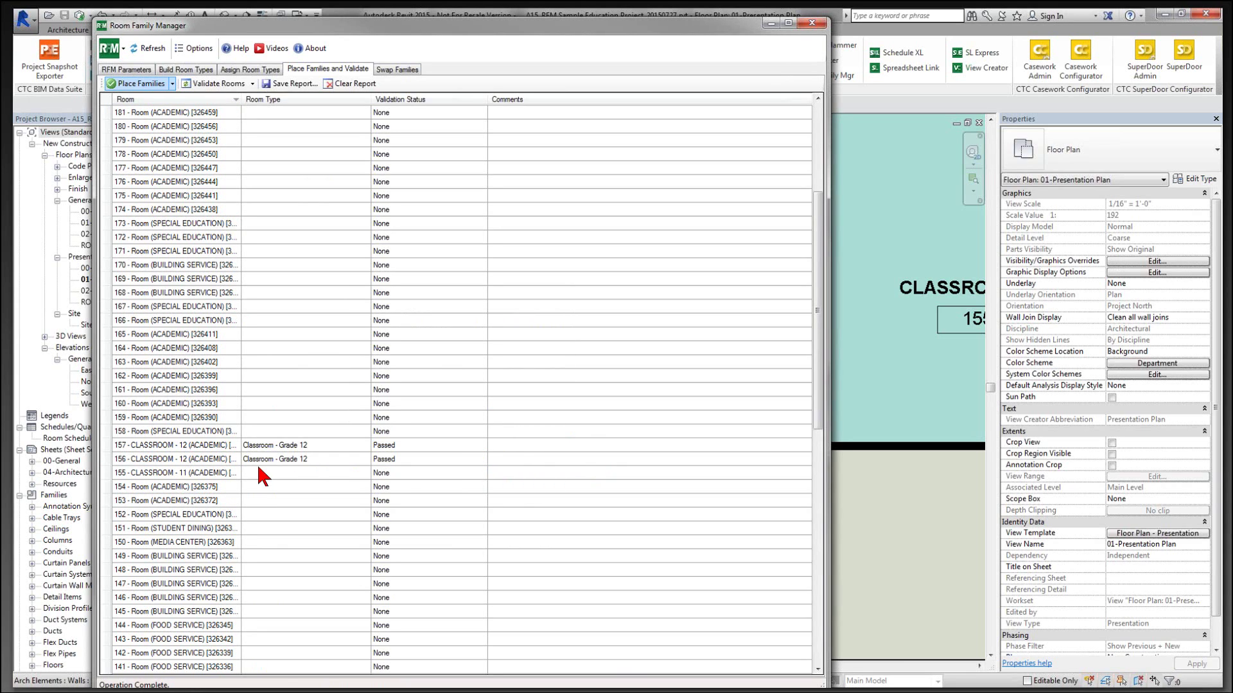
click(229, 460)
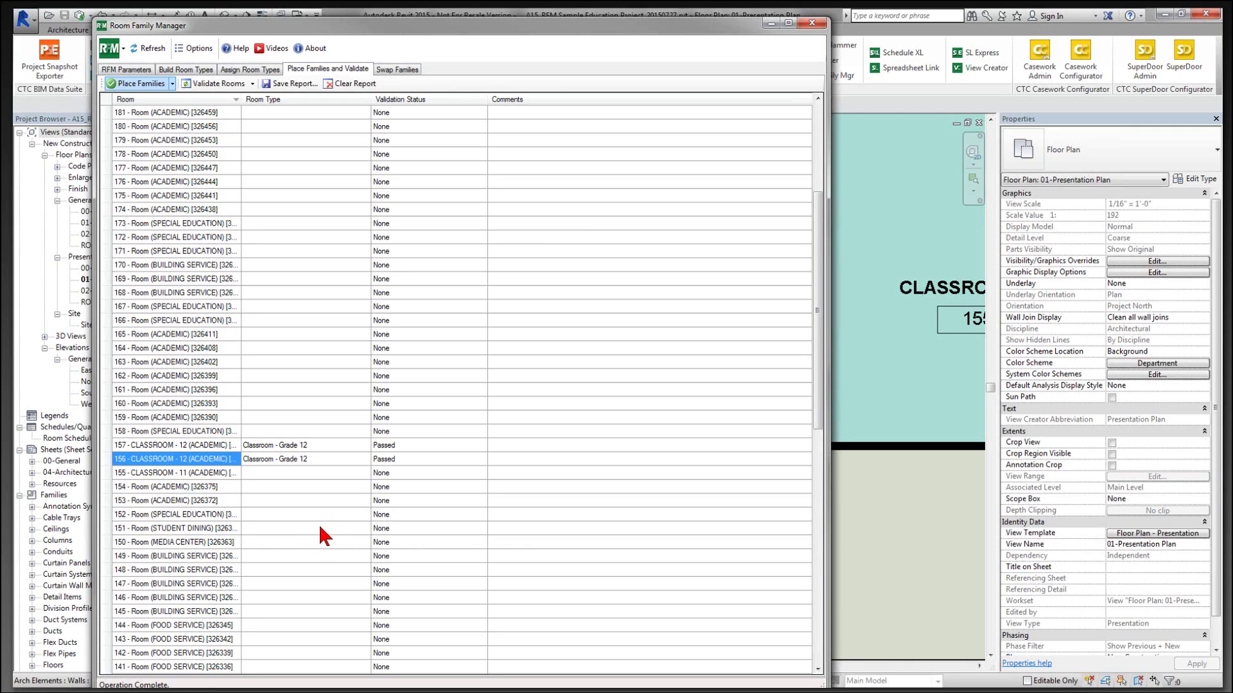
click(399, 70)
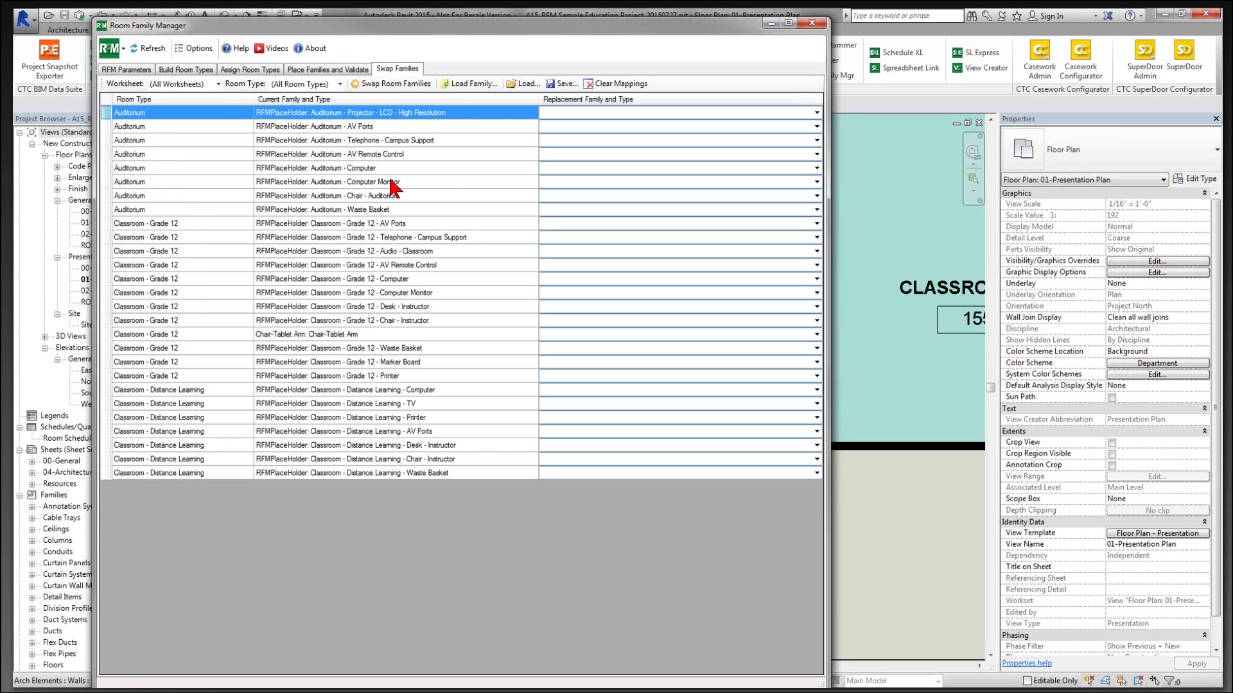
click(331, 70)
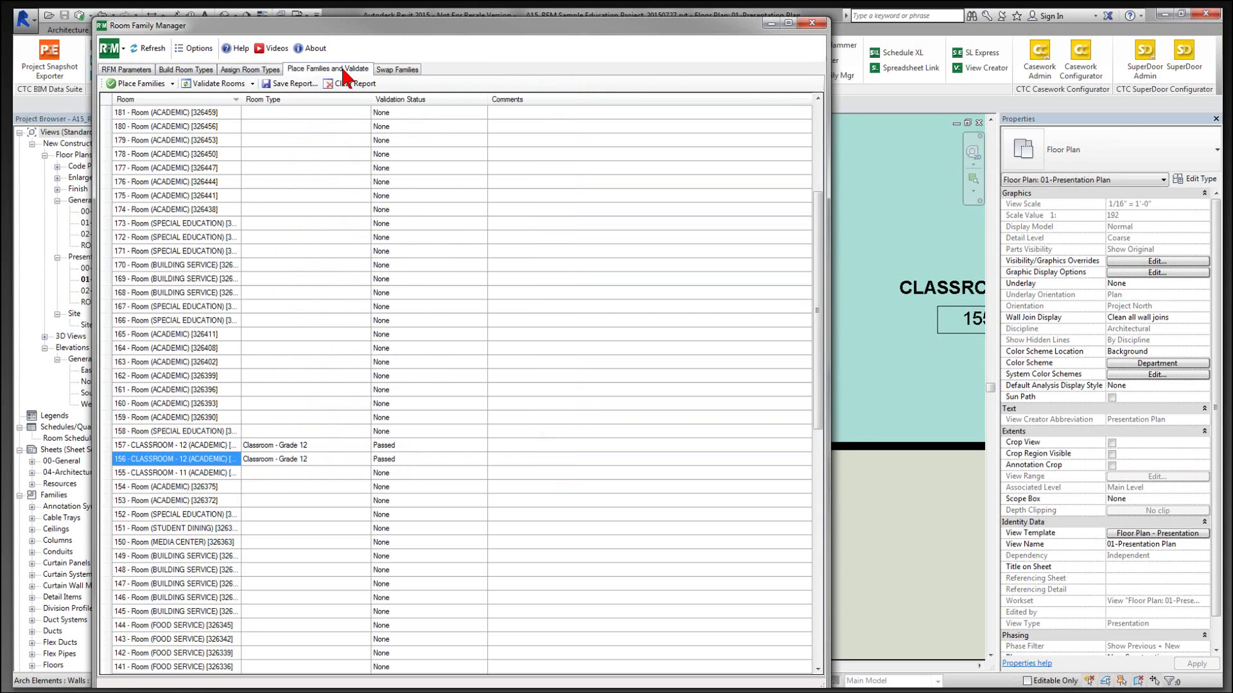
click(142, 84)
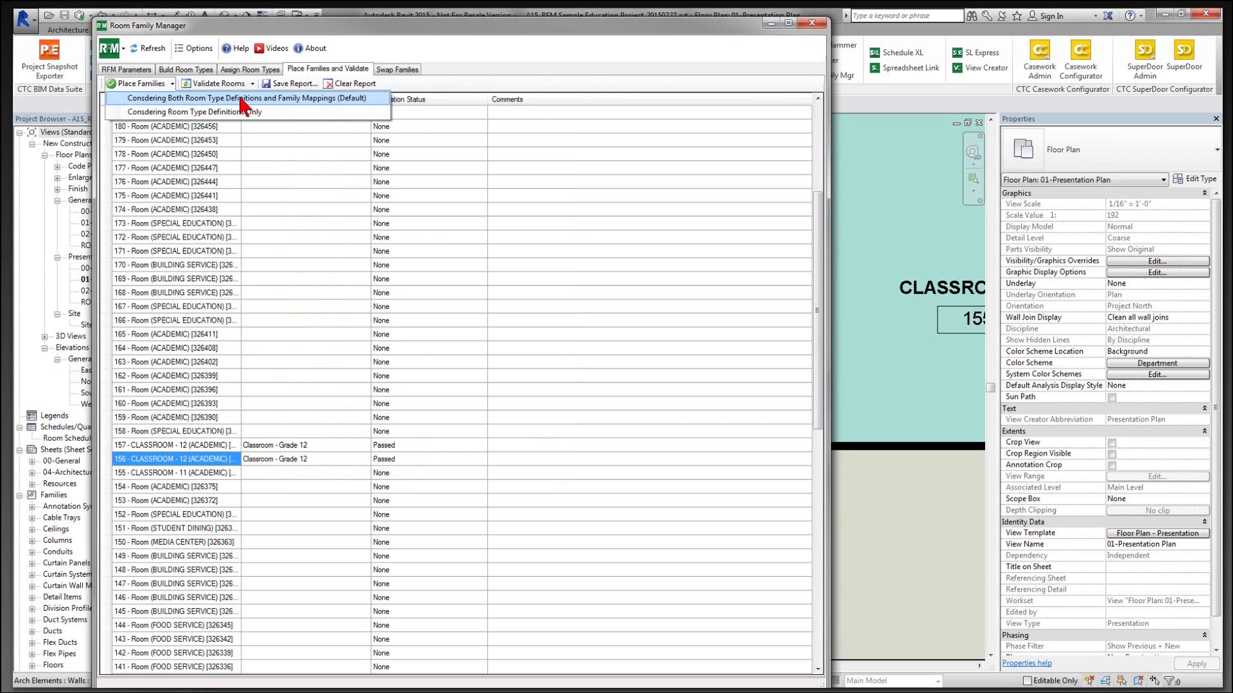
click(393, 79)
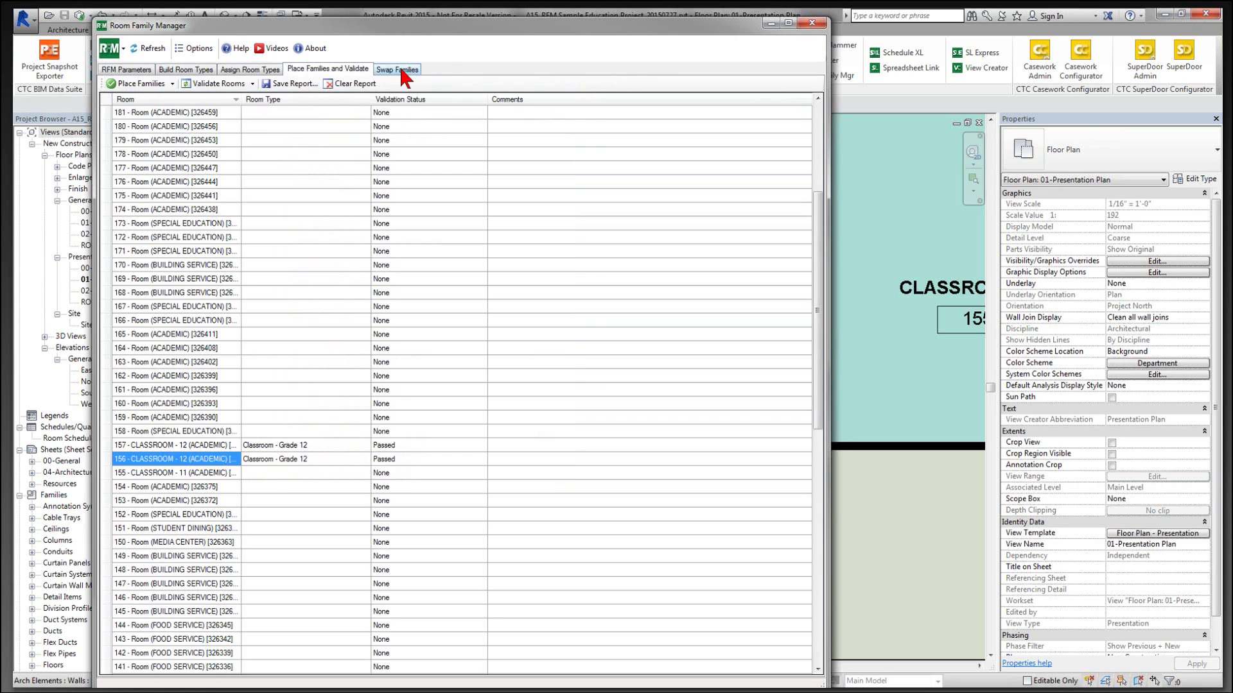
Step: Map the Classroom - Distance Learning Chair - Instructor placeholder to the replacement family Chair-Stacking: Chair-Stacking
click(397, 69)
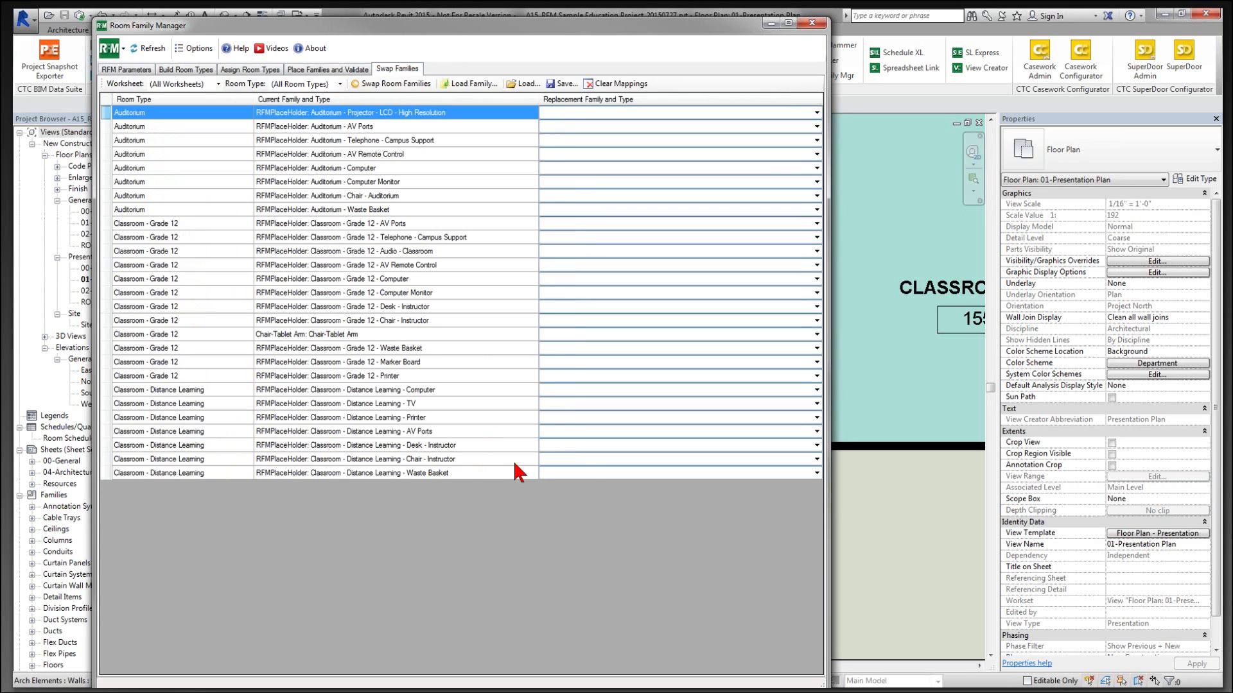
click(583, 457)
click(642, 460)
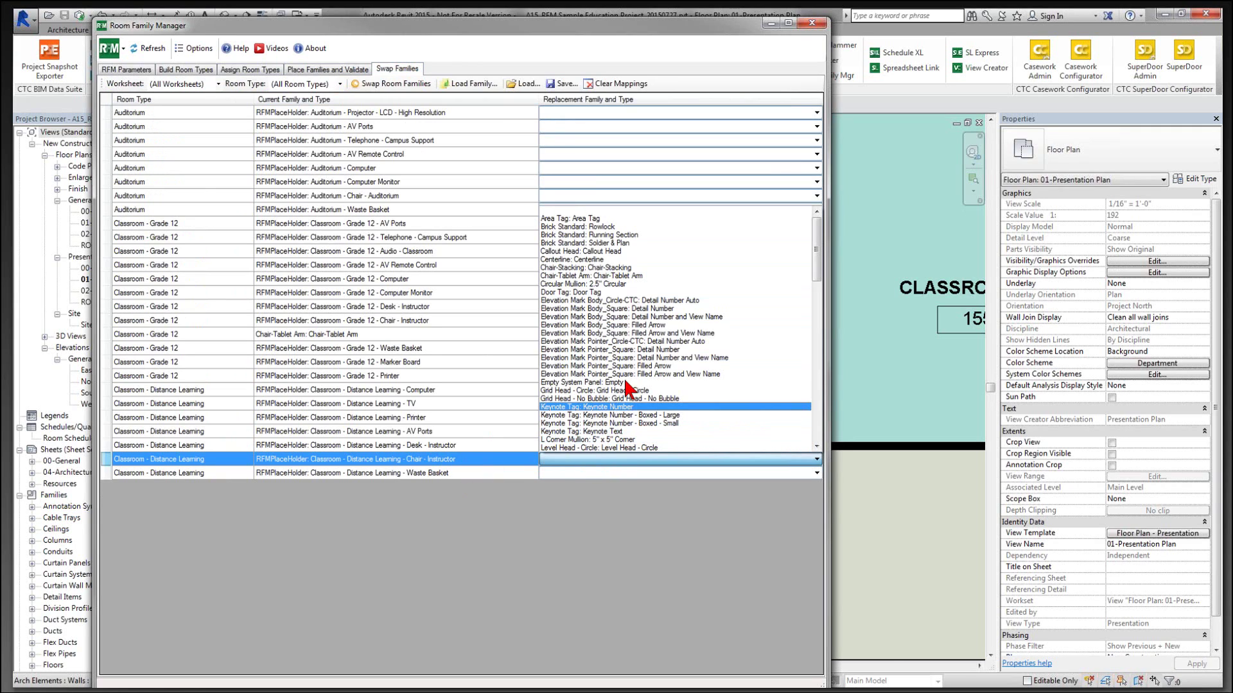
click(617, 270)
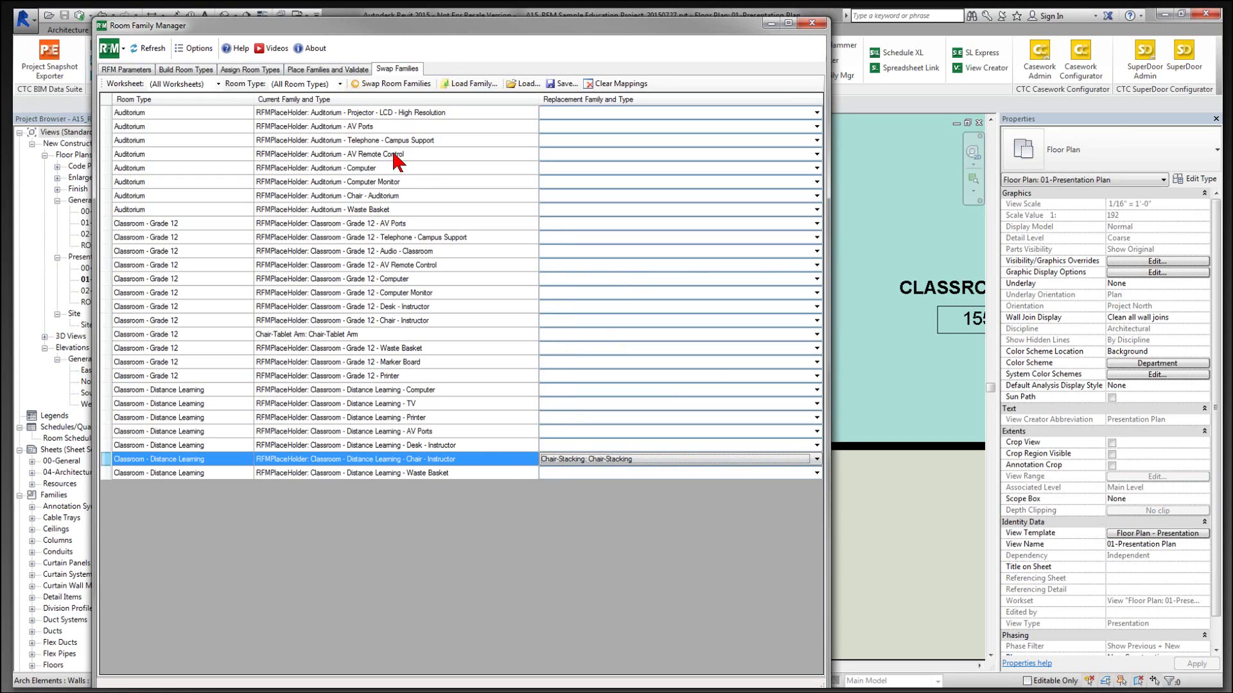
Step: Close Room Family Manager and locate the instructor chair placeholder beside the desk in Distance Learning room 191
click(393, 87)
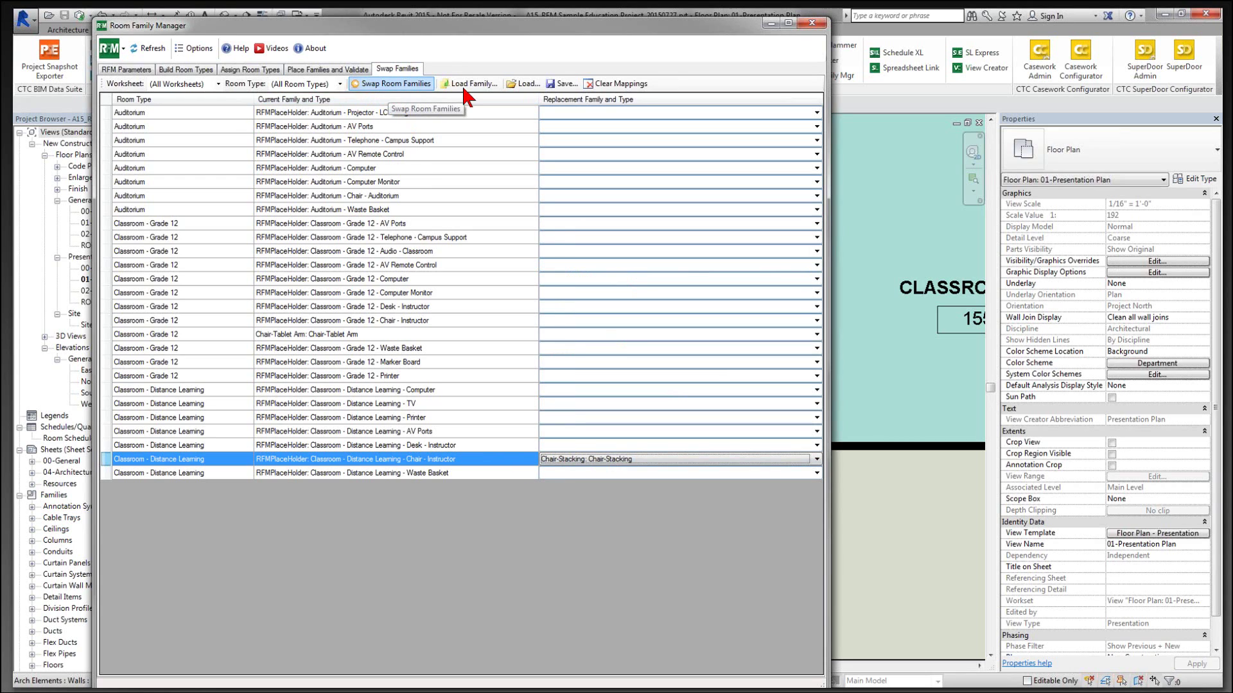
click(812, 23)
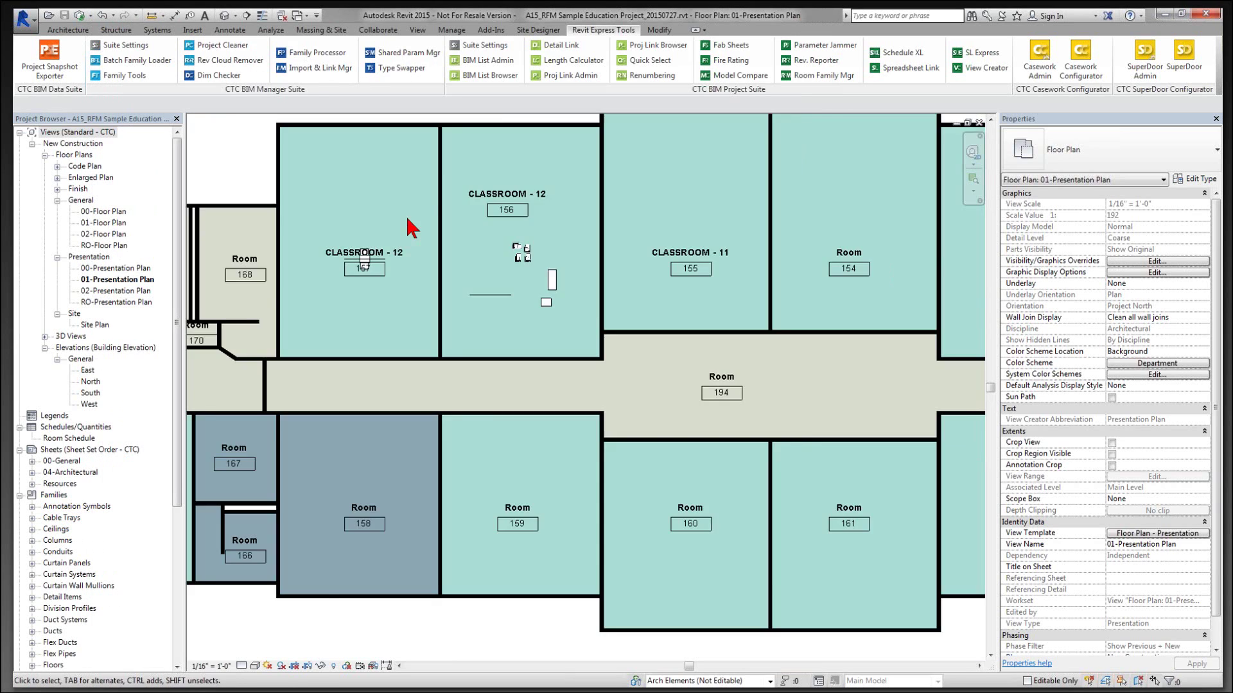
scroll(407, 228, down, 3)
scroll(626, 555, up, 3)
scroll(514, 270, up, 8)
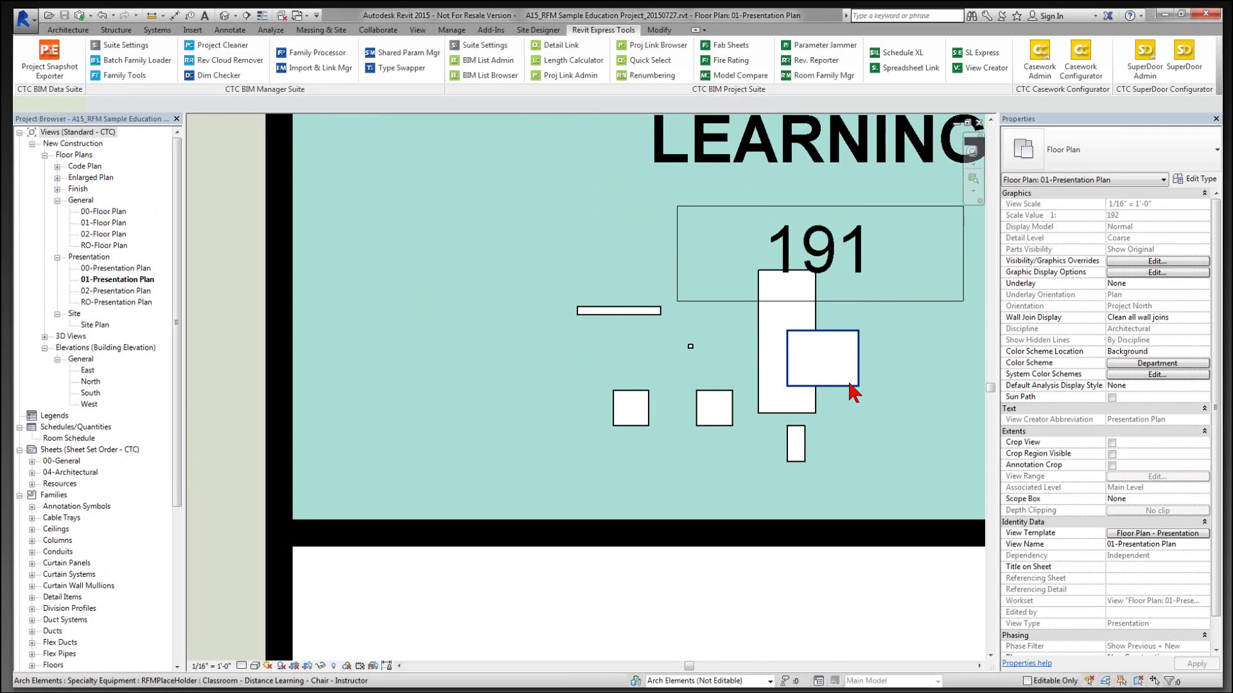
click(850, 386)
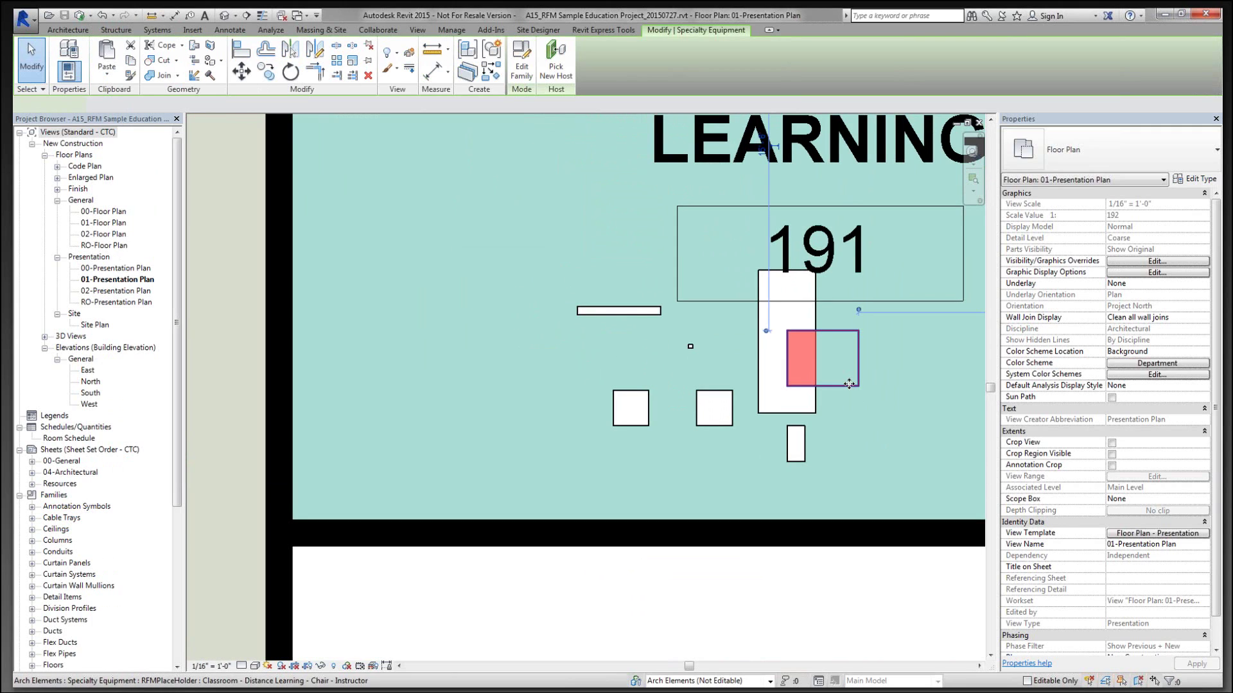
key(Escape)
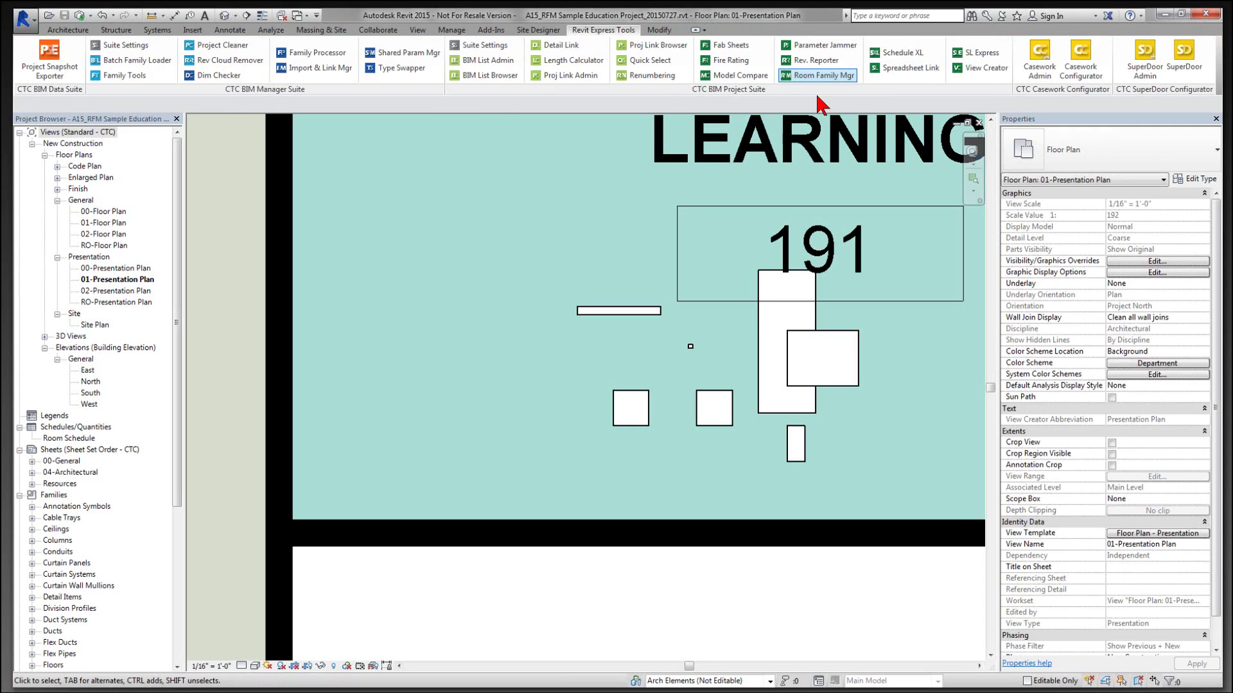
Step: Reopen Room Family Manager with room 191's furniture in view and swap the room families using the chair mapping
click(817, 75)
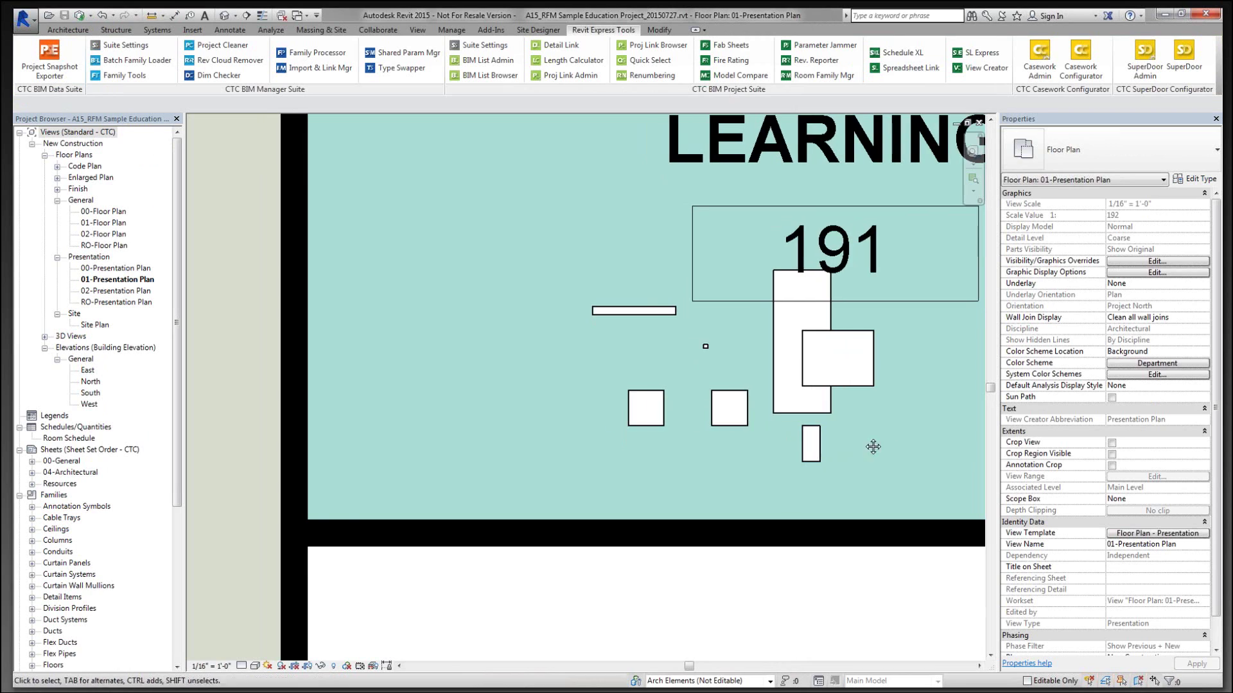
middle_drag(870, 443, 935, 443)
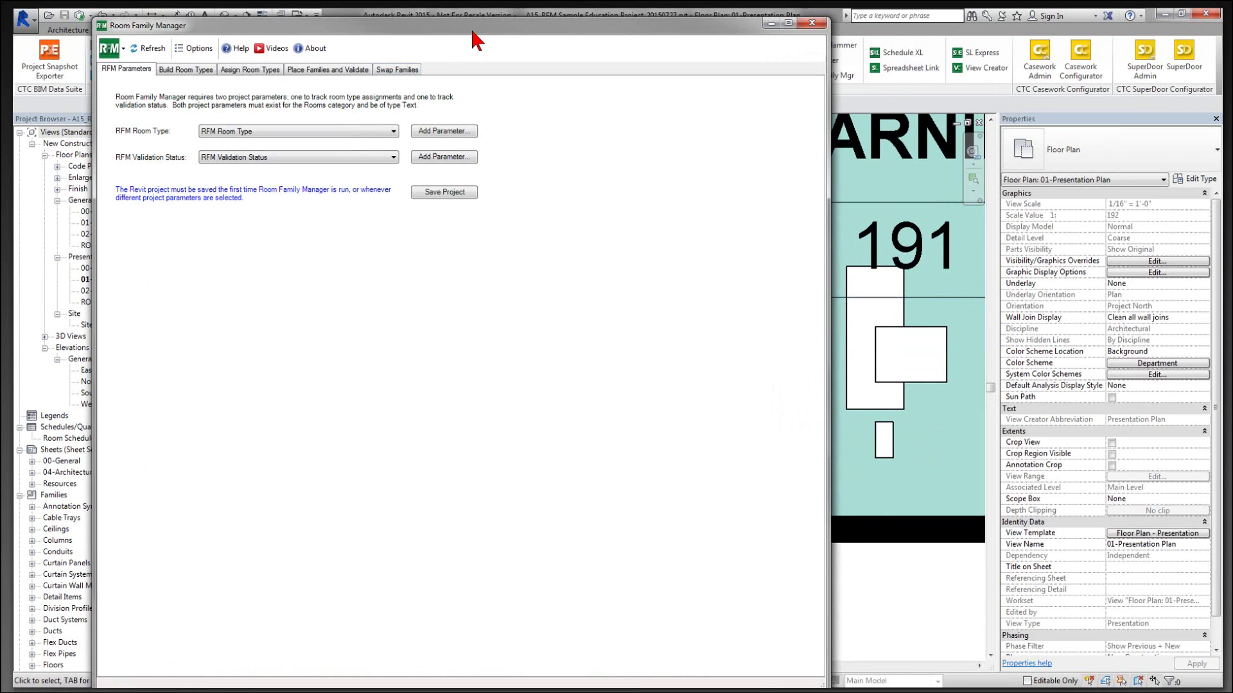
drag(472, 31, 432, 23)
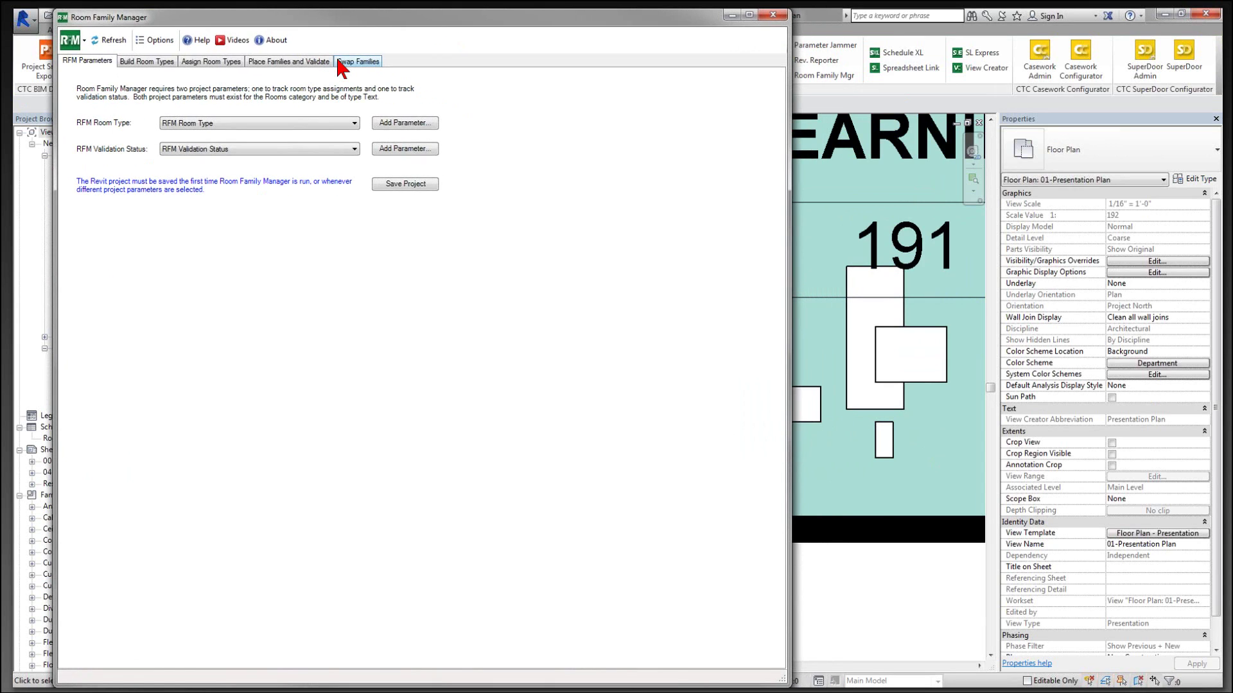
click(338, 60)
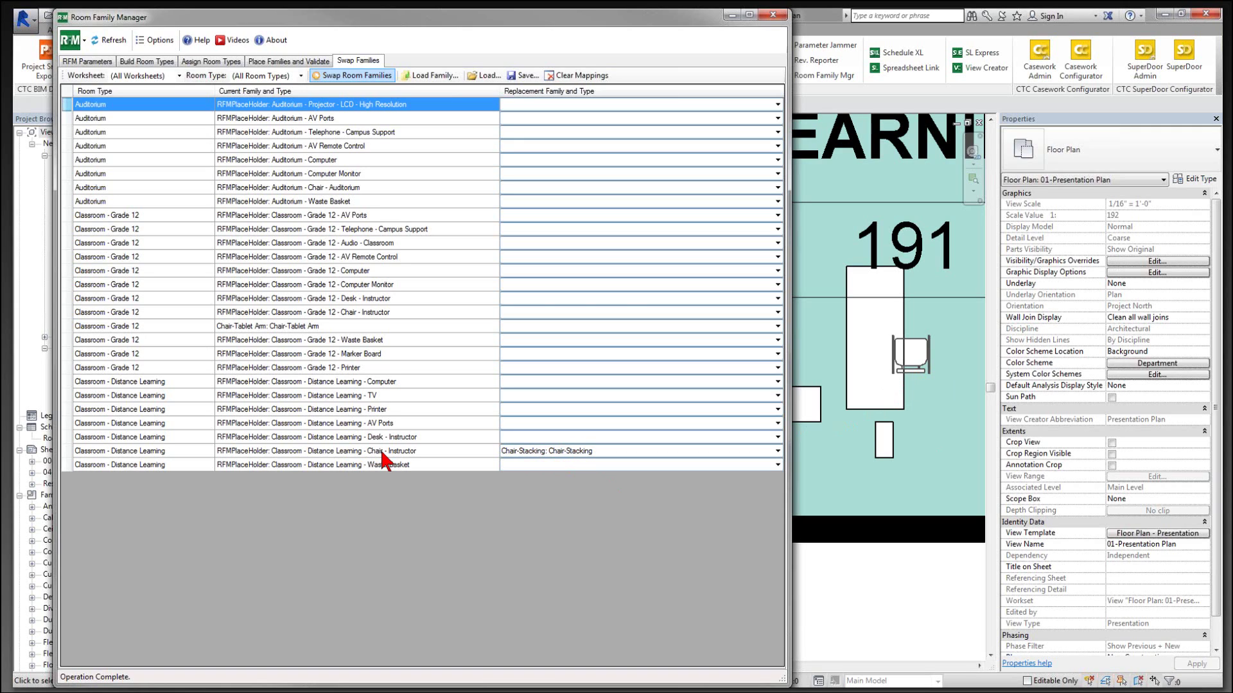
Step: Compare the room type definitions with the family mappings and close Room Family Manager
click(160, 64)
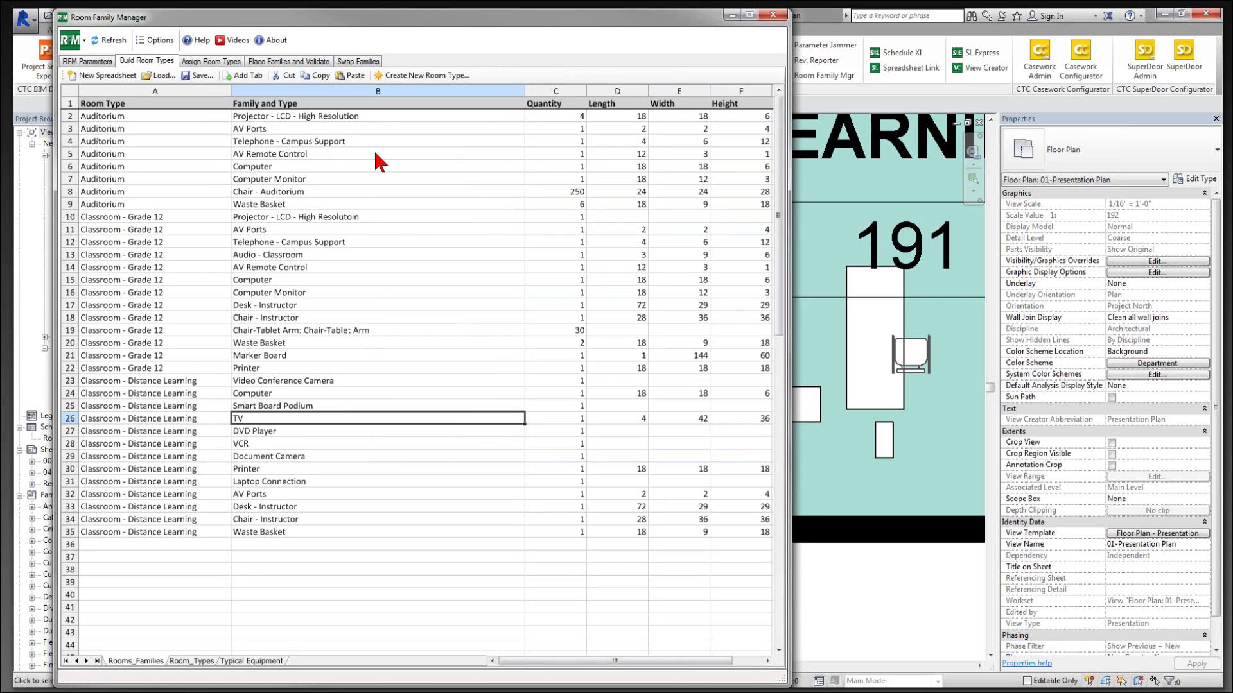
click(355, 62)
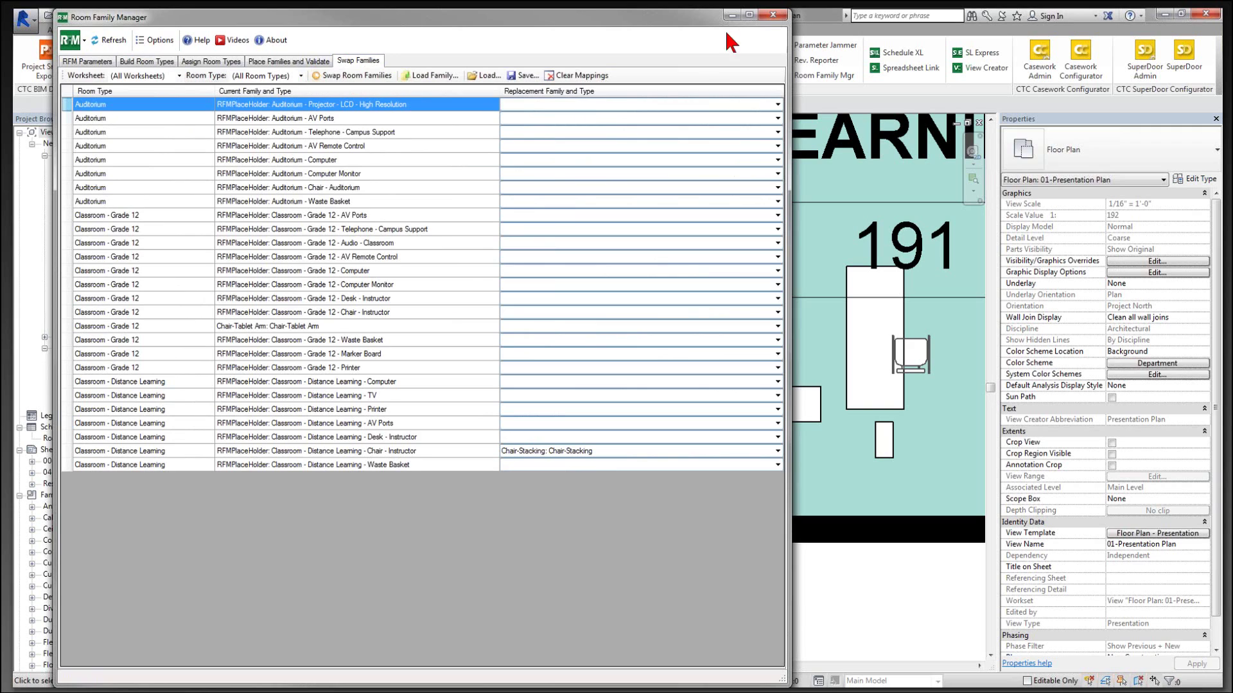
click(773, 22)
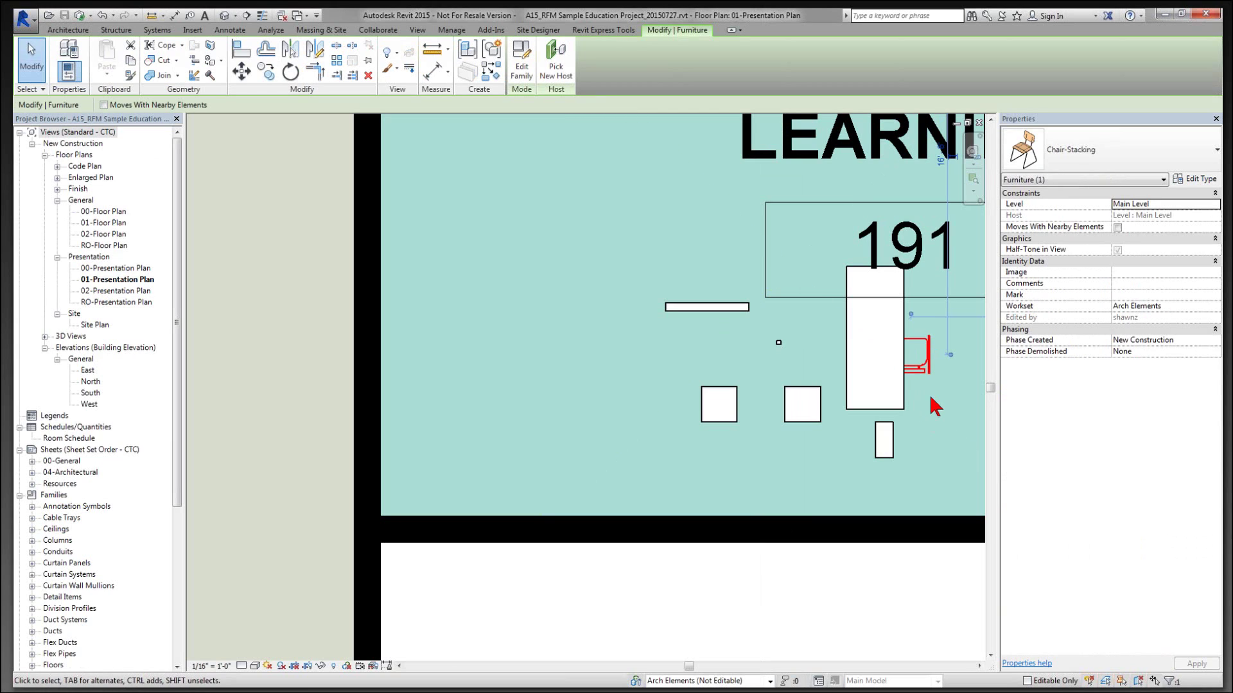
Step: Move the Chair-Stacking in room 191 slightly right so it stands clear of the instructor desk
middle_drag(944, 407, 801, 402)
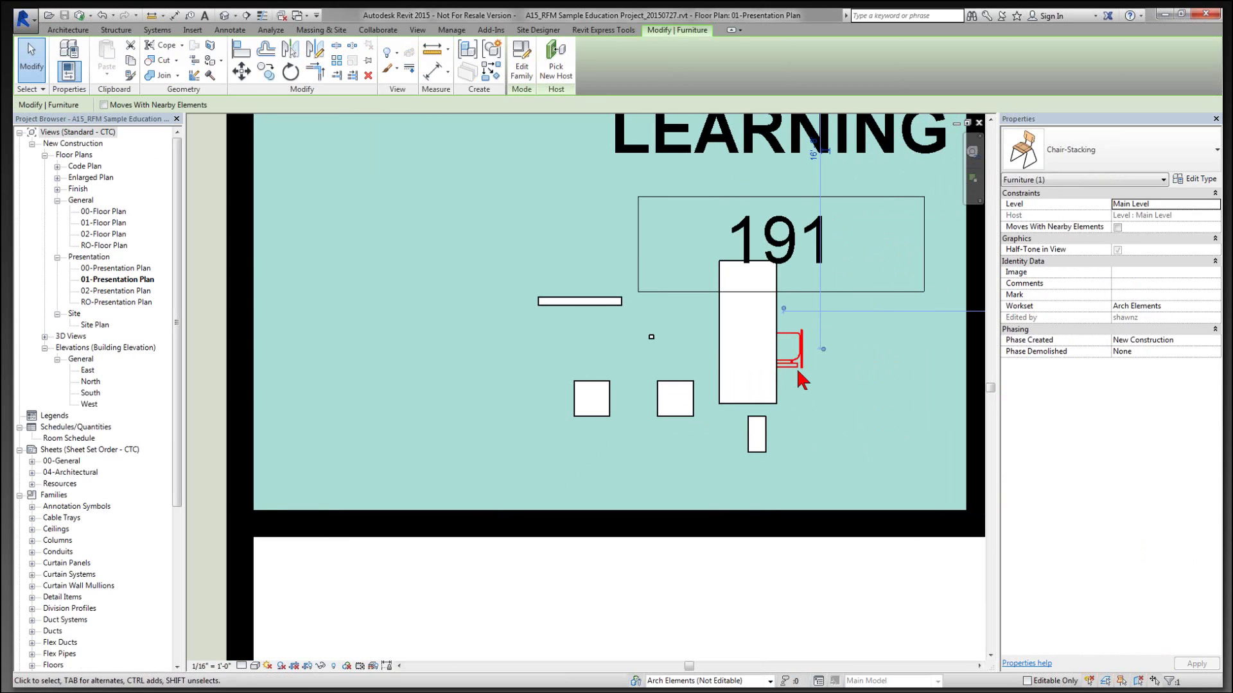
drag(797, 364, 816, 366)
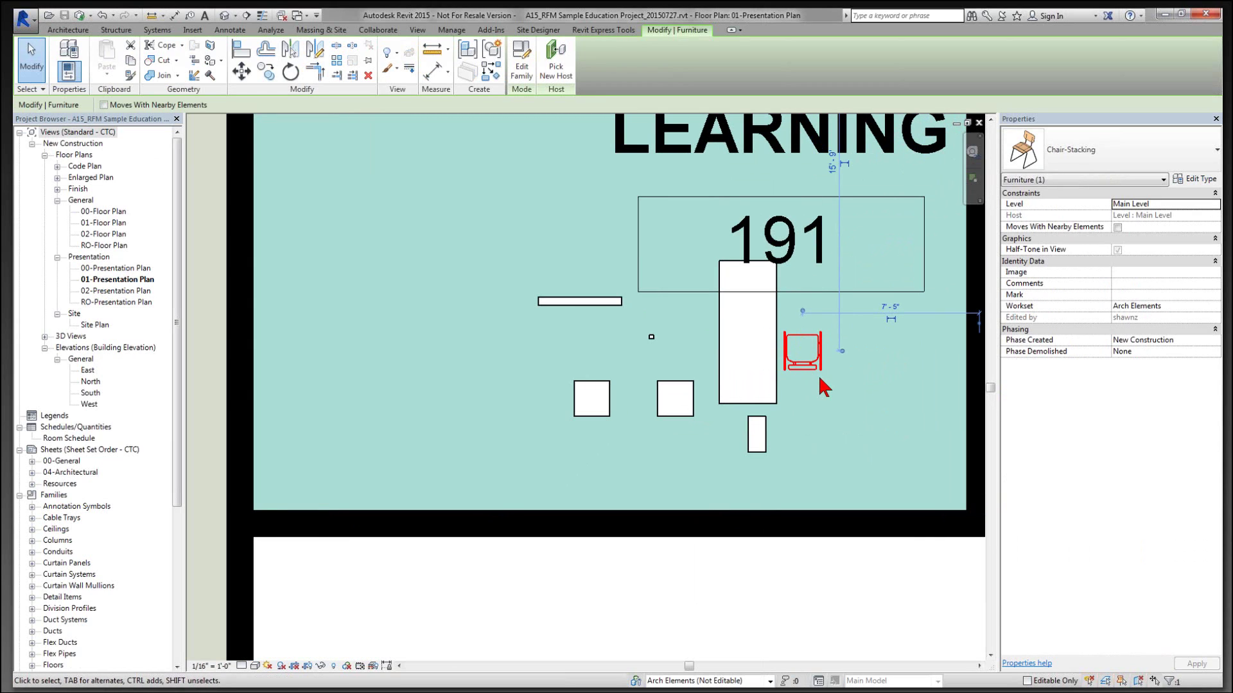
middle_drag(840, 393, 847, 377)
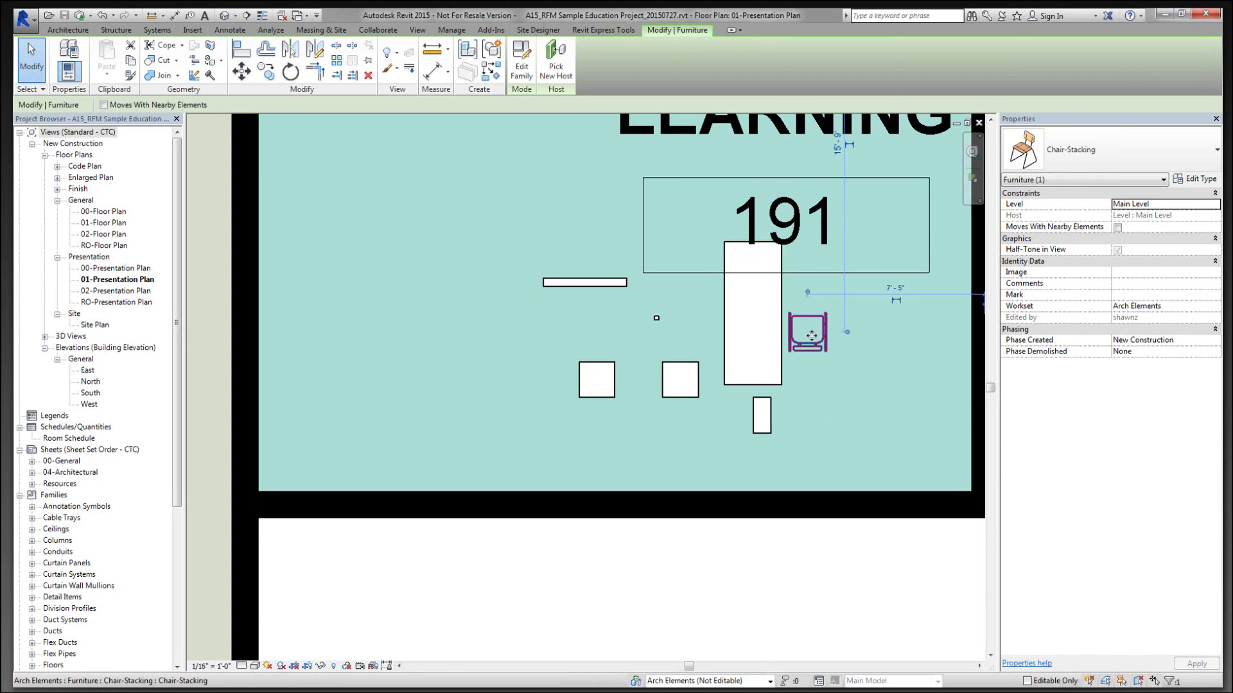
click(837, 390)
click(821, 350)
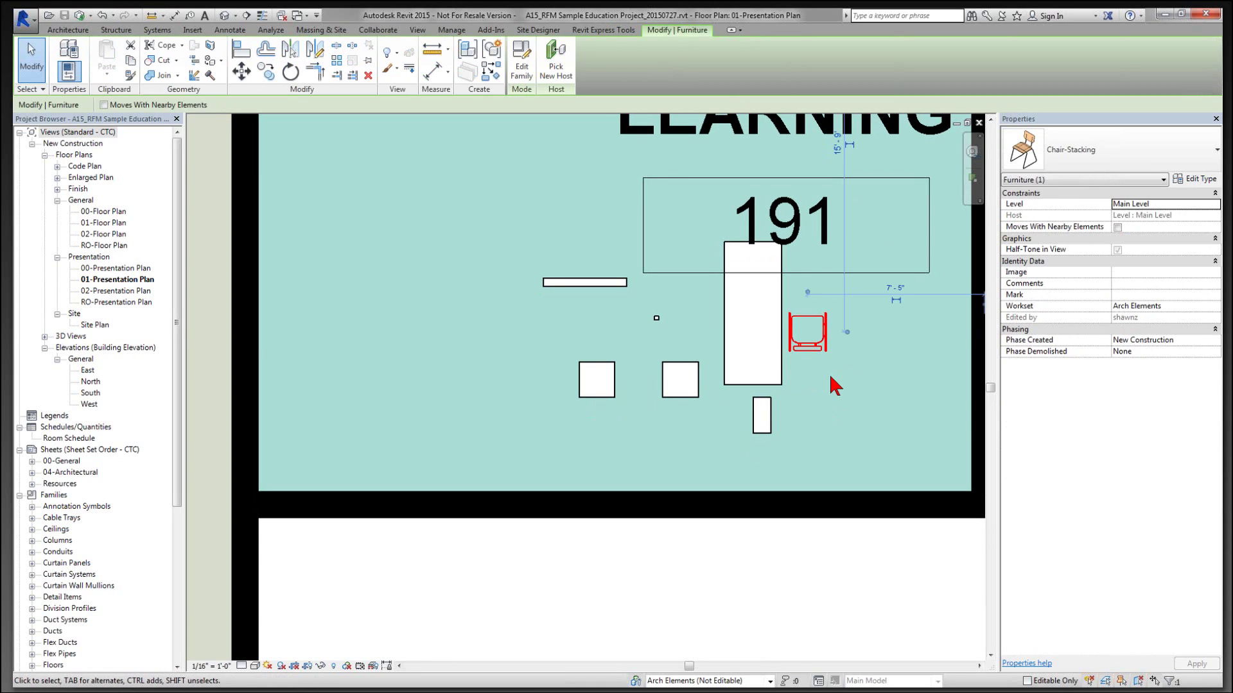
scroll(835, 385, down, 2)
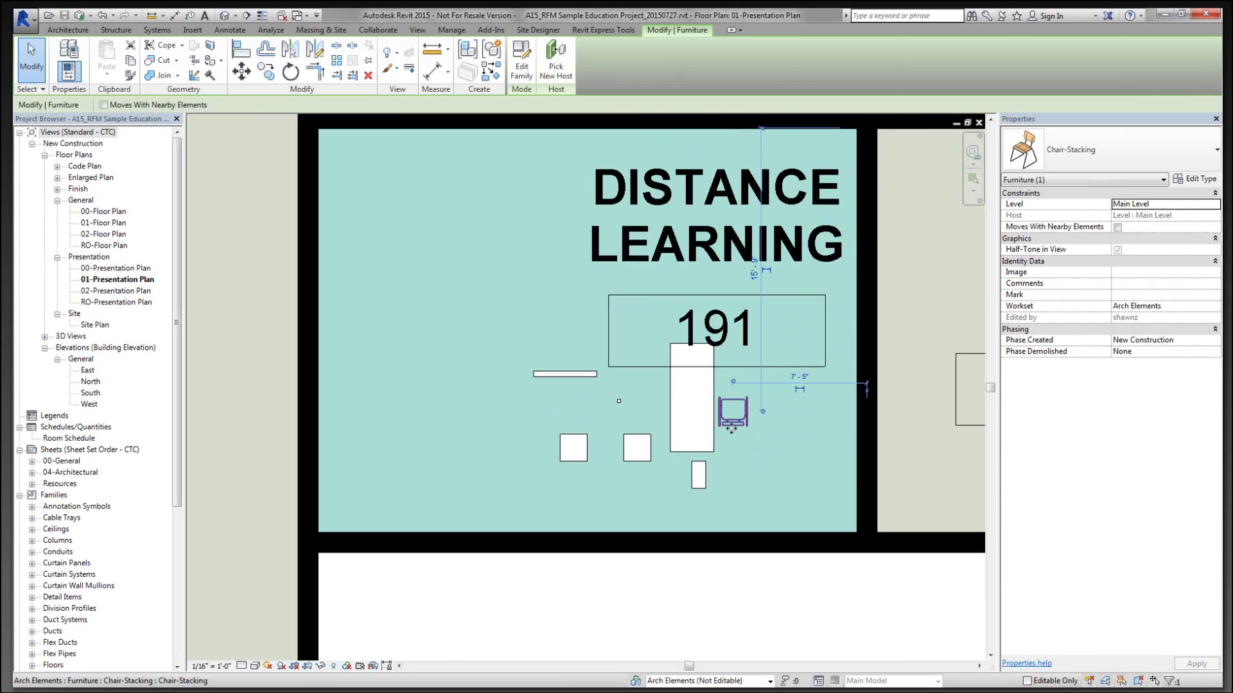
click(790, 459)
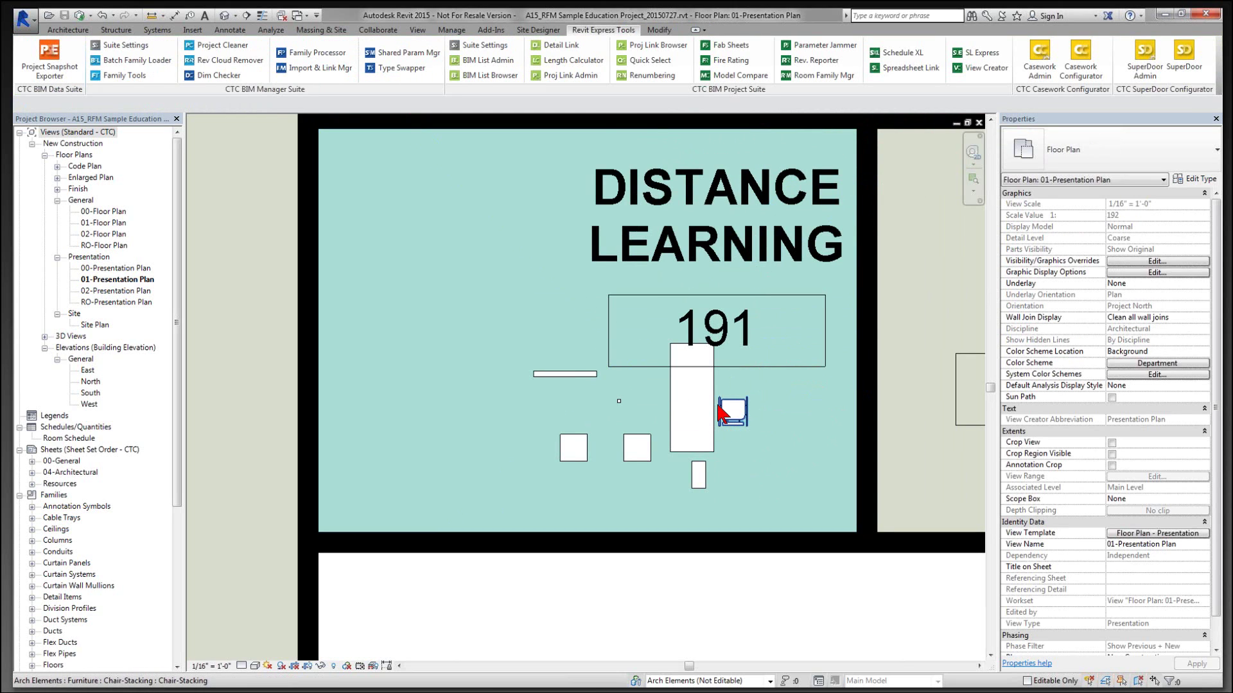
scroll(718, 407, down, 1)
scroll(745, 450, up, 1)
middle_drag(765, 476, 720, 512)
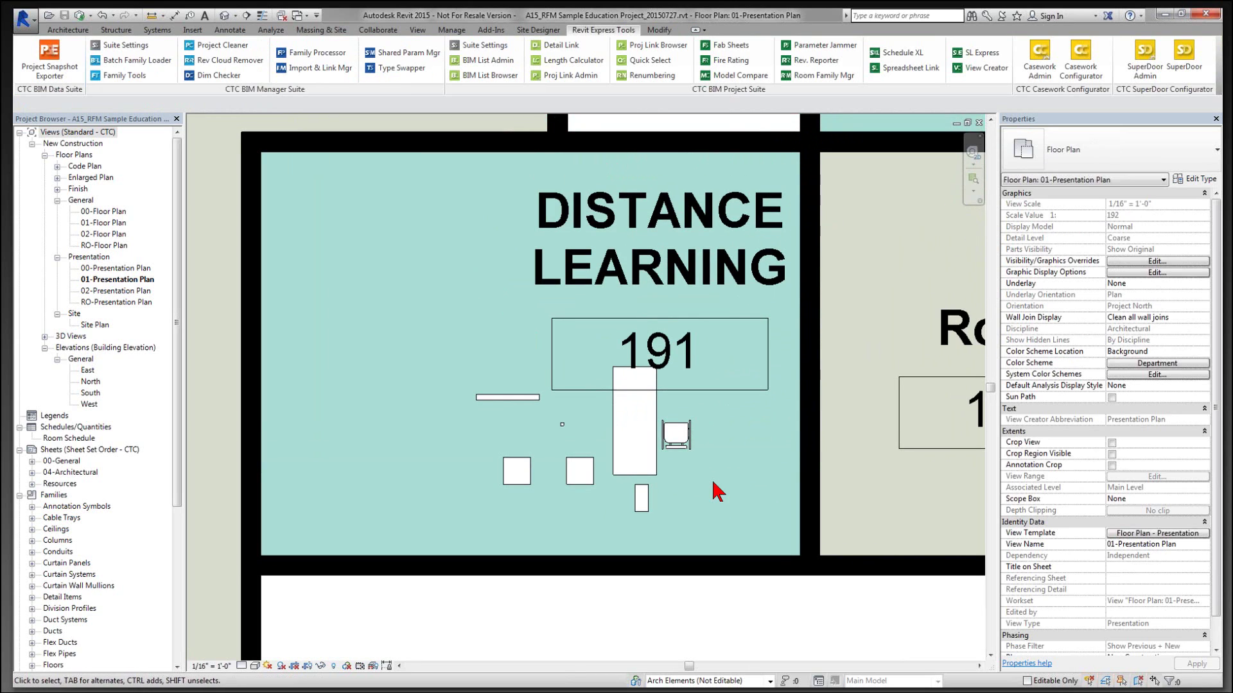